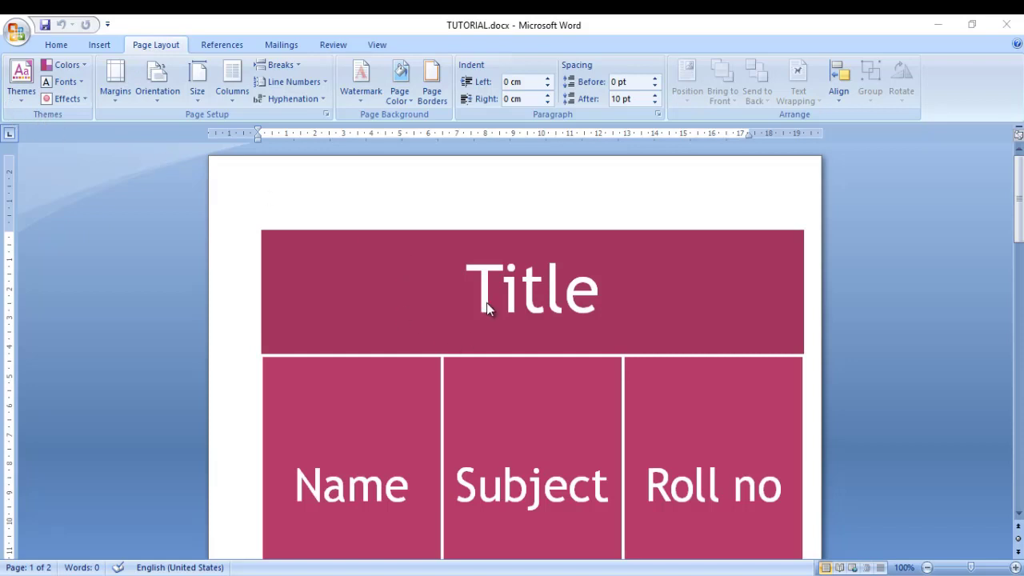
# - Apply the Flow theme to the document and view its colour schemes without changing them
pyautogui.scroll(-1, 462, 320)
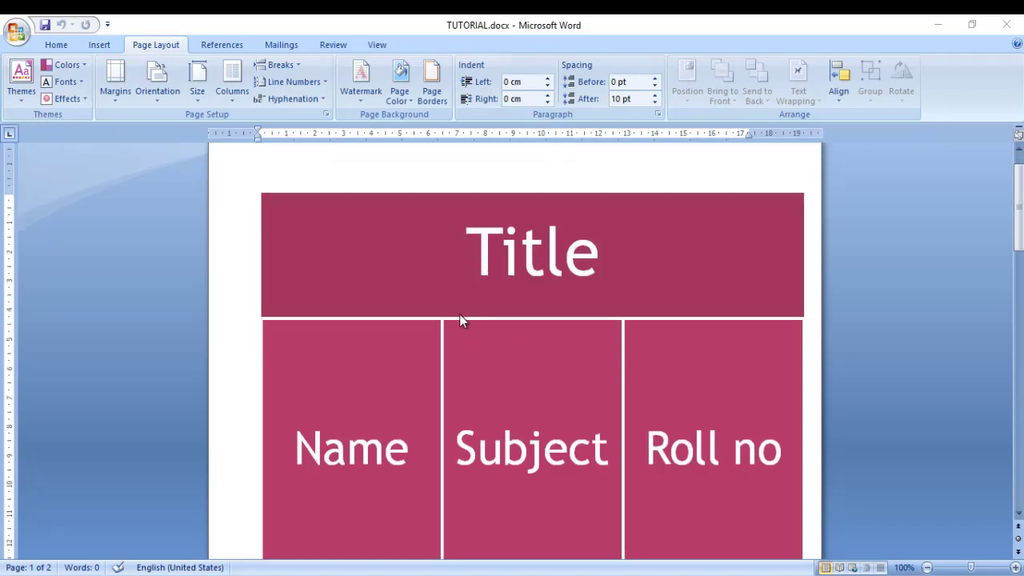
pyautogui.scroll(-2, 533, 347)
pyautogui.scroll(-3, 516, 359)
pyautogui.scroll(-1, 482, 406)
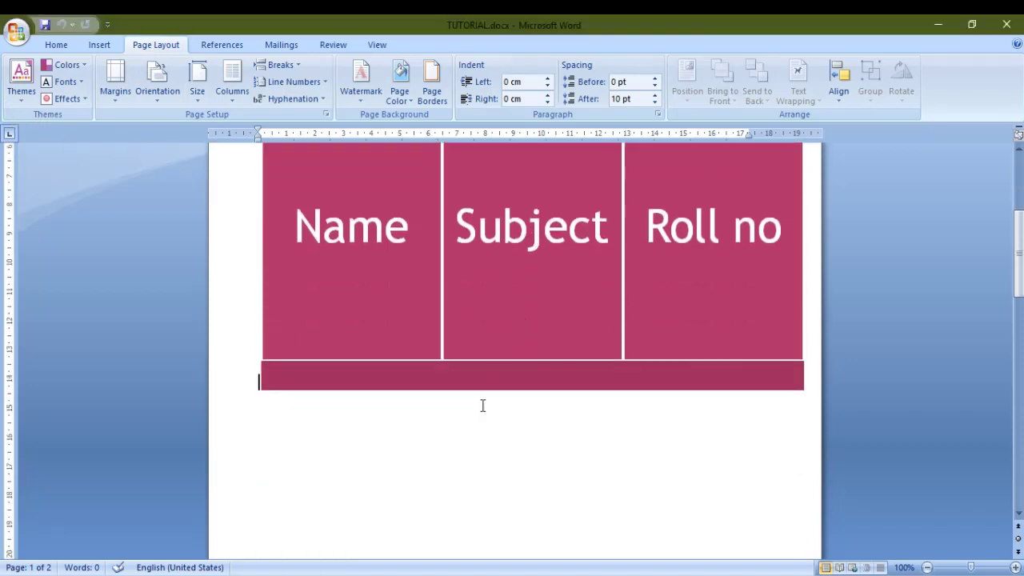
pyautogui.scroll(-1, 481, 400)
pyautogui.scroll(6, 470, 370)
pyautogui.scroll(2, 470, 370)
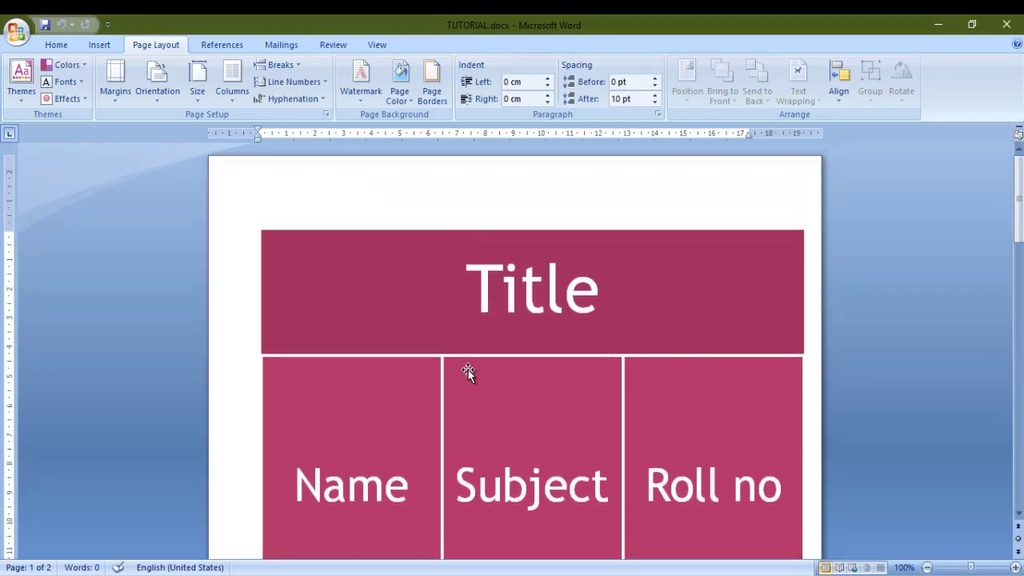
pyautogui.click(24, 94)
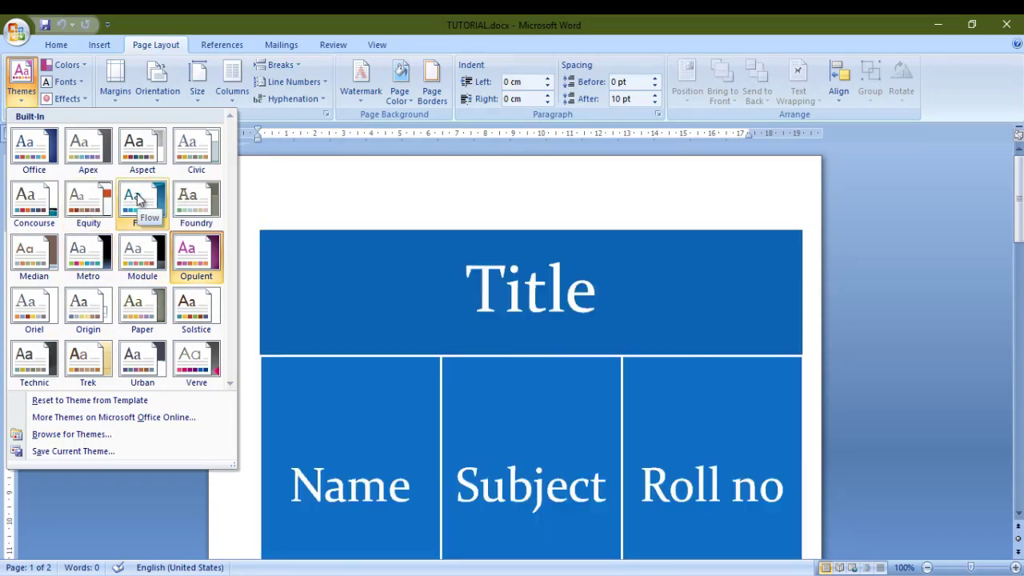
pyautogui.click(138, 200)
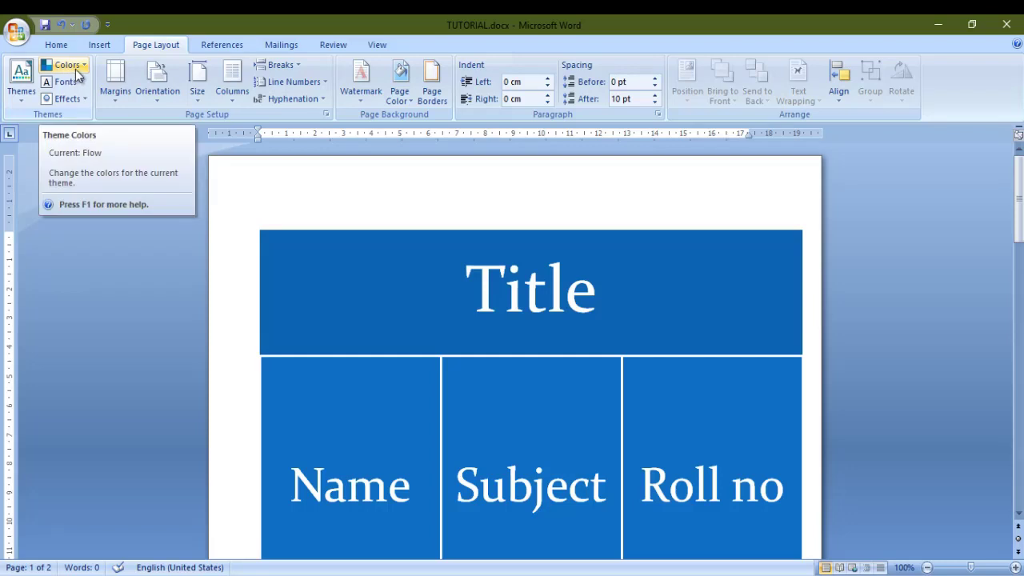
pyautogui.click(83, 67)
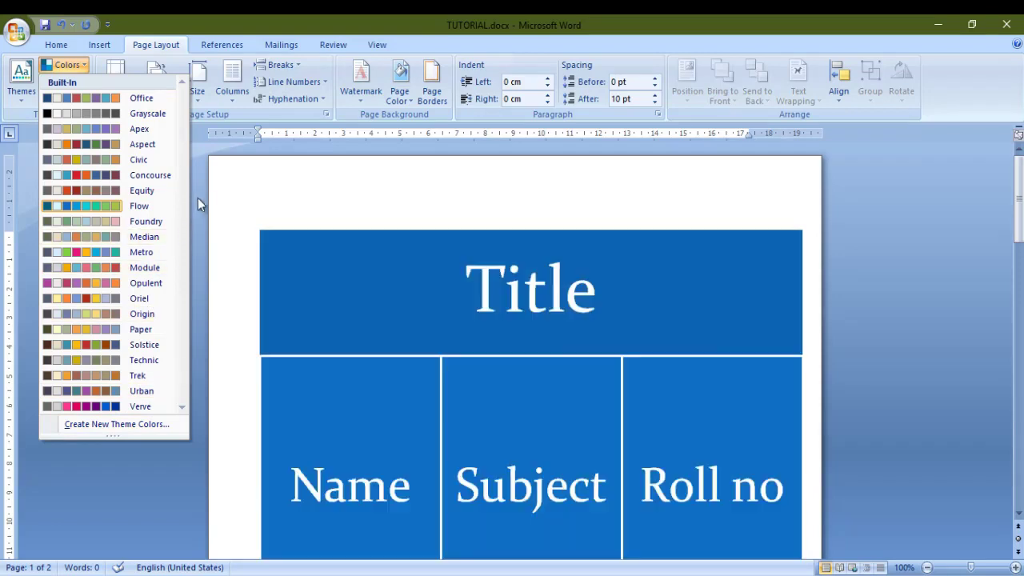
pyautogui.click(201, 192)
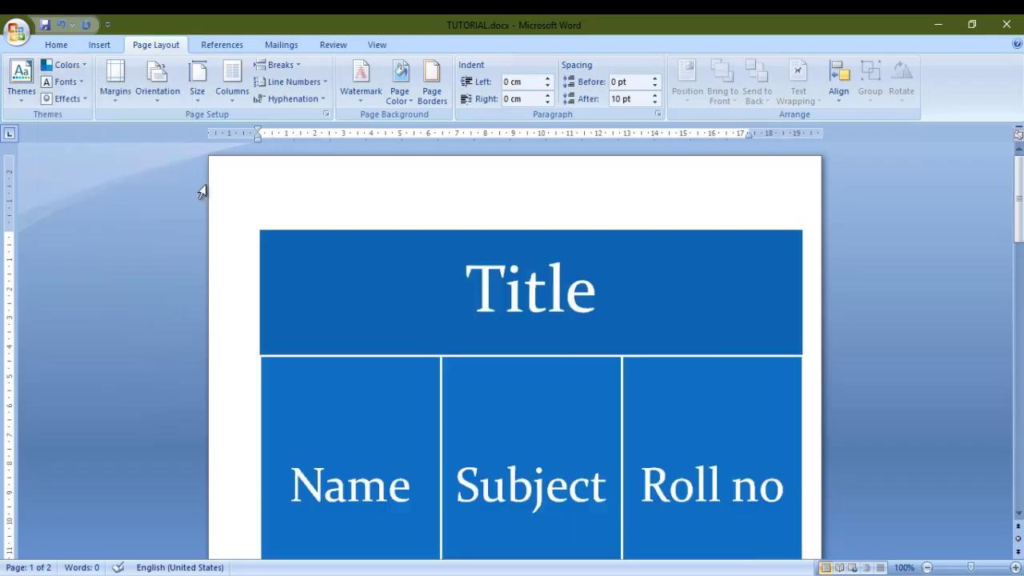
pyautogui.click(79, 84)
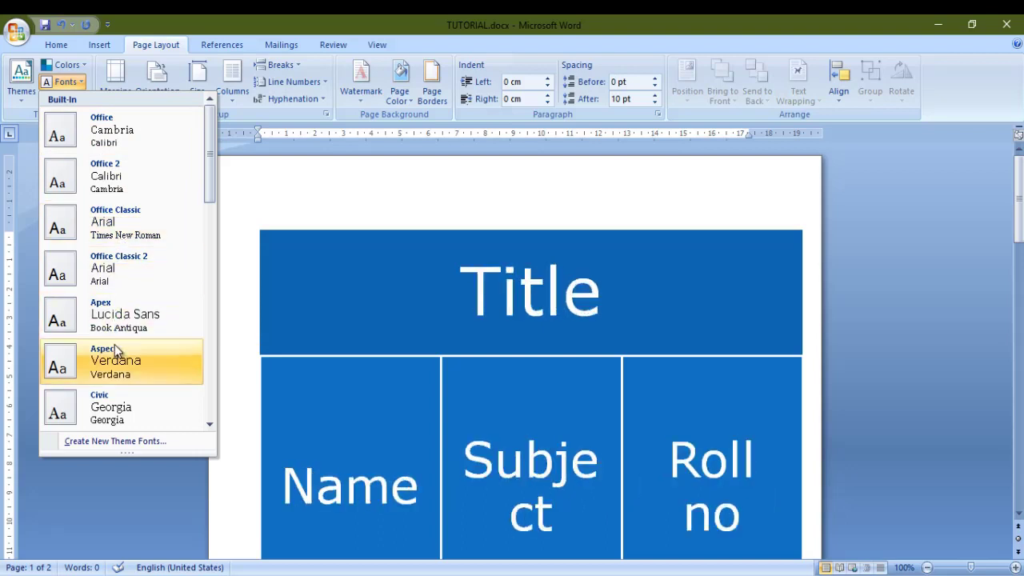
pyautogui.click(124, 445)
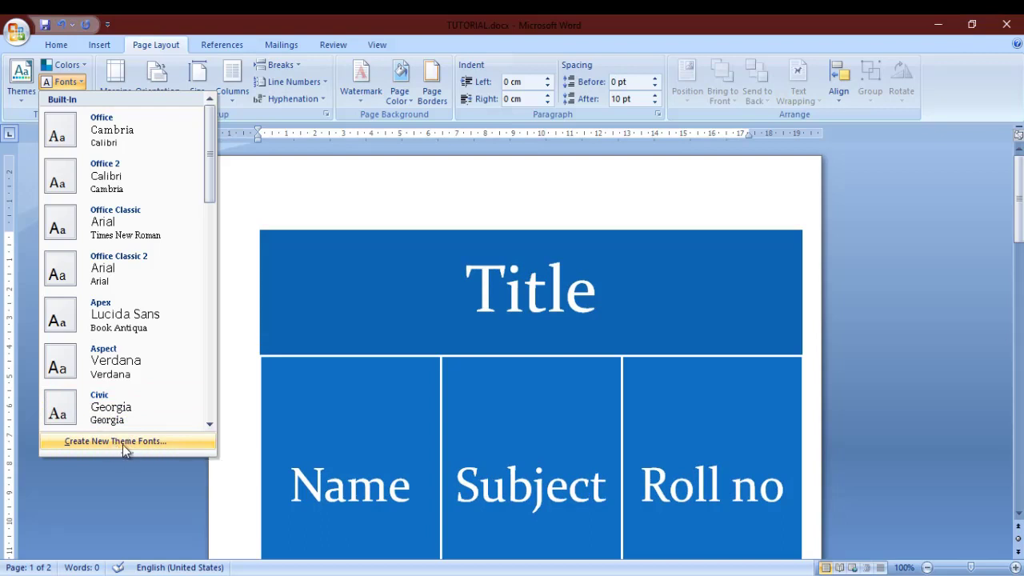
pyautogui.click(85, 99)
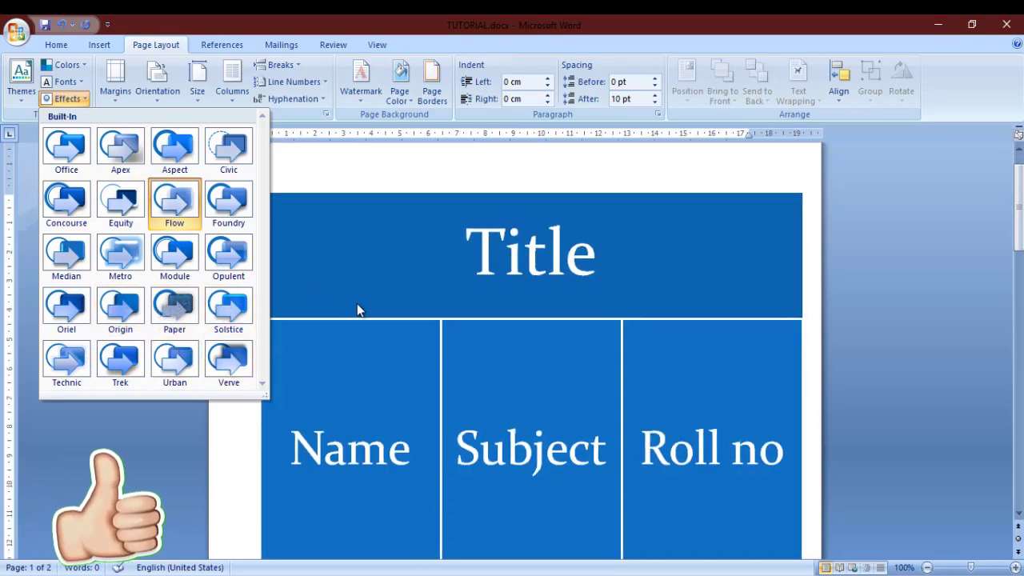
pyautogui.click(354, 308)
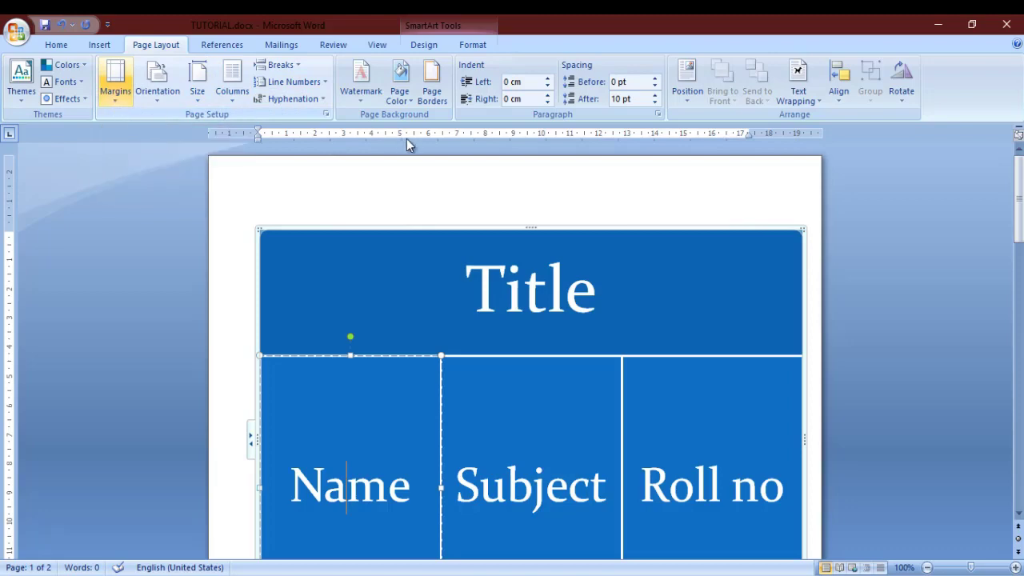
# - Generate sample paragraphs on page 2 with =rand()
pyautogui.click(445, 325)
pyautogui.scroll(-10, 451, 322)
pyautogui.scroll(-3, 450, 320)
pyautogui.scroll(3, 450, 315)
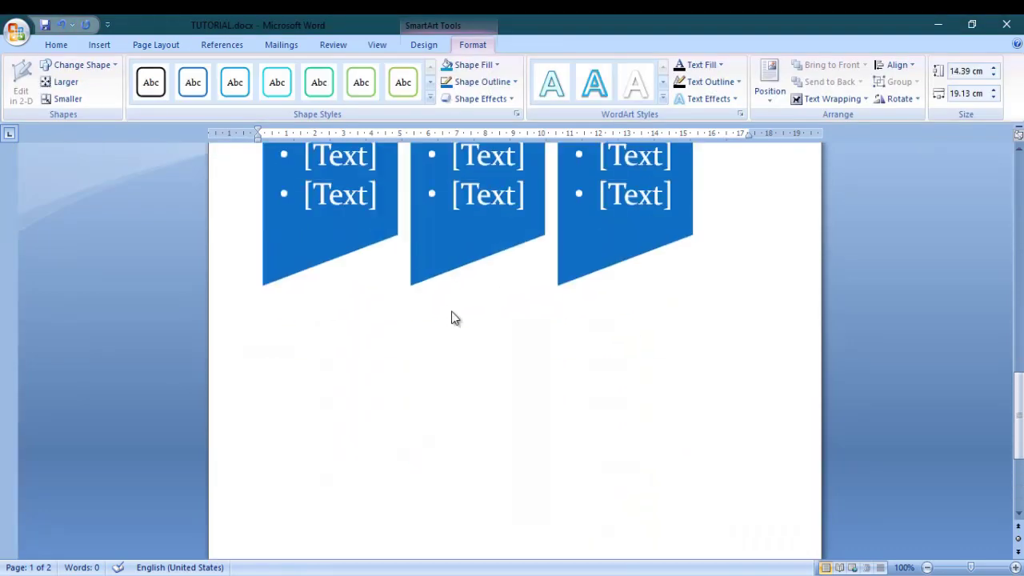
pyautogui.scroll(5, 453, 317)
pyautogui.scroll(-2, 448, 313)
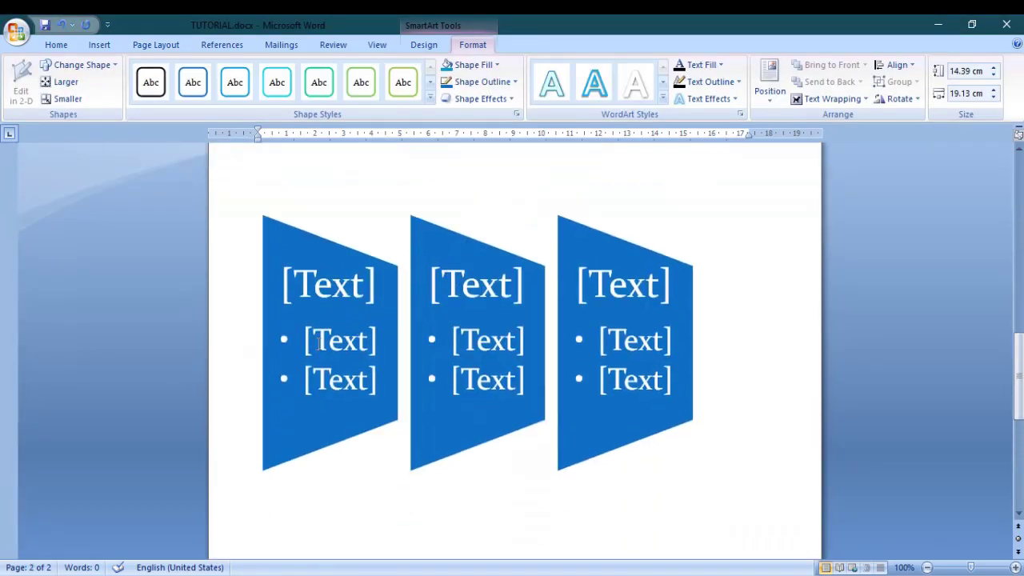
pyautogui.write('=')
pyautogui.write('rand')
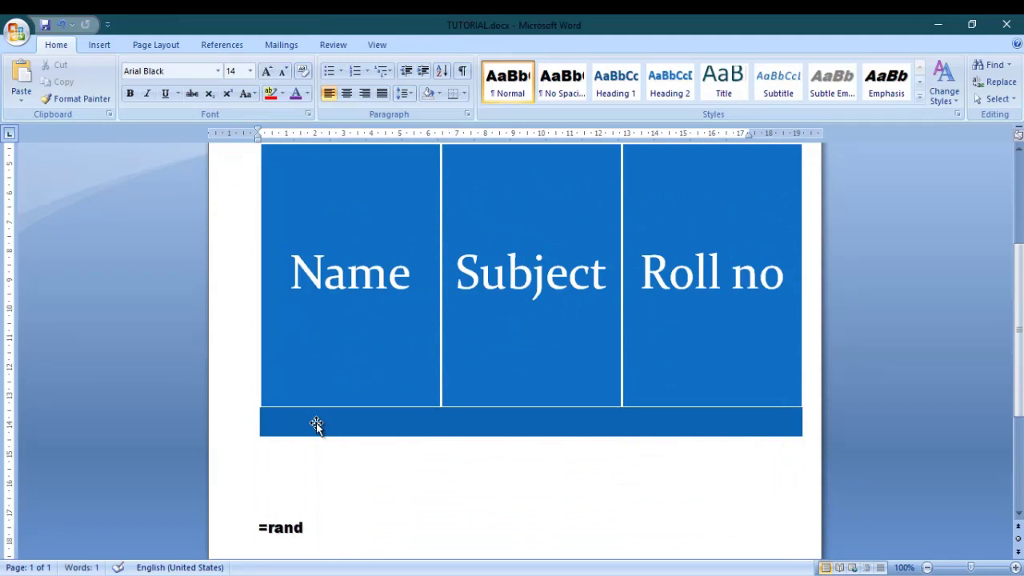
pyautogui.write('()')
pyautogui.scroll(-1, 302, 496)
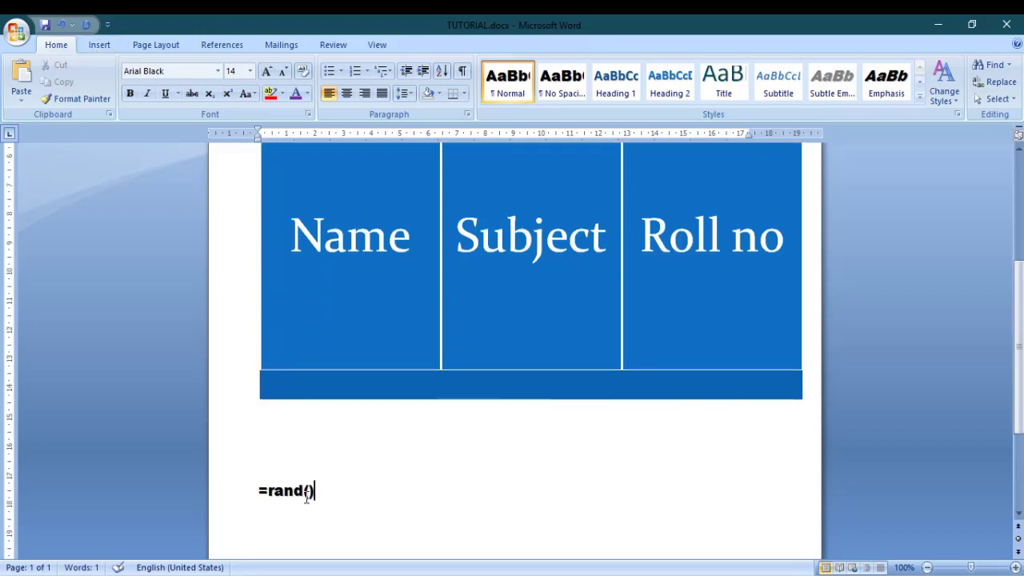
pyautogui.press('Return')
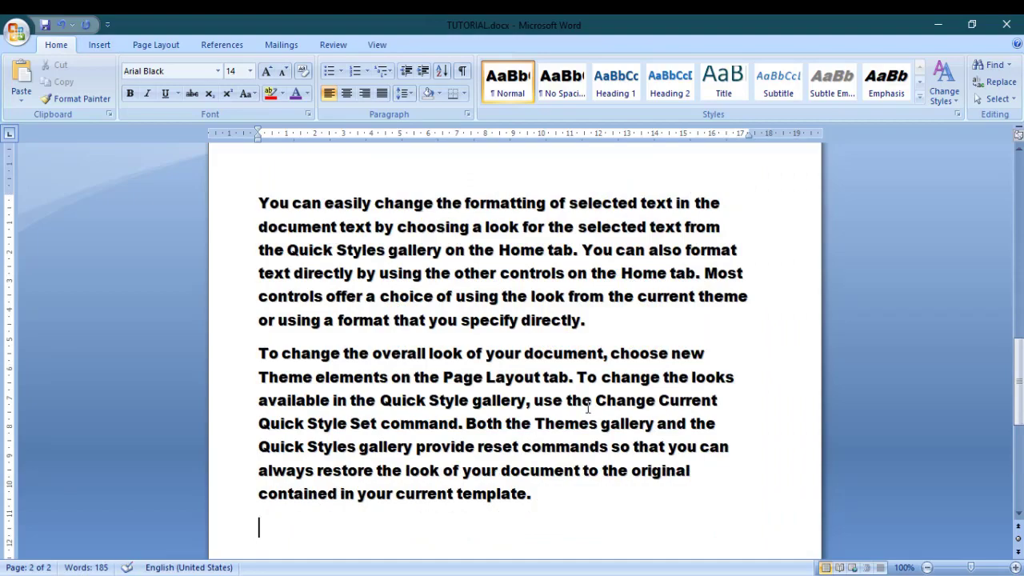
# - Set the sample paragraphs to Times New Roman, size 18
pyautogui.moveTo(549, 496); pyautogui.dragTo(251, 206)
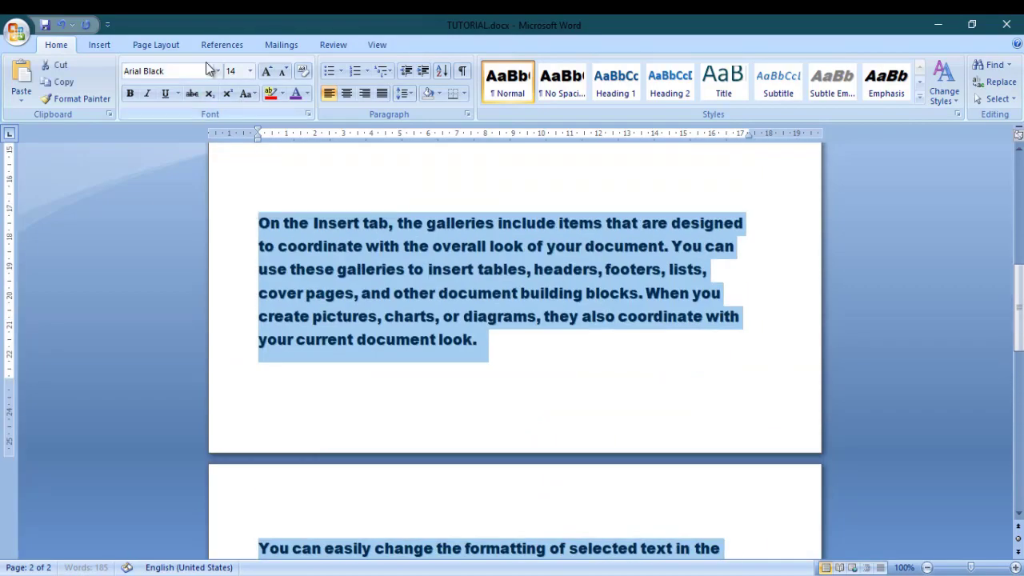
pyautogui.click(217, 70)
pyautogui.click(160, 162)
pyautogui.click(250, 71)
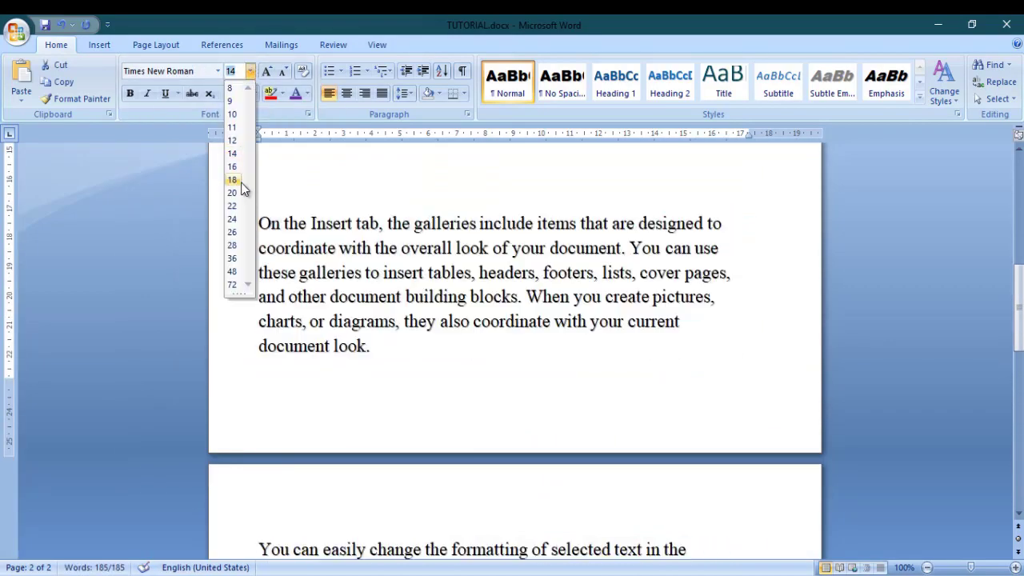
pyautogui.click(242, 182)
pyautogui.press('Left')
pyautogui.keyDown('ctrl'); pyautogui.scroll(-1, 375, 243); pyautogui.keyUp('ctrl')
pyautogui.click(160, 44)
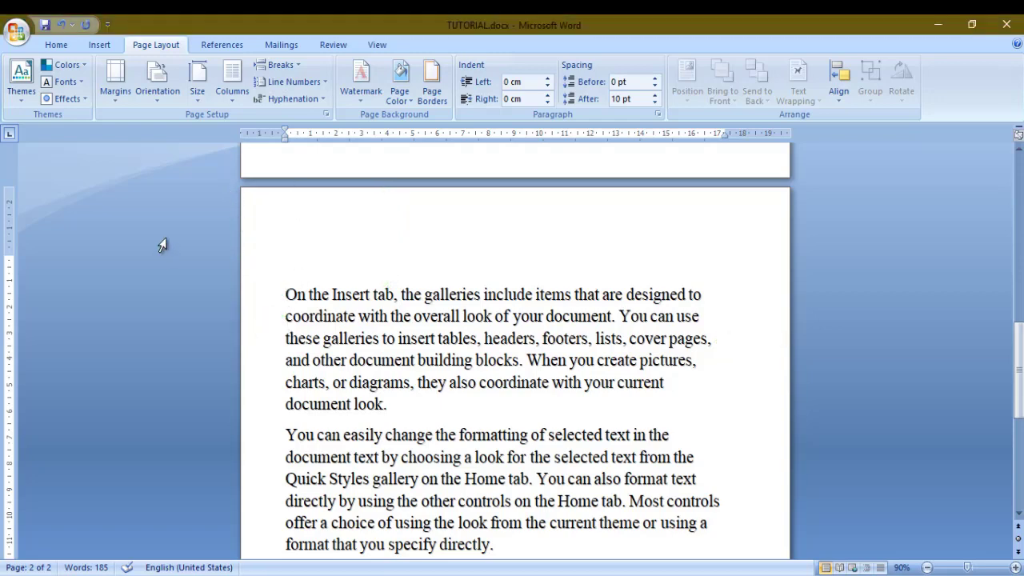
# - Apply Narrow margins to the pages
pyautogui.hotkey('ctrl', 'a')
pyautogui.click(115, 84)
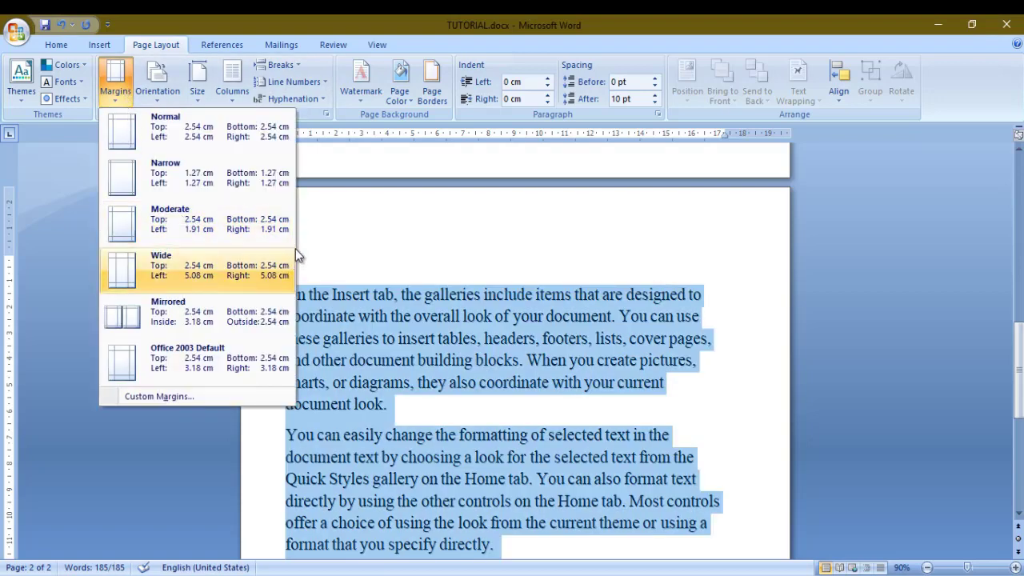
pyautogui.click(352, 268)
pyautogui.click(122, 88)
pyautogui.click(352, 260)
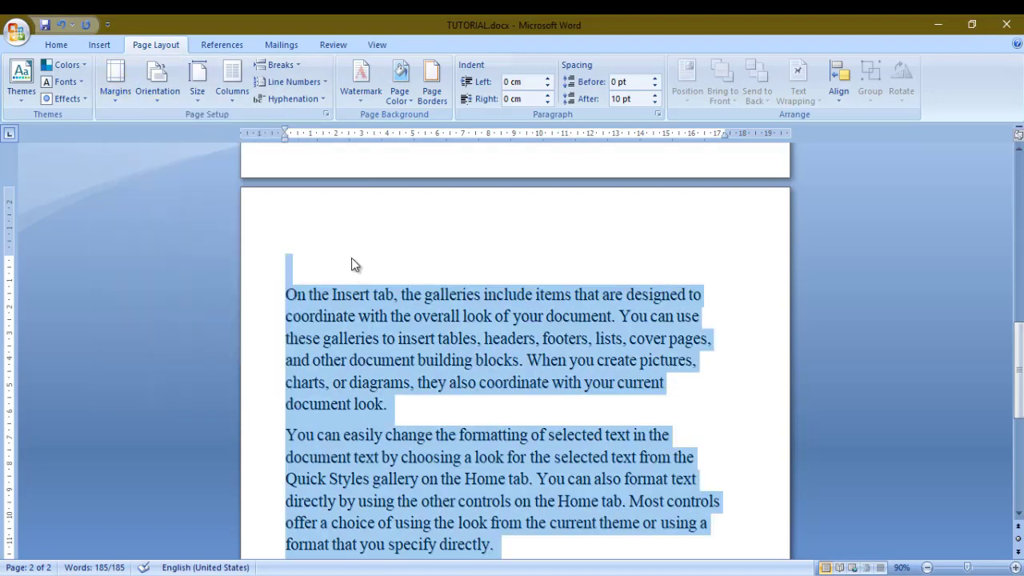
pyautogui.click(352, 260)
pyautogui.click(116, 87)
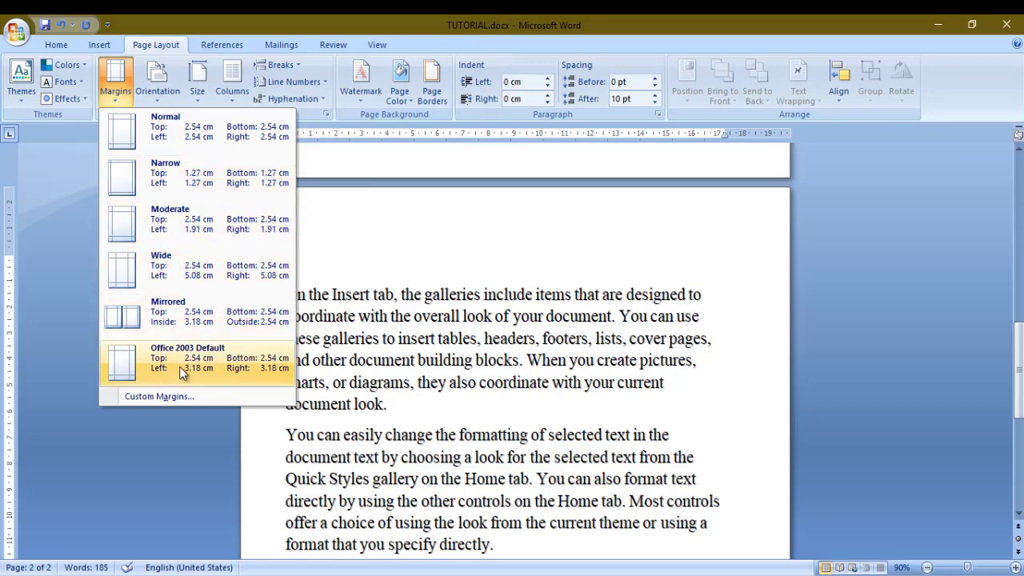
pyautogui.click(181, 173)
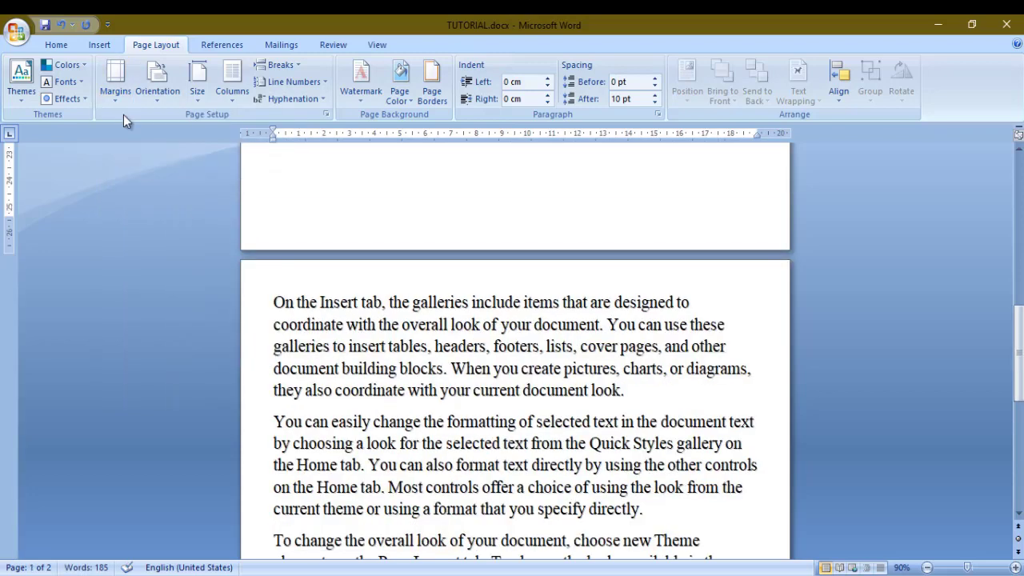
# - Switch the pages back to Normal 2.54 cm margins
pyautogui.click(129, 105)
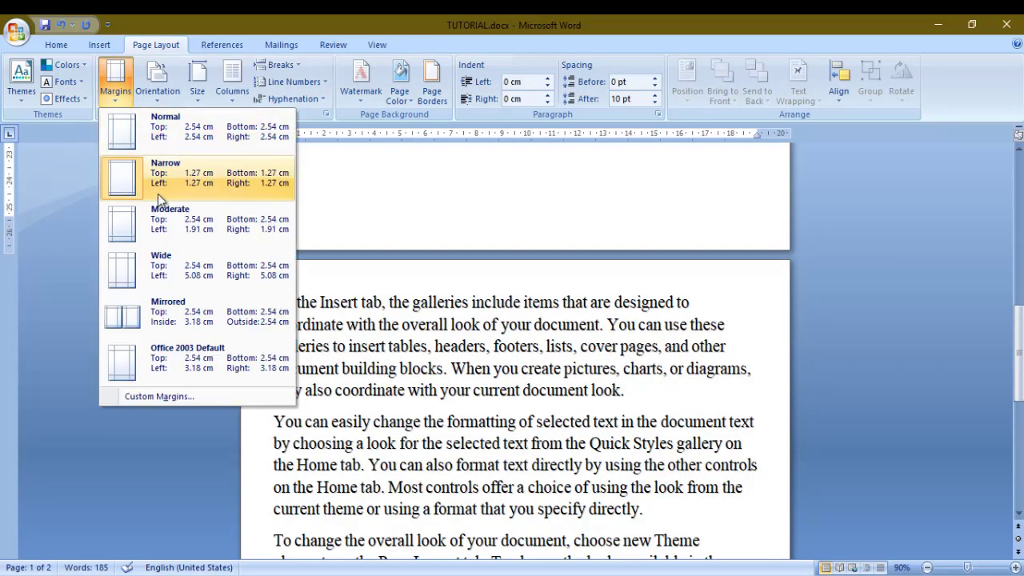
pyautogui.click(403, 273)
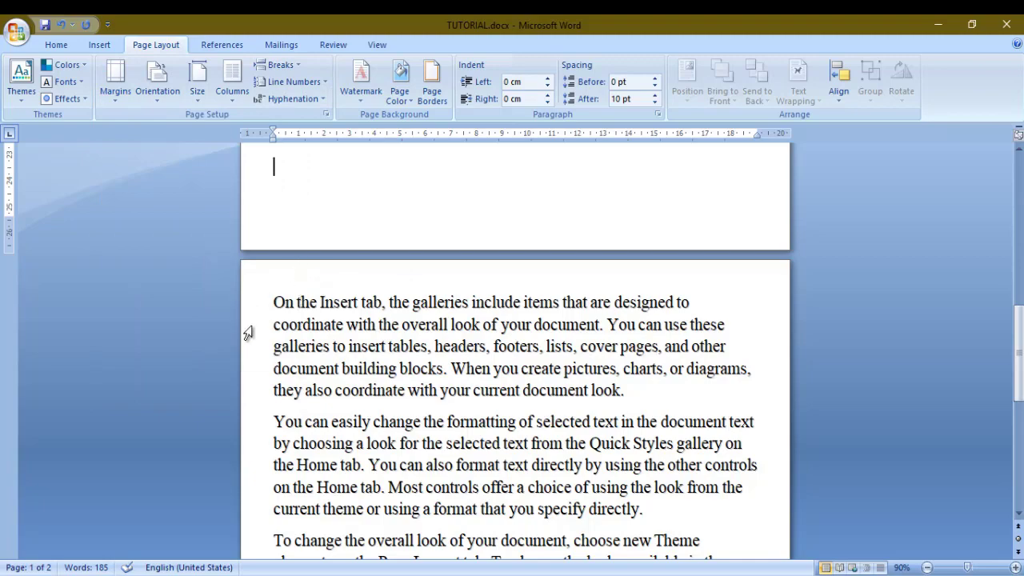
pyautogui.scroll(-3, 480, 352)
pyautogui.scroll(-4, 602, 384)
pyautogui.scroll(4, 658, 377)
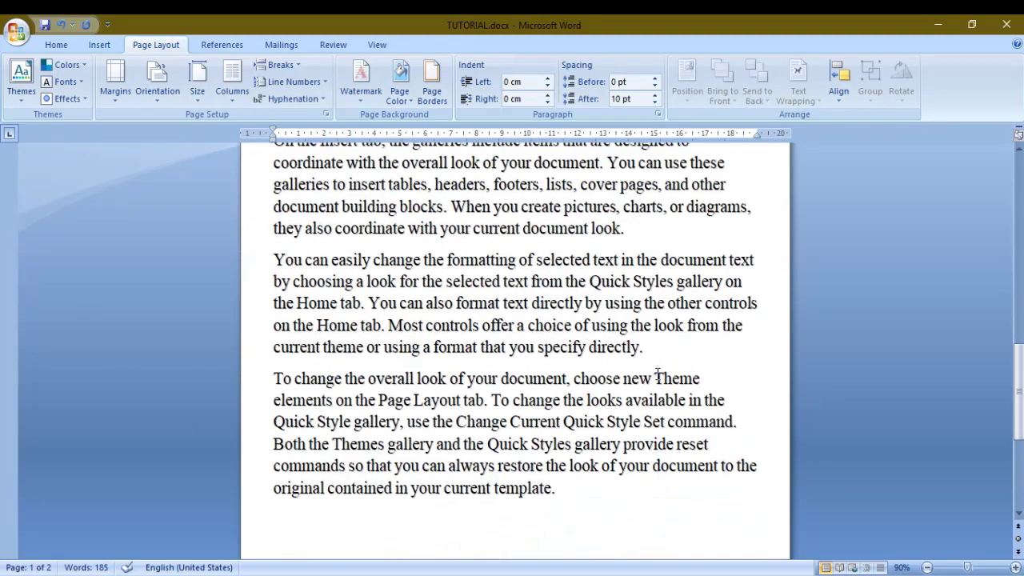
pyautogui.scroll(4, 738, 356)
pyautogui.scroll(-3, 379, 471)
pyautogui.scroll(-3, 389, 468)
pyautogui.click(110, 101)
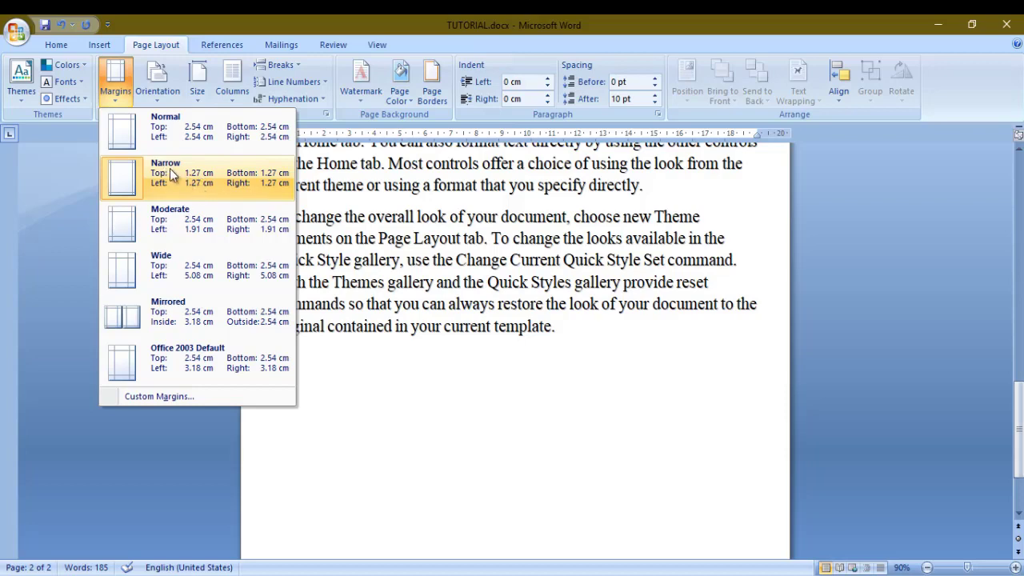
pyautogui.click(174, 133)
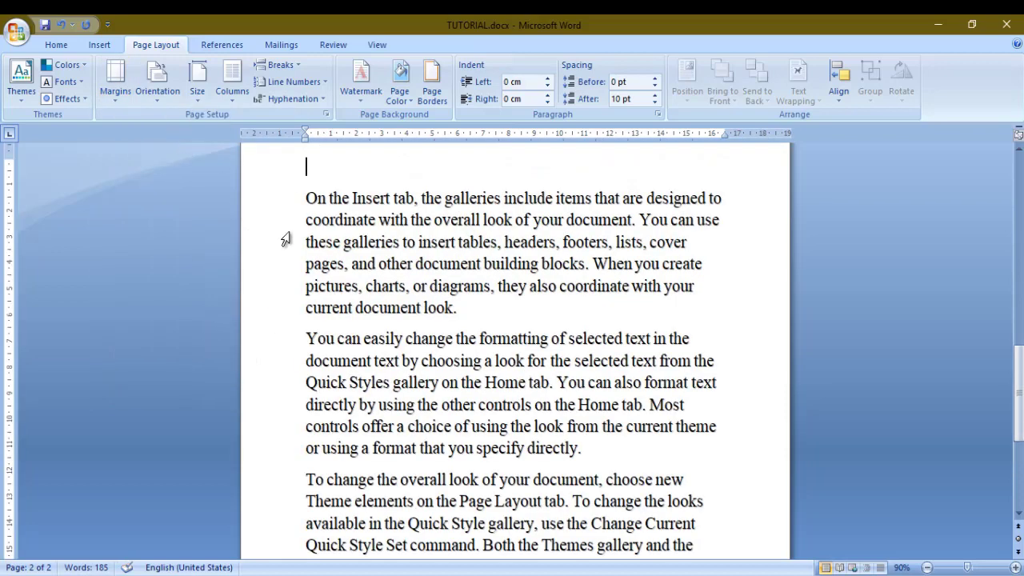
pyautogui.scroll(2, 264, 232)
pyautogui.click(117, 97)
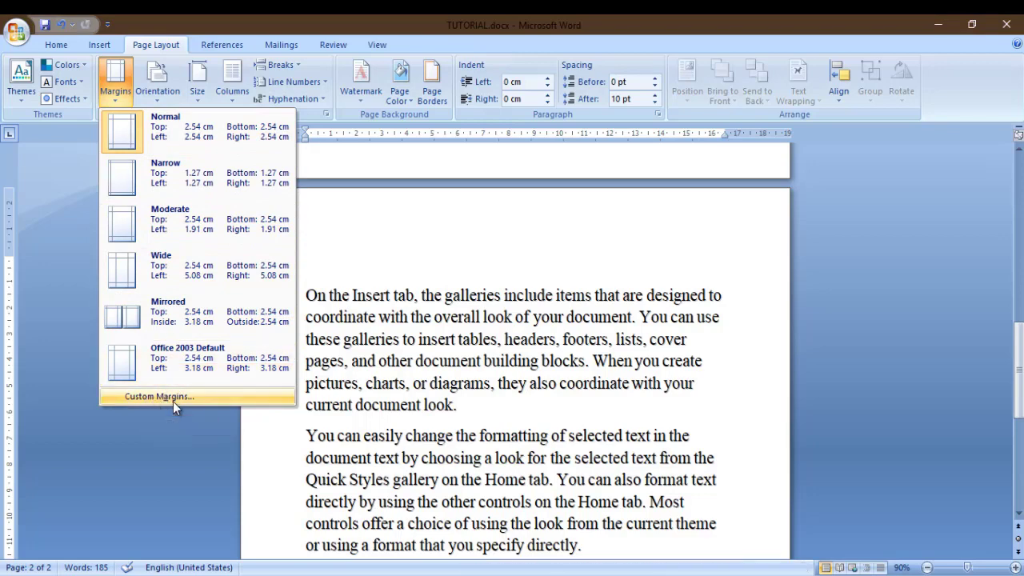
# - Check Custom Margins in Page Setup without changes, then bring up the Orientation choices
pyautogui.click(173, 402)
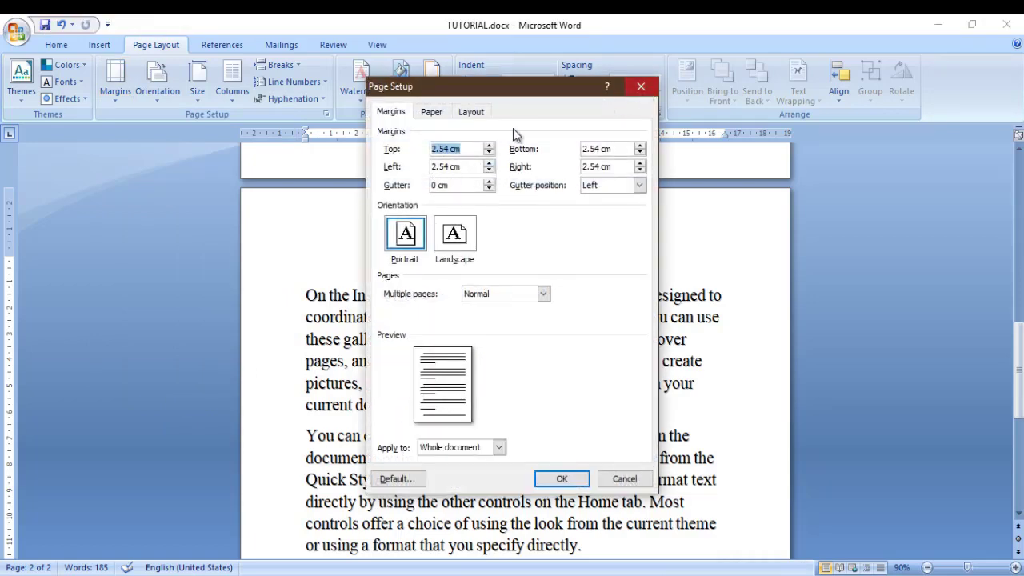
pyautogui.click(633, 90)
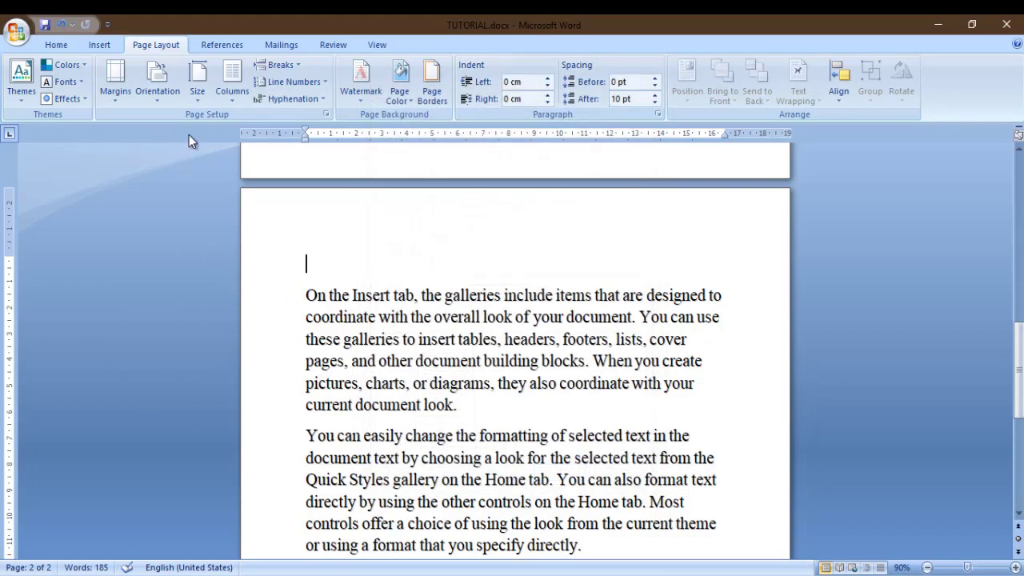
pyautogui.click(159, 100)
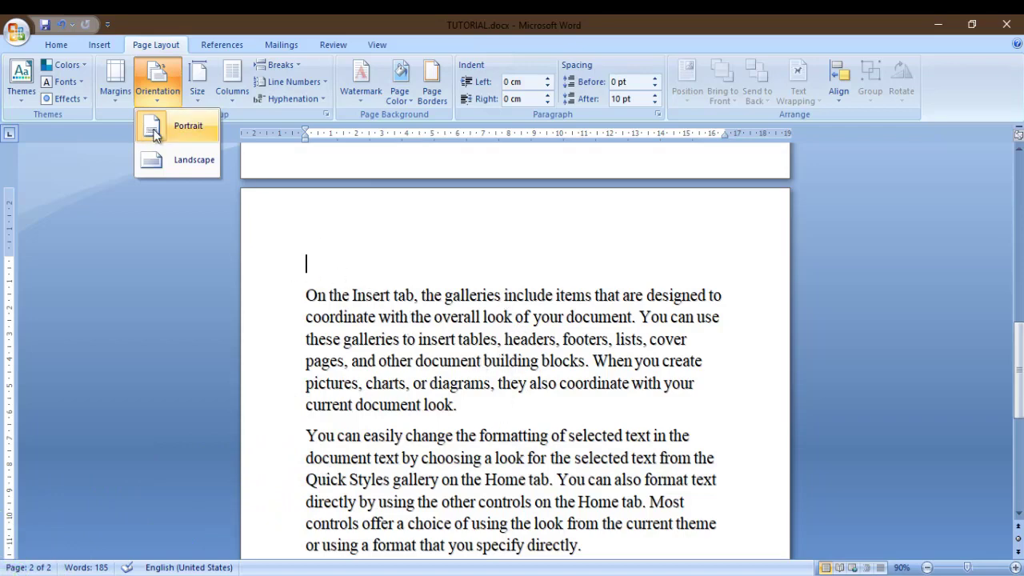
# - Try Landscape, revert to Portrait, and zoom out to 50% to see both pages
pyautogui.click(195, 168)
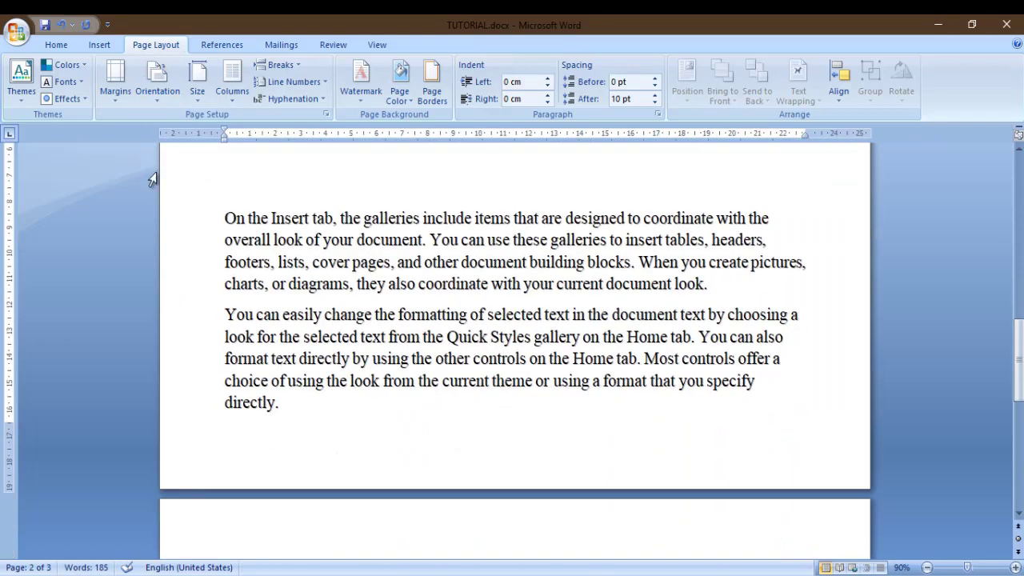
pyautogui.click(152, 84)
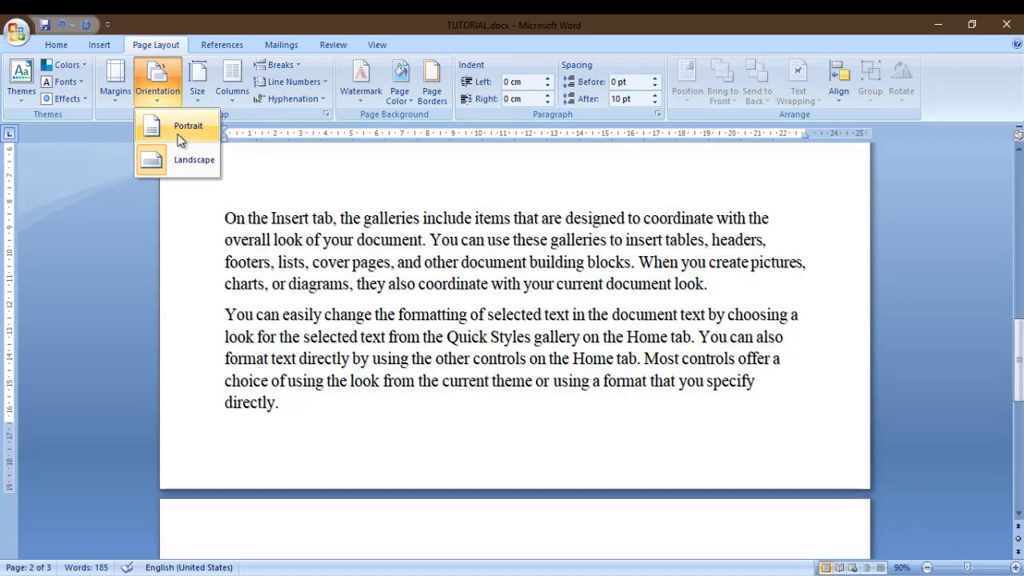
pyautogui.click(180, 140)
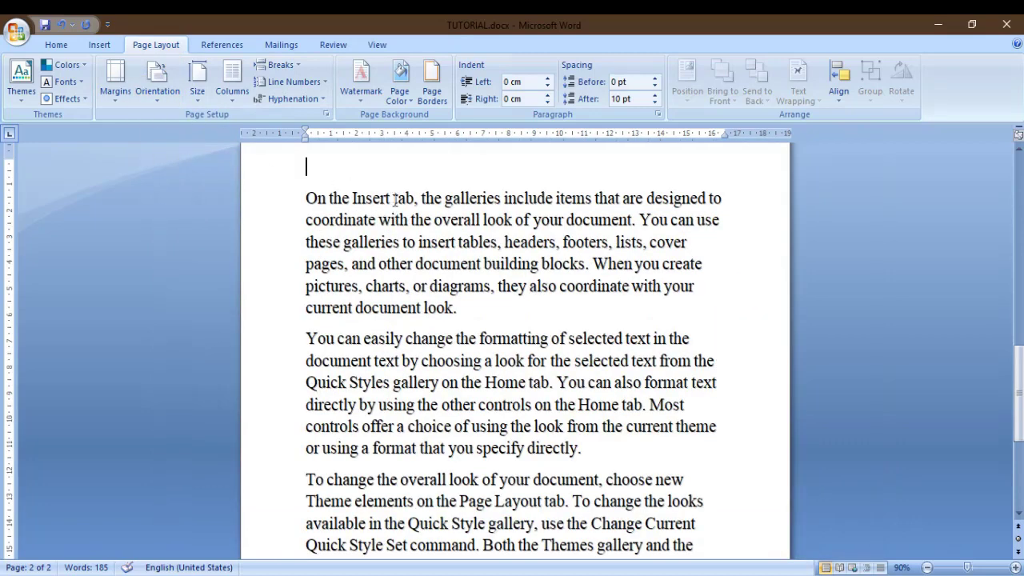
pyautogui.scroll(1, 379, 276)
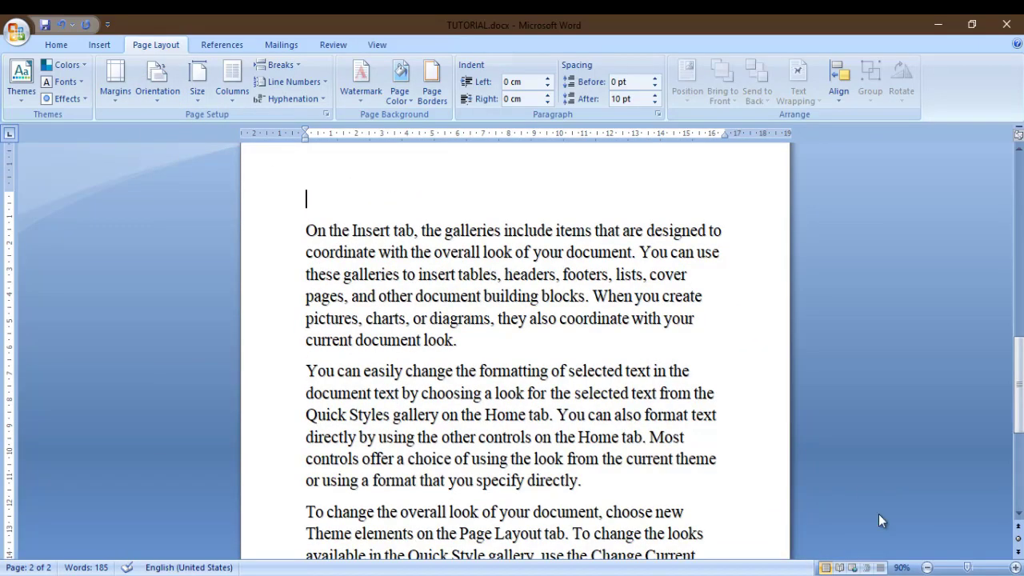
pyautogui.click(927, 568)
pyautogui.click(927, 568)
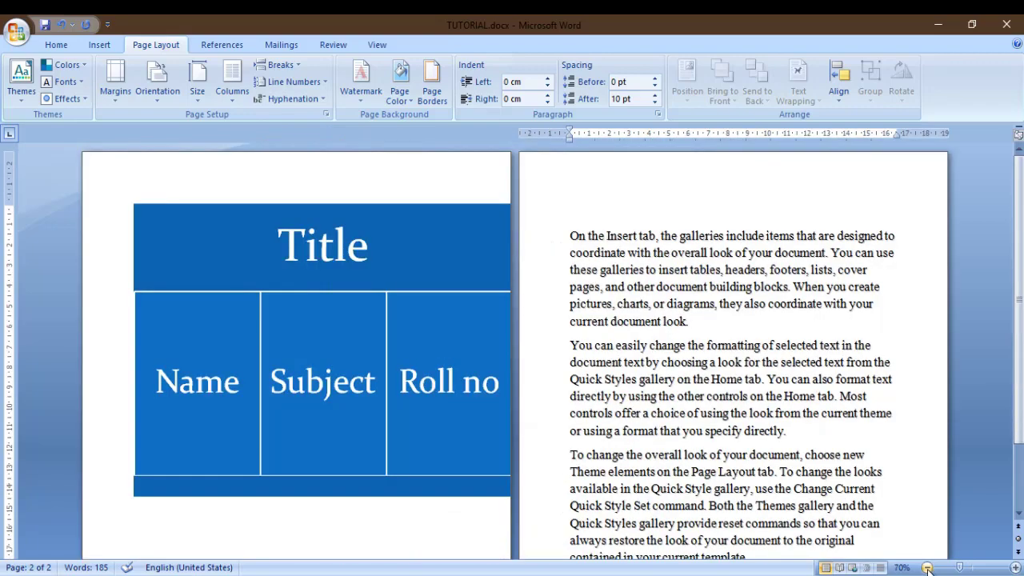
pyautogui.click(927, 568)
pyautogui.click(926, 568)
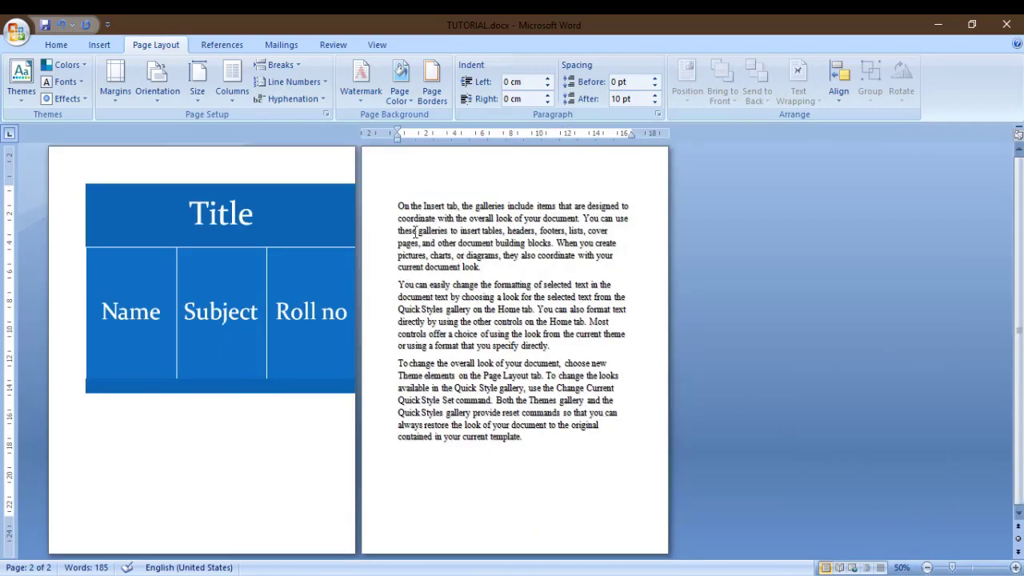
# - Set Landscape orientation again, restoring the accidentally deleted title table
pyautogui.click(152, 94)
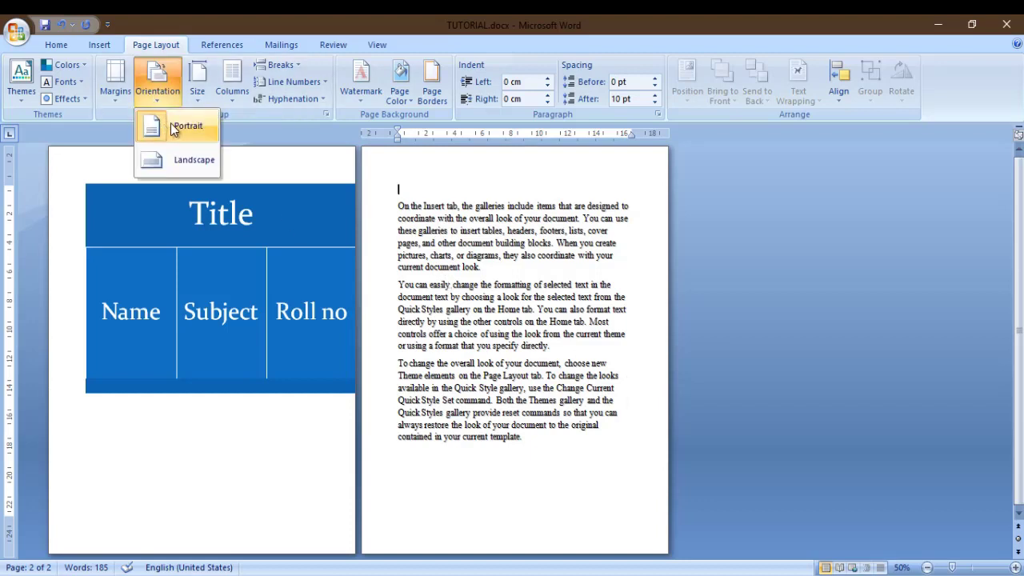
pyautogui.click(160, 167)
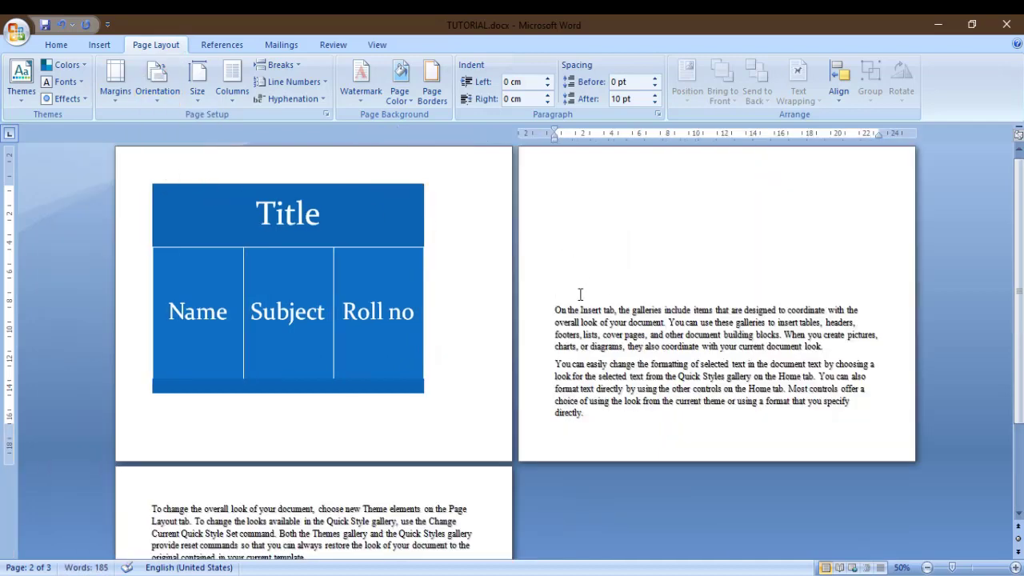
pyautogui.press('BackSpace')
pyautogui.press('BackSpace')
pyautogui.press('BackSpace')
pyautogui.press('BackSpace')
pyautogui.press('BackSpace')
pyautogui.press('BackSpace')
pyautogui.press('BackSpace')
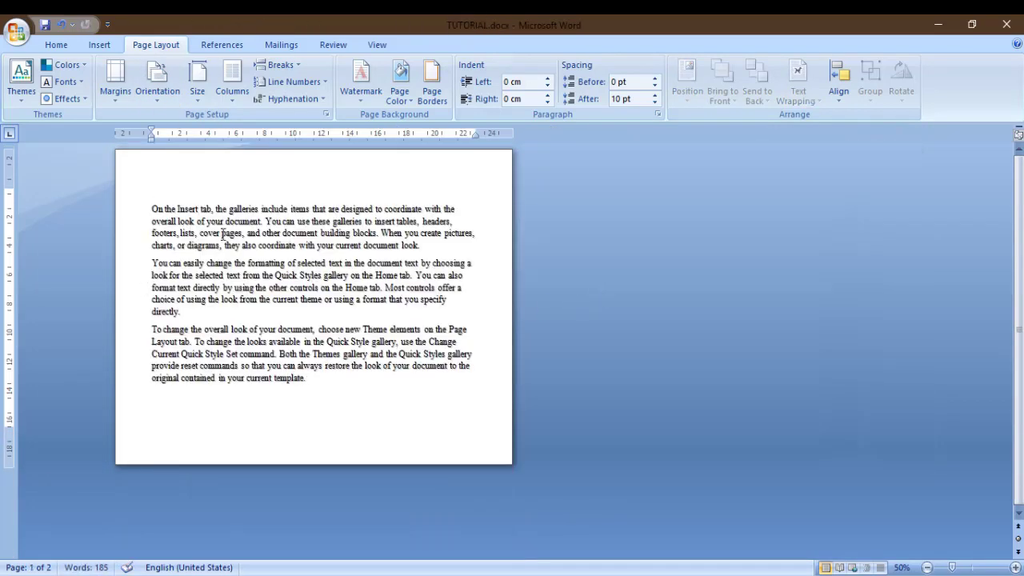
pyautogui.hotkey('ctrl', 'z')
pyautogui.hotkey('ctrl', 'z')
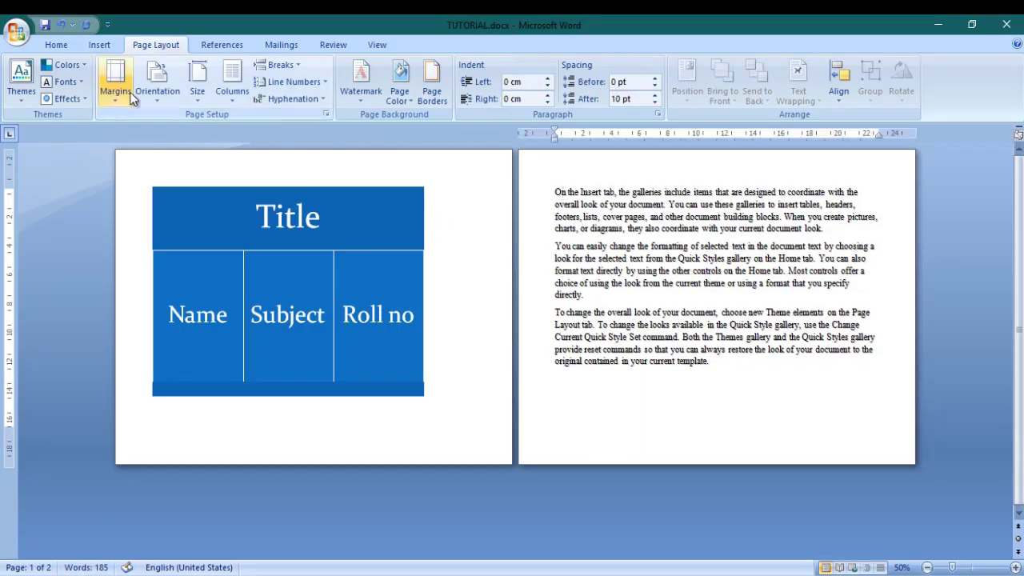
# - Switch the pages to Portrait, then undo that orientation change
pyautogui.click(158, 80)
pyautogui.click(167, 128)
pyautogui.click(66, 26)
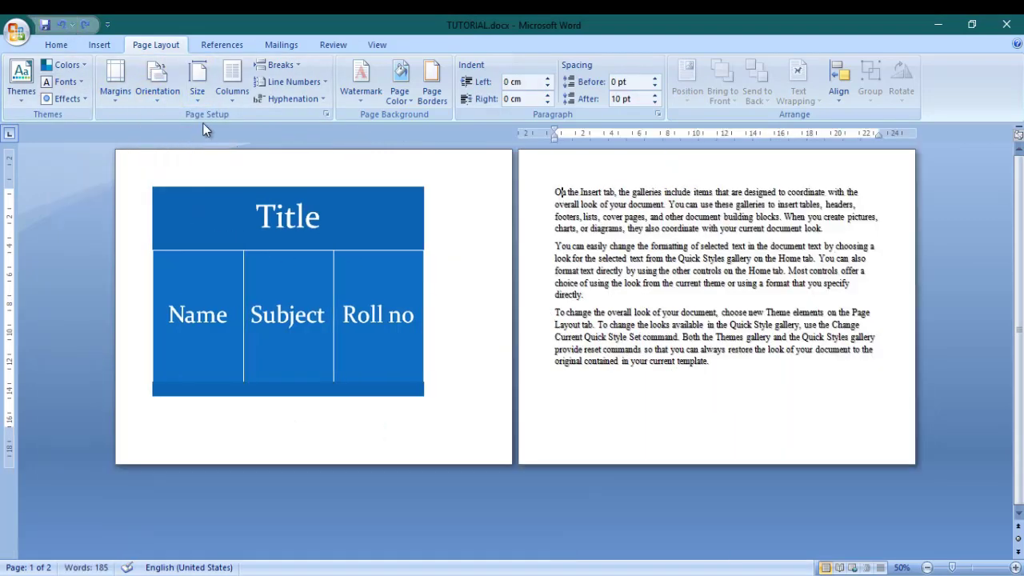
# - Try A3 and then A5 paper sizes, then undo the size change
pyautogui.click(196, 99)
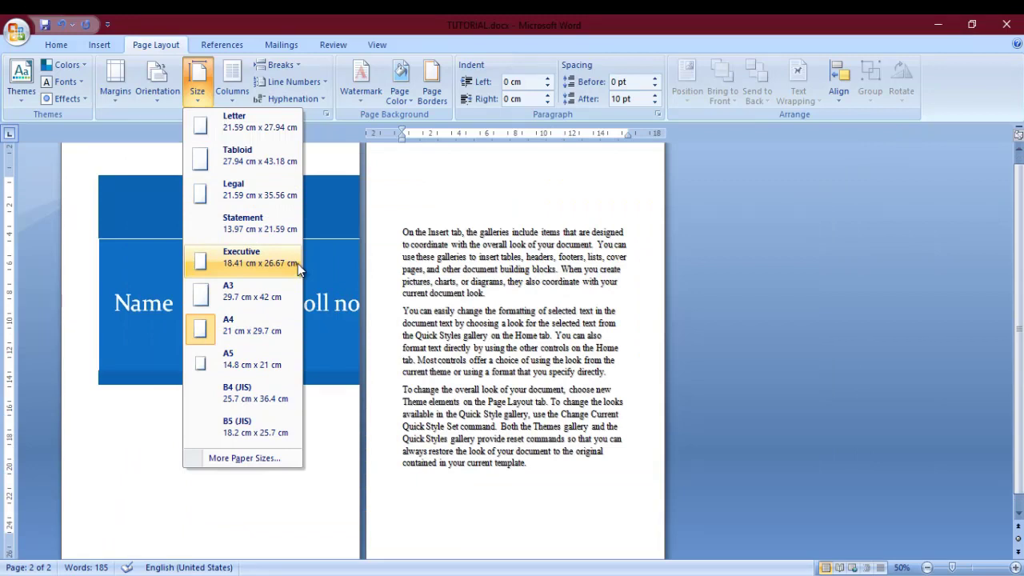
pyautogui.click(248, 292)
pyautogui.scroll(2, 480, 311)
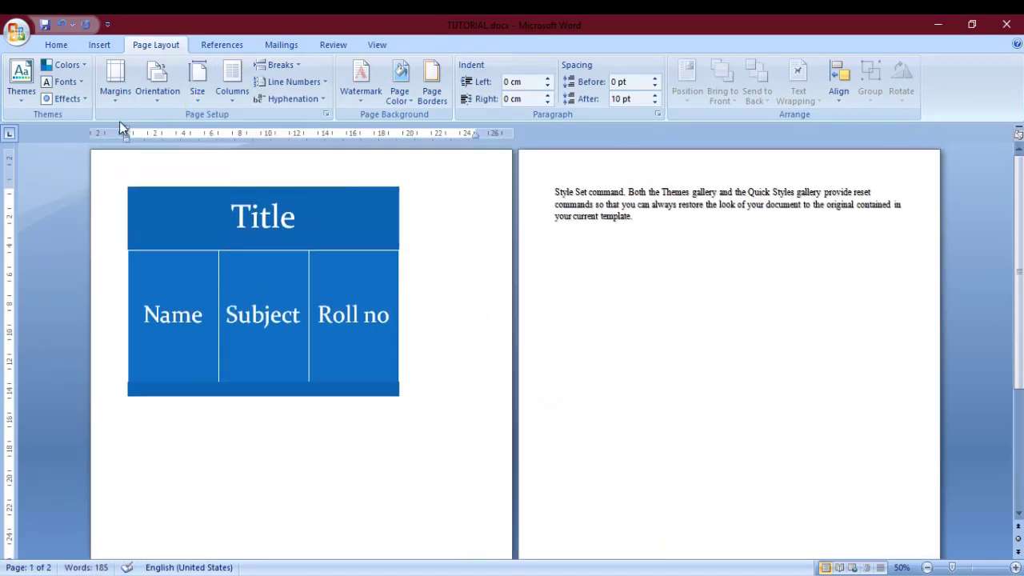
pyautogui.click(195, 102)
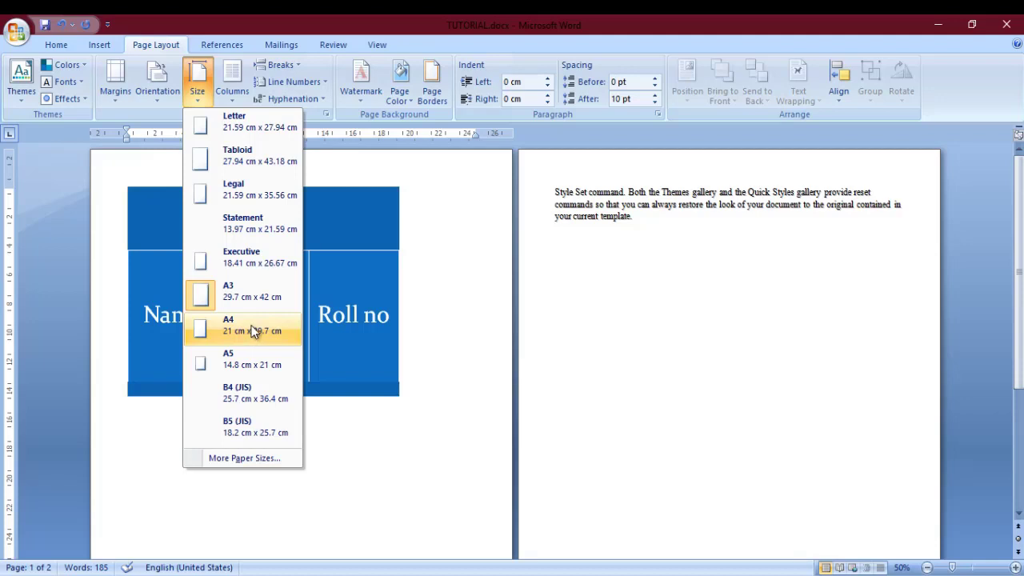
pyautogui.click(255, 361)
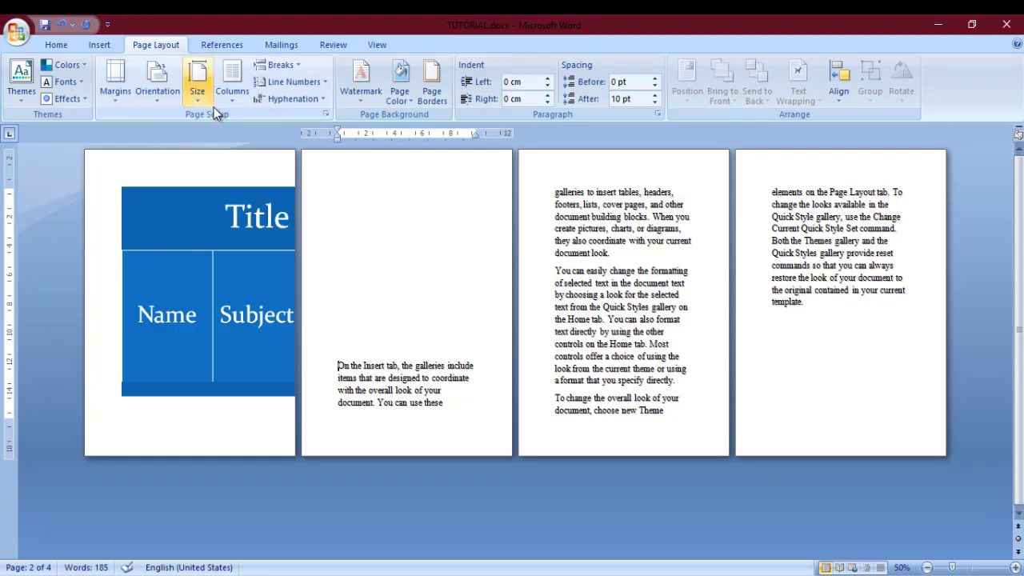
pyautogui.click(64, 24)
# - Undo the last layout change and split the page 2 text into two columns
pyautogui.click(65, 24)
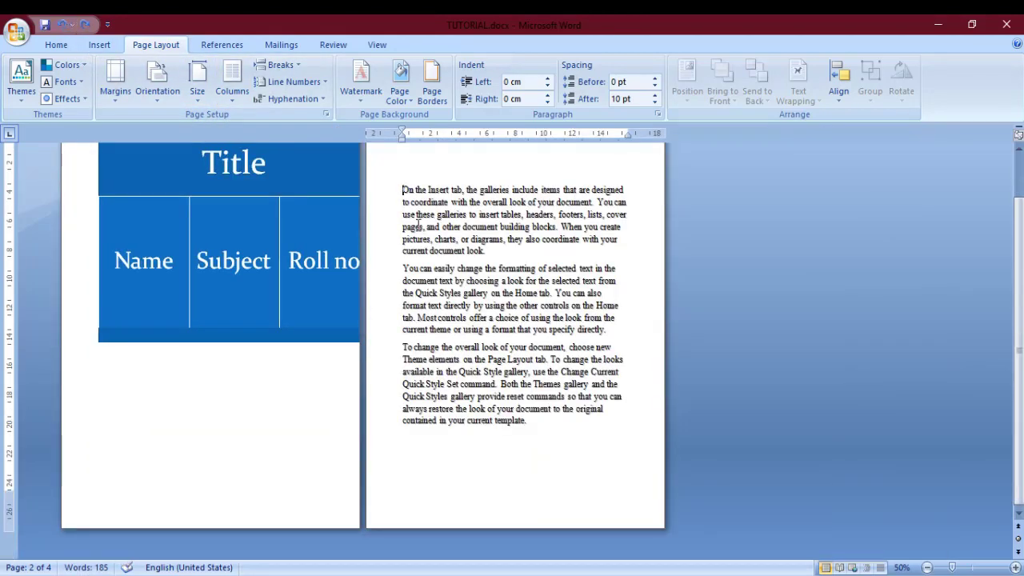
pyautogui.moveTo(399, 189); pyautogui.dragTo(538, 424)
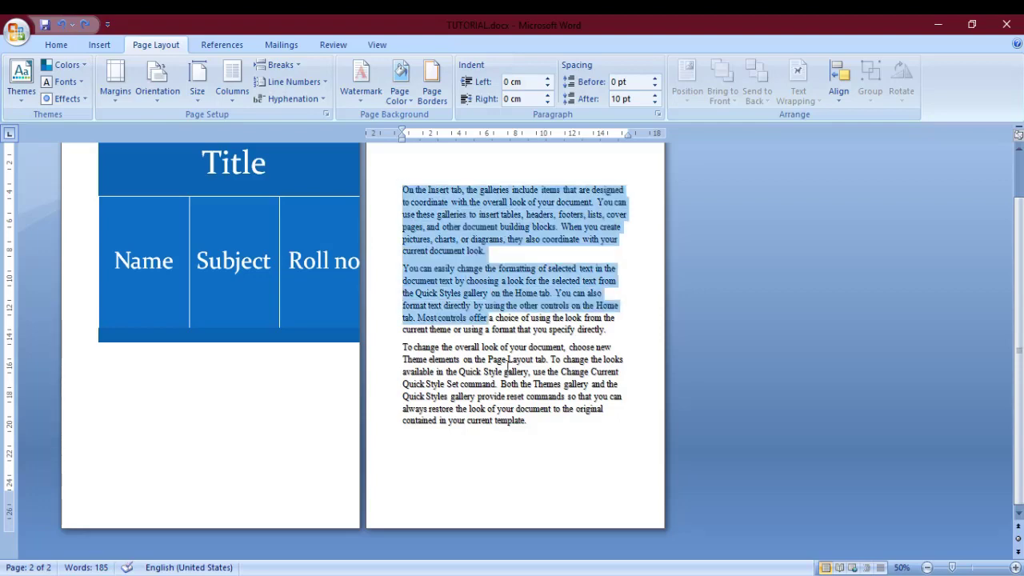
pyautogui.click(544, 426)
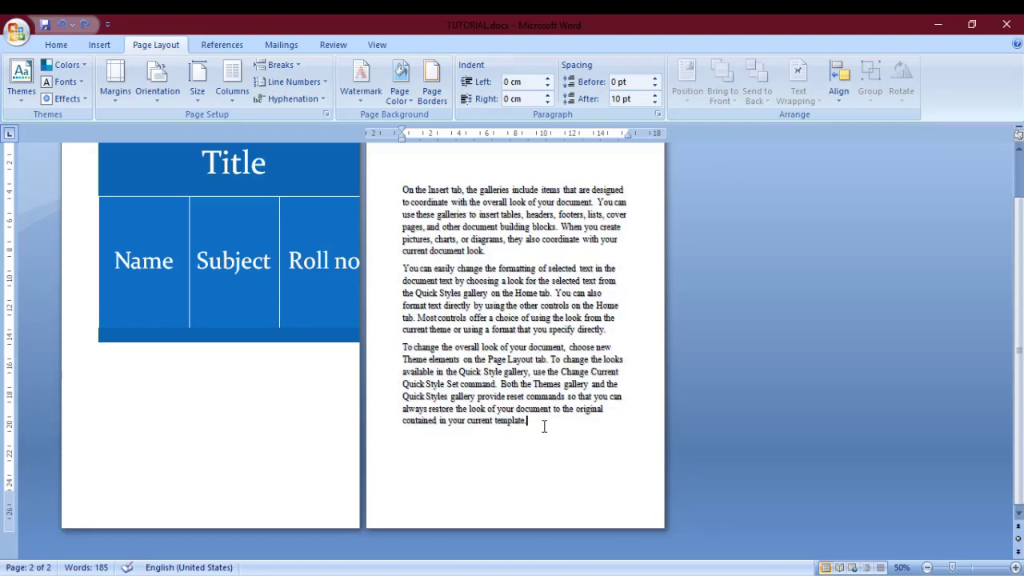
pyautogui.click(232, 102)
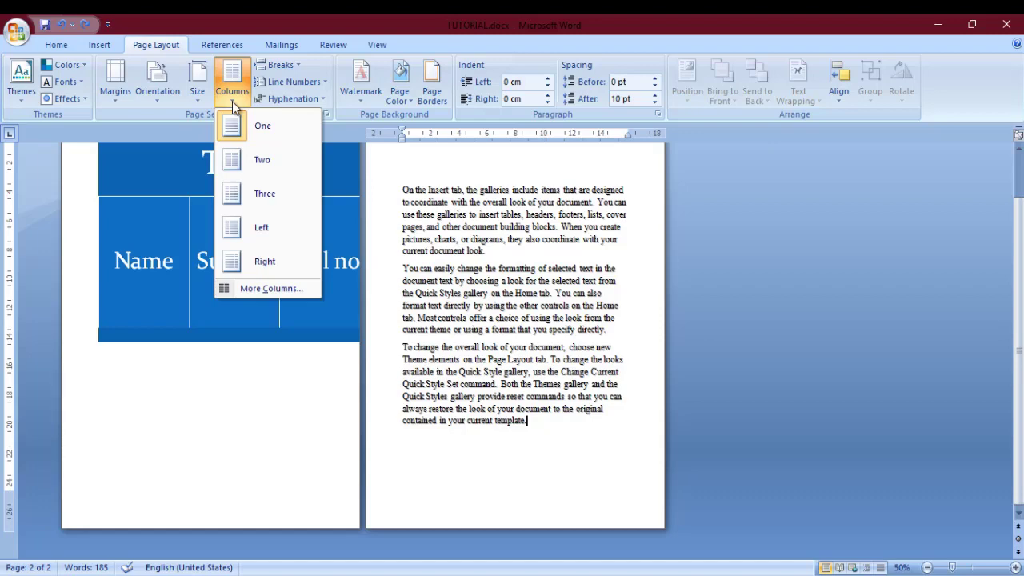
pyautogui.click(259, 160)
# - Delete the blue title table graphic and pull the text up into its space
pyautogui.scroll(2, 501, 272)
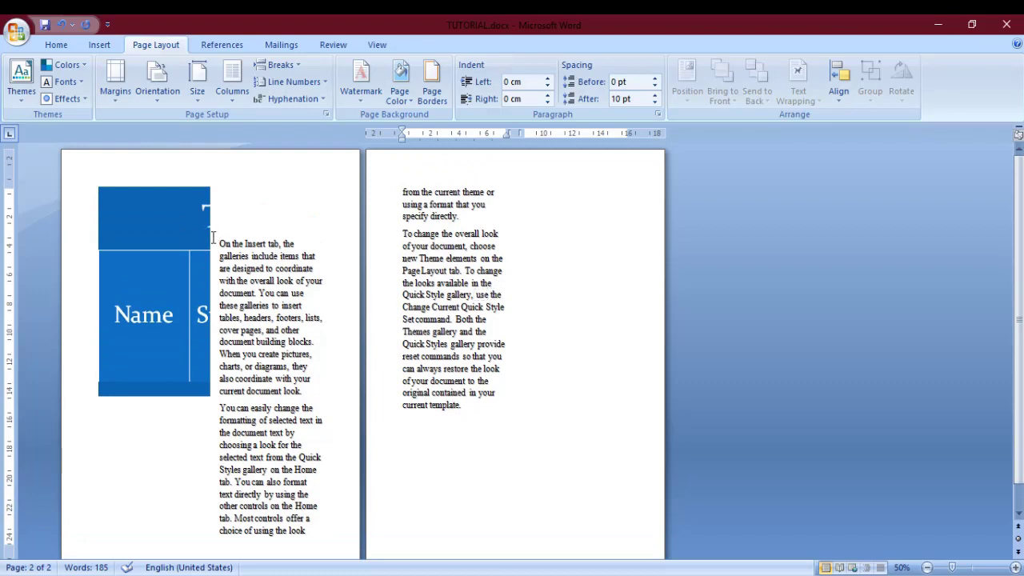
pyautogui.rightClick(165, 240)
pyautogui.press('Escape')
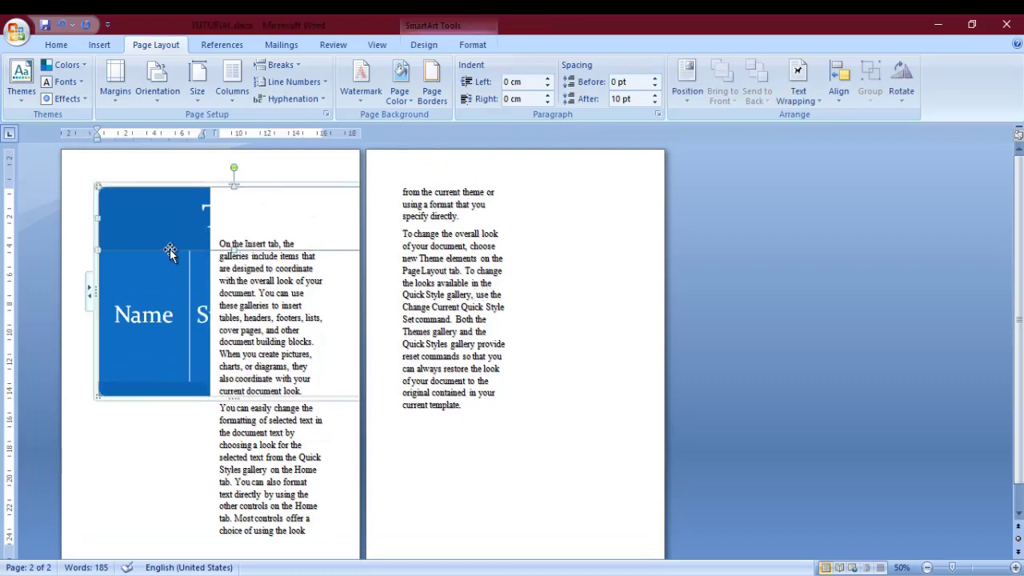
pyautogui.press('Delete')
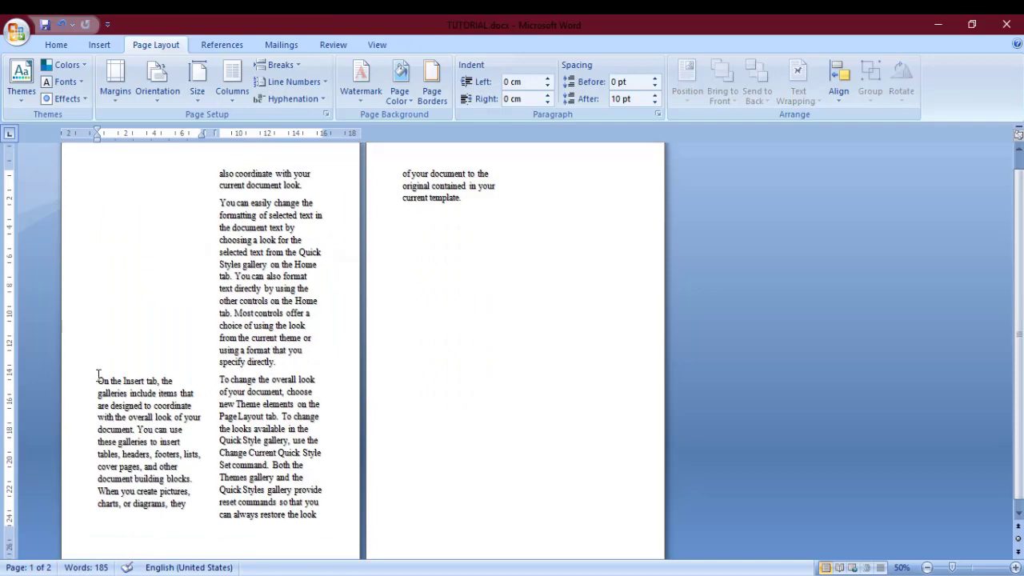
pyautogui.press('BackSpace')
pyautogui.press('BackSpace')
pyautogui.press('BackSpace')
pyautogui.press('BackSpace')
pyautogui.press('BackSpace')
pyautogui.press('BackSpace')
pyautogui.press('BackSpace')
pyautogui.press('BackSpace')
pyautogui.press('BackSpace')
pyautogui.press('BackSpace')
pyautogui.press('BackSpace')
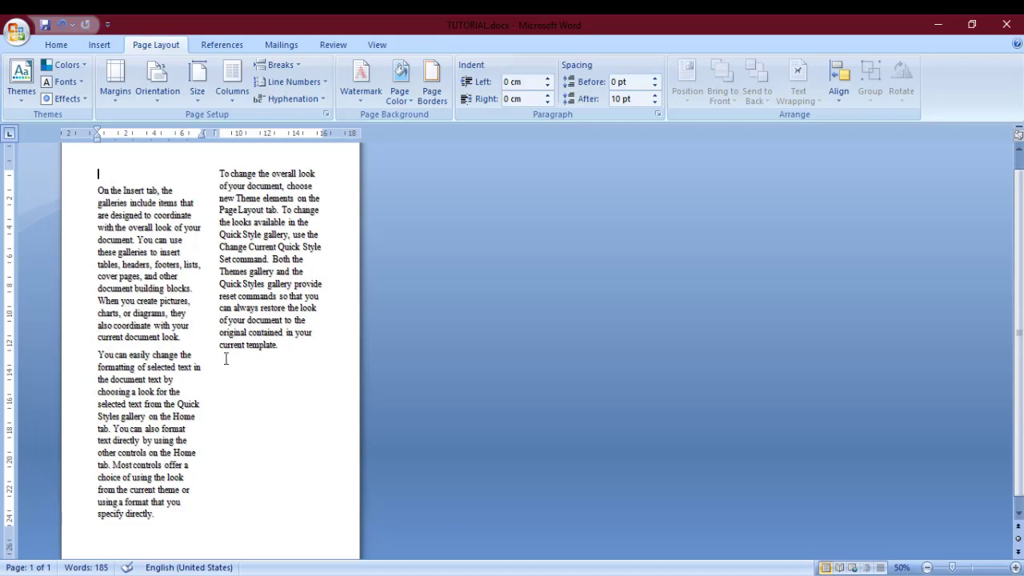
# - Try Three, Right and Left column layouts, settle on One column, and zoom to 60%
pyautogui.click(232, 80)
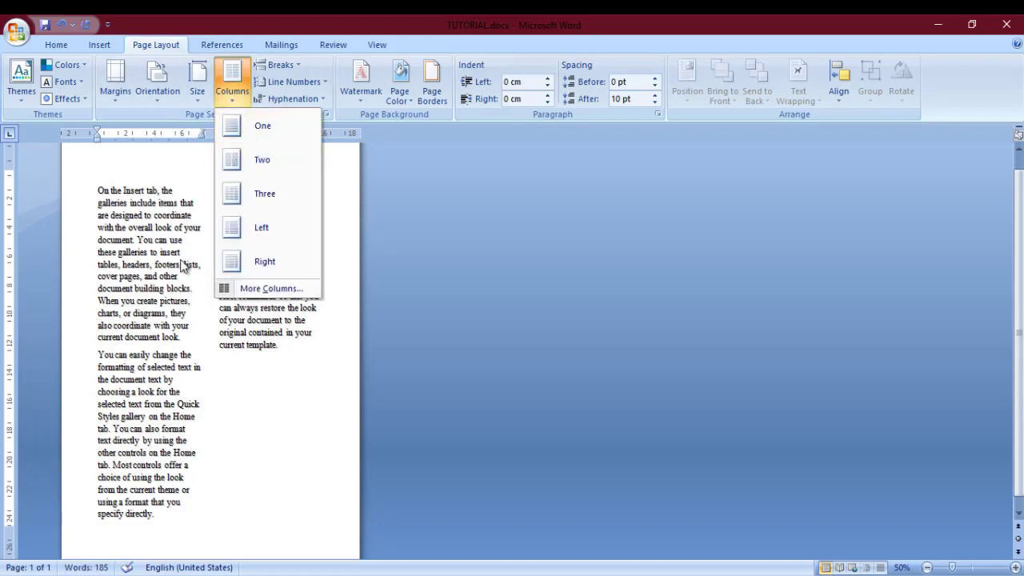
pyautogui.click(255, 193)
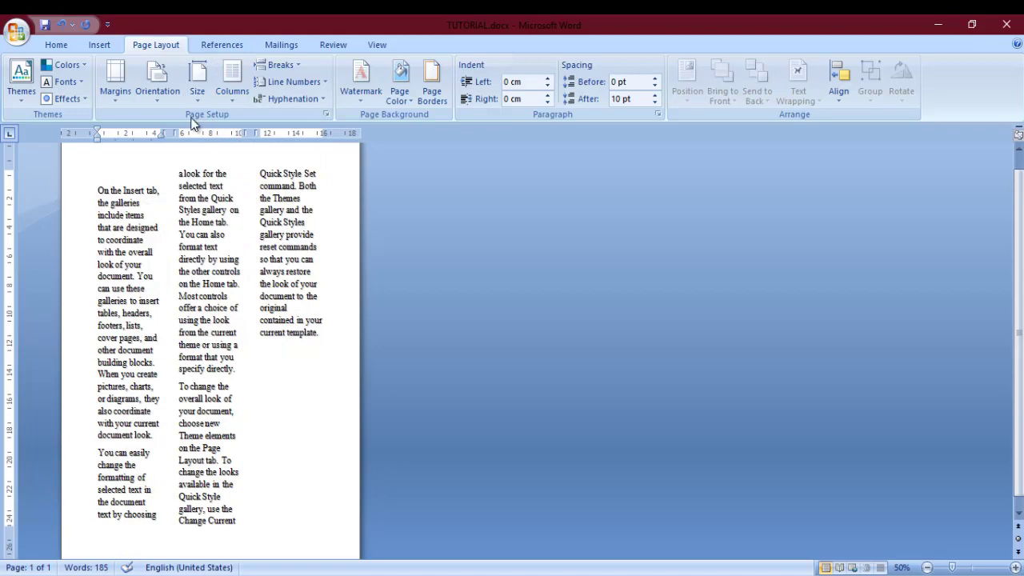
pyautogui.click(232, 80)
pyautogui.click(250, 261)
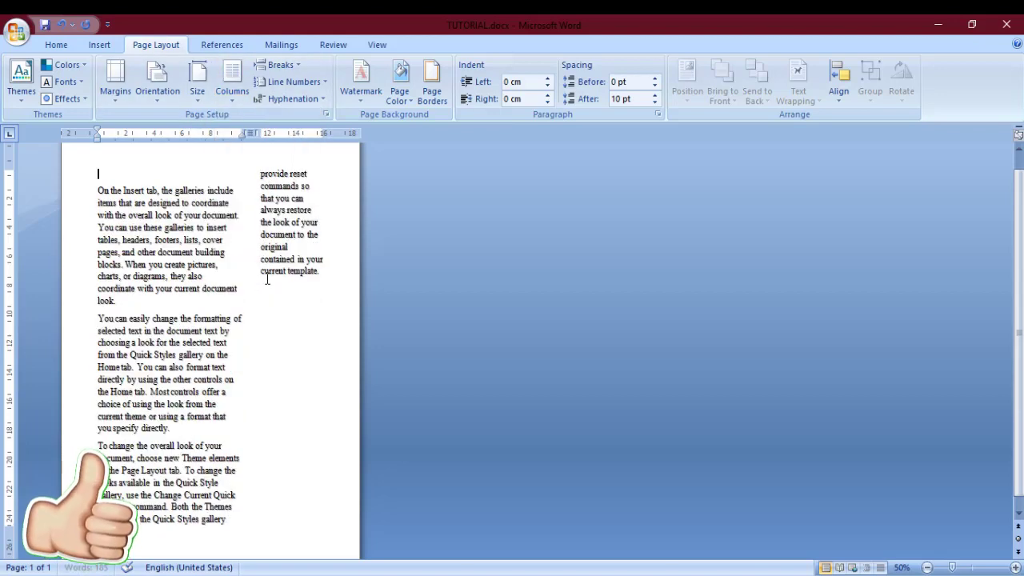
pyautogui.click(248, 97)
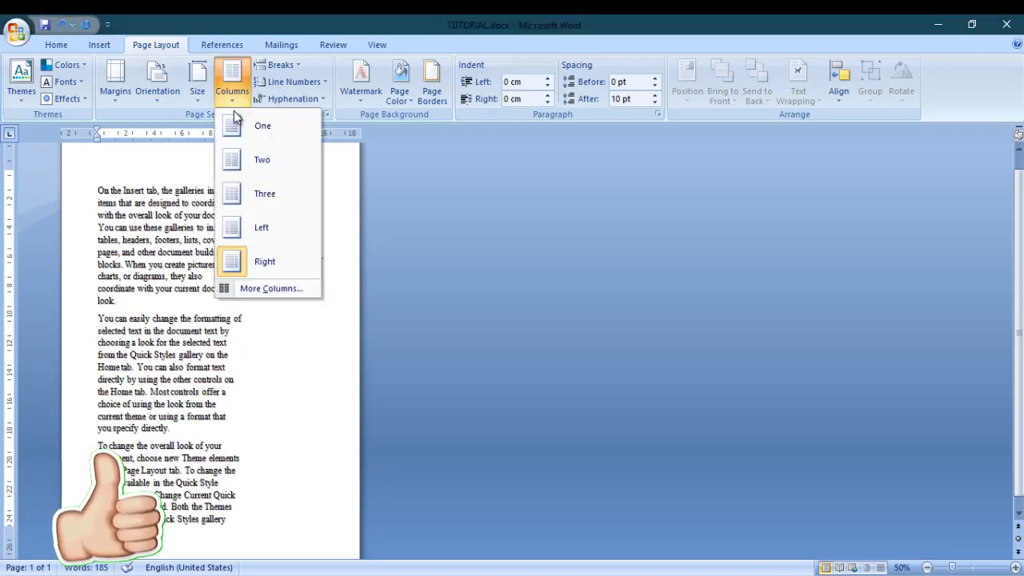
pyautogui.click(249, 229)
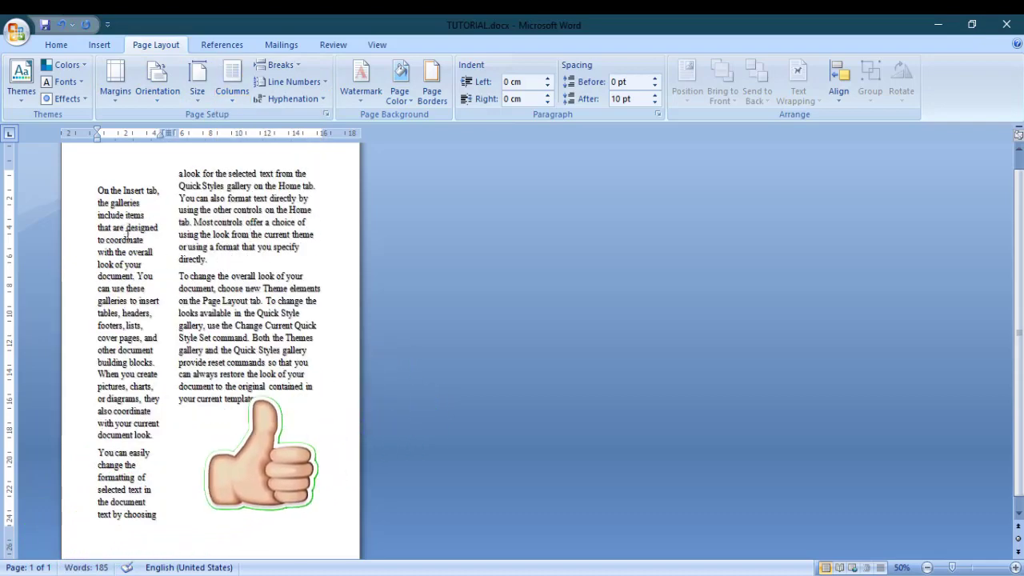
pyautogui.click(232, 102)
pyautogui.click(232, 127)
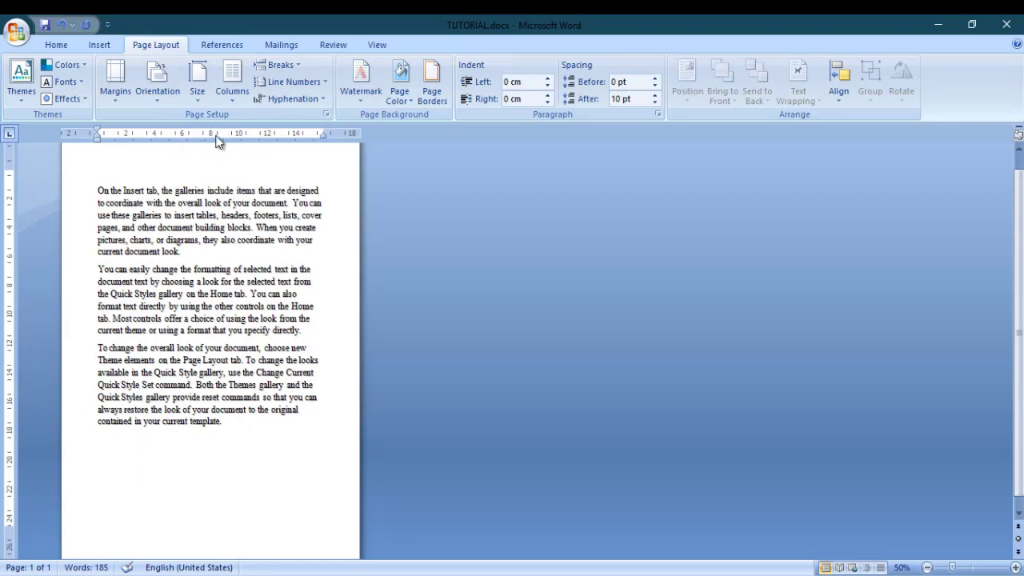
pyautogui.click(1014, 567)
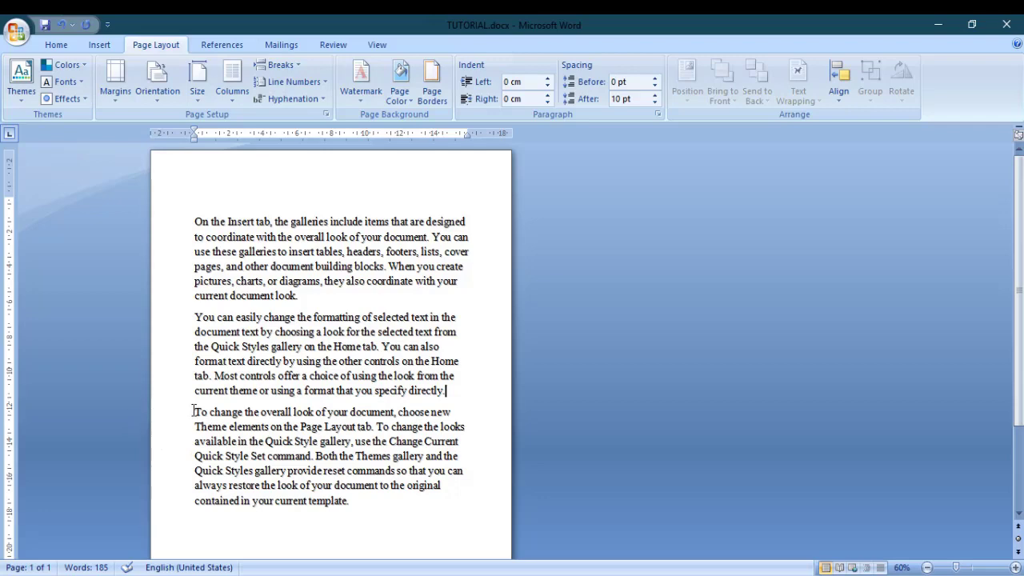
# - Insert a page break before the 'To change the overall look' paragraph
pyautogui.click(164, 412)
pyautogui.click(277, 65)
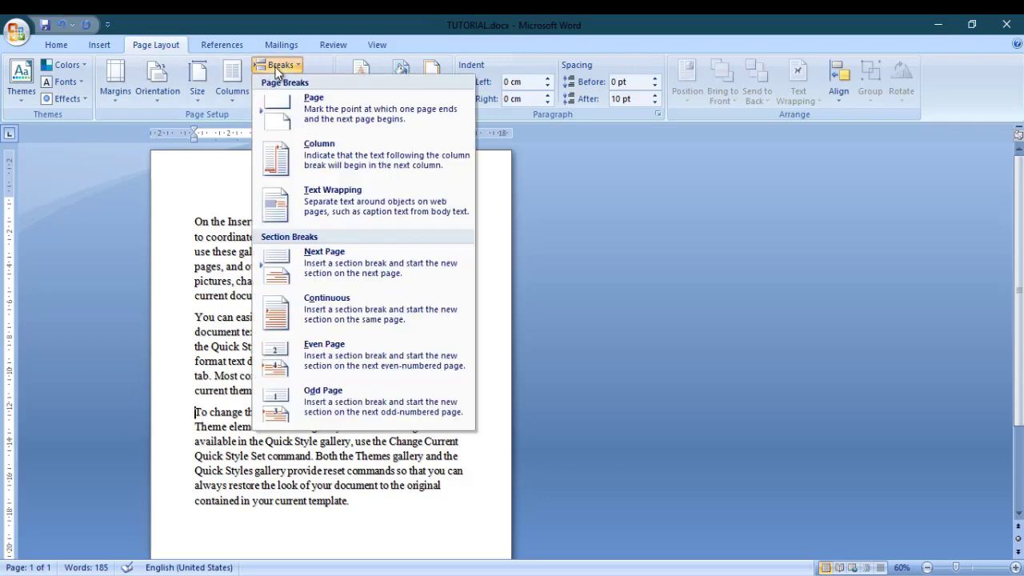
pyautogui.click(304, 110)
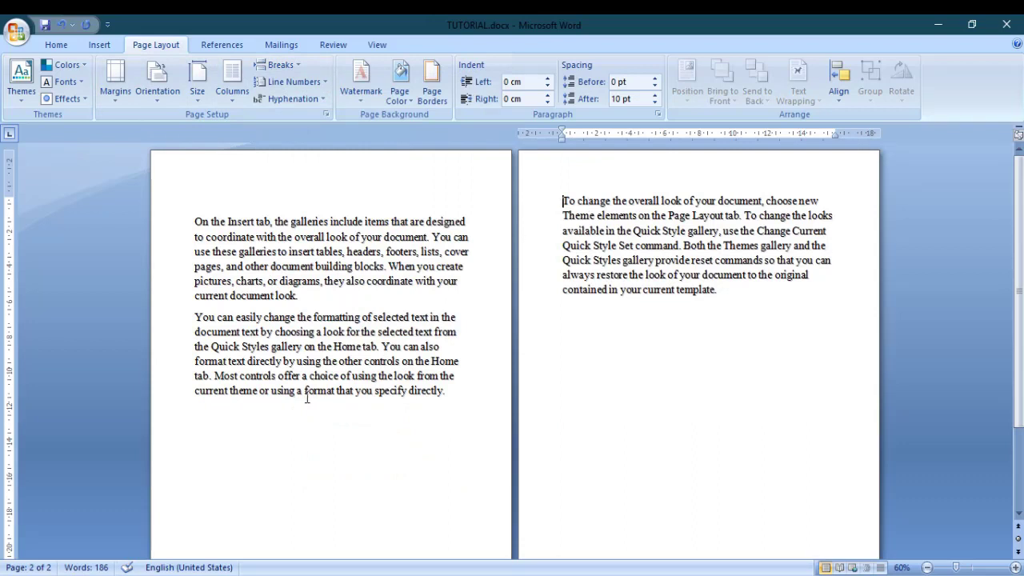
pyautogui.moveTo(194, 416); pyautogui.dragTo(409, 424)
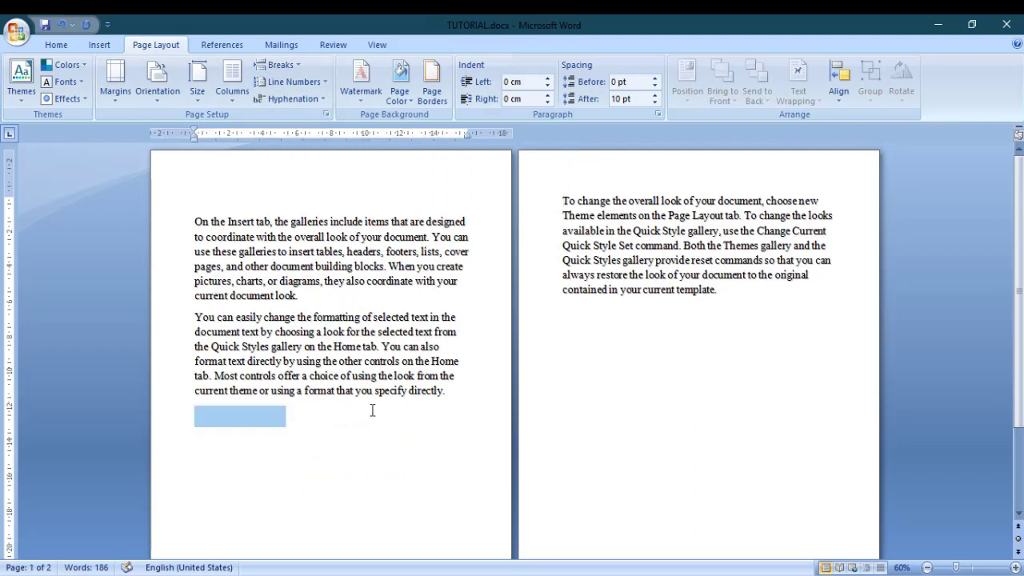
pyautogui.click(336, 423)
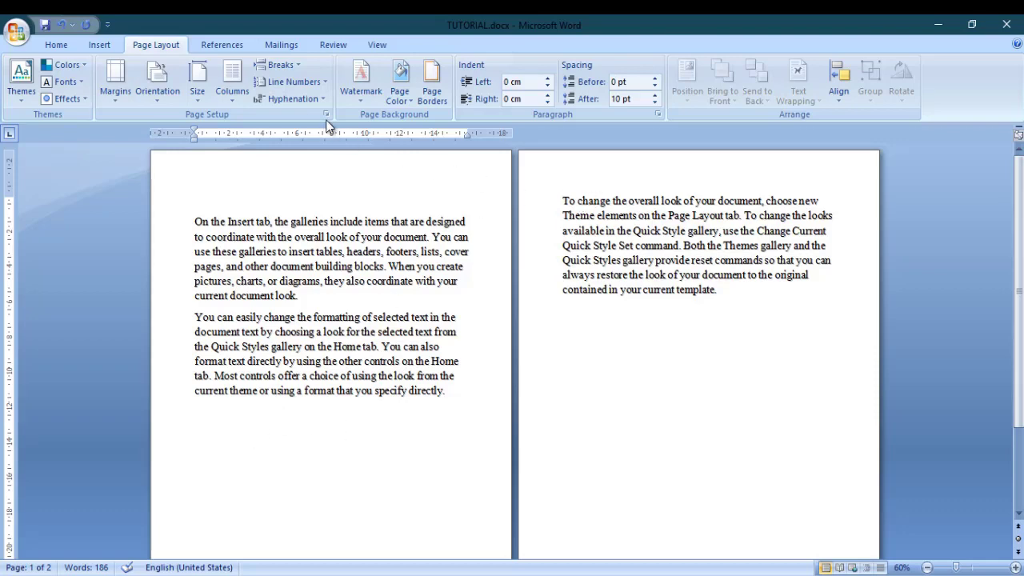
pyautogui.click(282, 65)
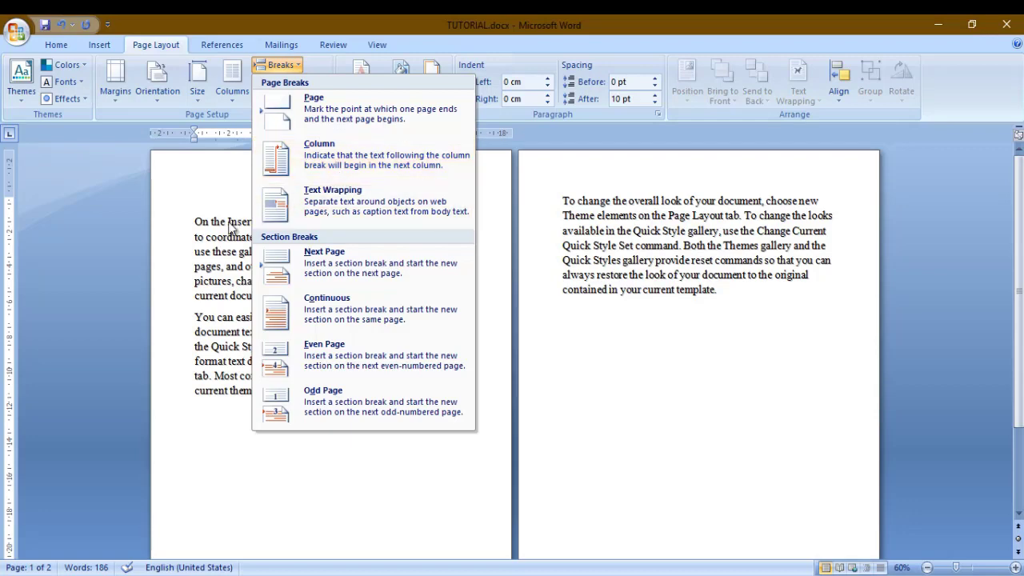
# - Insert a column break that moves the 'You can easily change' paragraph onto its own page
pyautogui.click(192, 314)
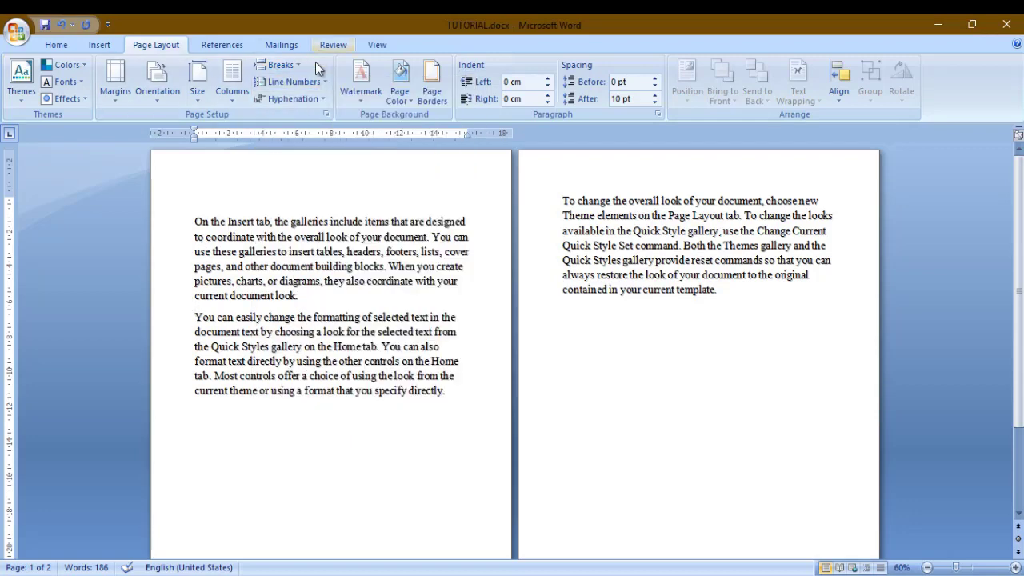
pyautogui.click(278, 65)
pyautogui.click(324, 160)
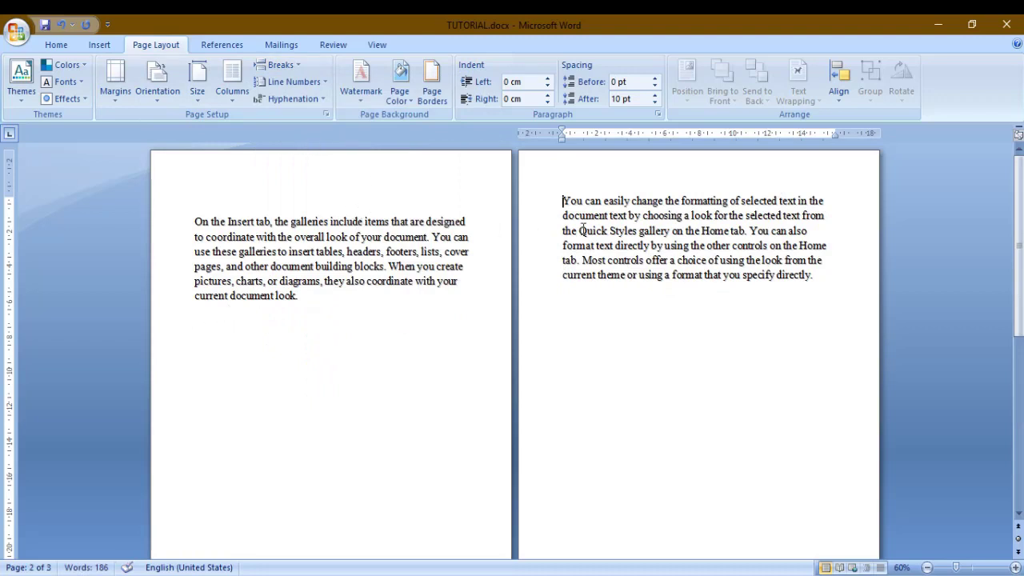
pyautogui.click(281, 65)
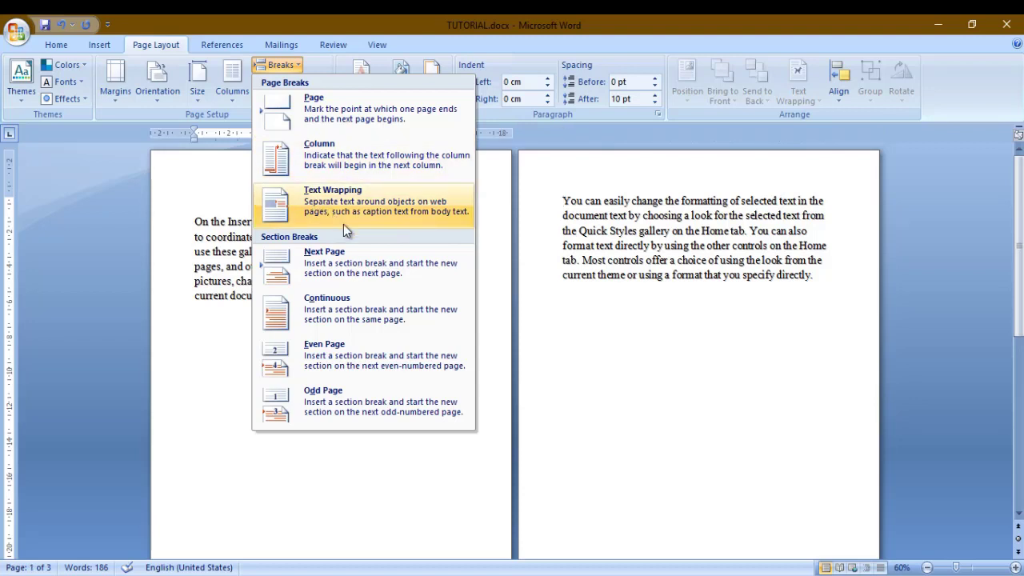
pyautogui.press('Escape')
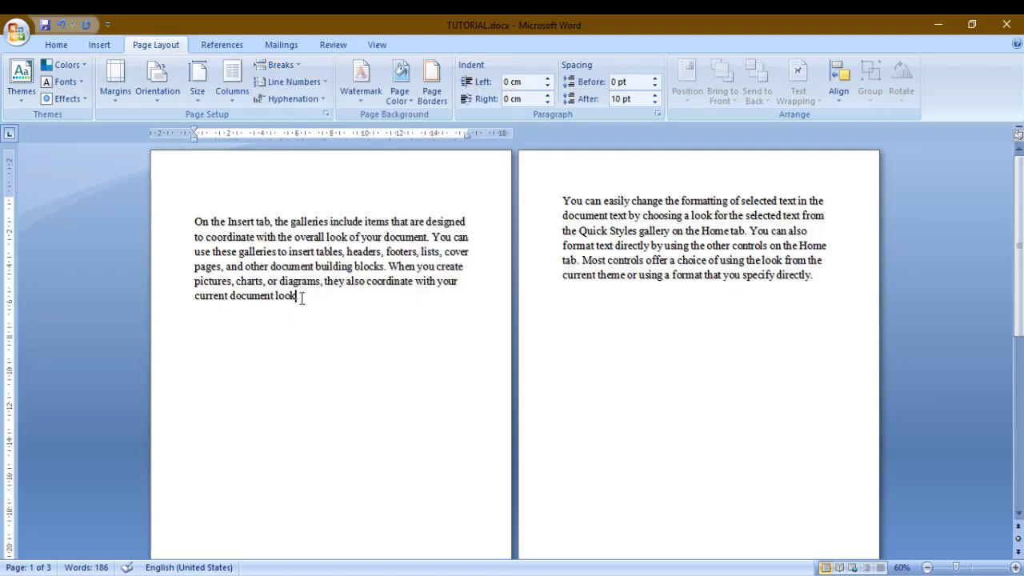
# - Draw a rectangle, remove the break, and position the rectangle over the second paragraph
pyautogui.click(99, 44)
pyautogui.click(226, 84)
pyautogui.click(235, 209)
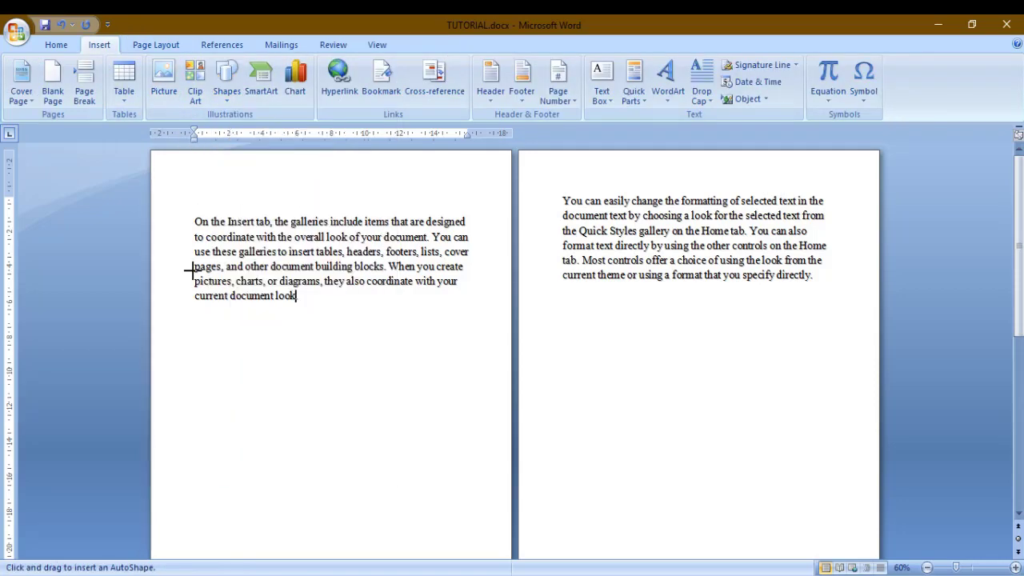
pyautogui.moveTo(219, 300); pyautogui.dragTo(349, 362)
pyautogui.click(559, 199)
pyautogui.press('BackSpace')
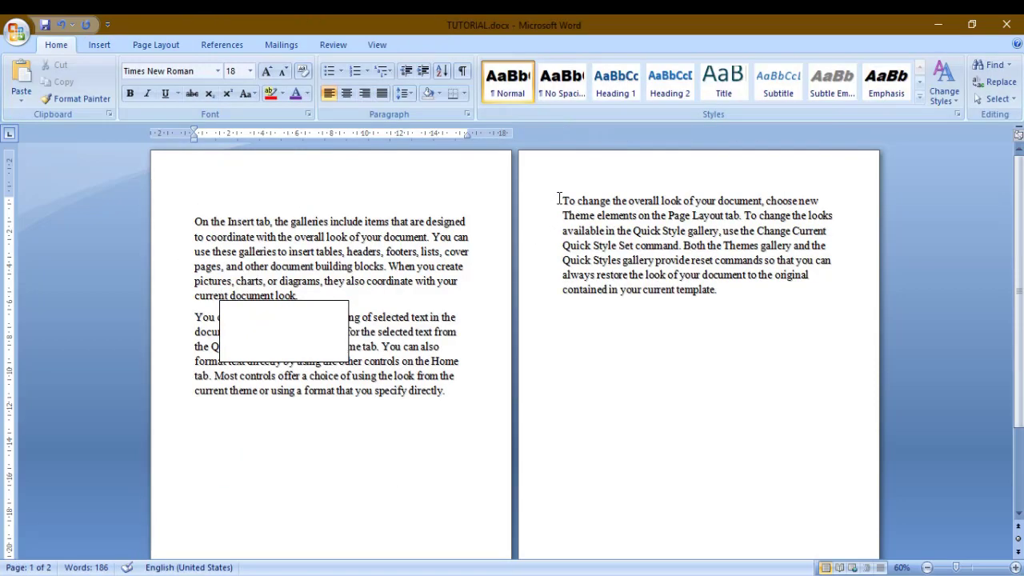
pyautogui.moveTo(302, 318)
pyautogui.mouseDown()
pyautogui.moveTo(270, 367)
pyautogui.moveTo(271, 454)
pyautogui.mouseUp()
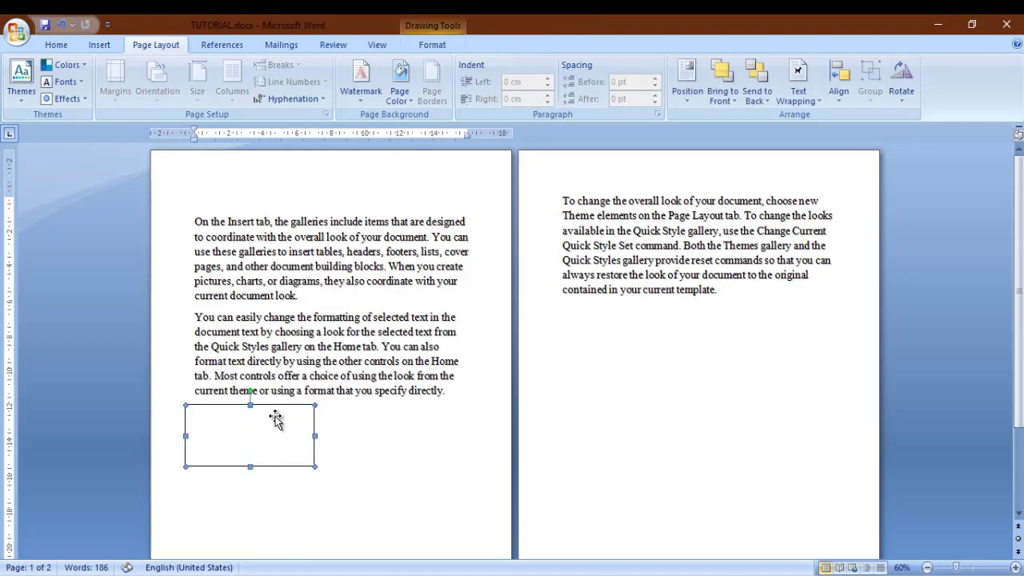
pyautogui.click(433, 47)
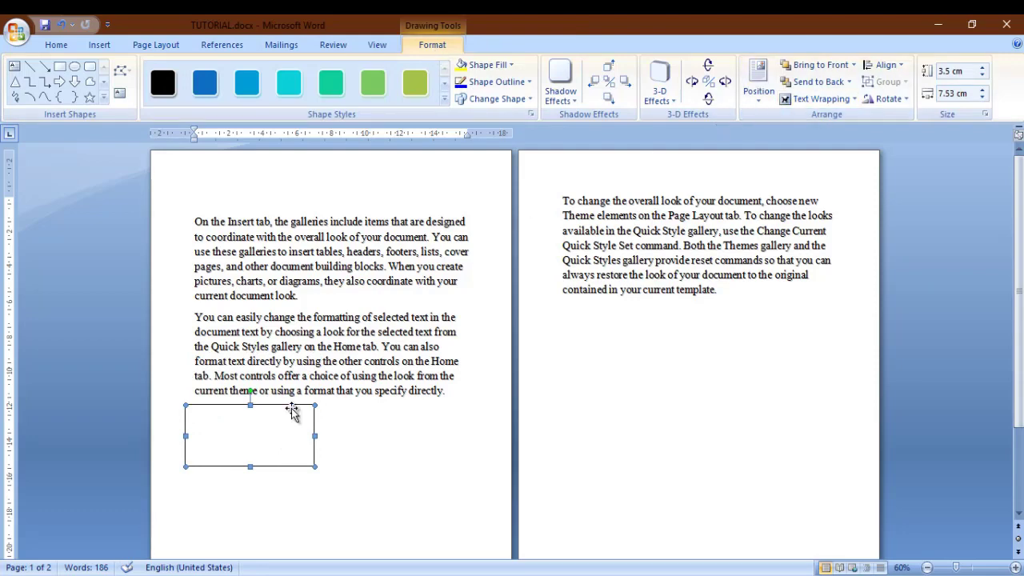
pyautogui.moveTo(280, 444); pyautogui.dragTo(294, 367)
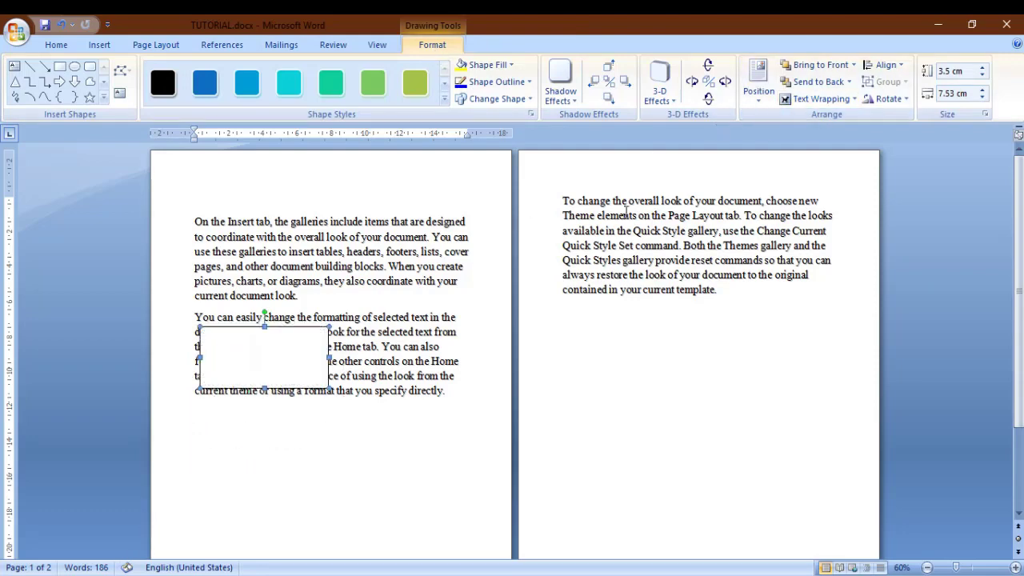
# - Try In Line, Square, In Front and Behind wrapping, then set Tight wrapping
pyautogui.click(840, 101)
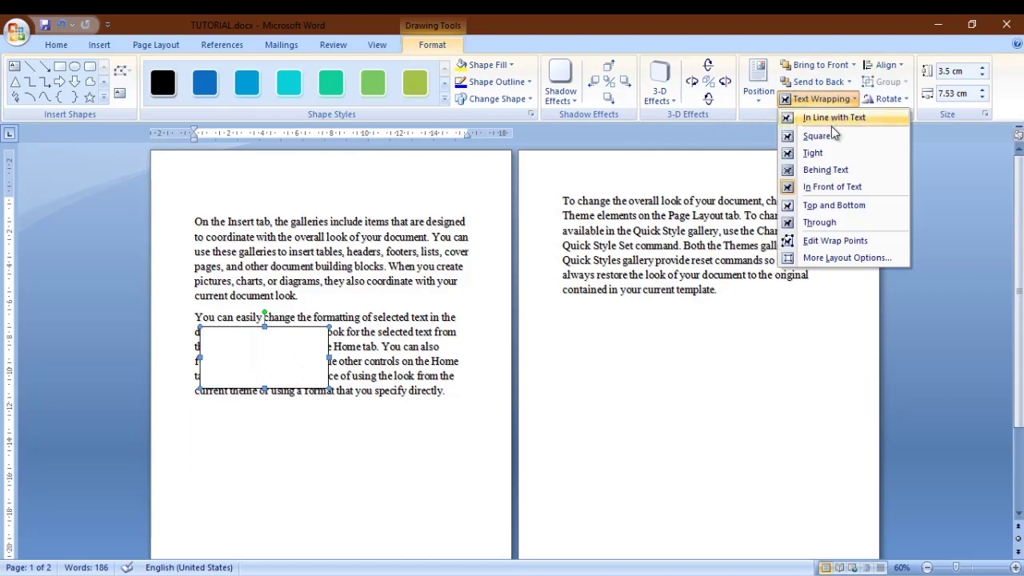
pyautogui.click(827, 120)
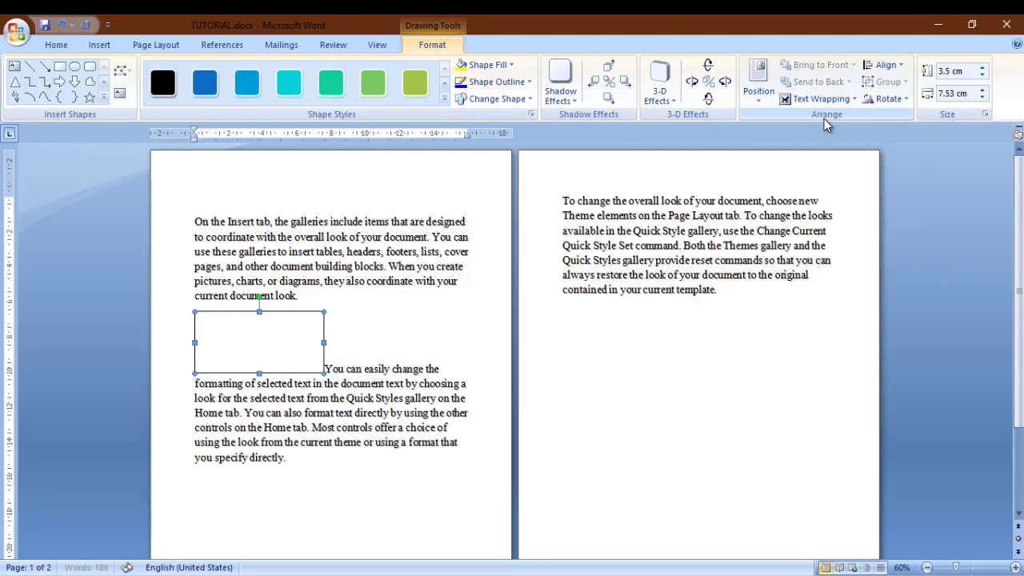
pyautogui.click(848, 103)
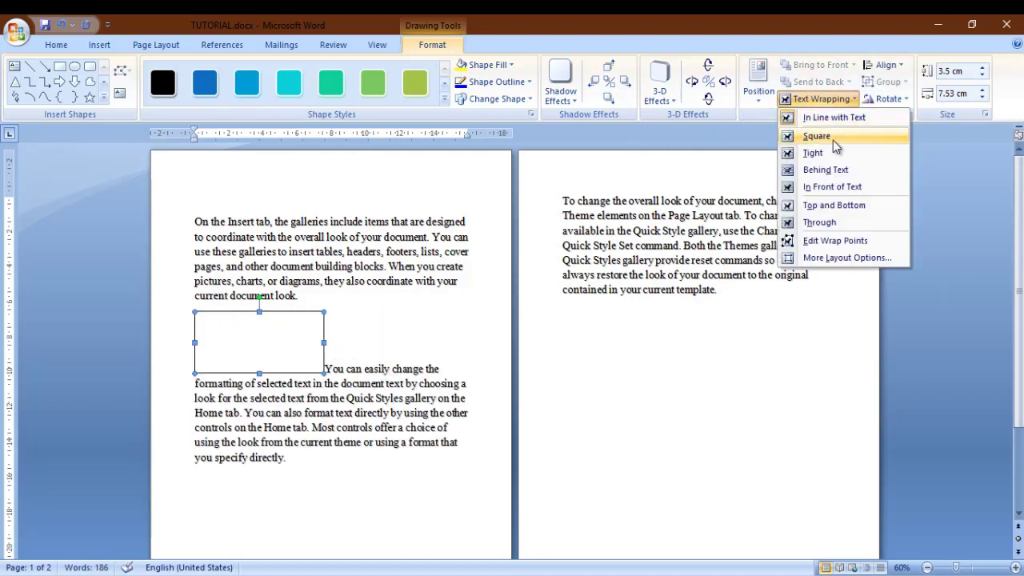
pyautogui.click(833, 136)
pyautogui.click(846, 100)
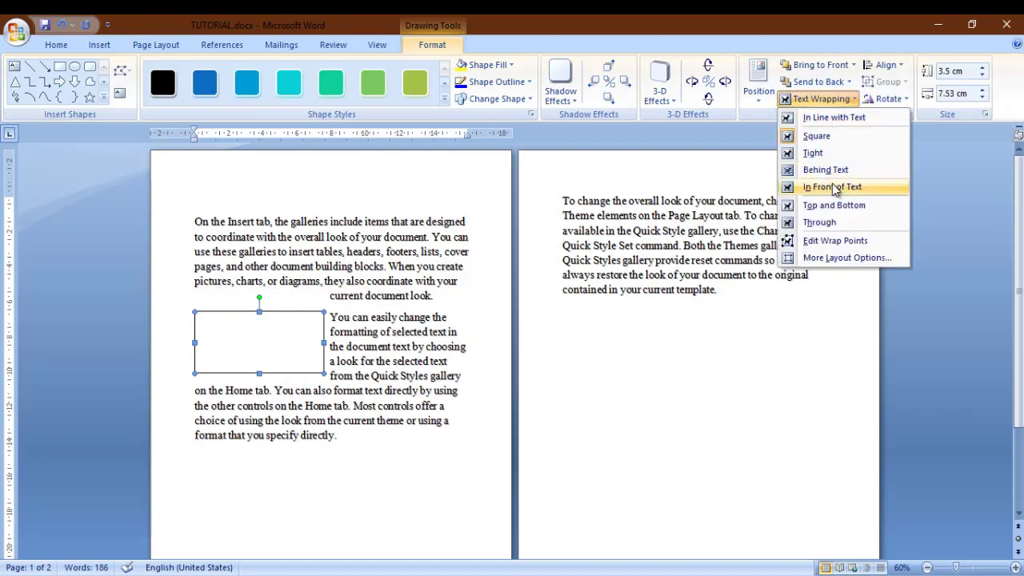
pyautogui.click(837, 185)
pyautogui.click(827, 99)
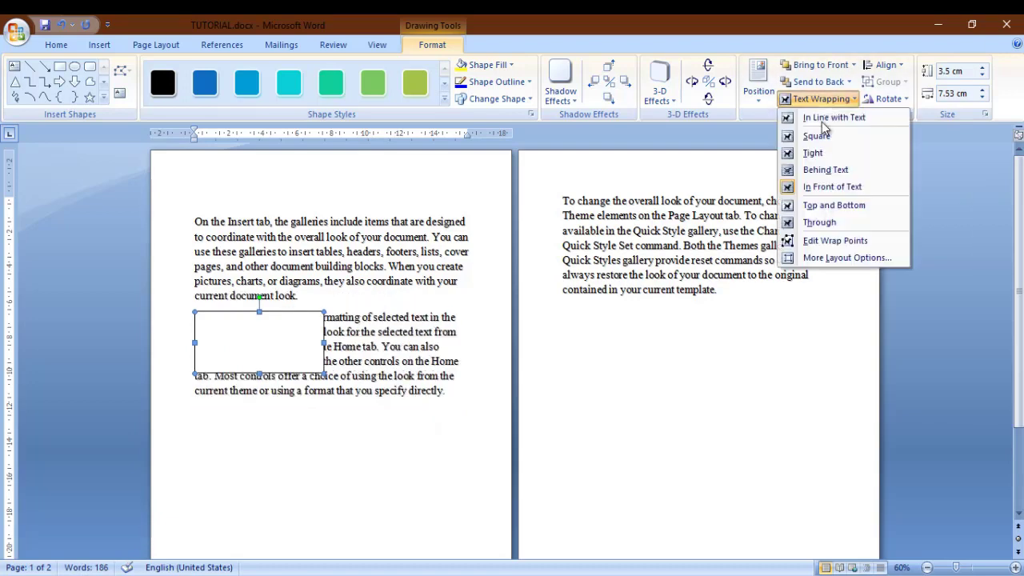
pyautogui.click(826, 169)
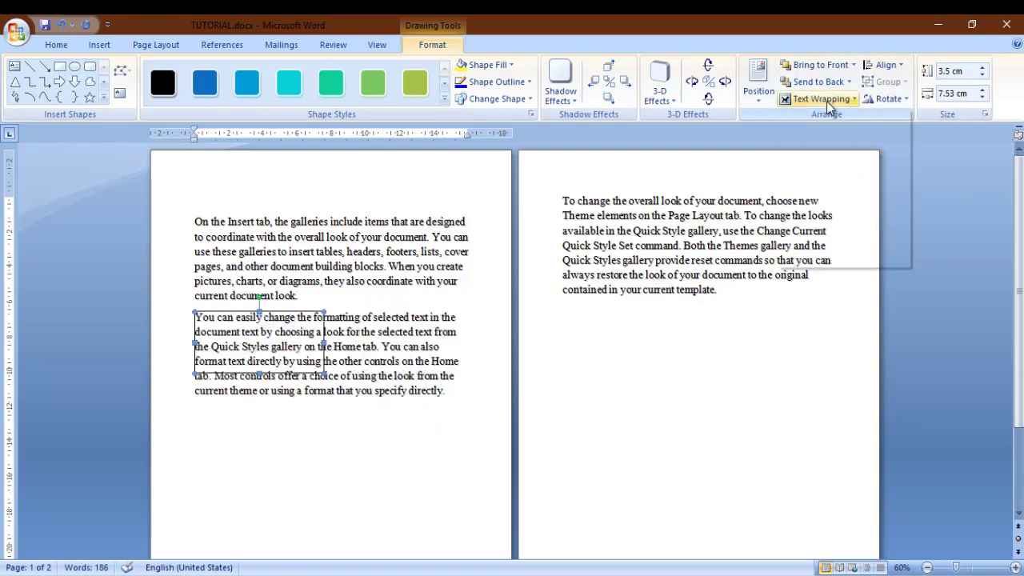
pyautogui.click(826, 100)
pyautogui.click(807, 153)
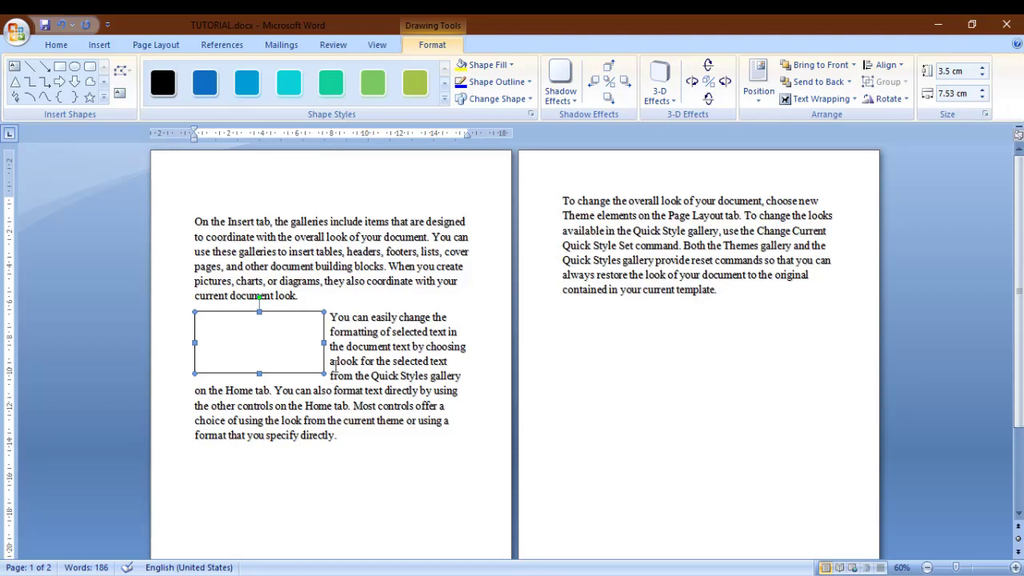
pyautogui.click(156, 44)
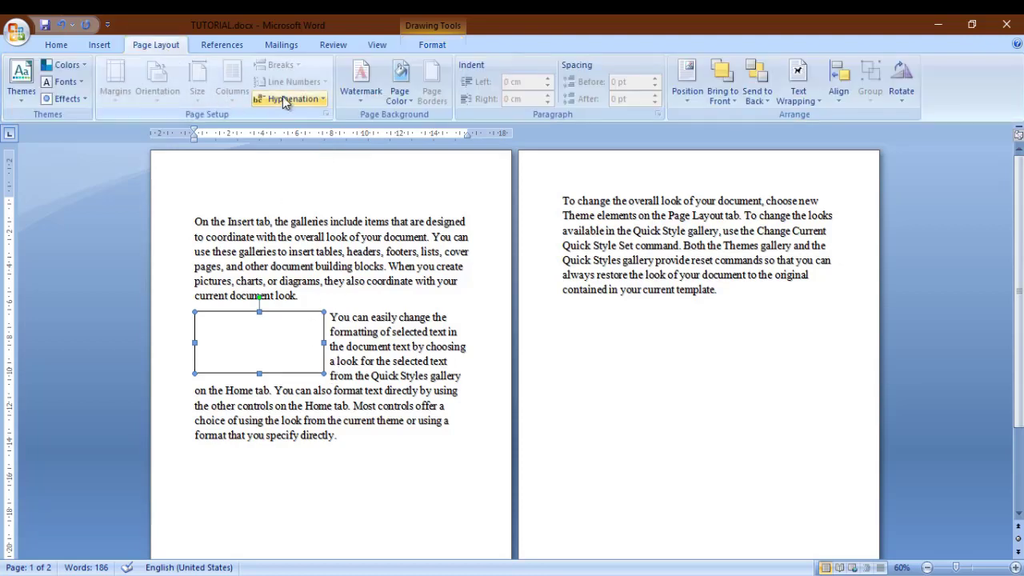
# - Turn on continuous line numbering across both pages
pyautogui.click(328, 366)
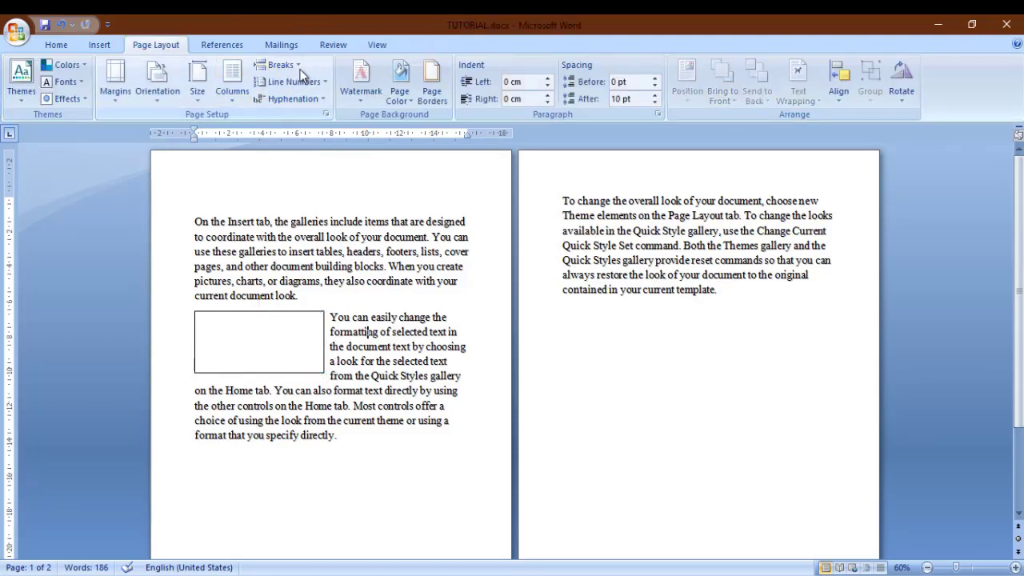
pyautogui.click(284, 64)
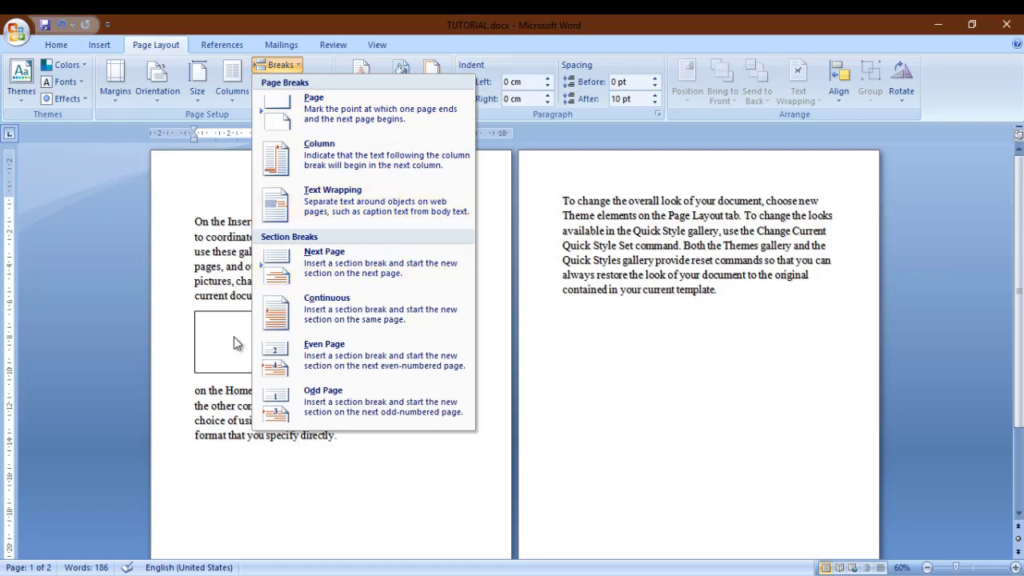
pyautogui.click(283, 369)
pyautogui.click(283, 368)
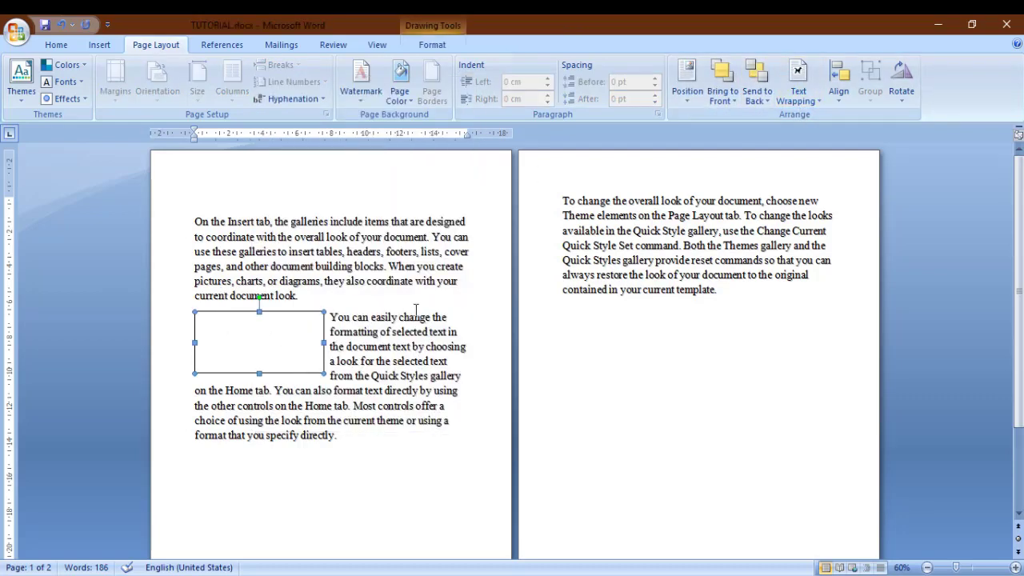
pyautogui.click(403, 320)
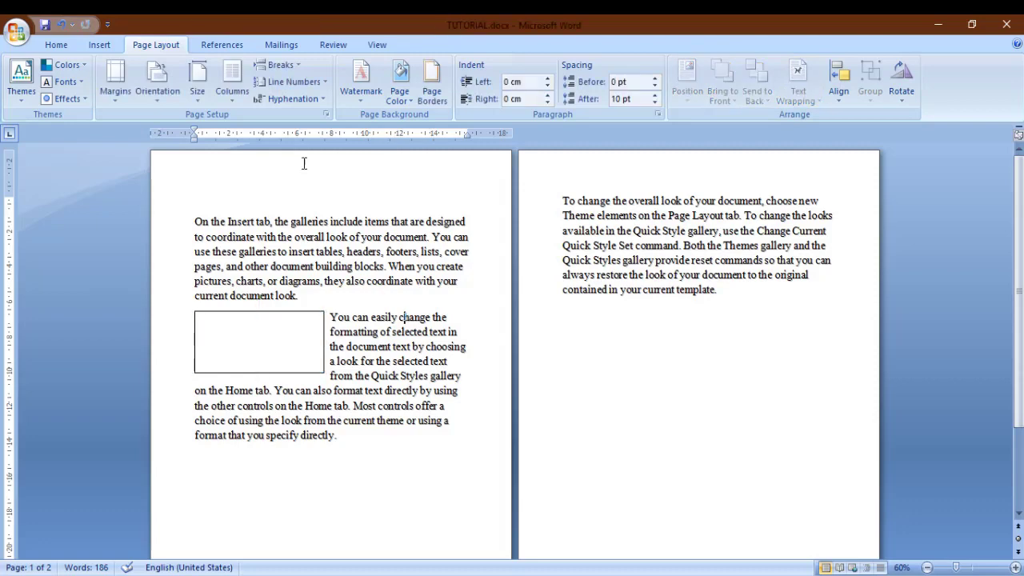
pyautogui.click(310, 83)
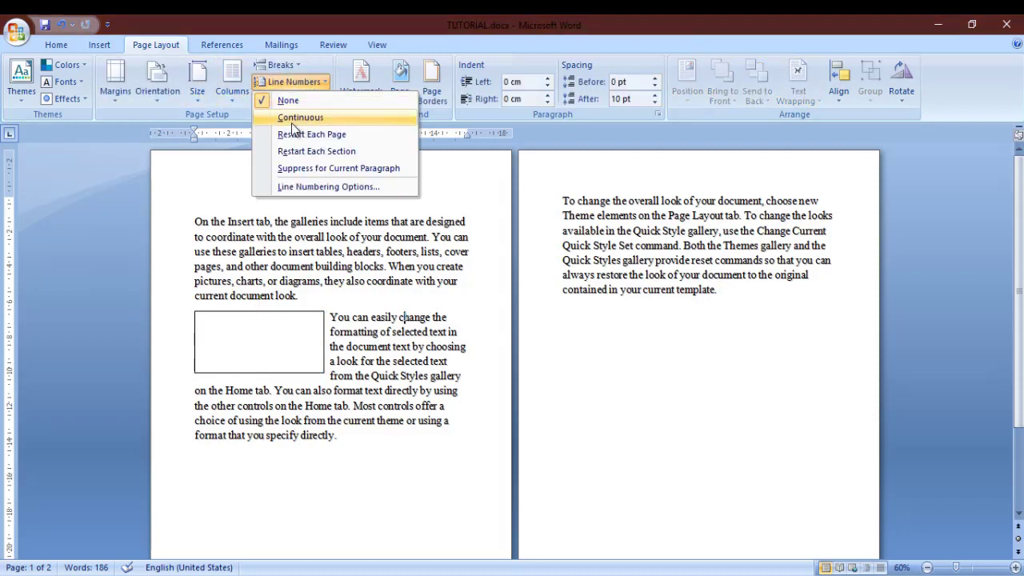
pyautogui.click(353, 396)
pyautogui.click(602, 232)
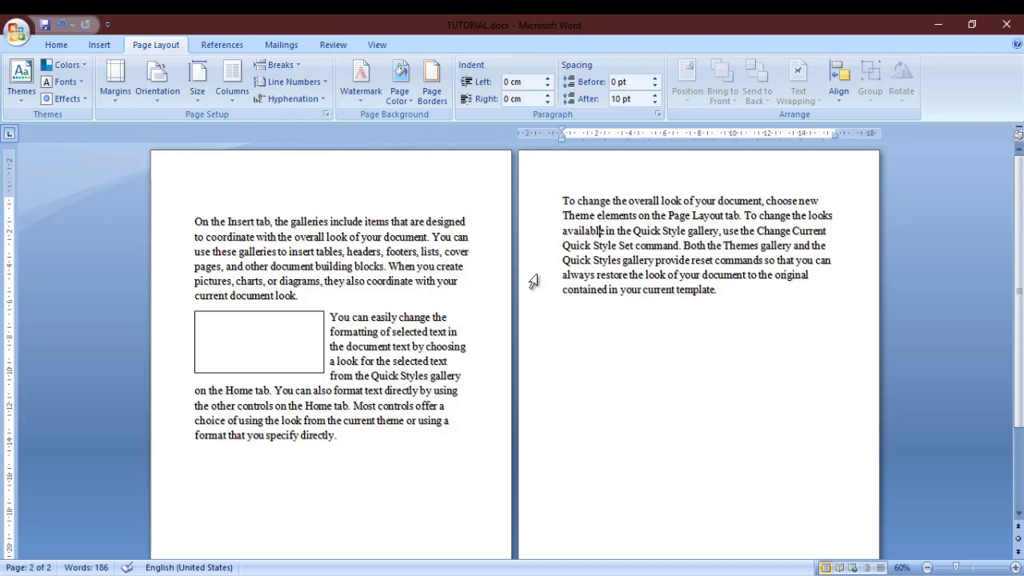
pyautogui.click(311, 88)
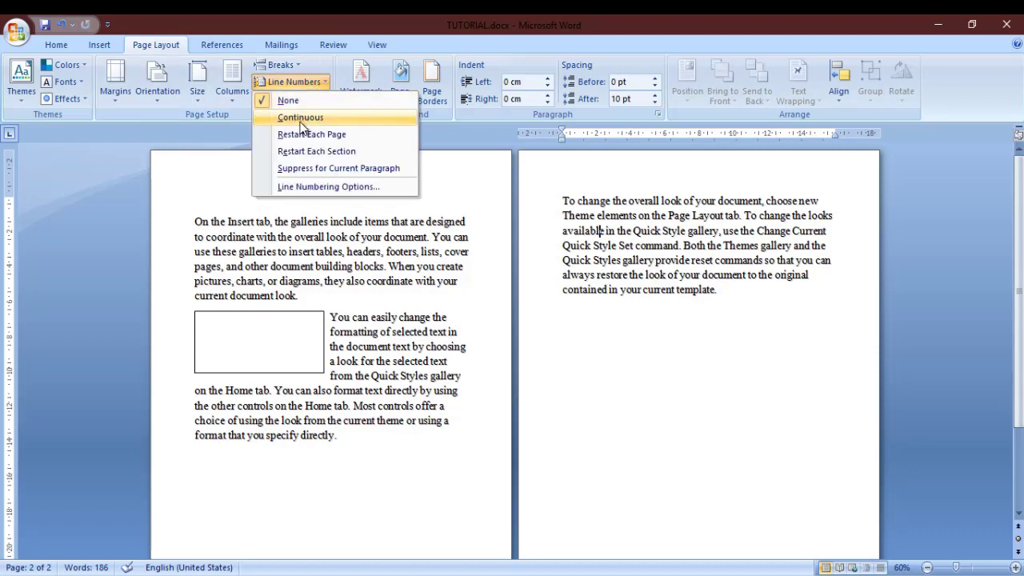
pyautogui.click(298, 121)
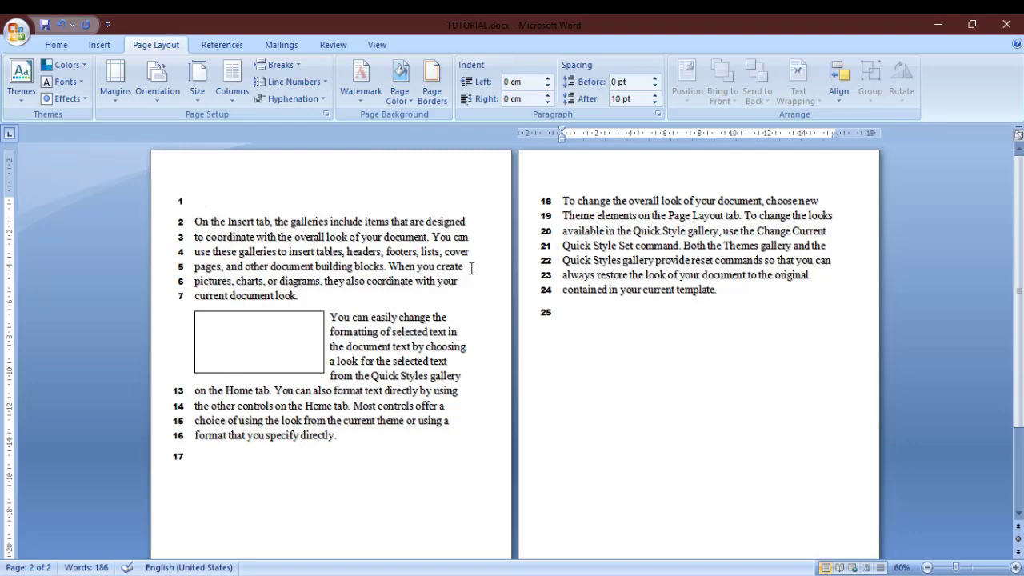
# - Delete the blank first line and switch line numbering to Restart Each Page
pyautogui.click(196, 206)
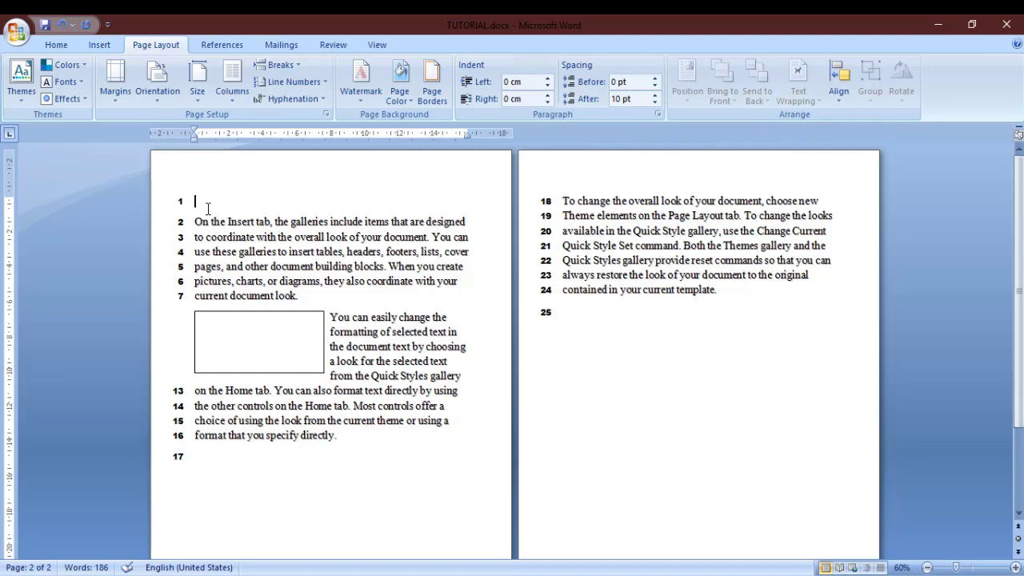
pyautogui.press('Delete')
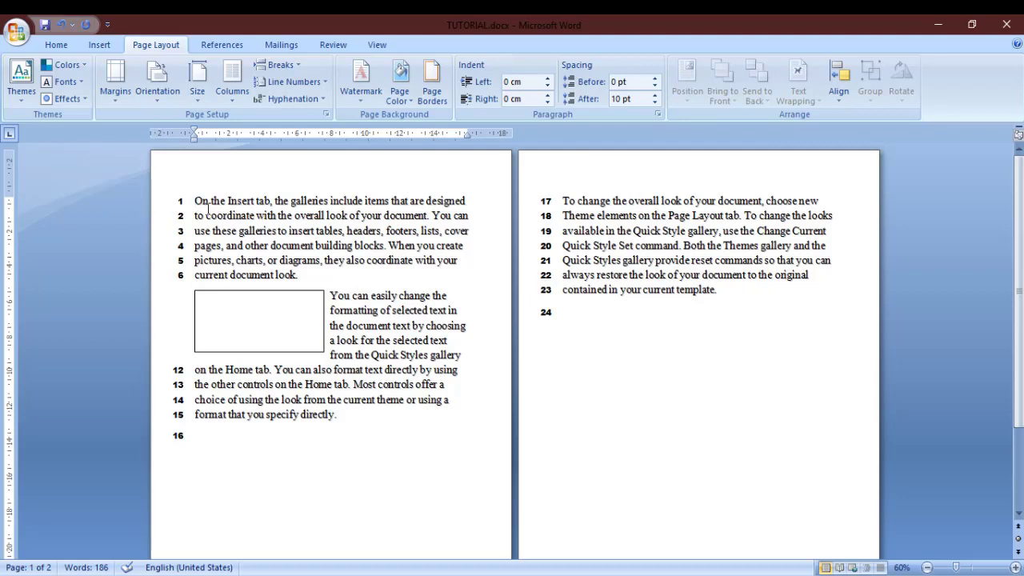
pyautogui.click(293, 82)
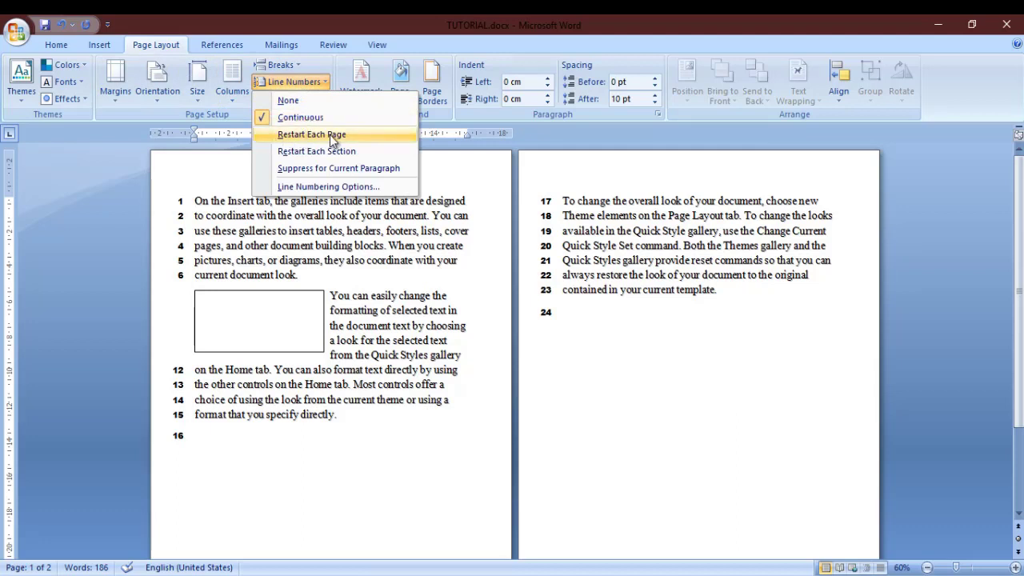
pyautogui.click(332, 149)
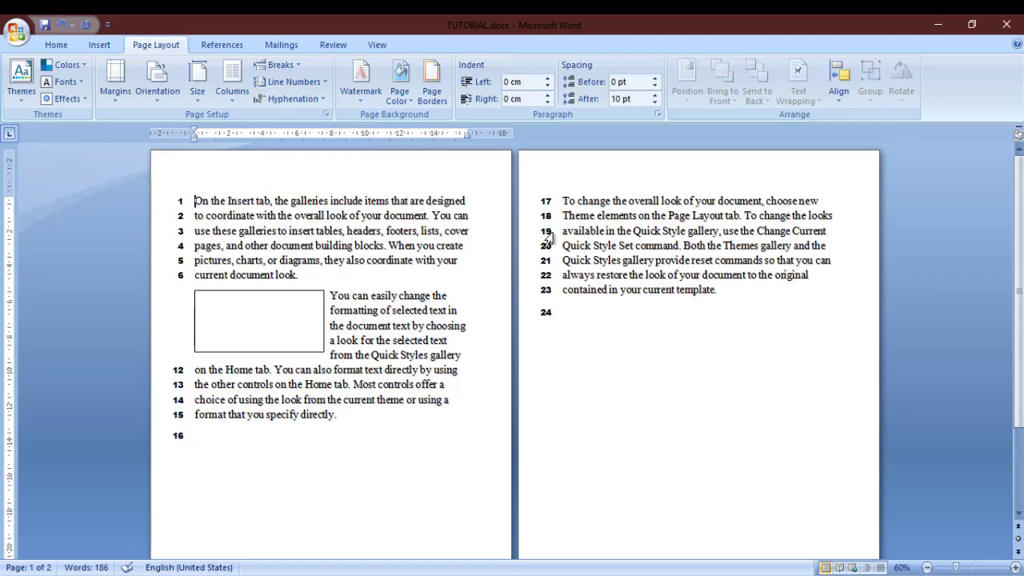
pyautogui.click(294, 82)
pyautogui.click(297, 144)
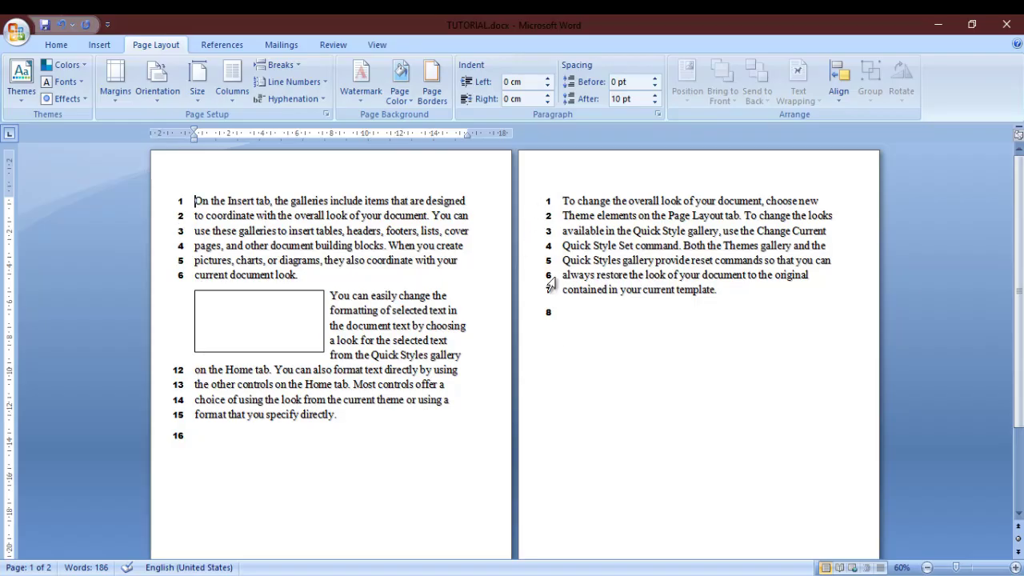
pyautogui.scroll(-3, 558, 331)
pyautogui.scroll(3, 541, 339)
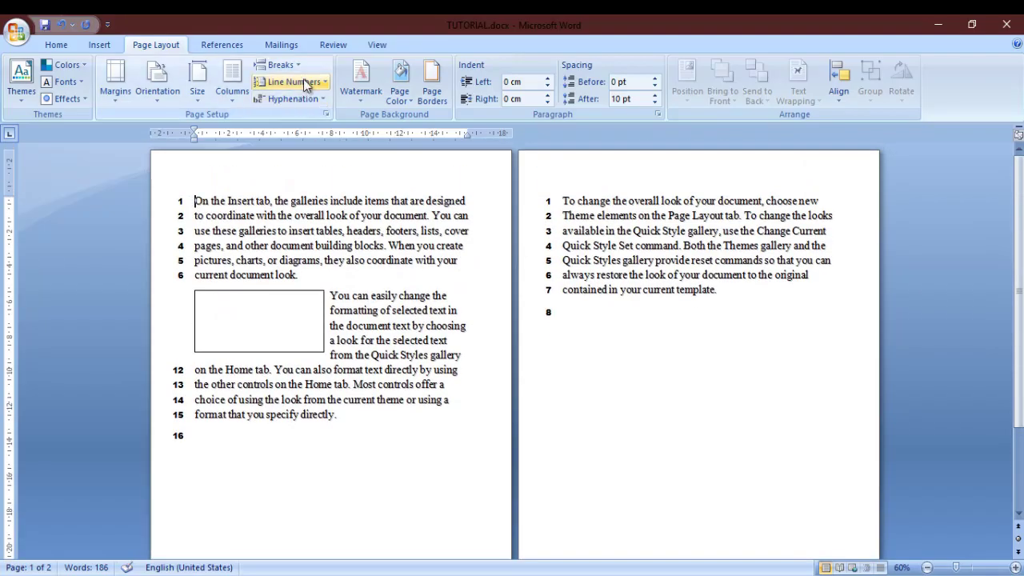
pyautogui.click(294, 82)
pyautogui.click(296, 82)
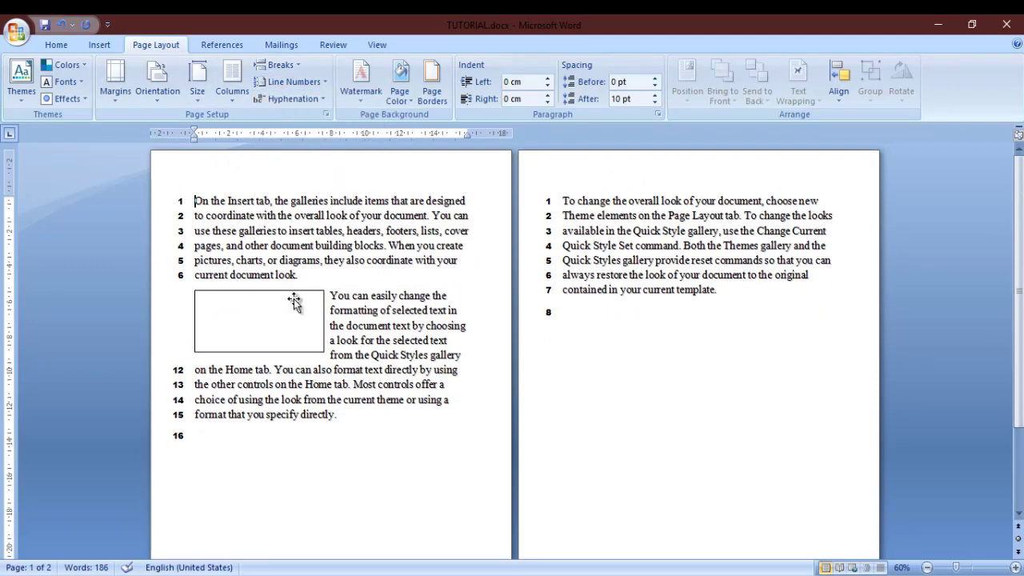
# - Delete the empty text box on the left page and set Line Numbers to None
pyautogui.click(295, 293)
pyautogui.press('Delete')
pyautogui.click(296, 82)
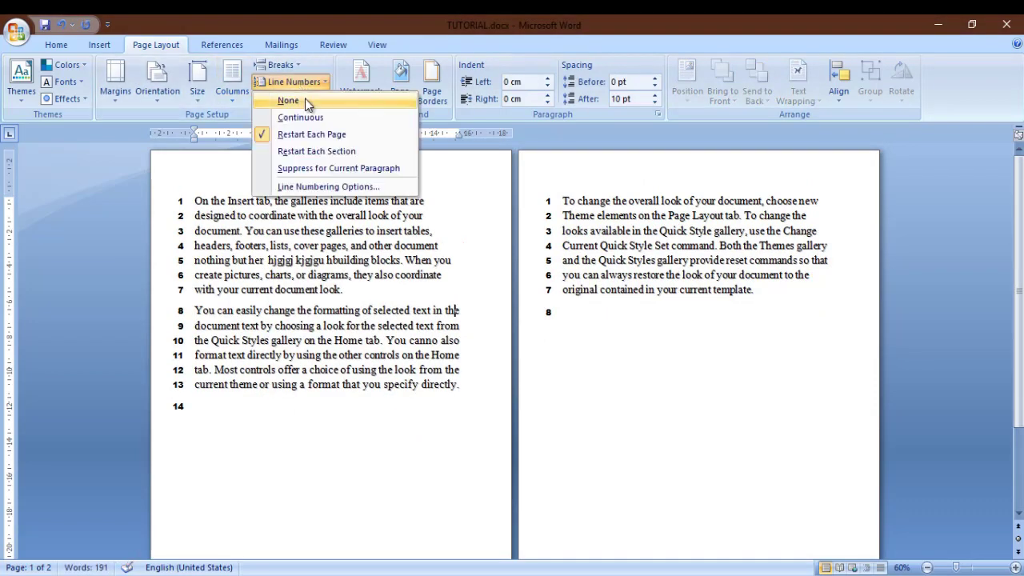
pyautogui.click(305, 100)
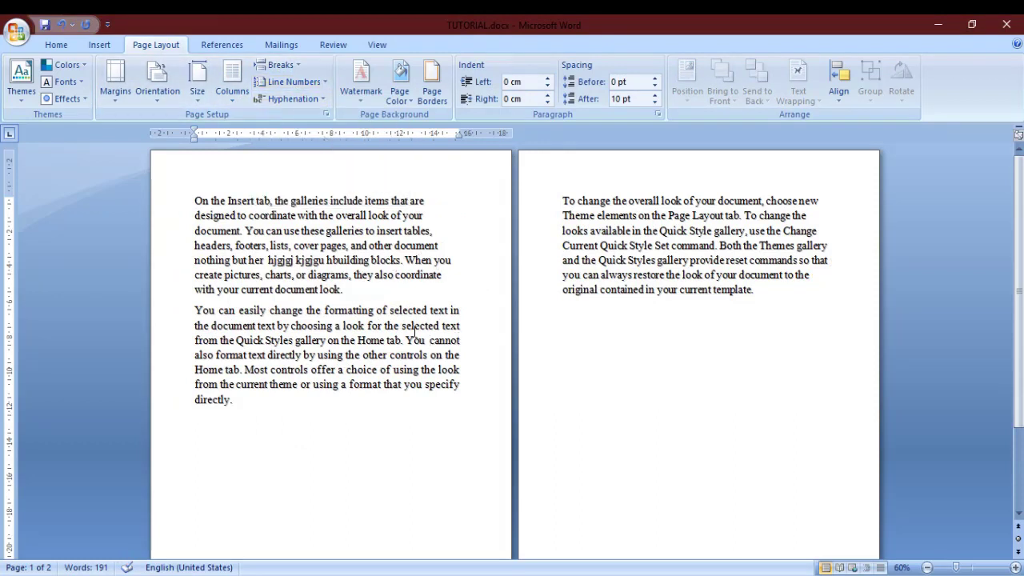
pyautogui.moveTo(192, 310); pyautogui.dragTo(459, 316)
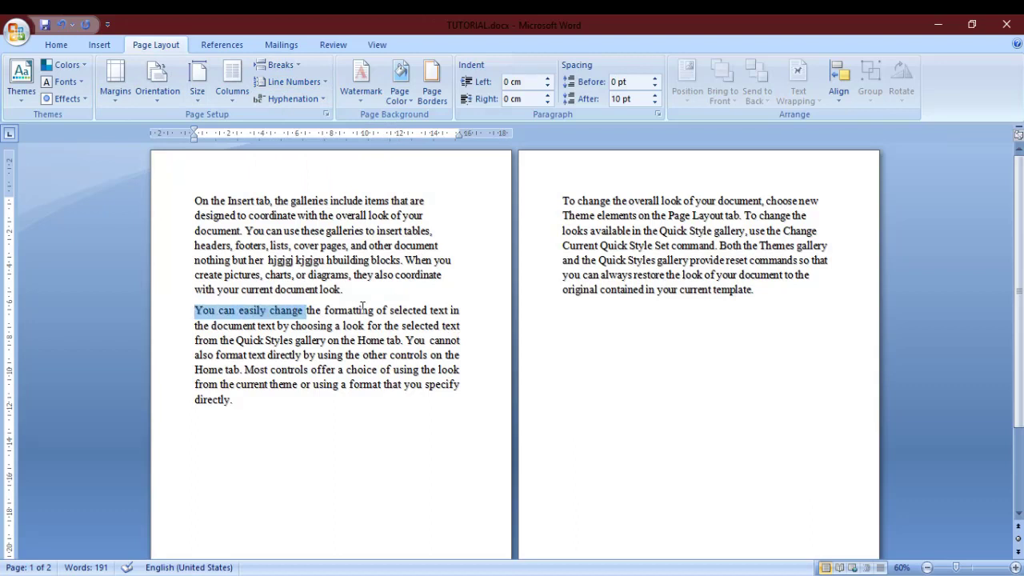
pyautogui.click(451, 312)
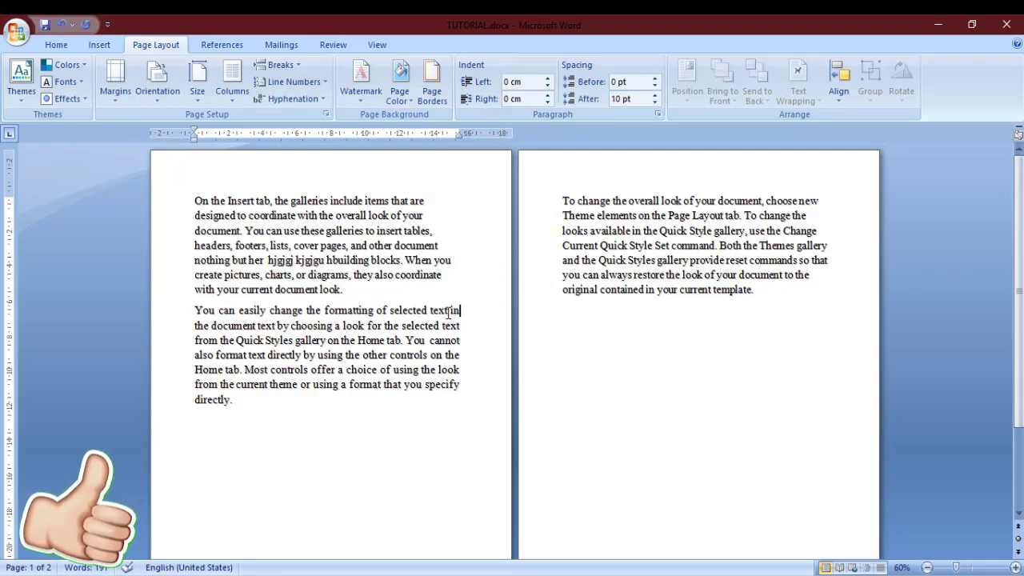
pyautogui.moveTo(430, 311); pyautogui.dragTo(462, 318)
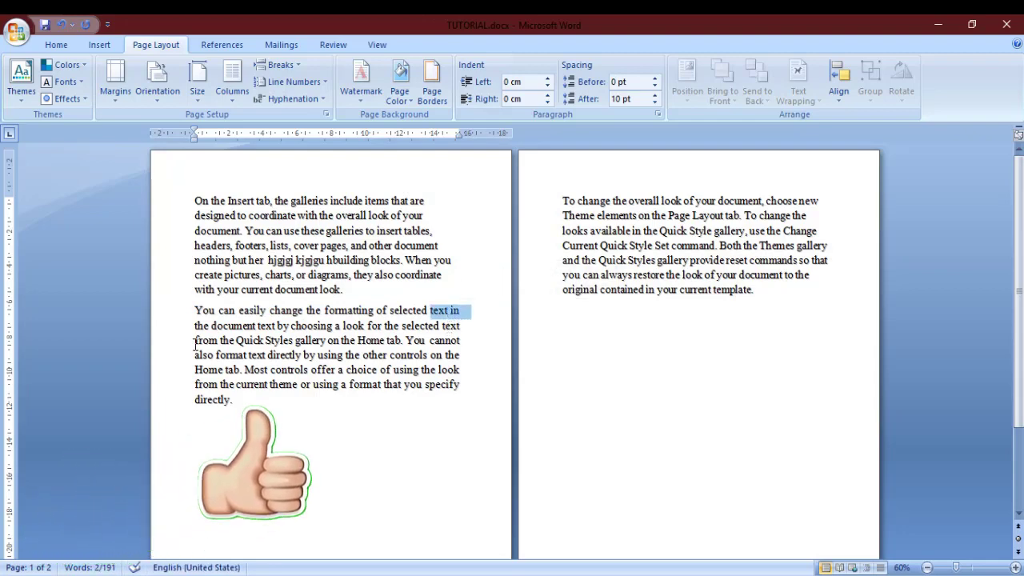
pyautogui.moveTo(194, 343); pyautogui.dragTo(198, 343)
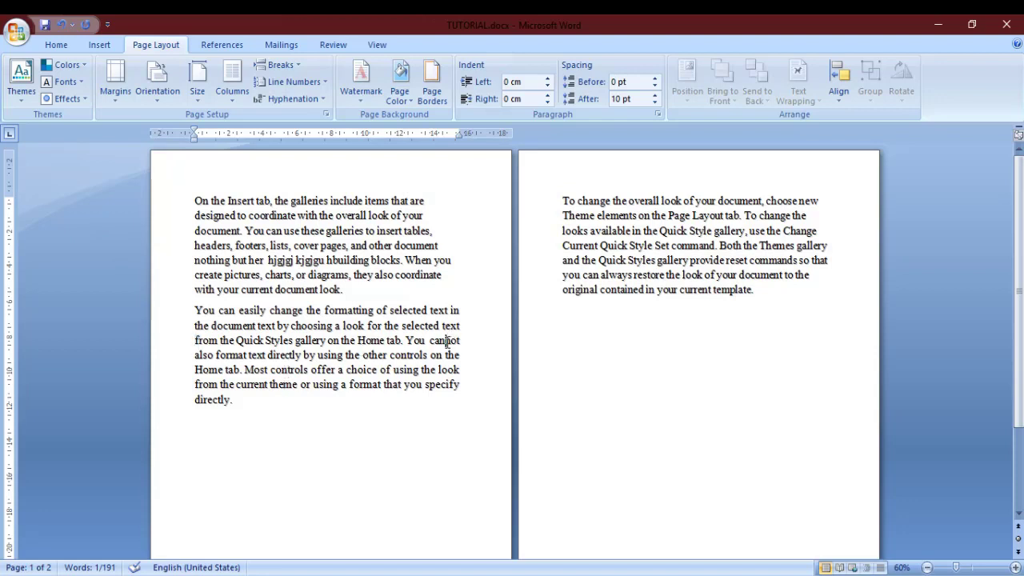
pyautogui.click(446, 341)
pyautogui.press('Return')
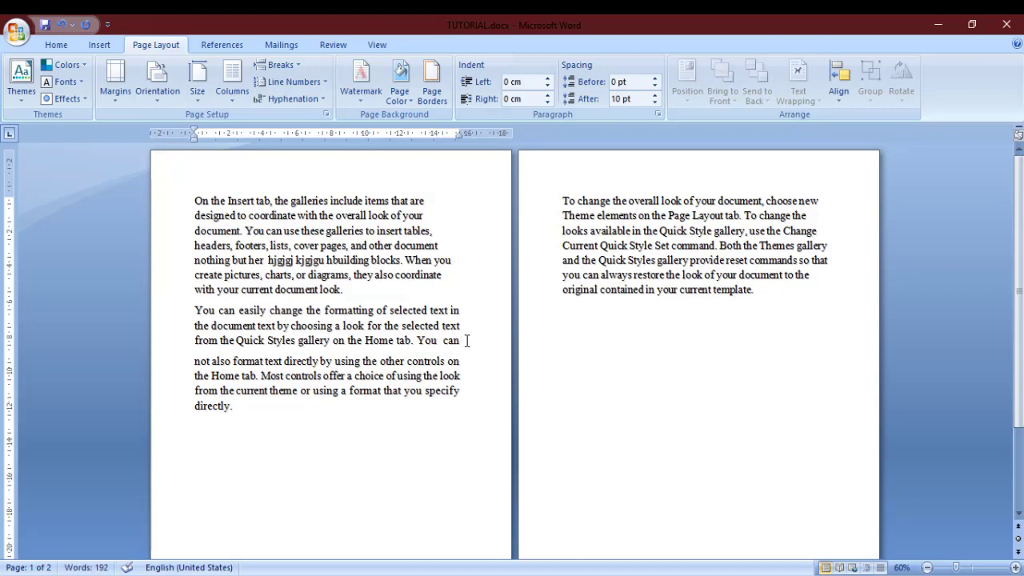
pyautogui.write('-')
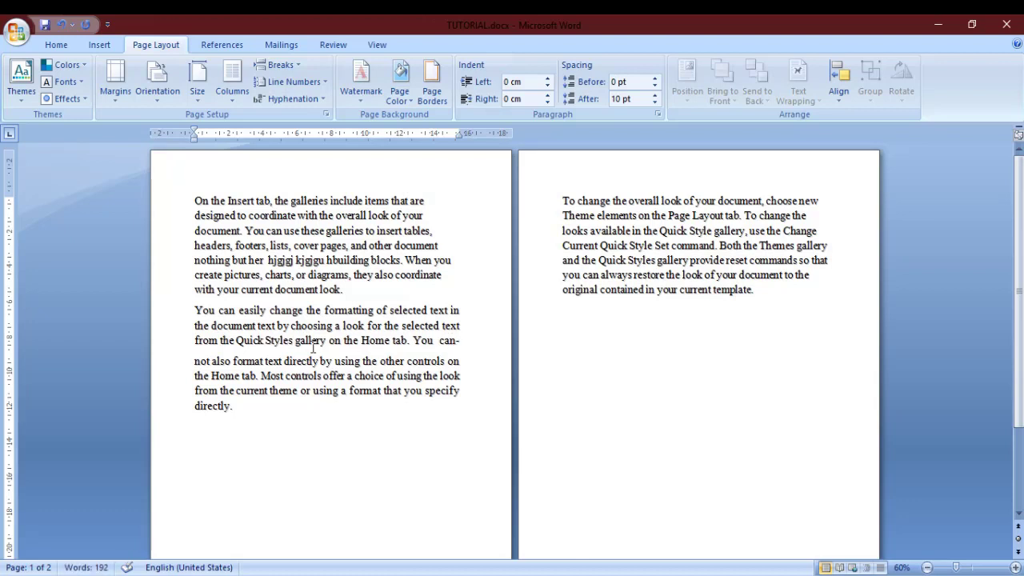
pyautogui.click(194, 362)
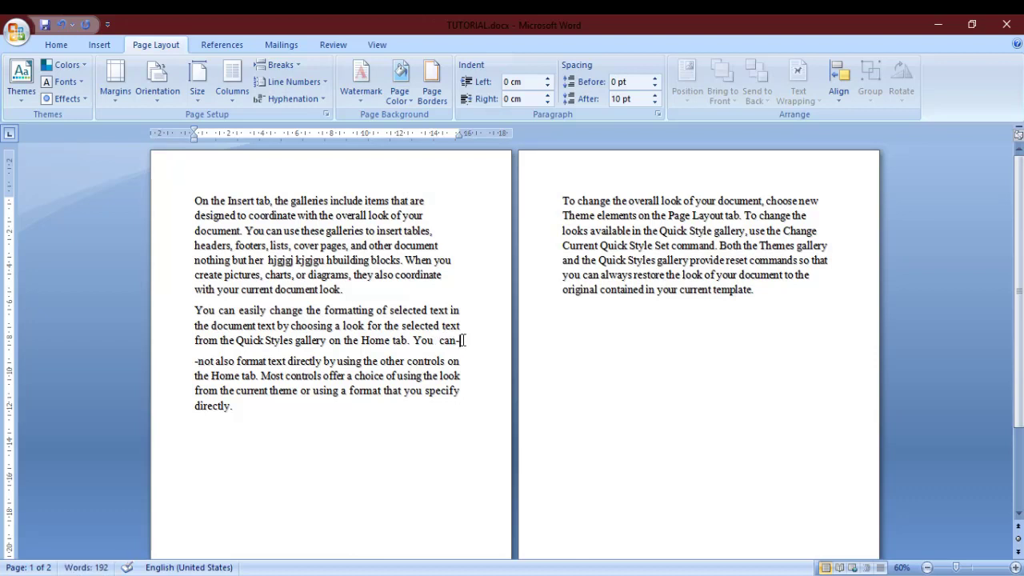
pyautogui.press('BackSpace')
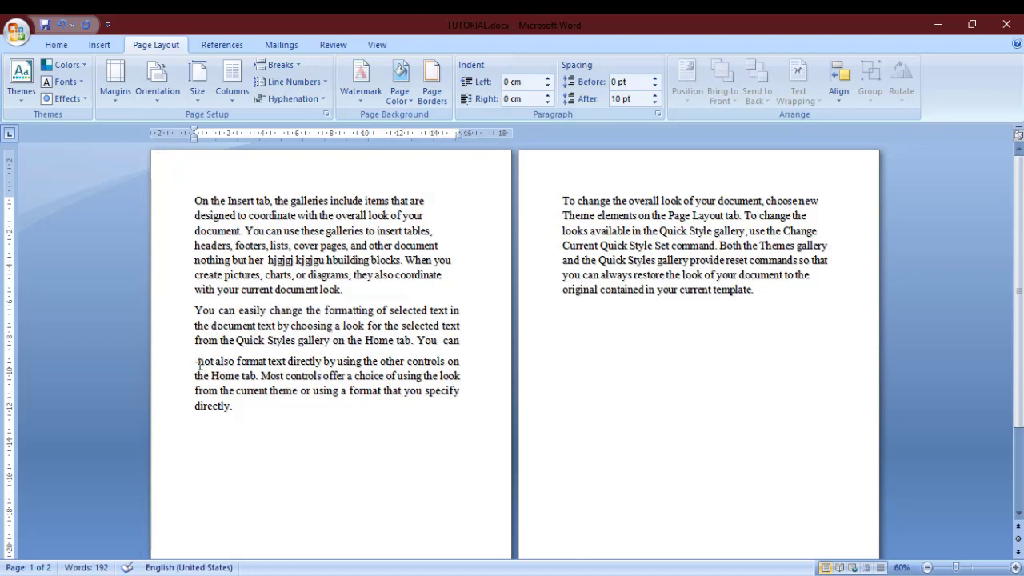
pyautogui.press('BackSpace')
pyautogui.press('BackSpace')
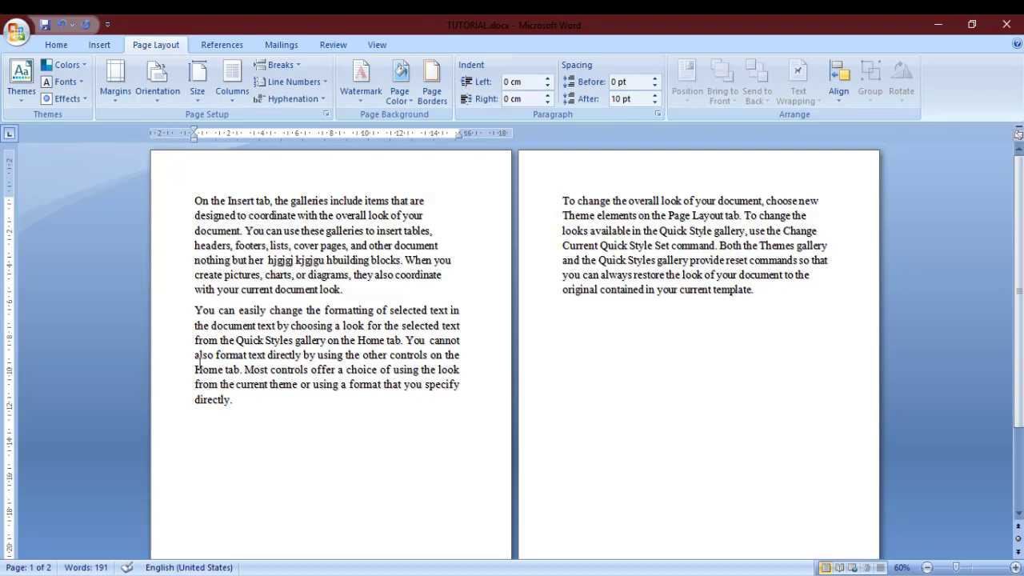
pyautogui.click(282, 99)
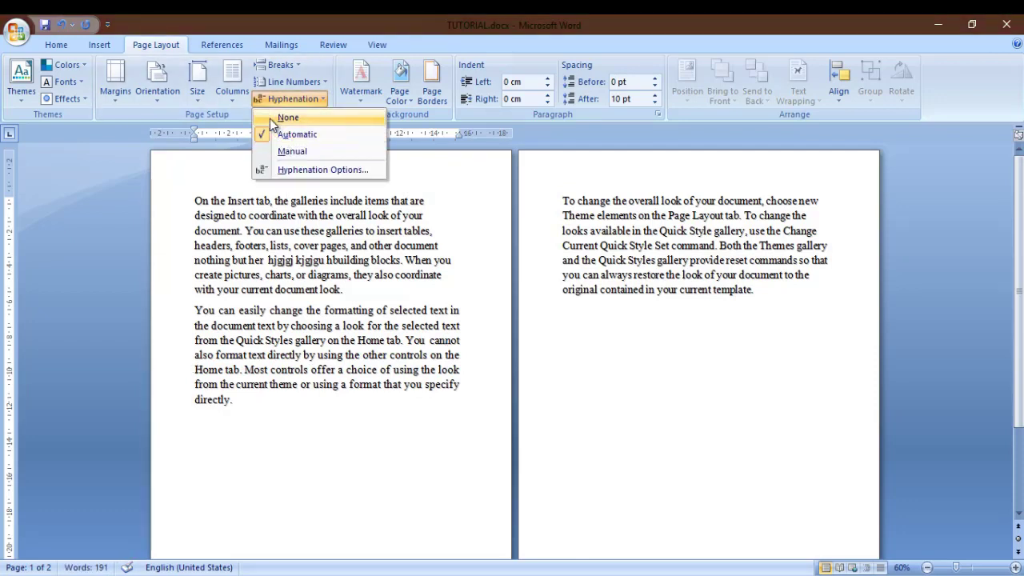
pyautogui.click(270, 118)
pyautogui.click(275, 100)
pyautogui.click(268, 138)
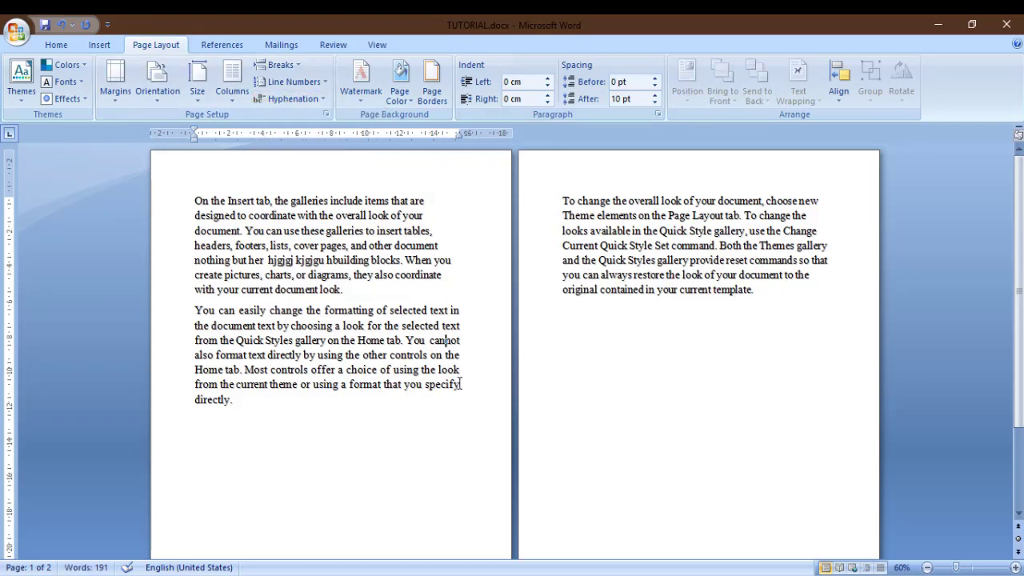
pyautogui.moveTo(465, 339); pyautogui.dragTo(437, 340)
pyautogui.click(446, 340)
pyautogui.moveTo(753, 304); pyautogui.dragTo(633, 211)
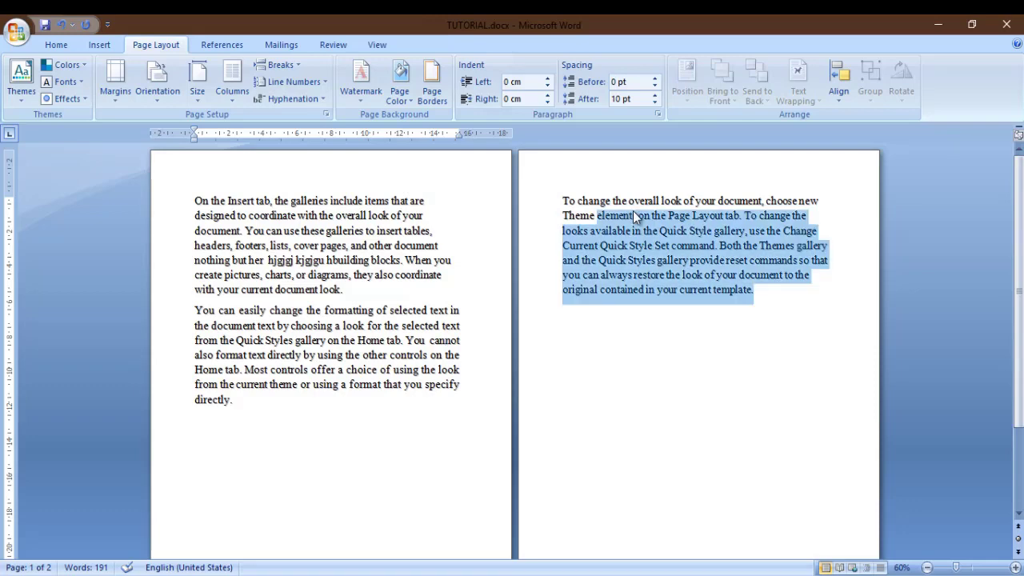
pyautogui.click(518, 355)
pyautogui.click(463, 370)
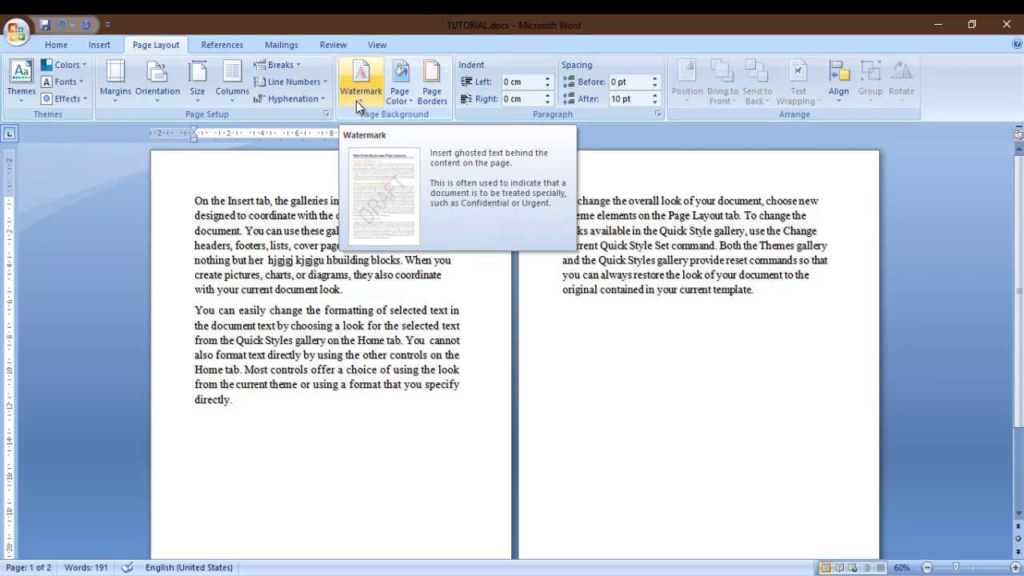
# - Apply the diagonal CONFIDENTIAL 1 watermark to both pages, then reopen the watermark gallery
pyautogui.click(356, 101)
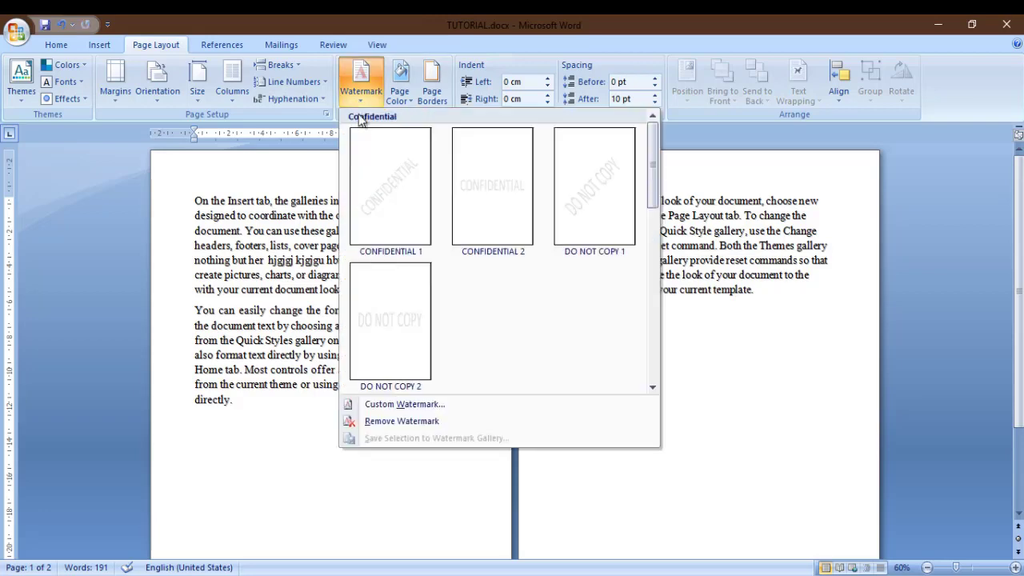
pyautogui.click(391, 225)
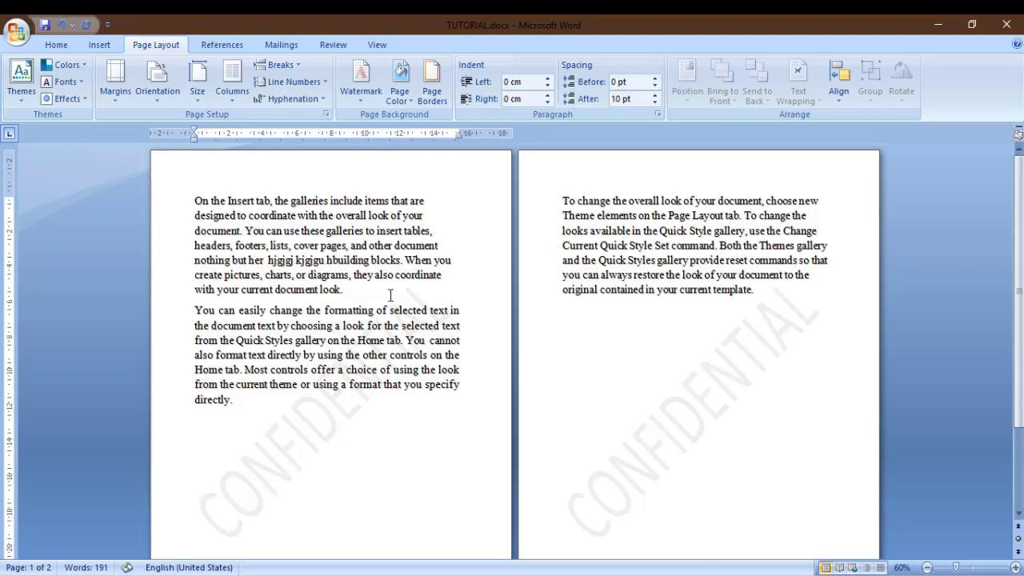
pyautogui.click(361, 84)
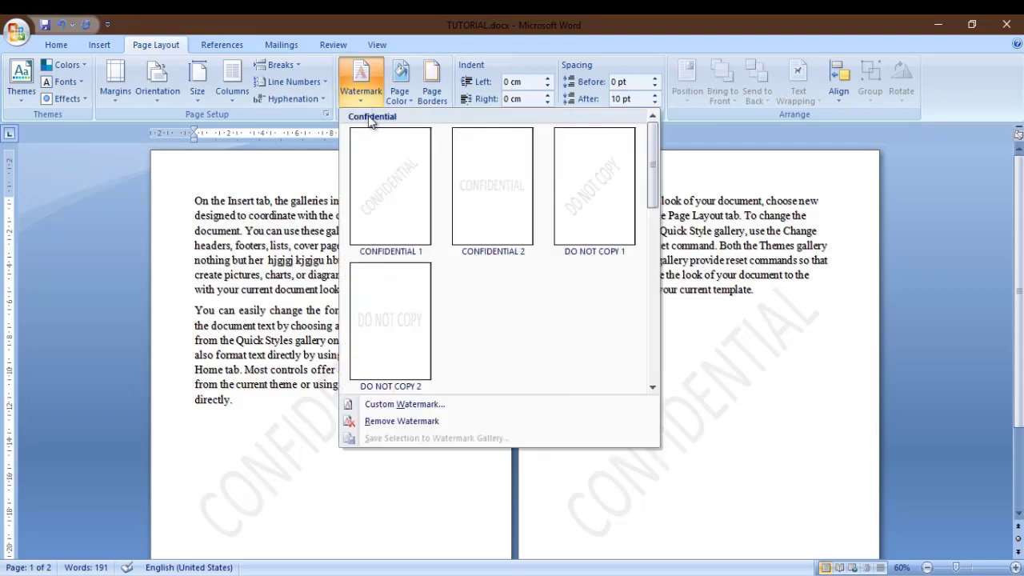
pyautogui.click(403, 213)
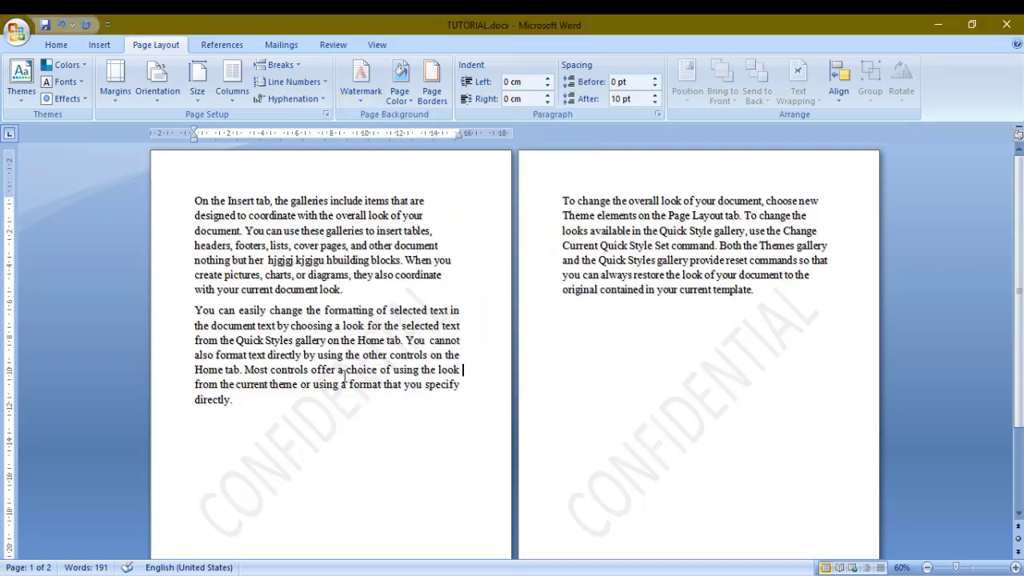
pyautogui.scroll(-3, 392, 360)
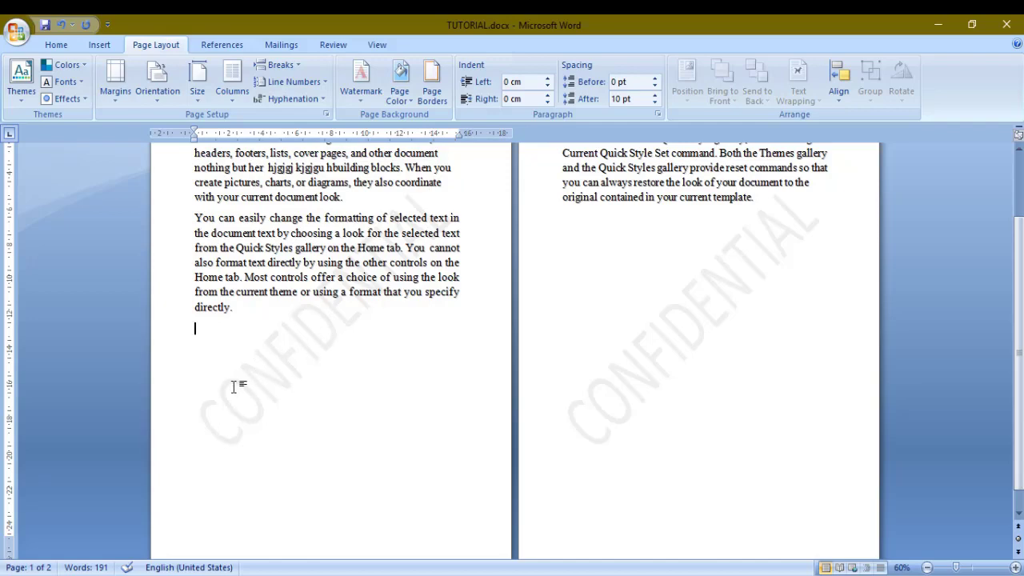
pyautogui.scroll(2, 300, 304)
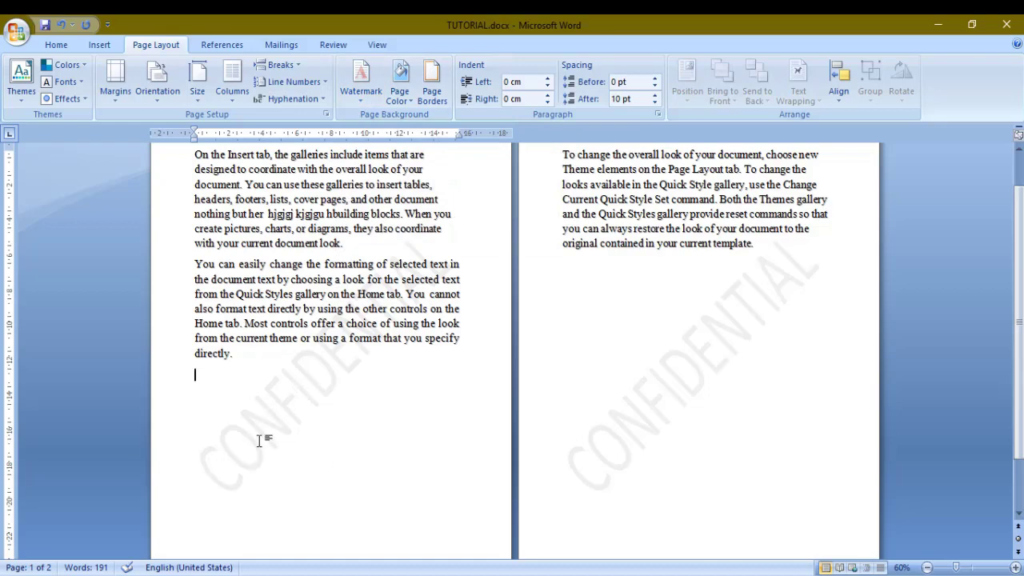
pyautogui.scroll(1, 356, 284)
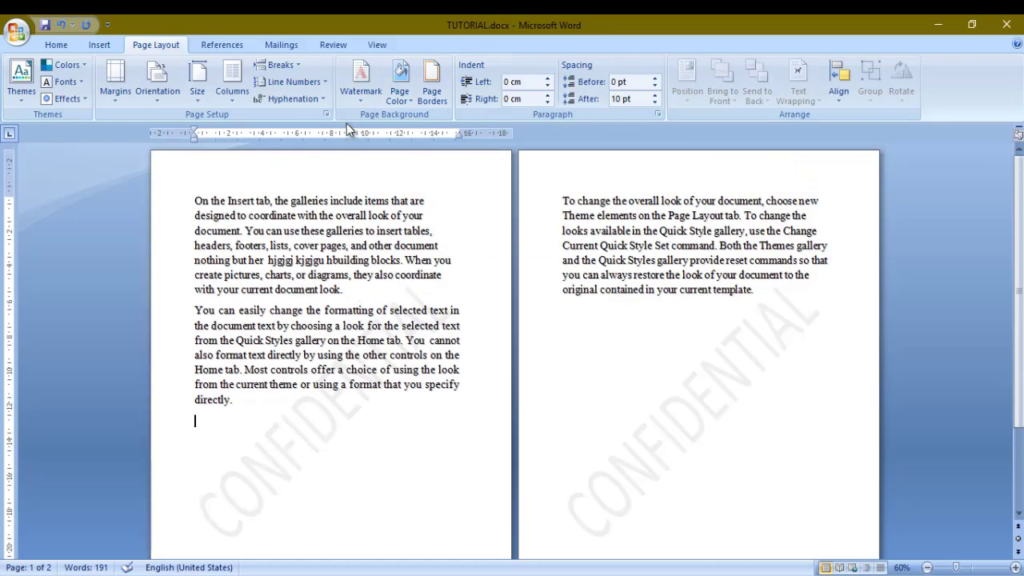
pyautogui.click(370, 98)
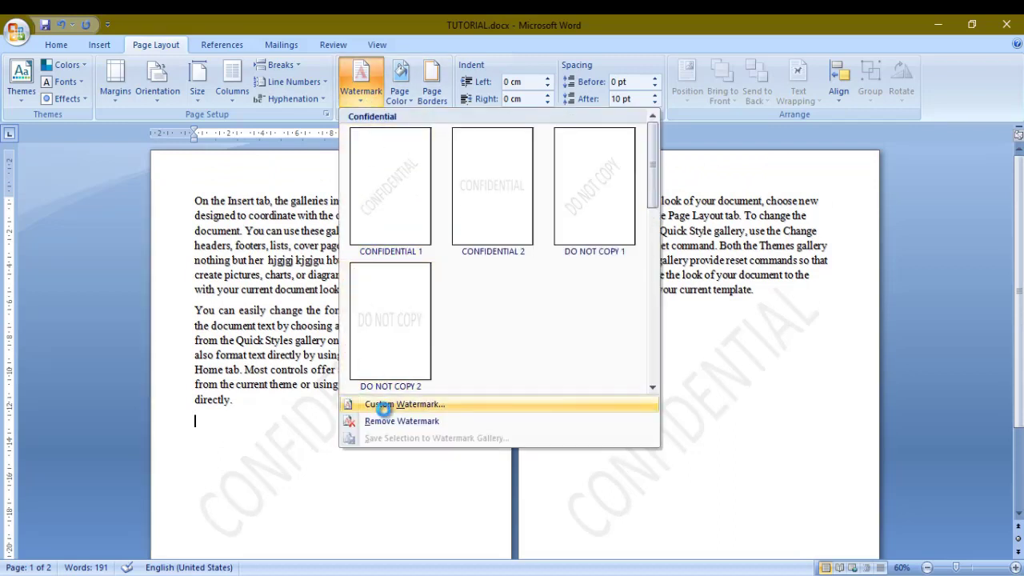
# - Create a custom text watermark with new text, then make it fully opaque
pyautogui.click(384, 407)
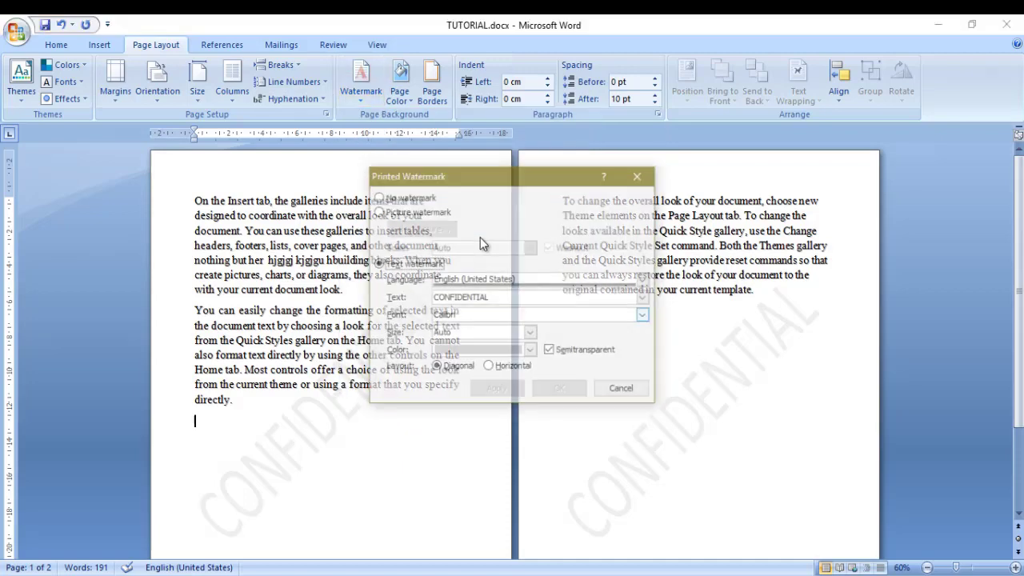
pyautogui.write('kau')
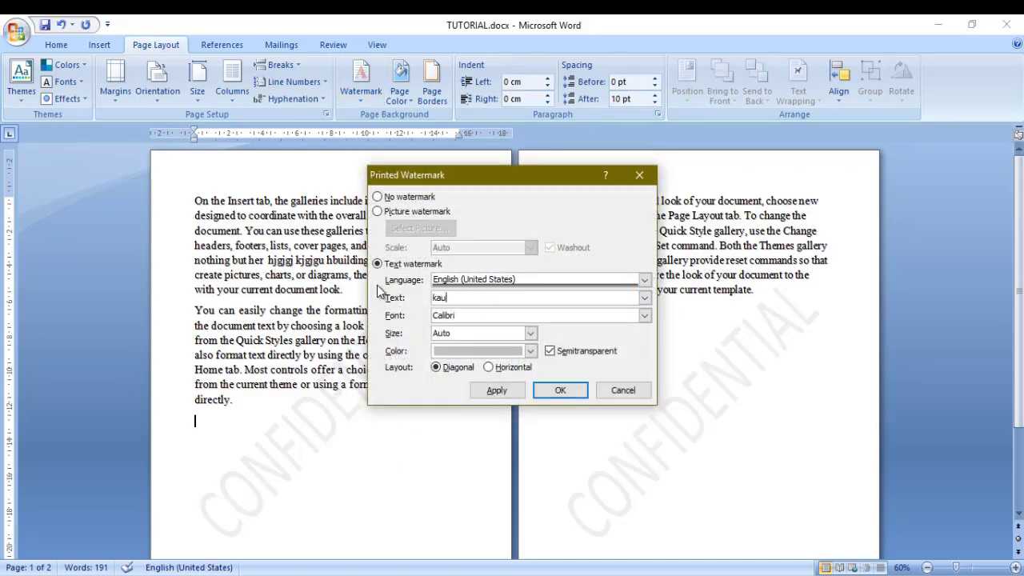
pyautogui.write('shal rocky')
pyautogui.click(560, 390)
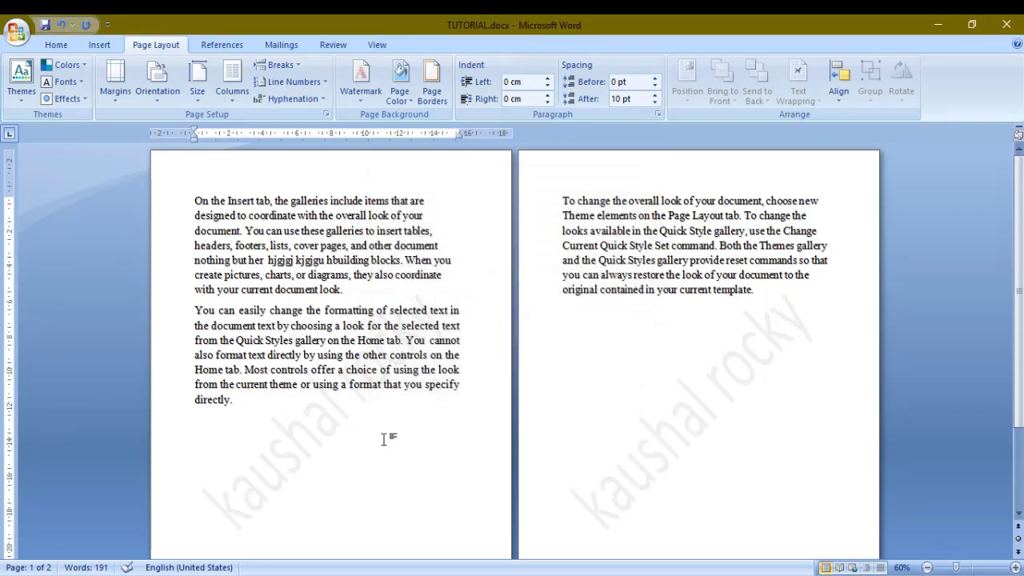
pyautogui.scroll(-1, 396, 428)
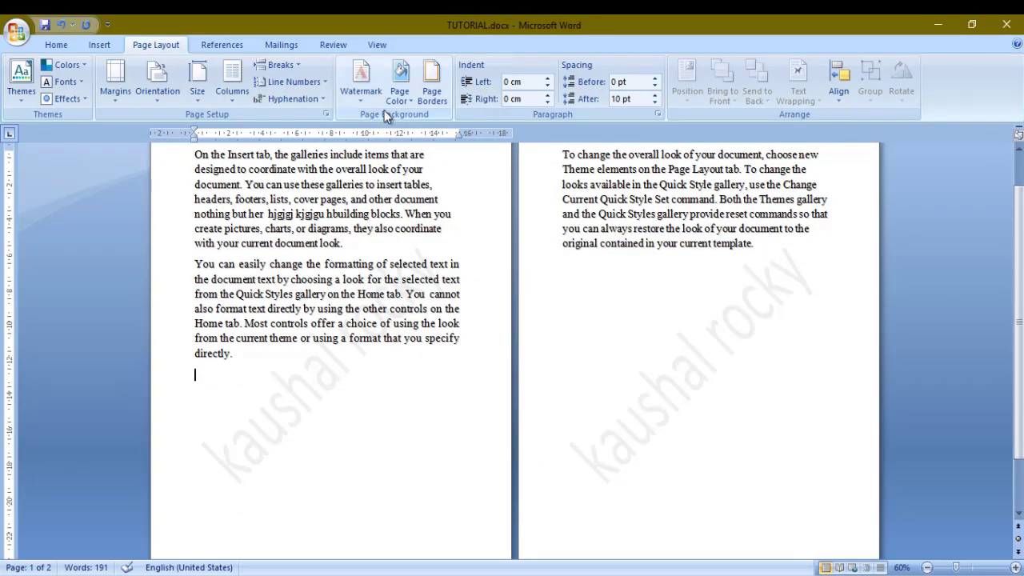
pyautogui.click(367, 96)
pyautogui.click(425, 405)
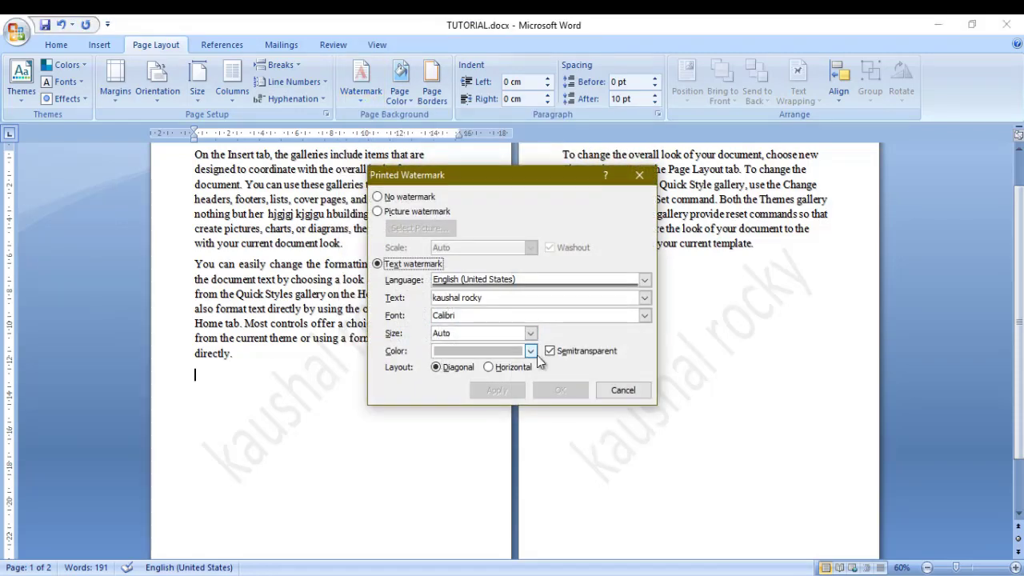
pyautogui.click(551, 352)
pyautogui.click(519, 390)
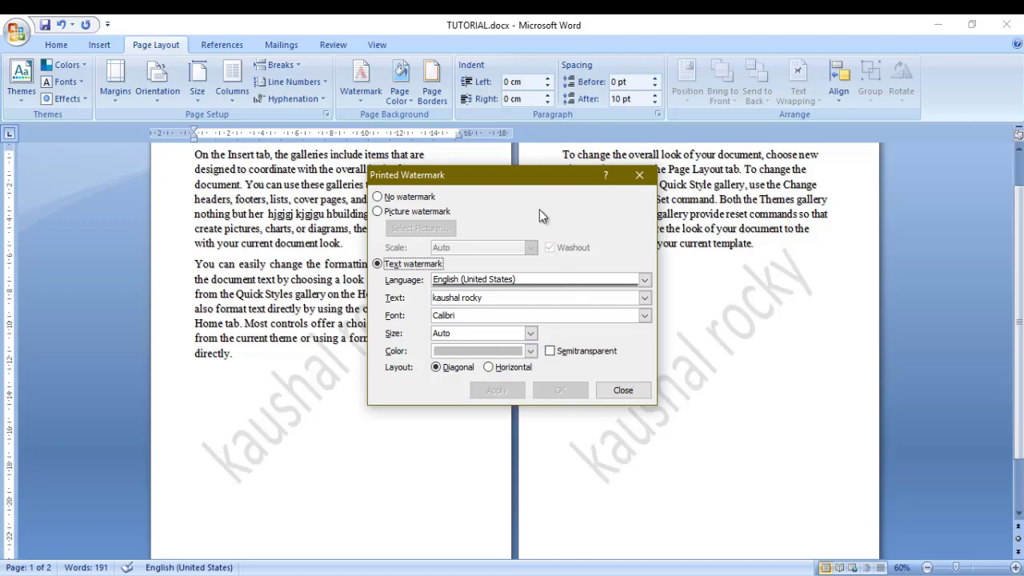
# - Make the watermark text red and semitransparent
pyautogui.moveTo(529, 181)
pyautogui.mouseDown()
pyautogui.moveTo(699, 518)
pyautogui.moveTo(594, 84)
pyautogui.moveTo(575, 85)
pyautogui.mouseUp()
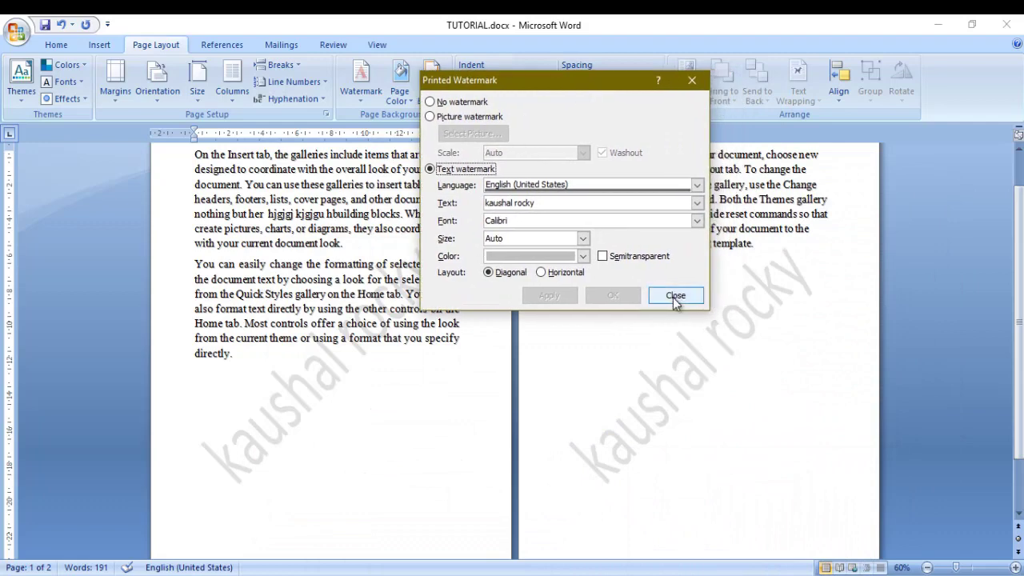
pyautogui.click(583, 256)
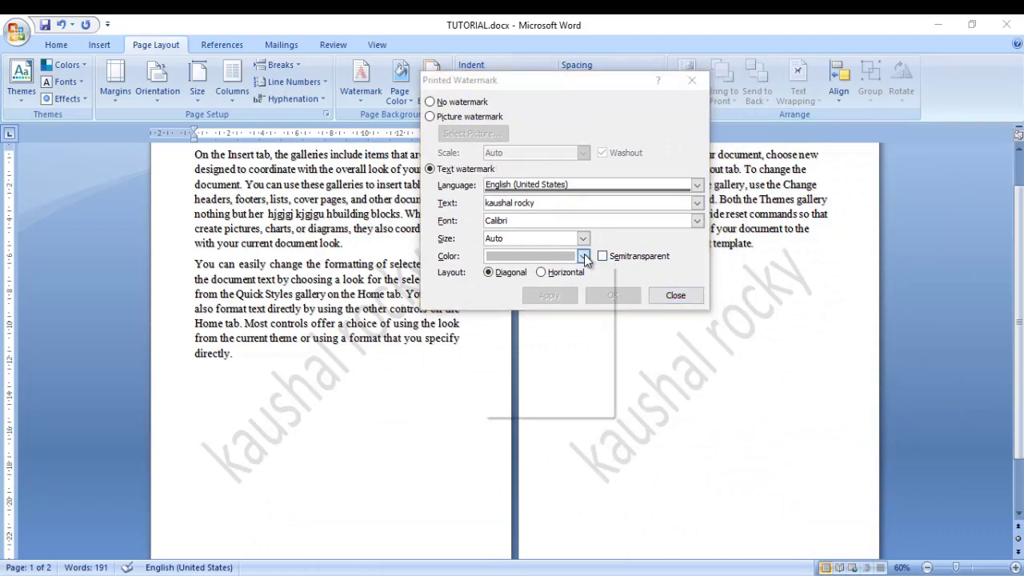
pyautogui.click(503, 390)
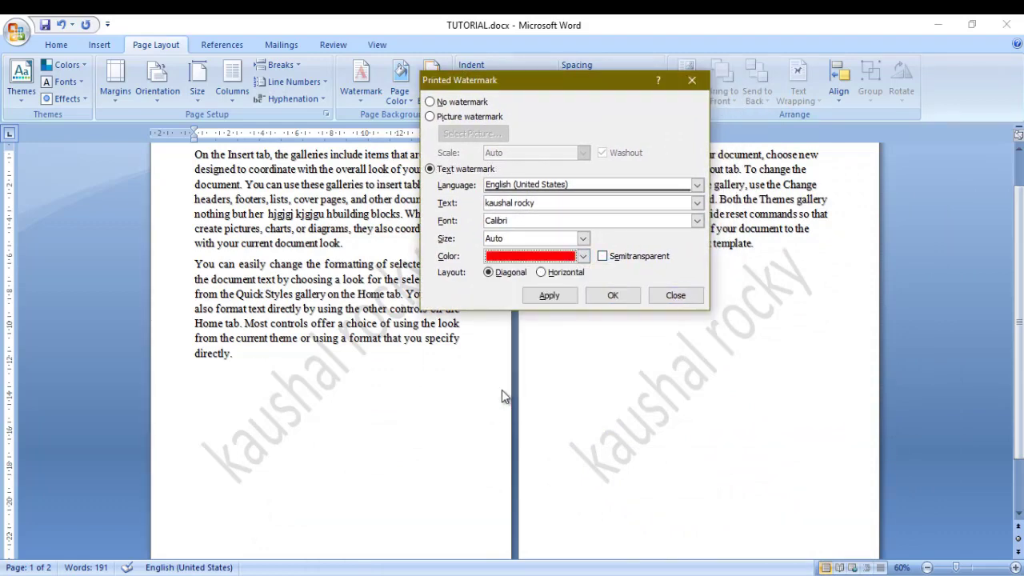
pyautogui.click(614, 296)
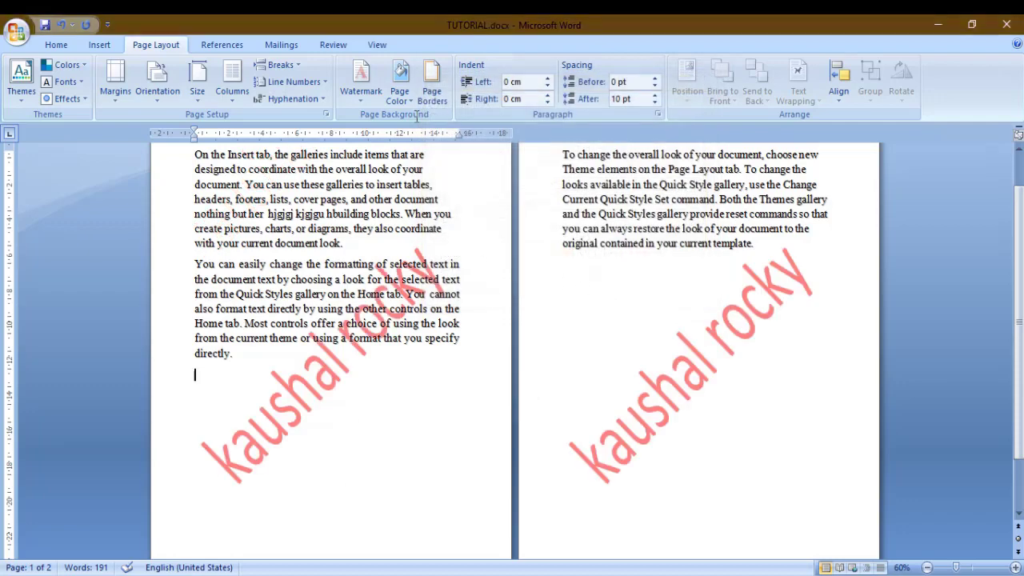
pyautogui.click(360, 90)
pyautogui.click(412, 405)
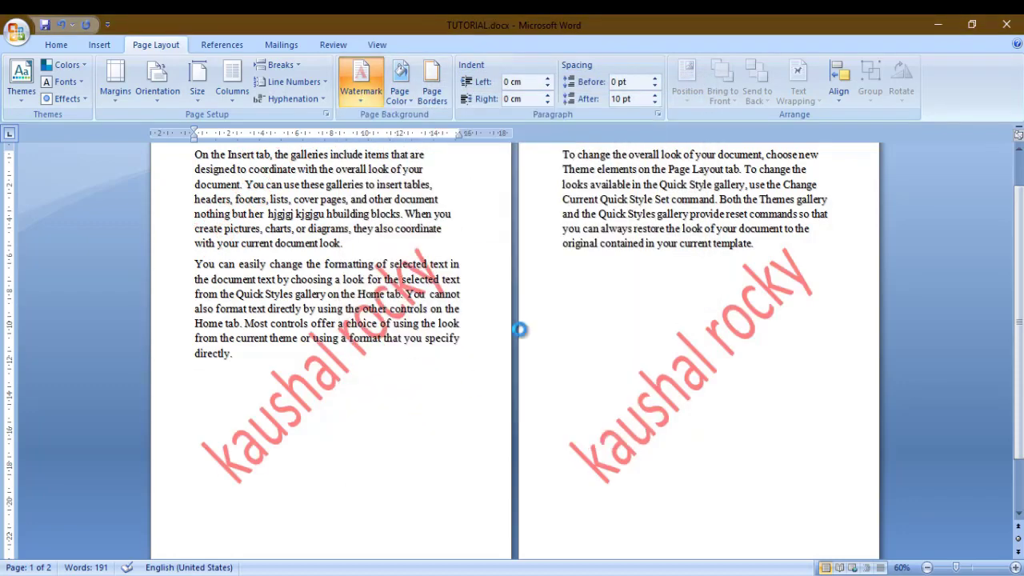
pyautogui.click(602, 256)
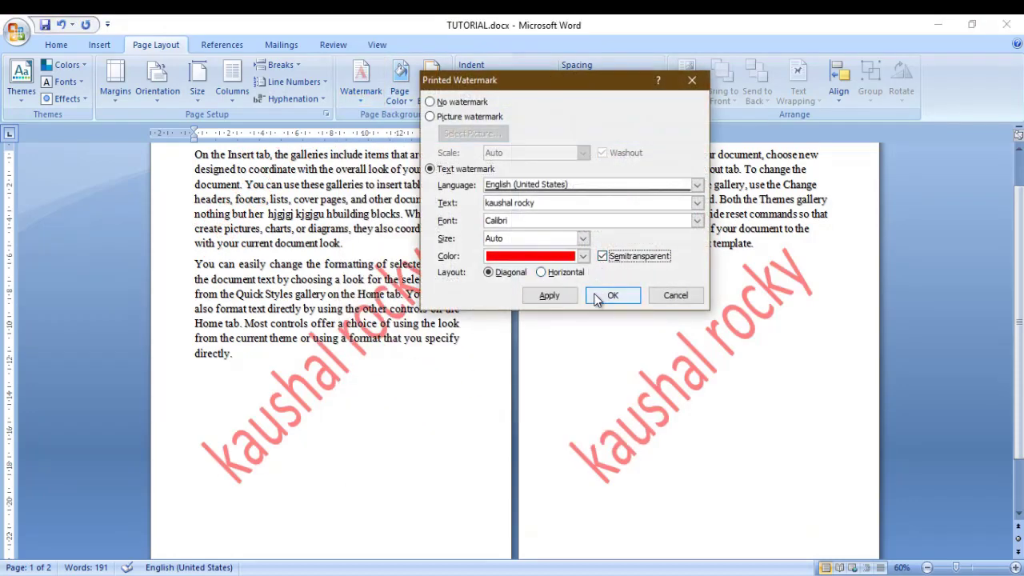
pyautogui.click(548, 296)
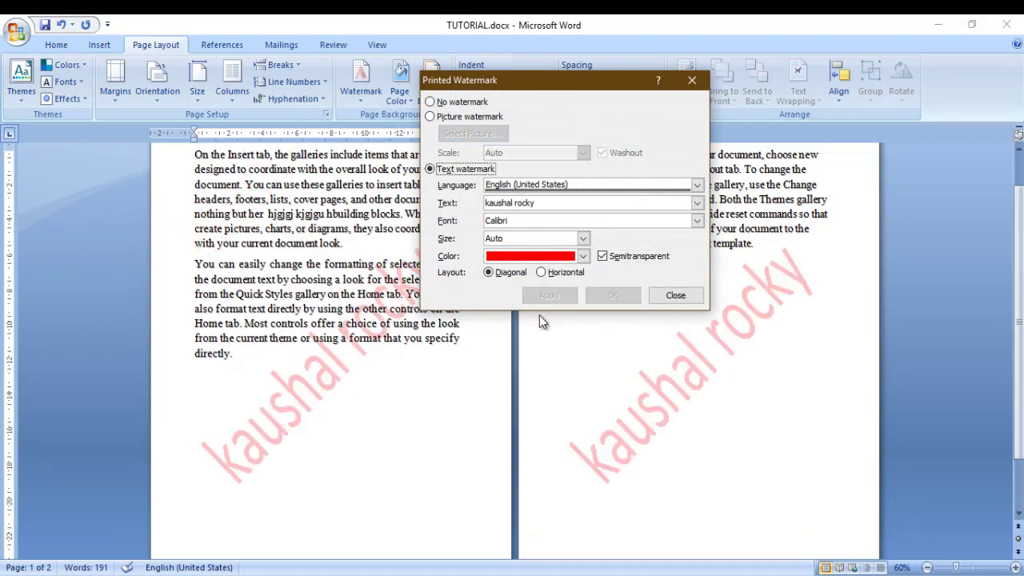
# - Change the watermark font to Cambria Math
pyautogui.click(696, 224)
pyautogui.scroll(-3, 607, 256)
pyautogui.scroll(-2, 607, 255)
pyautogui.scroll(3, 607, 255)
pyautogui.click(607, 255)
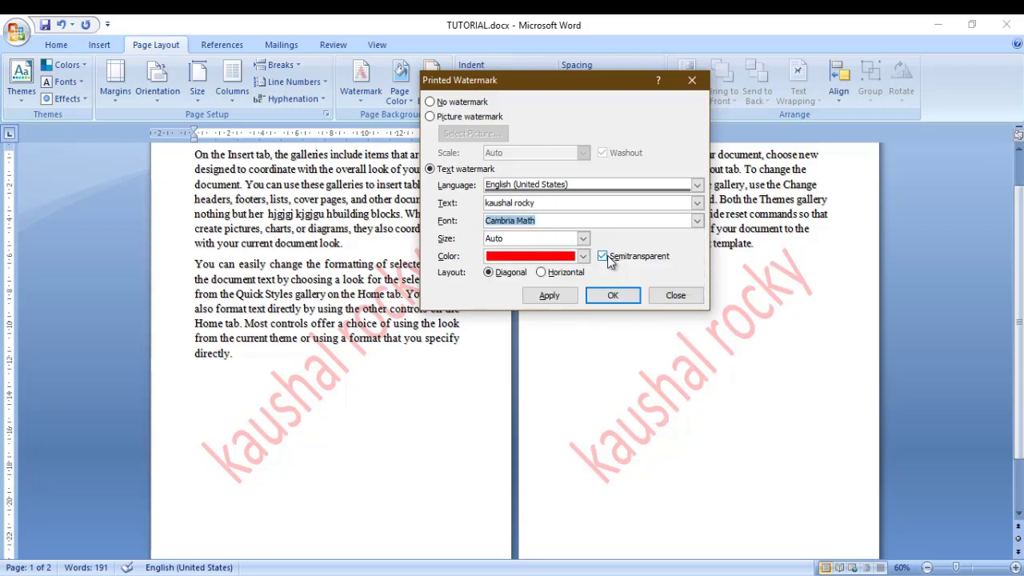
pyautogui.click(548, 295)
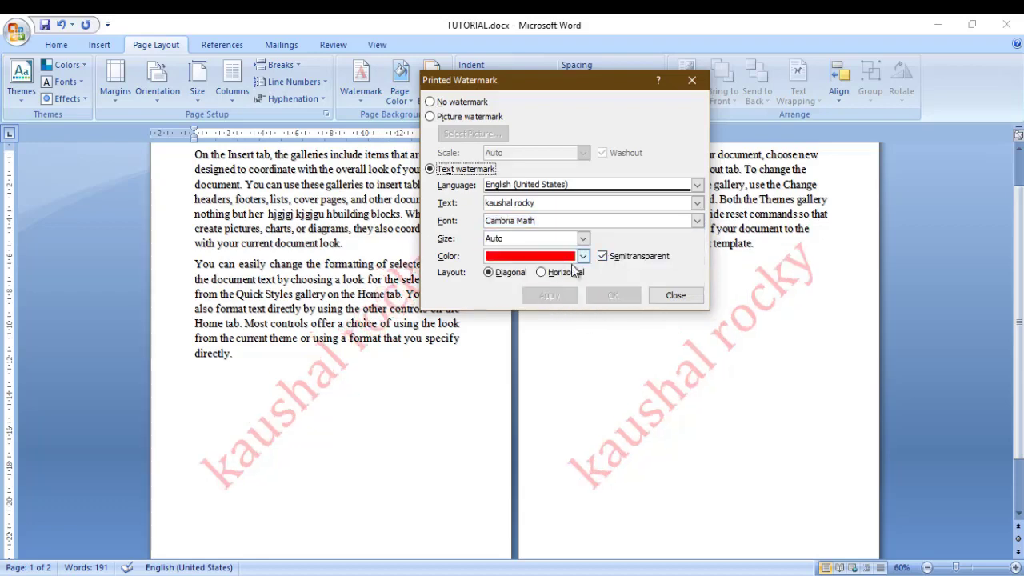
# - Use the film photo from Pictures as a picture watermark
pyautogui.click(453, 119)
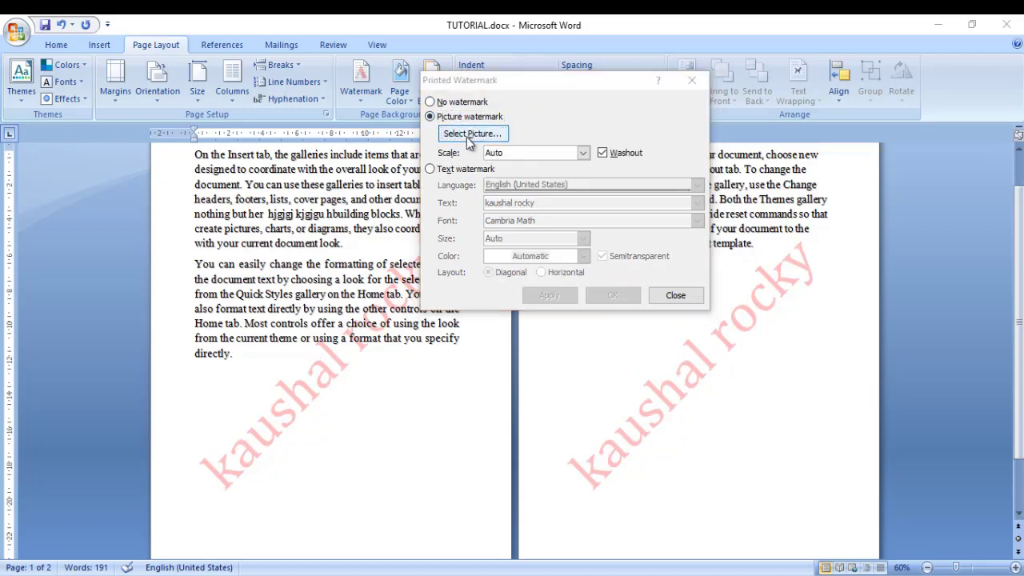
pyautogui.click(461, 136)
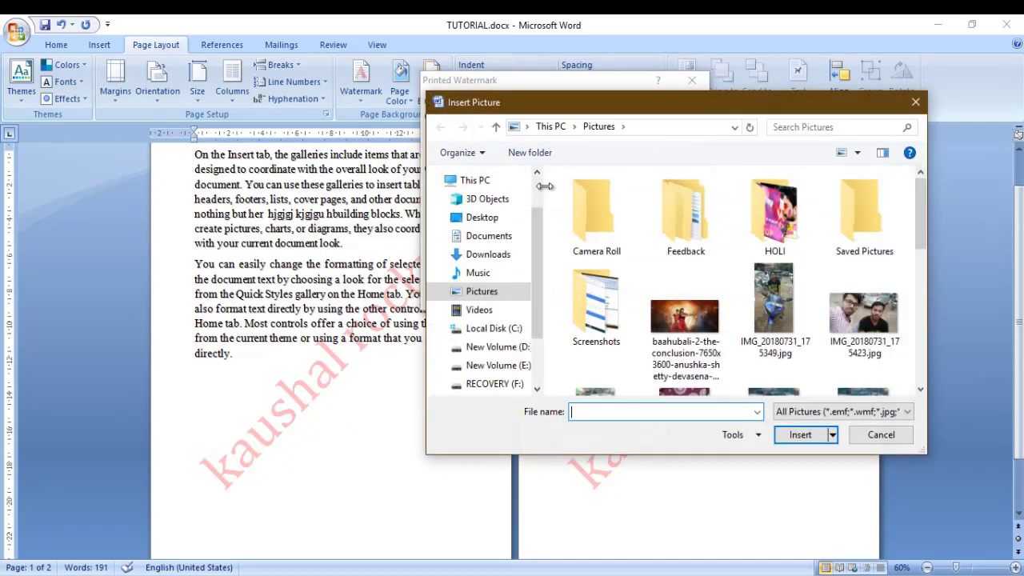
pyautogui.doubleClick(687, 329)
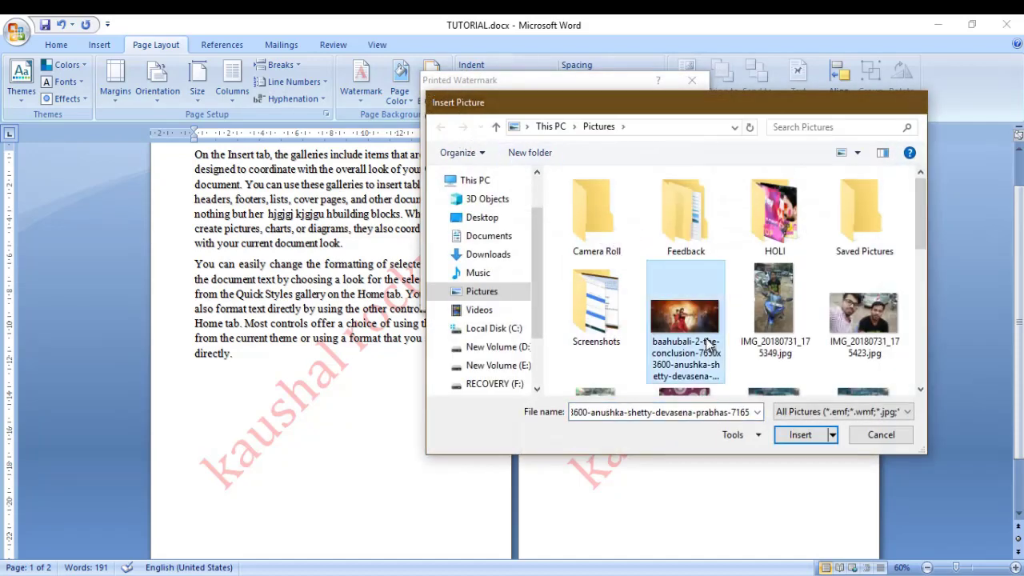
pyautogui.click(613, 297)
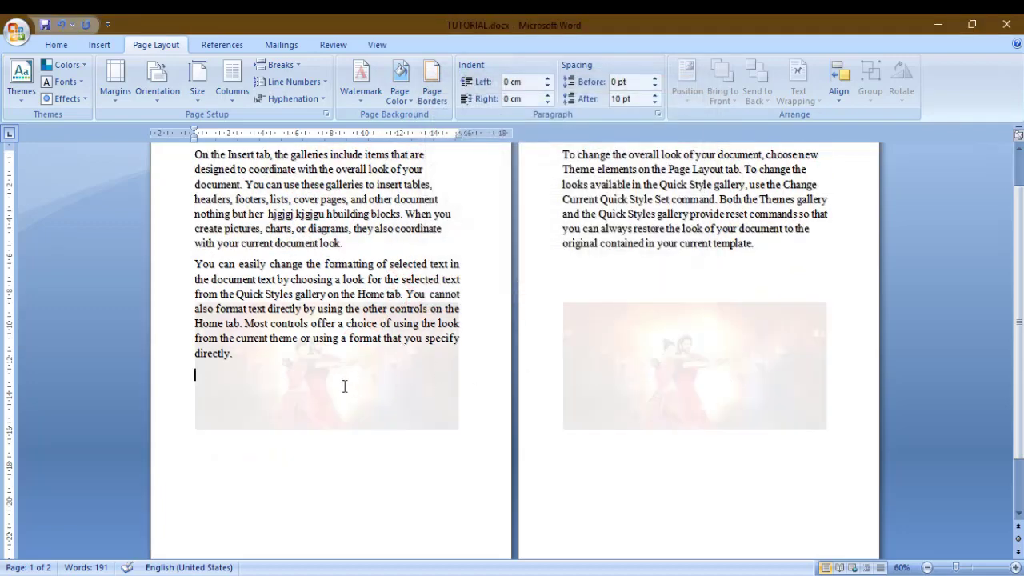
# - Turn washout off for the picture watermark after trying it on and off
pyautogui.click(353, 98)
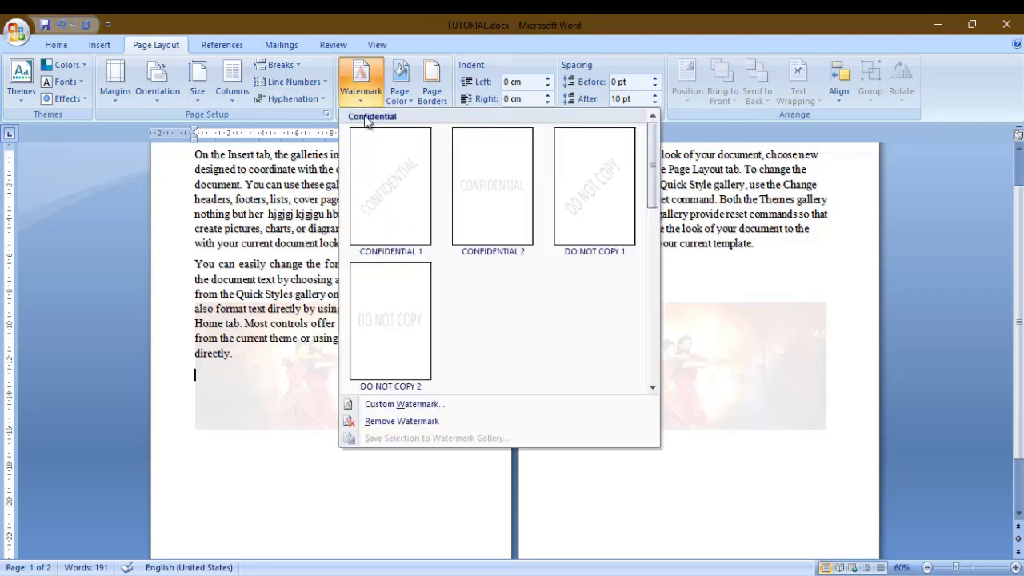
pyautogui.click(405, 404)
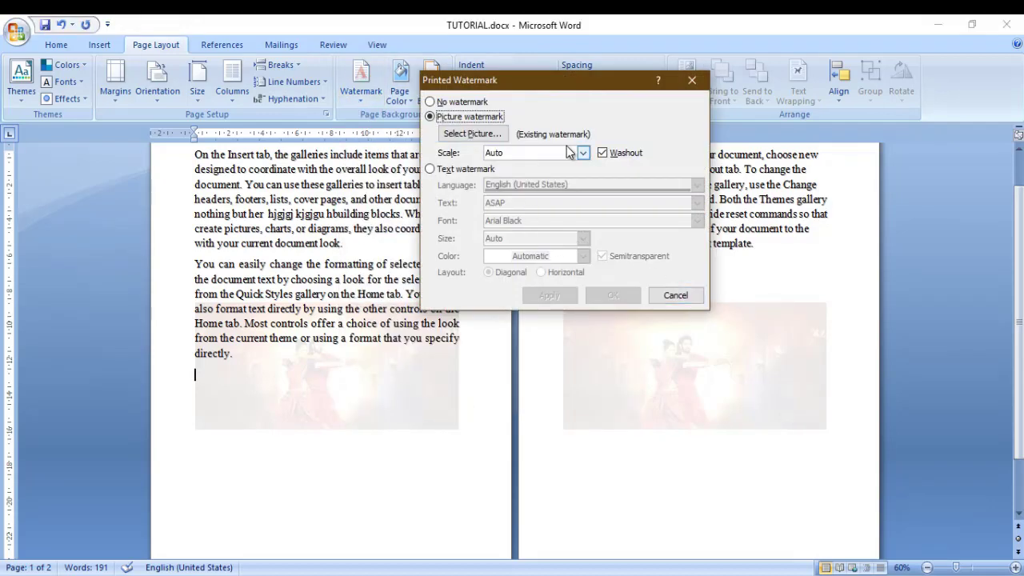
pyautogui.click(602, 153)
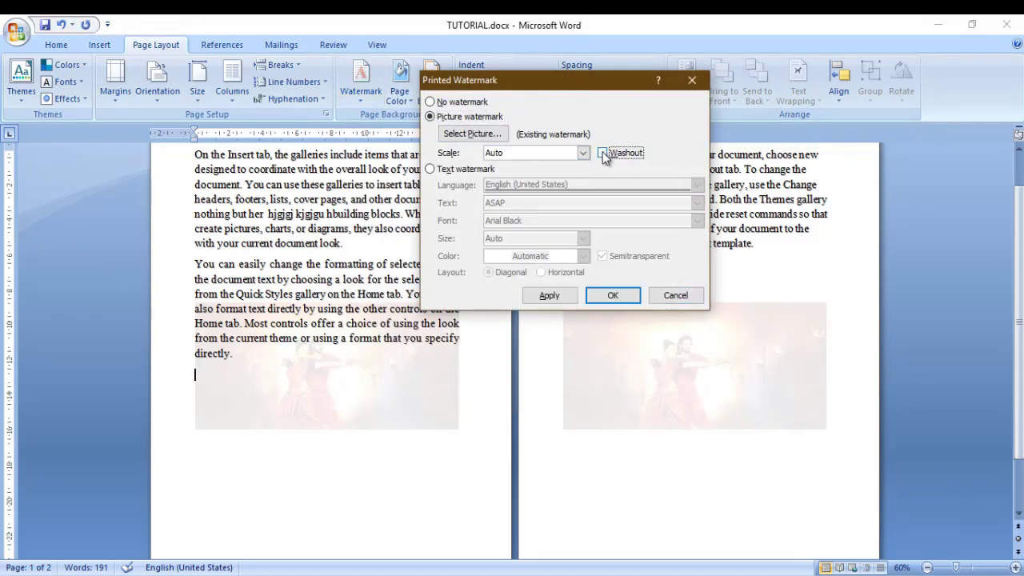
pyautogui.click(549, 295)
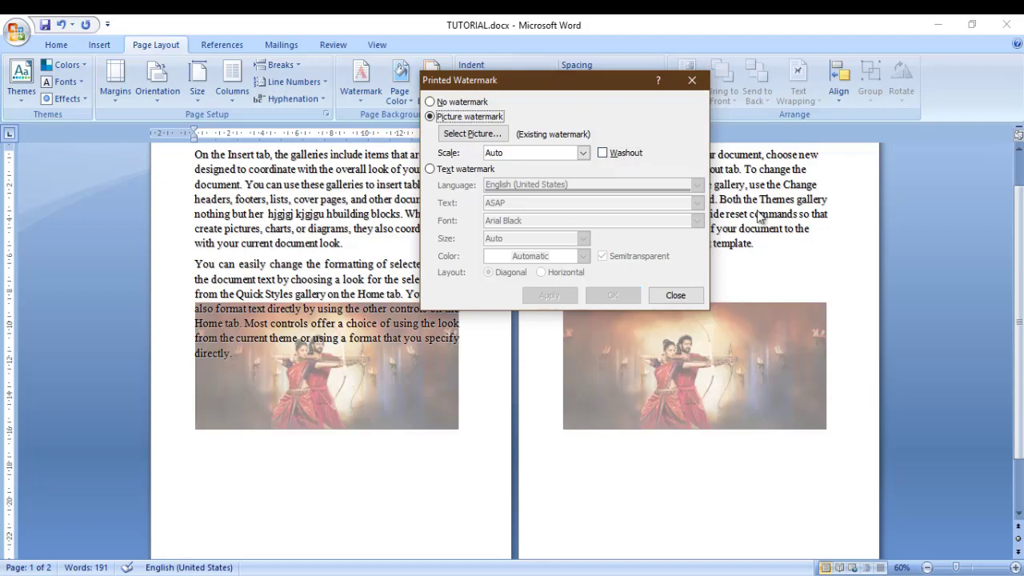
pyautogui.moveTo(584, 86)
pyautogui.mouseDown()
pyautogui.moveTo(574, 118)
pyautogui.moveTo(561, 120)
pyautogui.mouseUp()
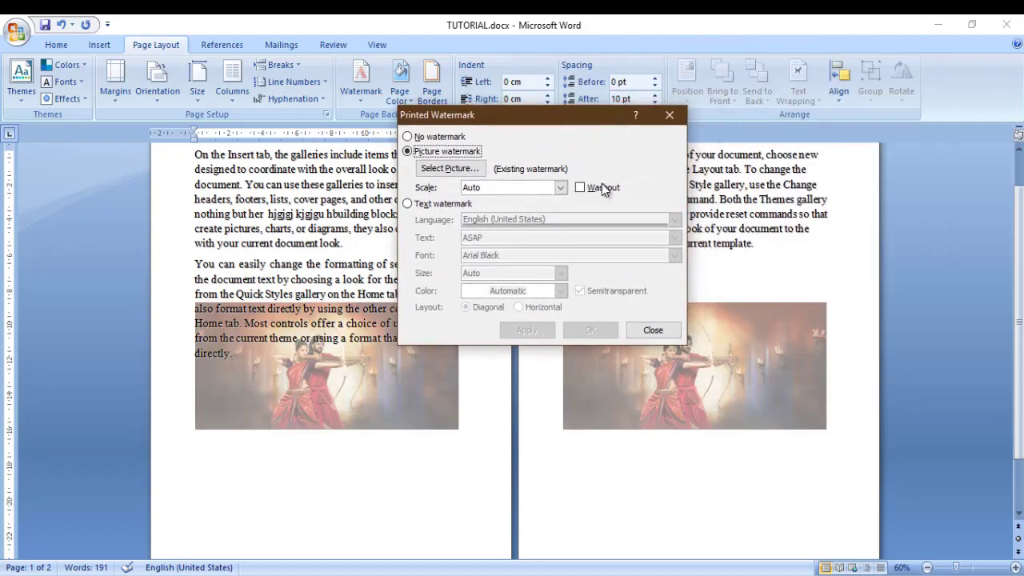
pyautogui.click(579, 188)
pyautogui.click(526, 328)
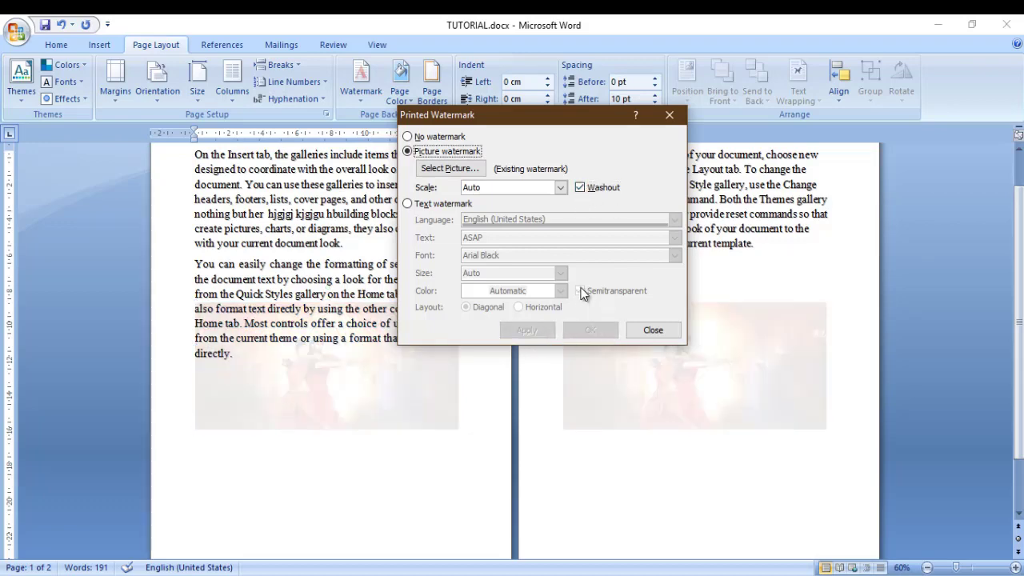
pyautogui.click(580, 188)
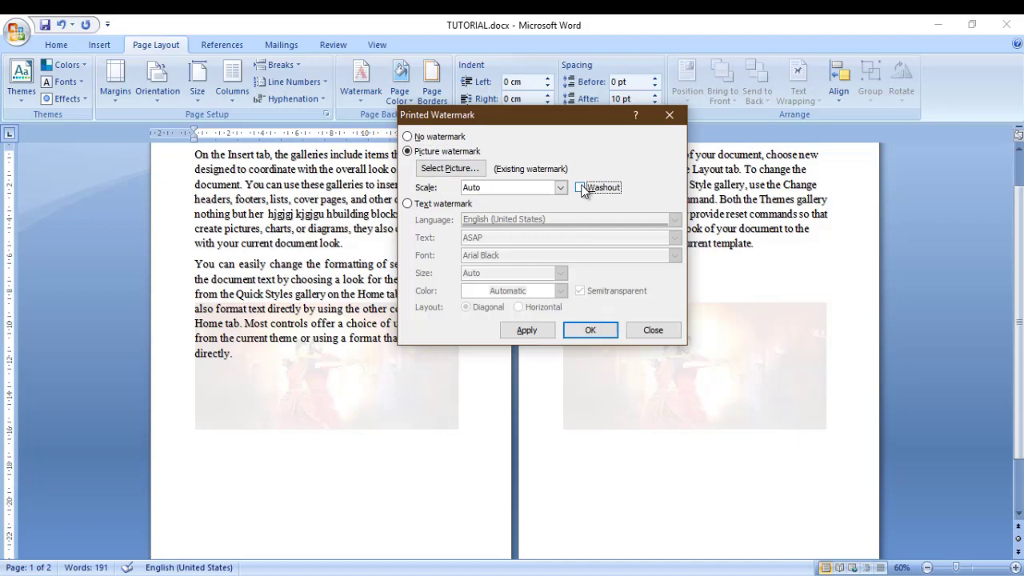
pyautogui.click(527, 329)
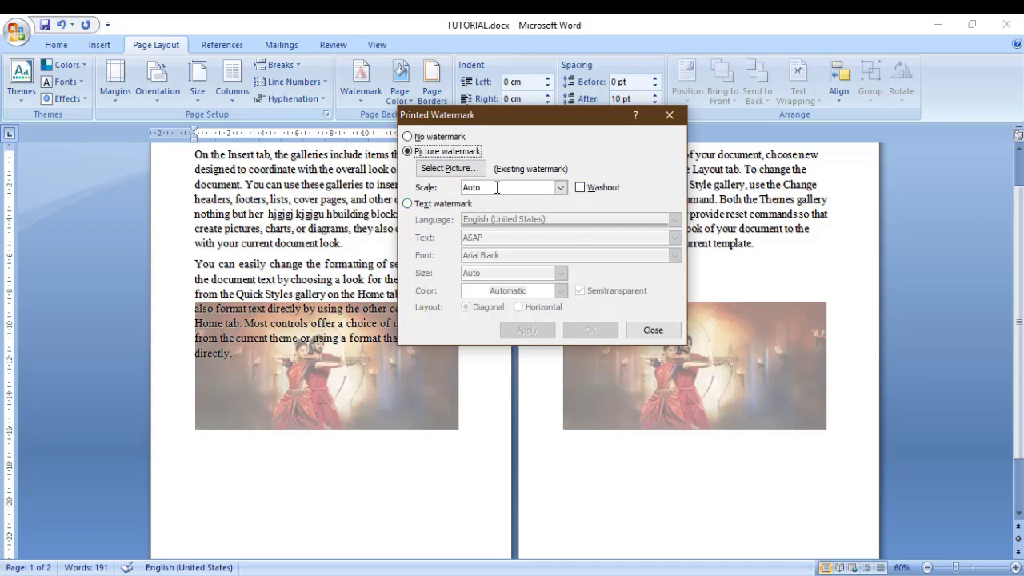
# - Scale the picture watermark to 50% and close the watermark settings
pyautogui.click(560, 187)
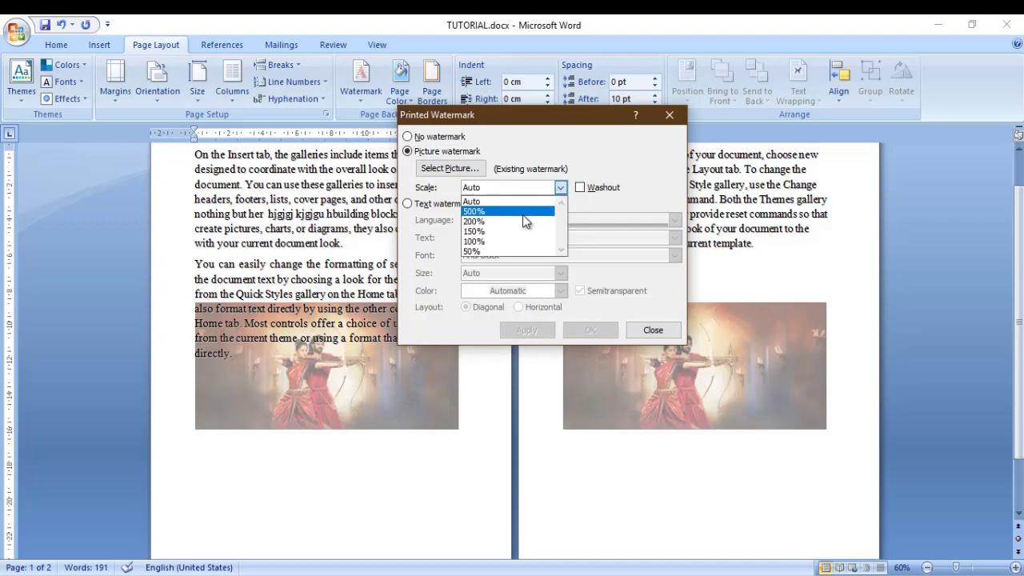
pyautogui.click(496, 251)
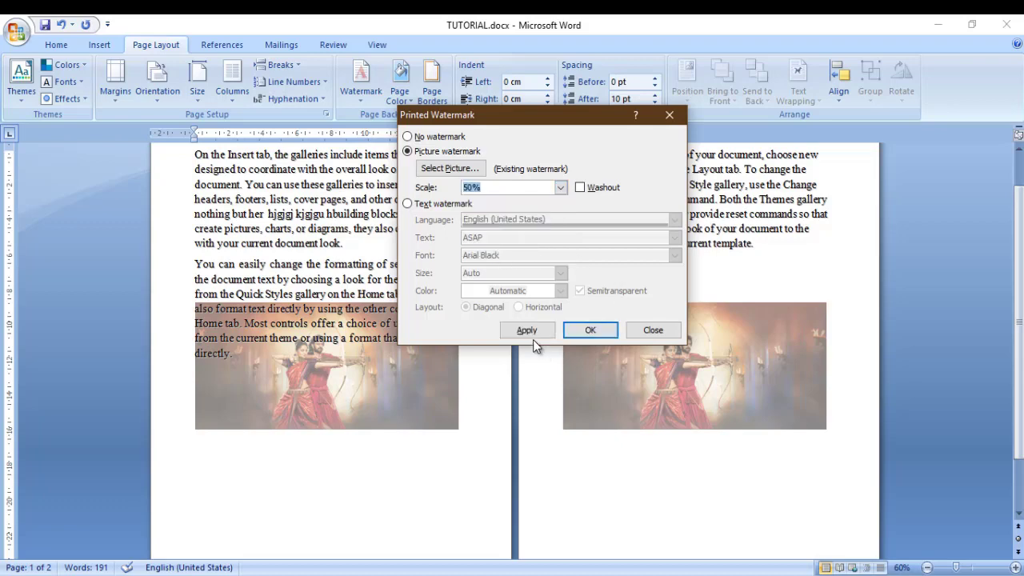
pyautogui.click(528, 331)
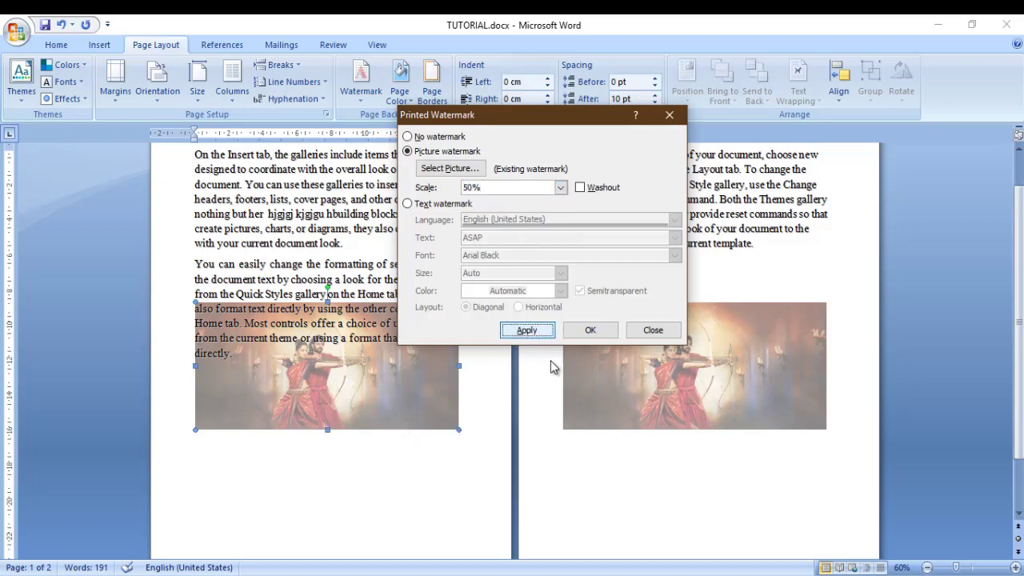
pyautogui.click(588, 332)
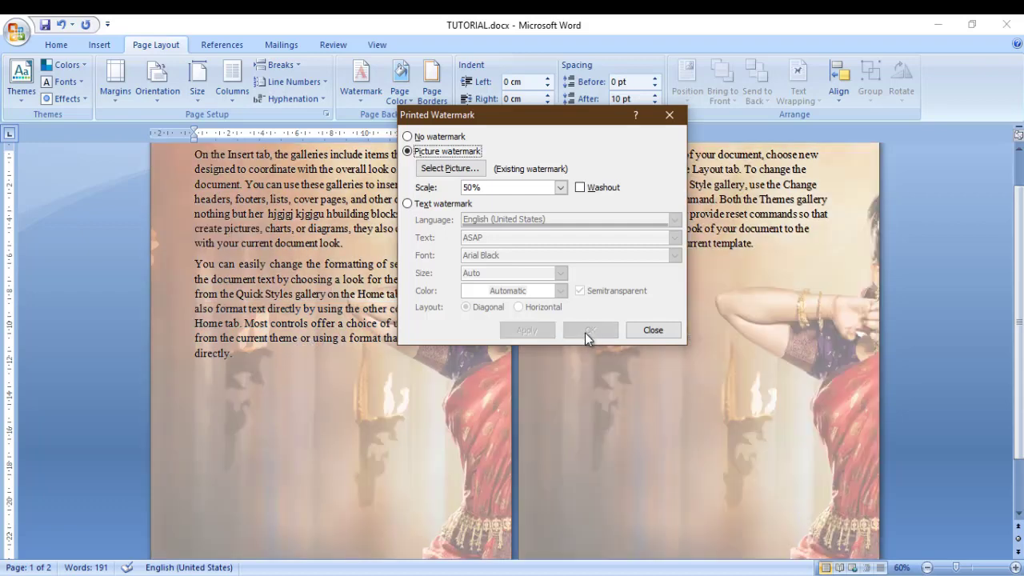
pyautogui.click(653, 330)
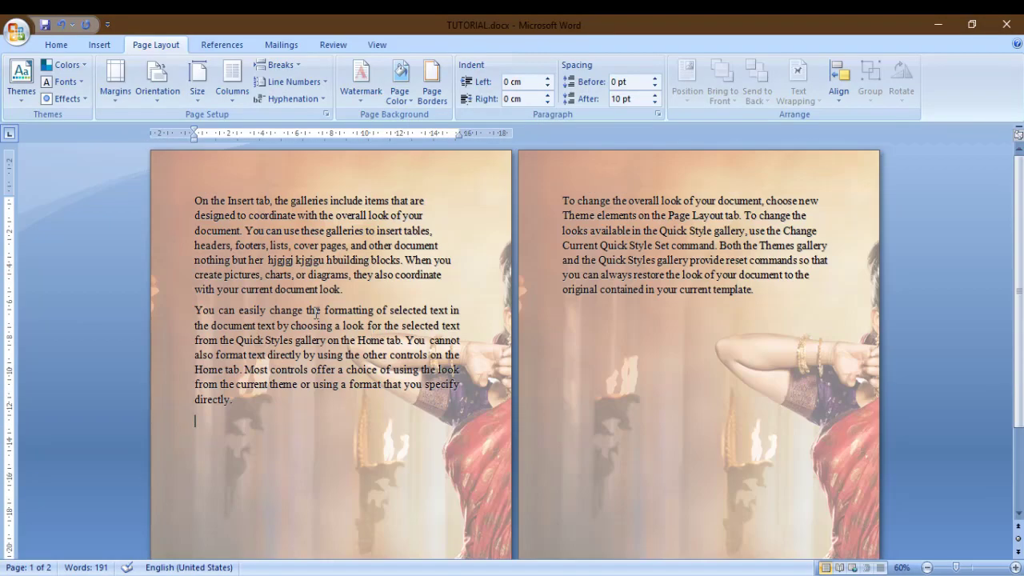
pyautogui.scroll(-3, 391, 464)
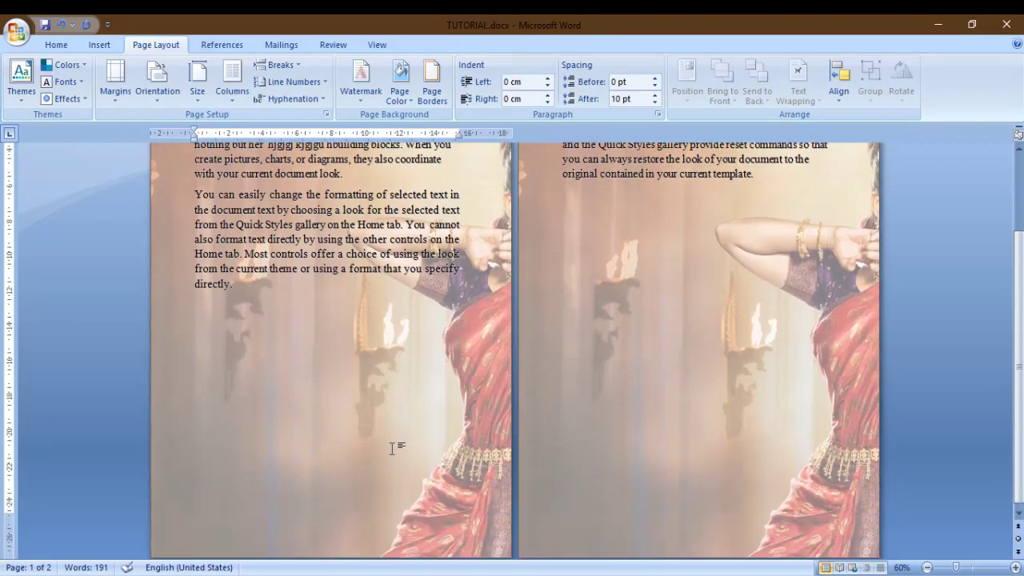
pyautogui.scroll(3, 349, 396)
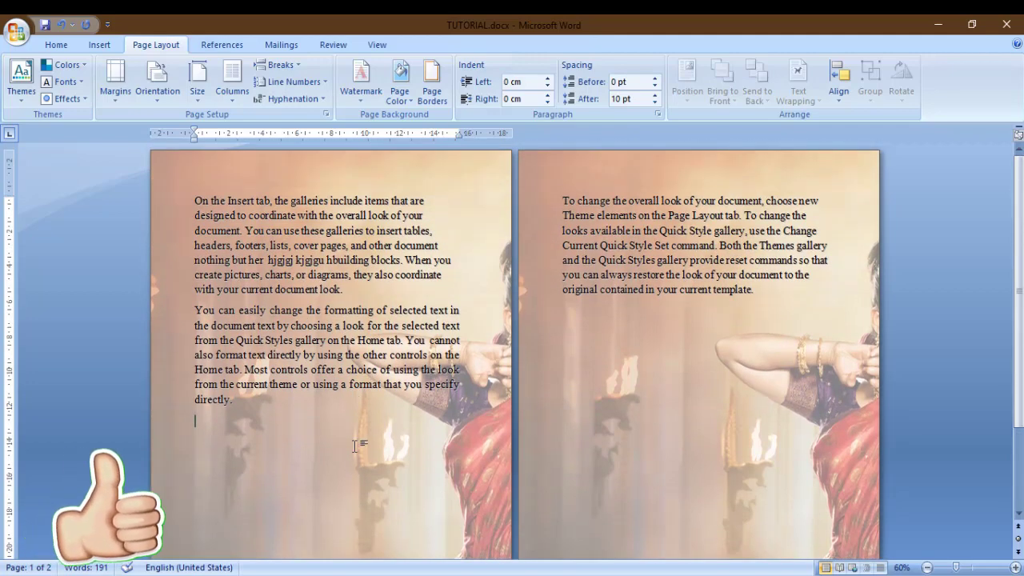
# - Set the picture watermark scale to 100%
pyautogui.click(361, 76)
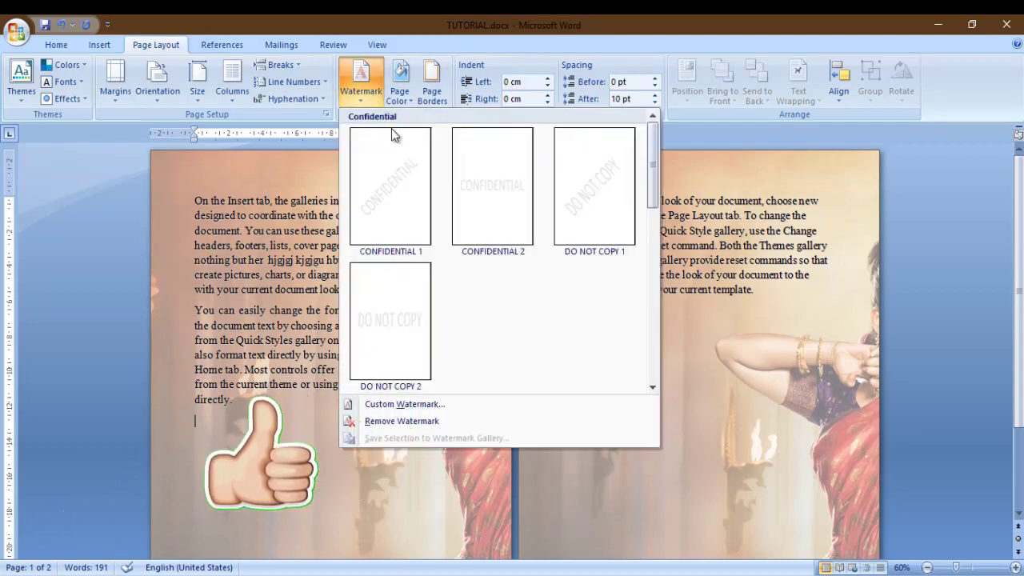
pyautogui.click(400, 405)
pyautogui.click(560, 187)
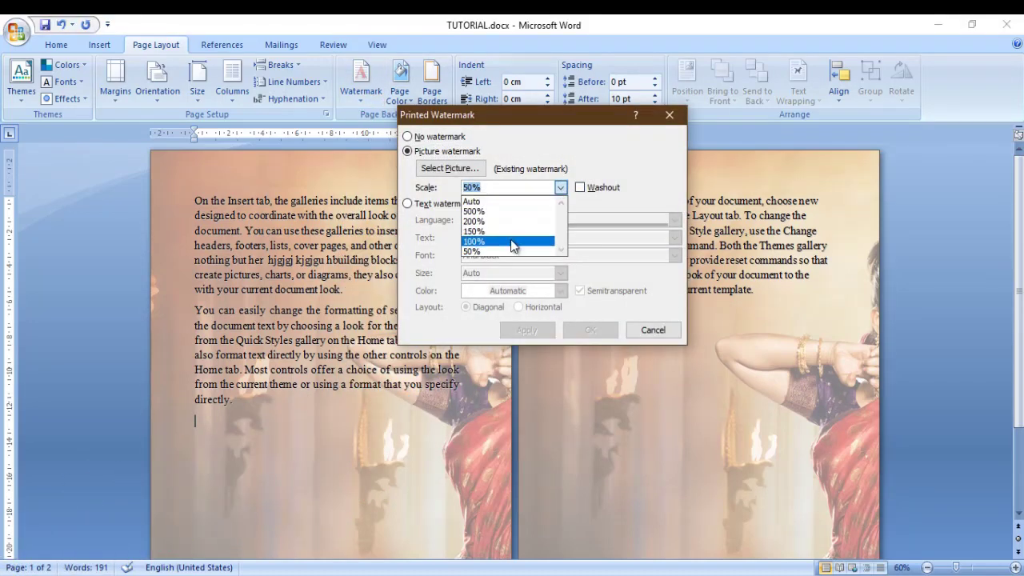
pyautogui.click(480, 237)
pyautogui.click(526, 330)
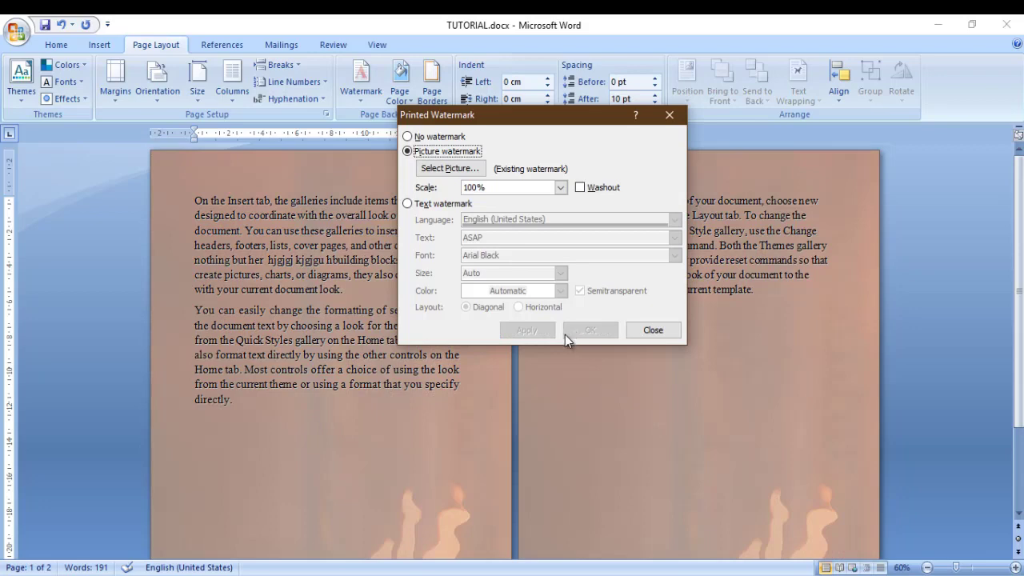
pyautogui.click(566, 333)
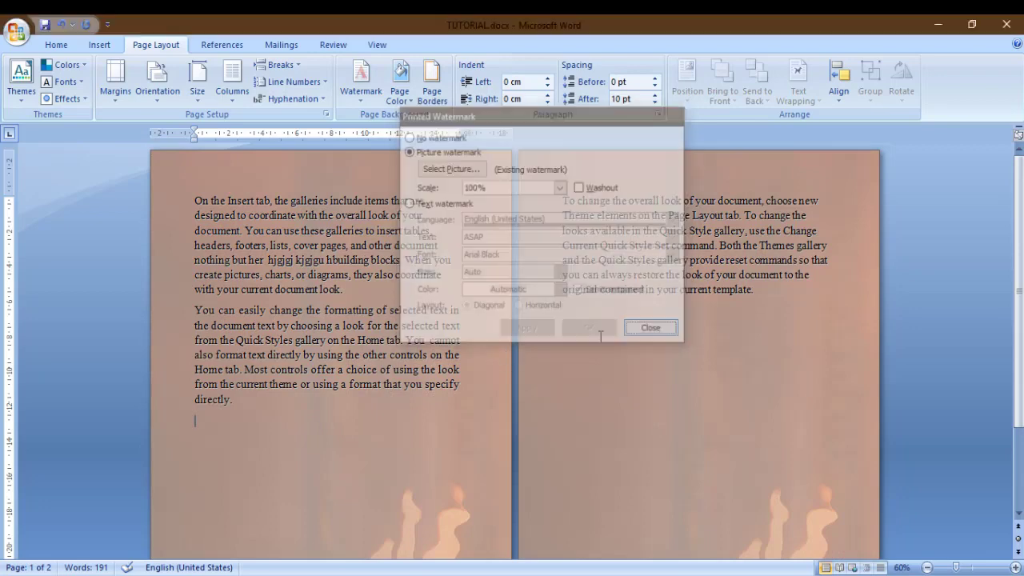
# - Remove the watermark from both pages
pyautogui.scroll(-3, 446, 354)
pyautogui.scroll(3, 373, 462)
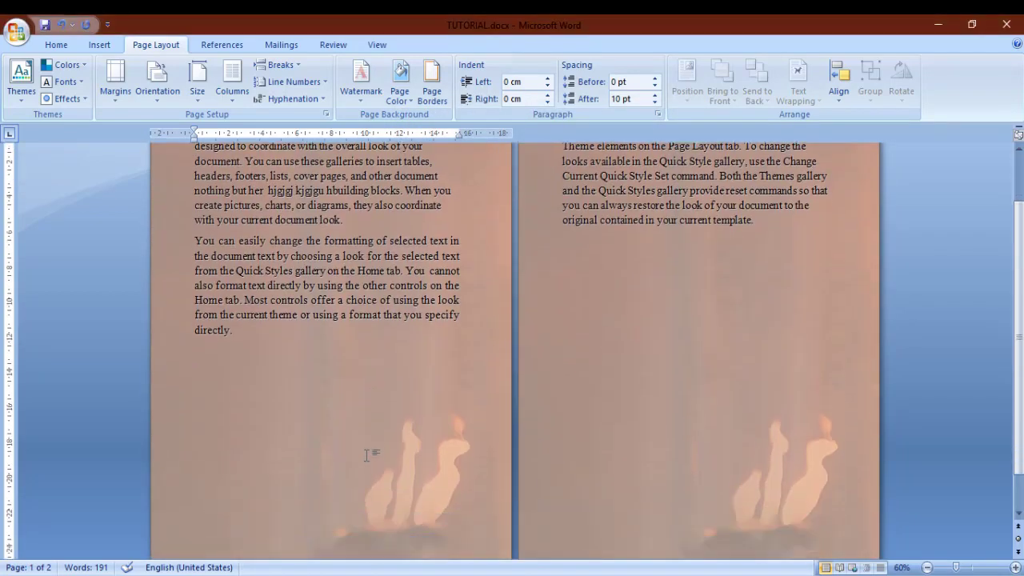
pyautogui.click(360, 84)
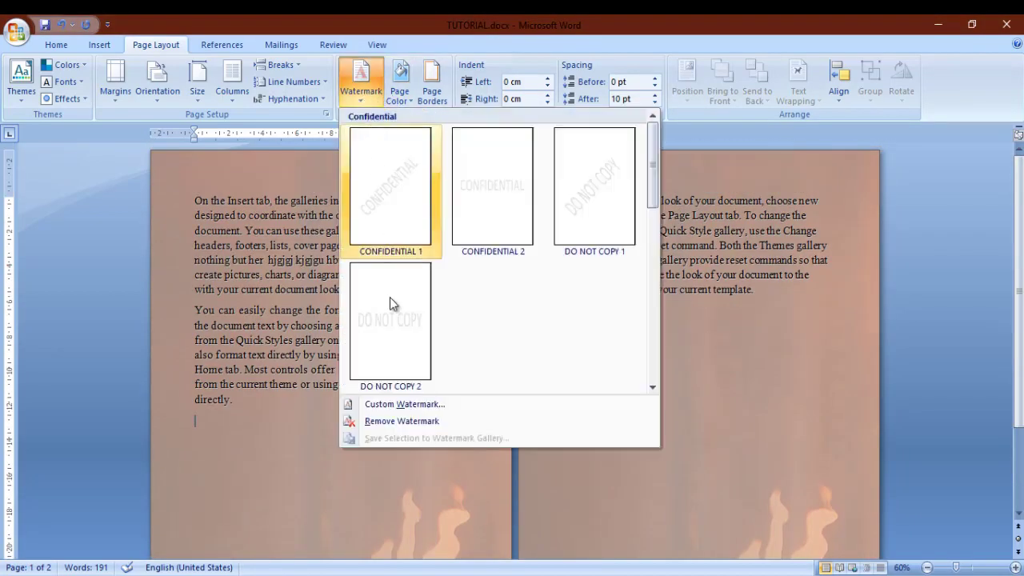
pyautogui.click(390, 422)
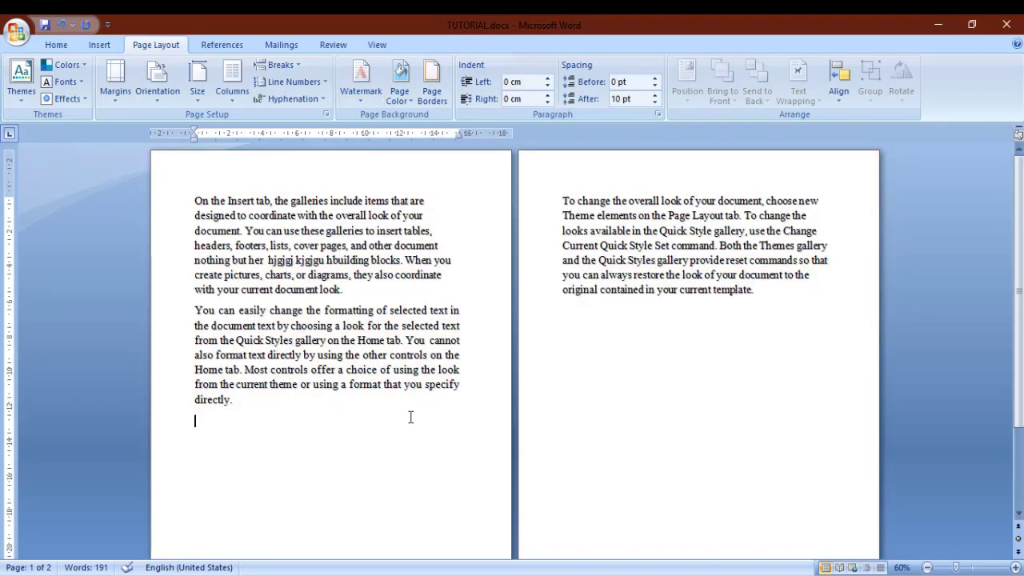
pyautogui.click(404, 94)
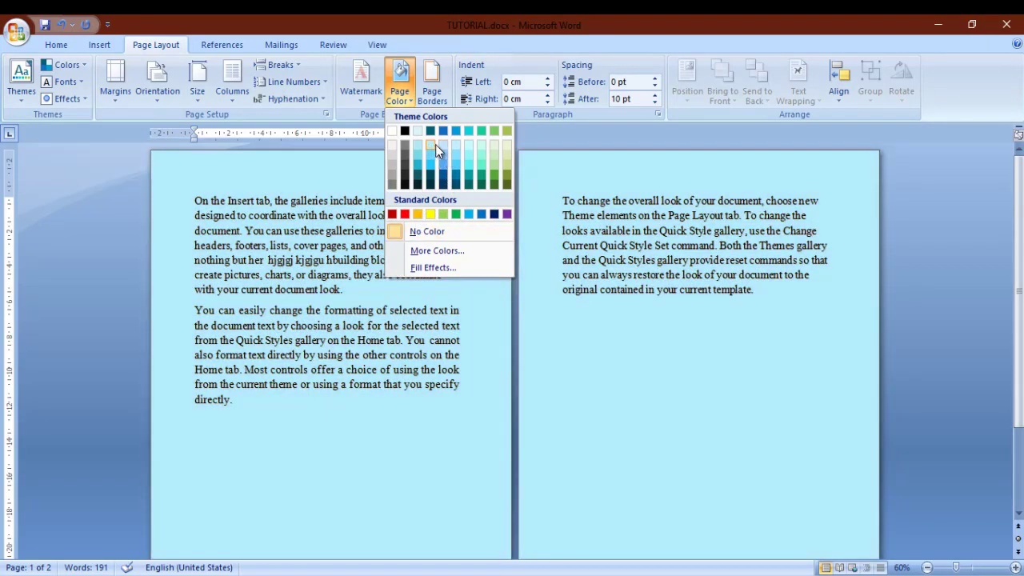
pyautogui.click(435, 144)
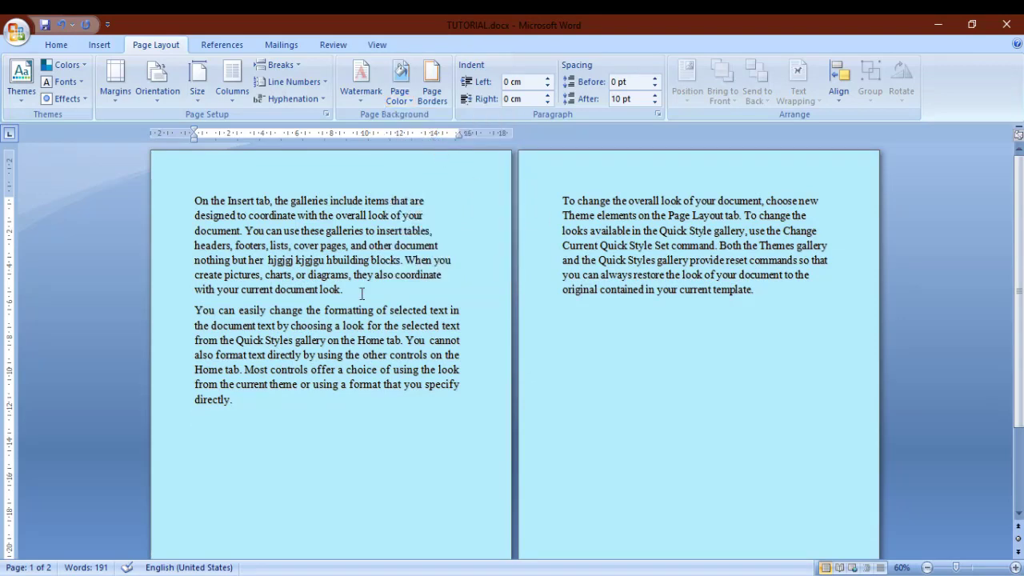
pyautogui.scroll(-3, 349, 375)
pyautogui.scroll(3, 350, 374)
pyautogui.click(400, 88)
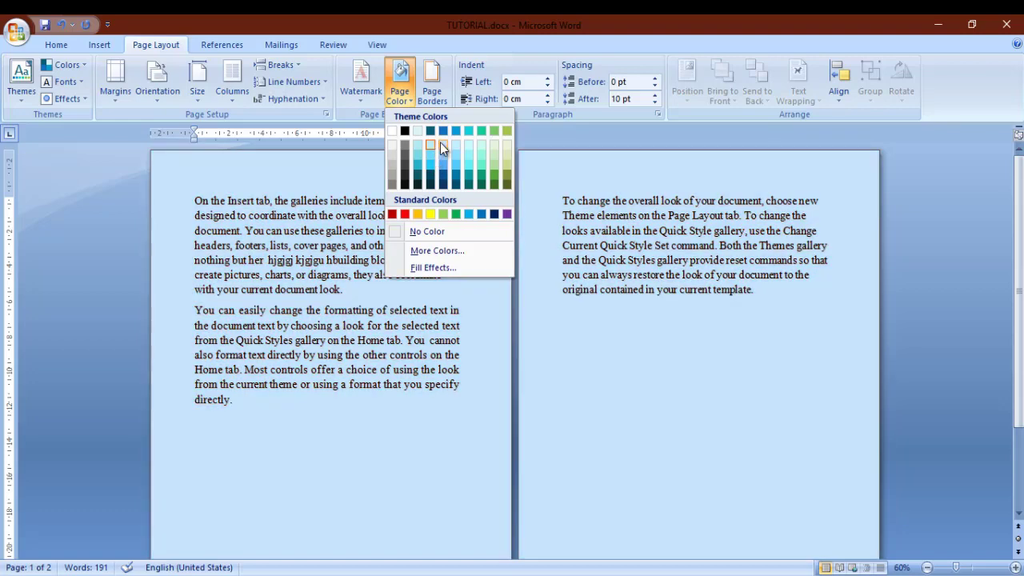
pyautogui.click(440, 142)
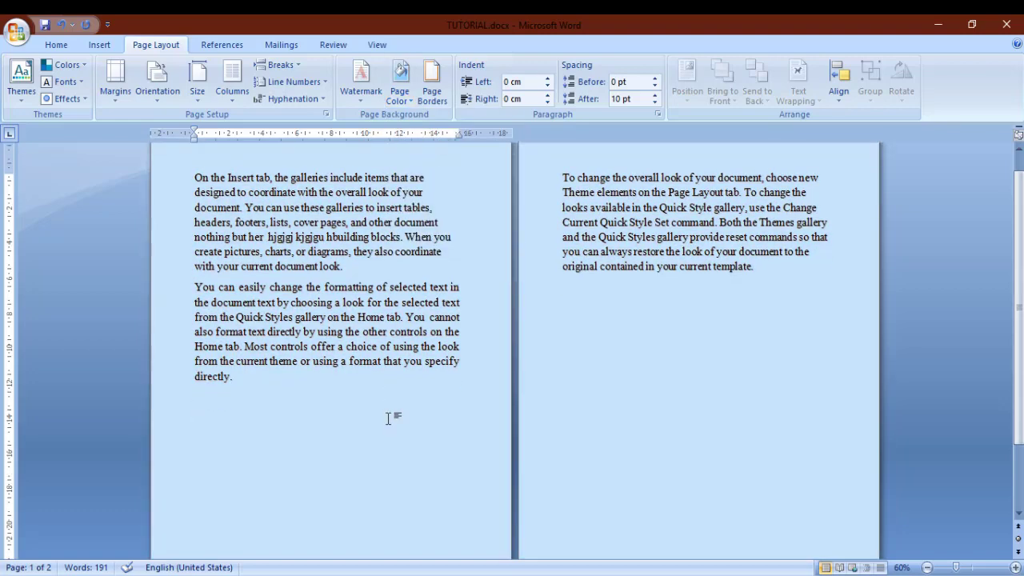
pyautogui.scroll(-3, 393, 418)
pyautogui.scroll(3, 382, 408)
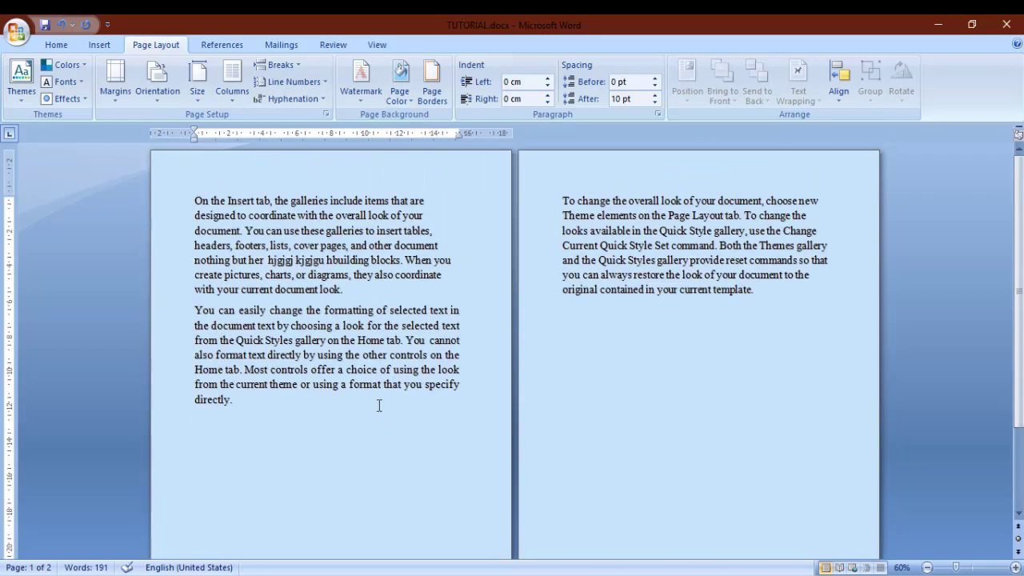
pyautogui.click(402, 103)
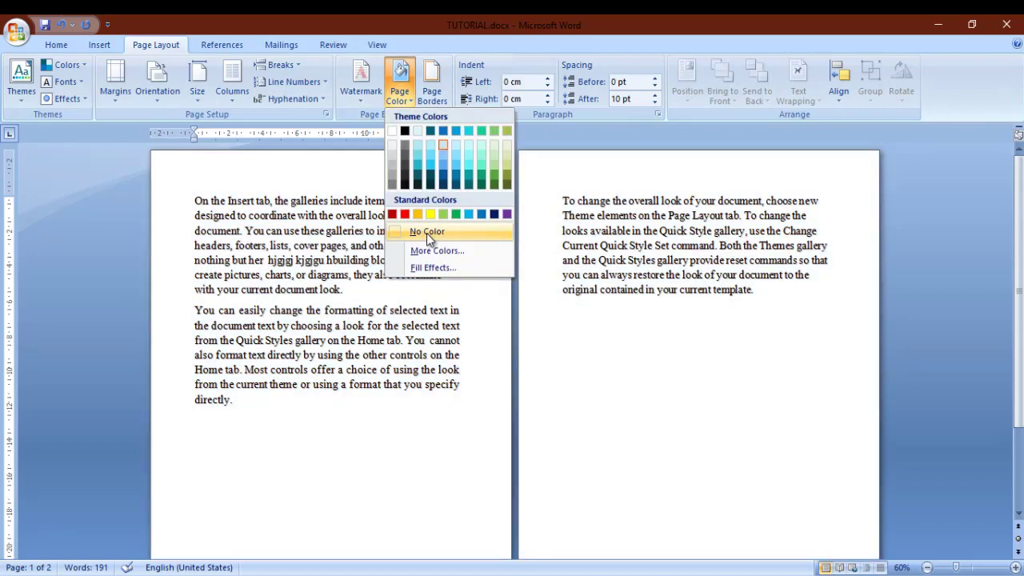
pyautogui.click(426, 233)
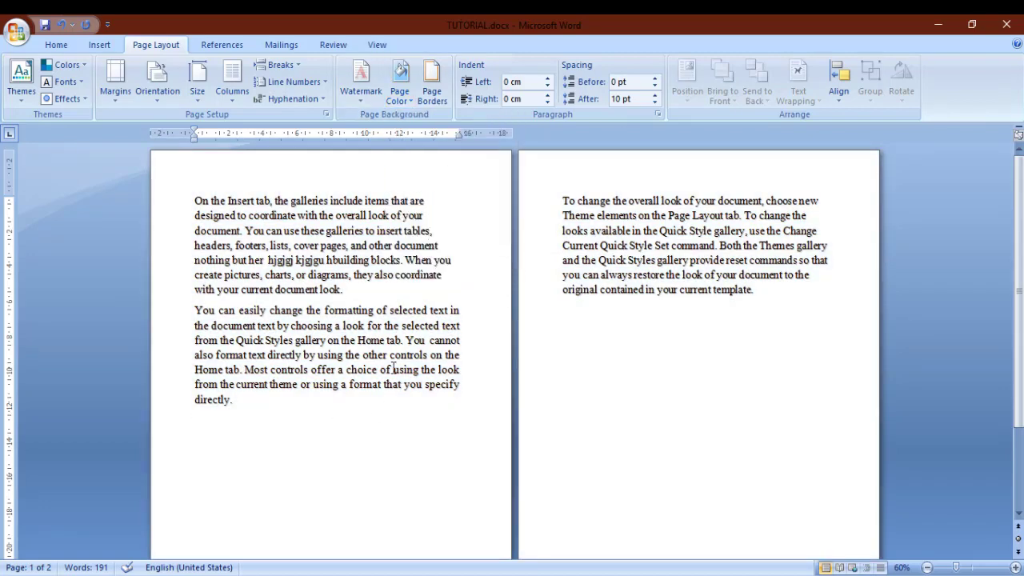
# - Choose a thick line style and red colour for the page border
pyautogui.click(433, 101)
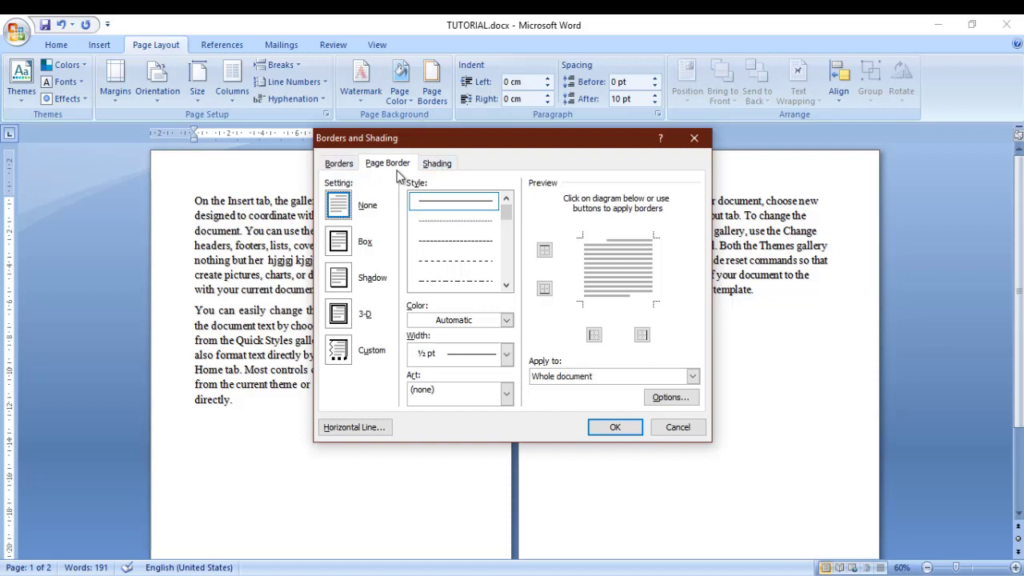
pyautogui.moveTo(425, 141); pyautogui.dragTo(503, 131)
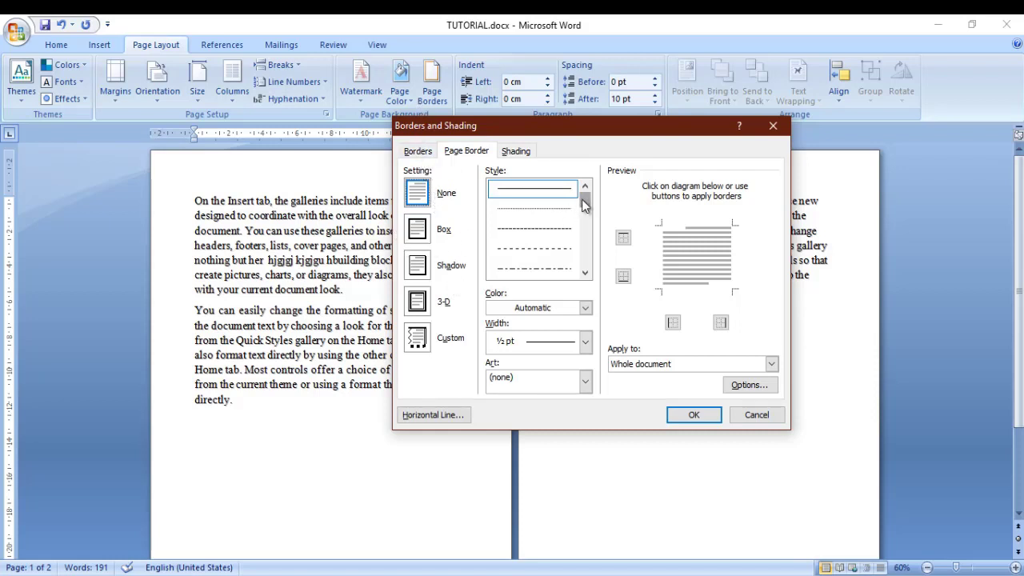
pyautogui.moveTo(583, 202); pyautogui.dragTo(583, 229)
pyautogui.click(569, 225)
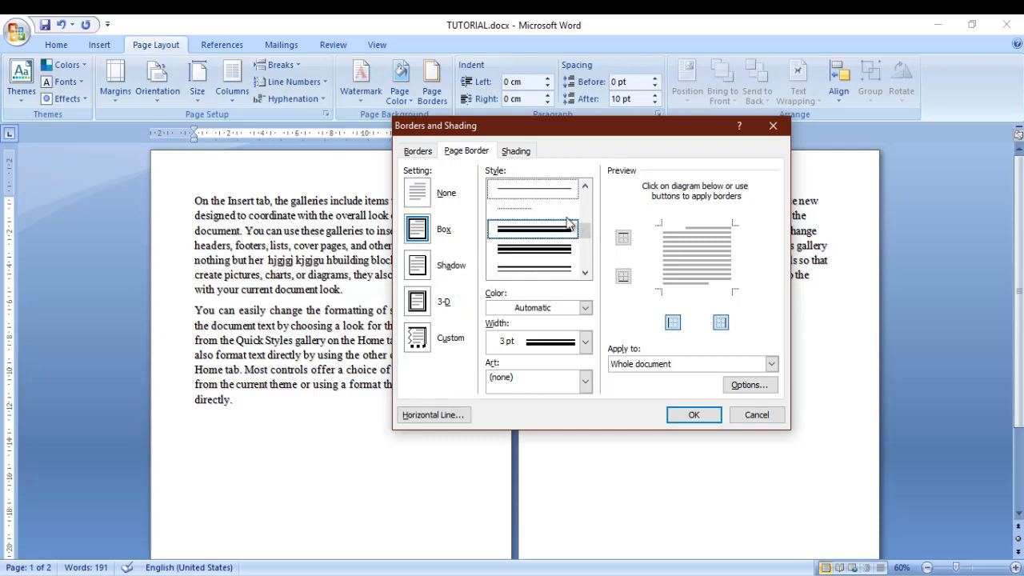
pyautogui.click(538, 254)
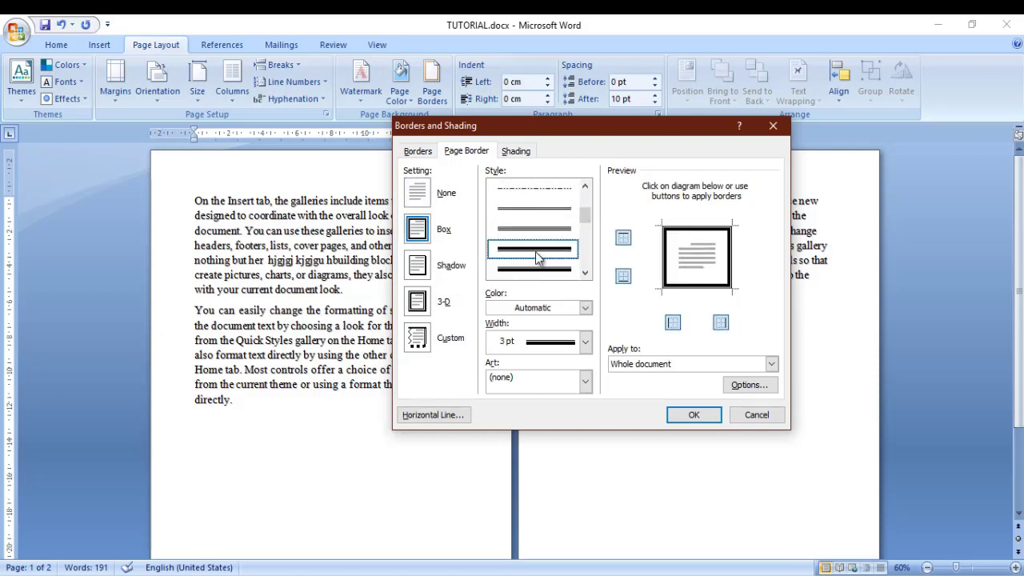
pyautogui.click(542, 270)
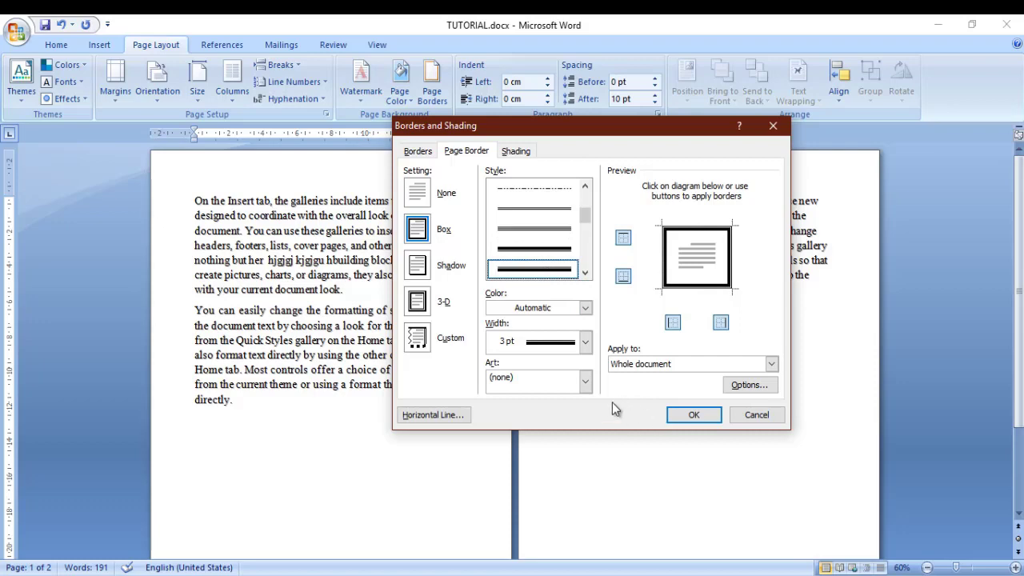
pyautogui.click(585, 308)
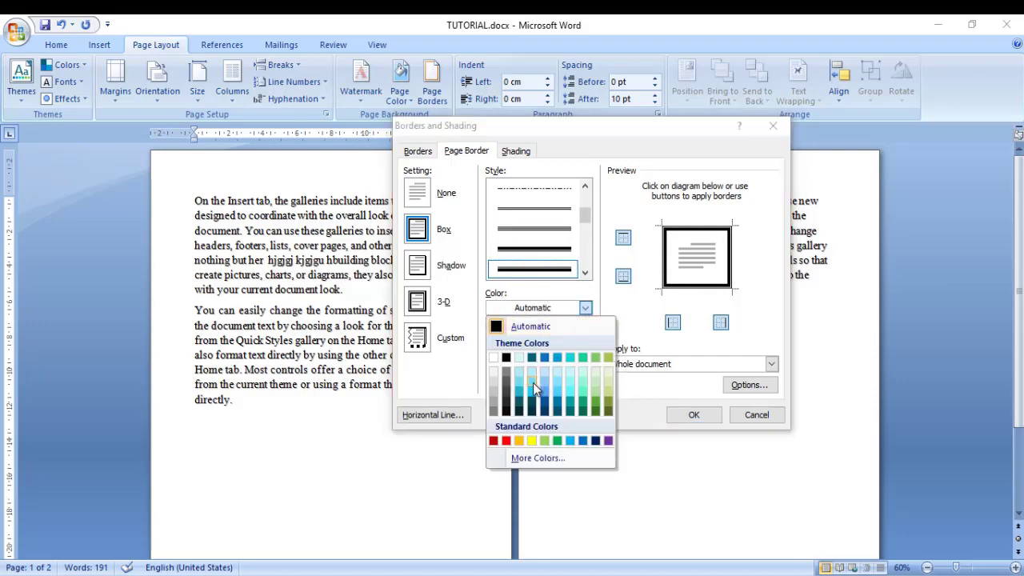
pyautogui.click(505, 440)
# - Toggle the border edges in Preview, ending with a full box on all four sides
pyautogui.click(623, 276)
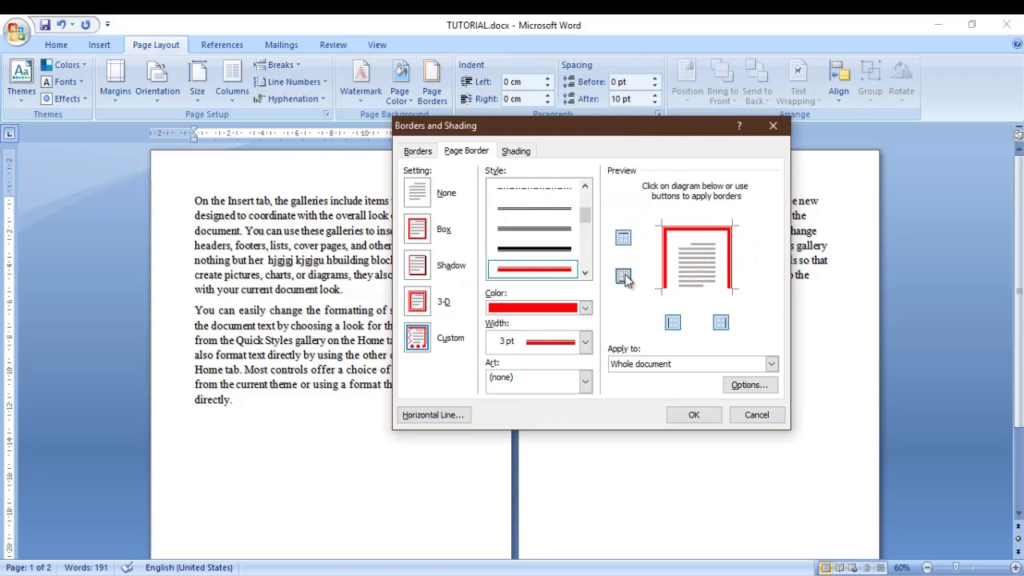
pyautogui.click(624, 238)
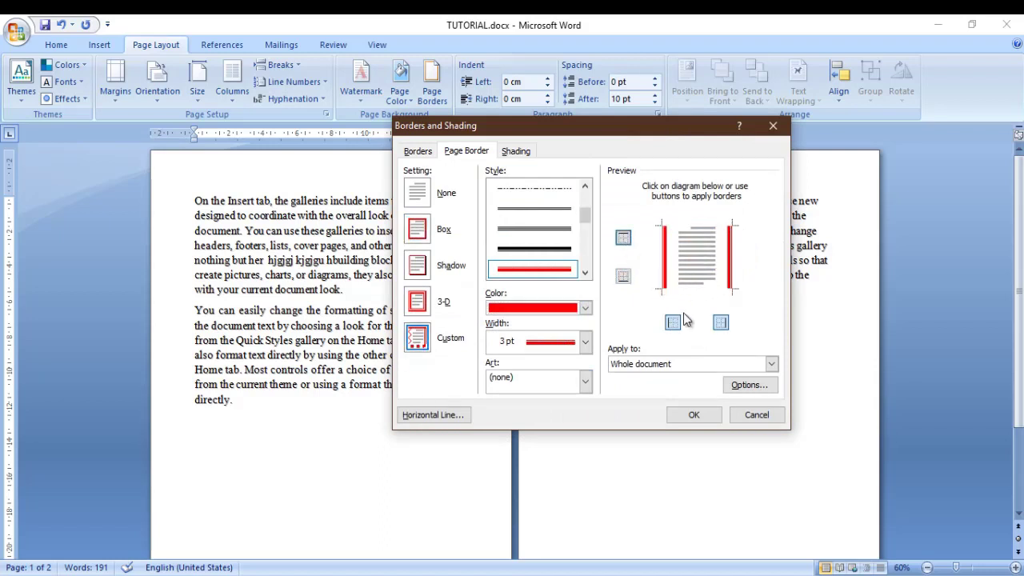
pyautogui.click(624, 237)
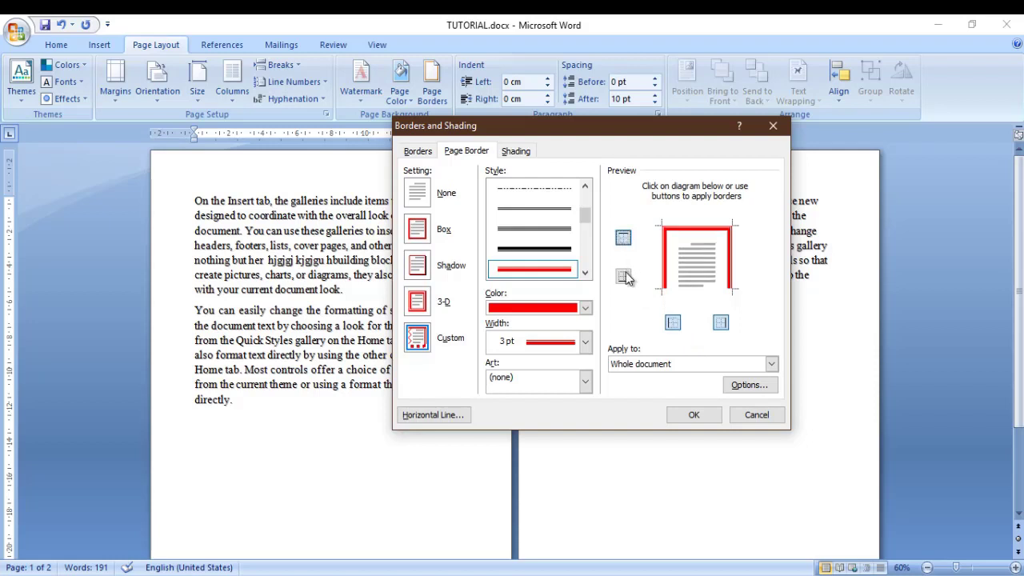
pyautogui.click(623, 276)
pyautogui.click(673, 323)
pyautogui.click(721, 324)
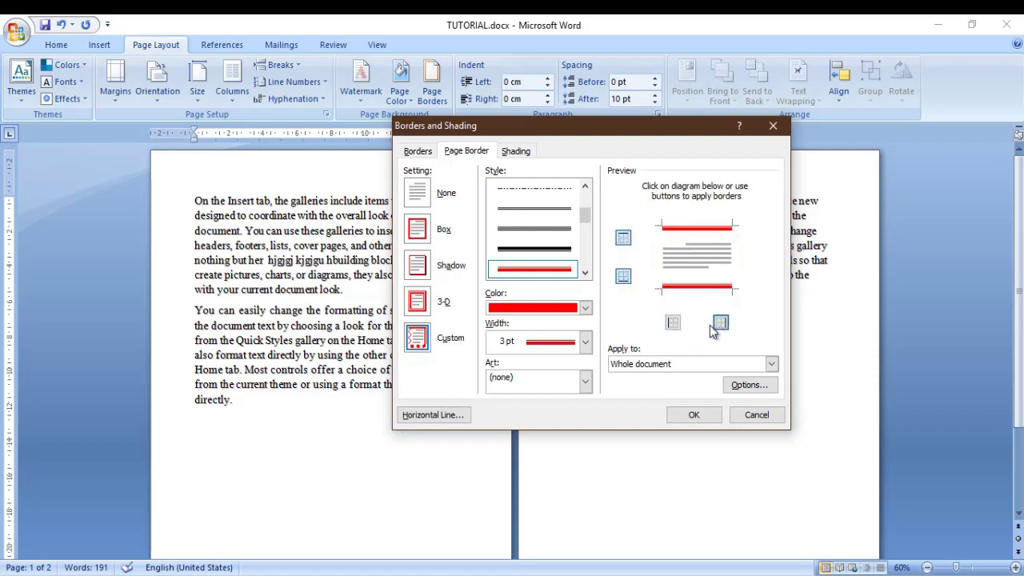
pyautogui.click(624, 276)
pyautogui.click(624, 276)
pyautogui.click(674, 324)
pyautogui.click(721, 324)
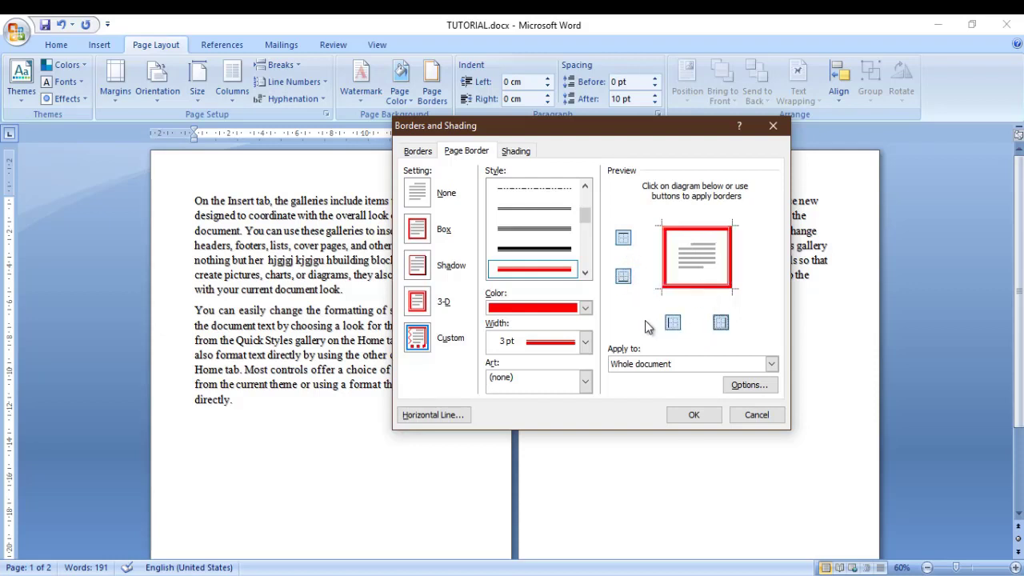
# - Apply the red 3 pt box border to the whole document
pyautogui.click(755, 365)
pyautogui.click(730, 373)
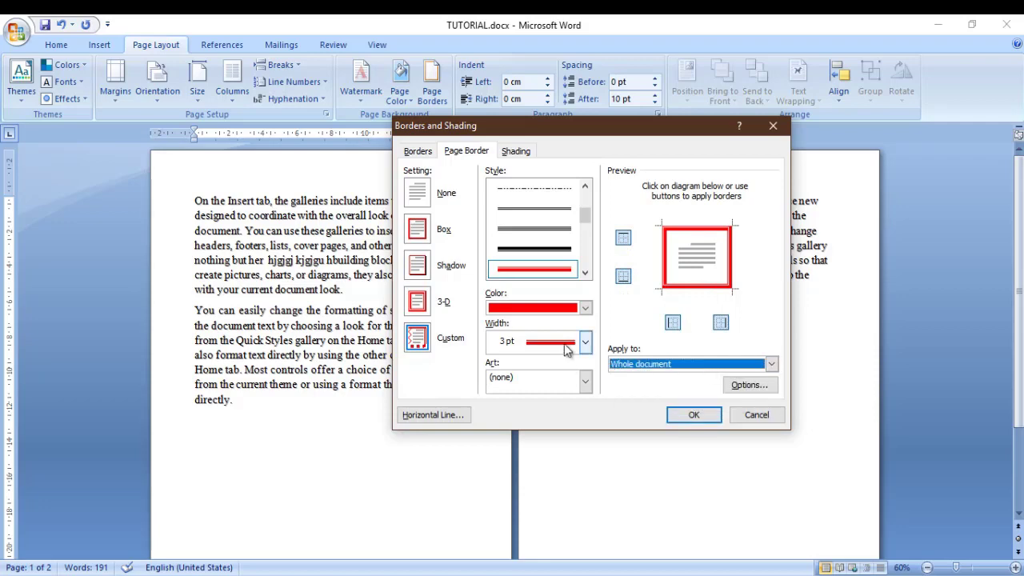
pyautogui.click(684, 417)
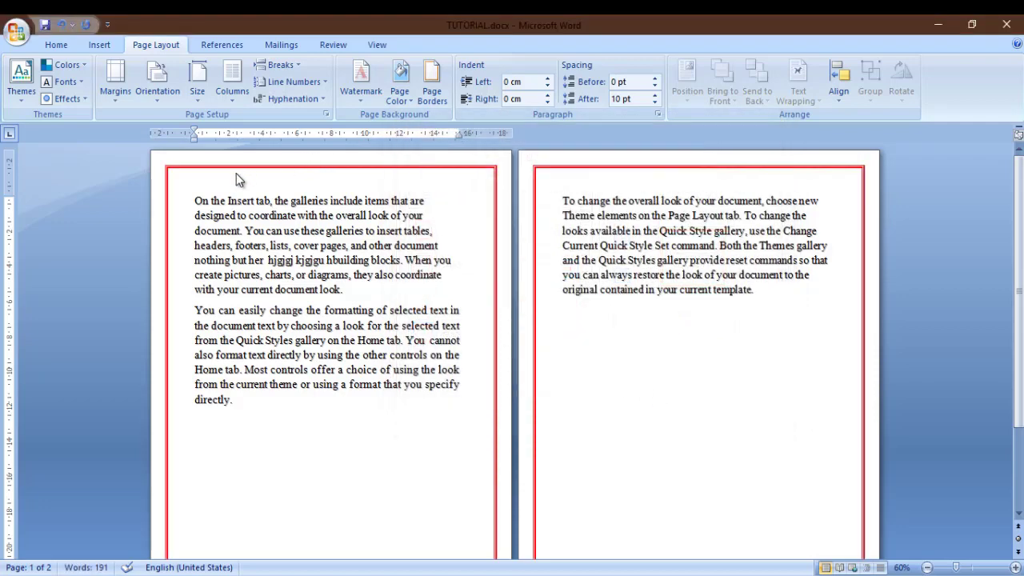
pyautogui.scroll(-3, 464, 192)
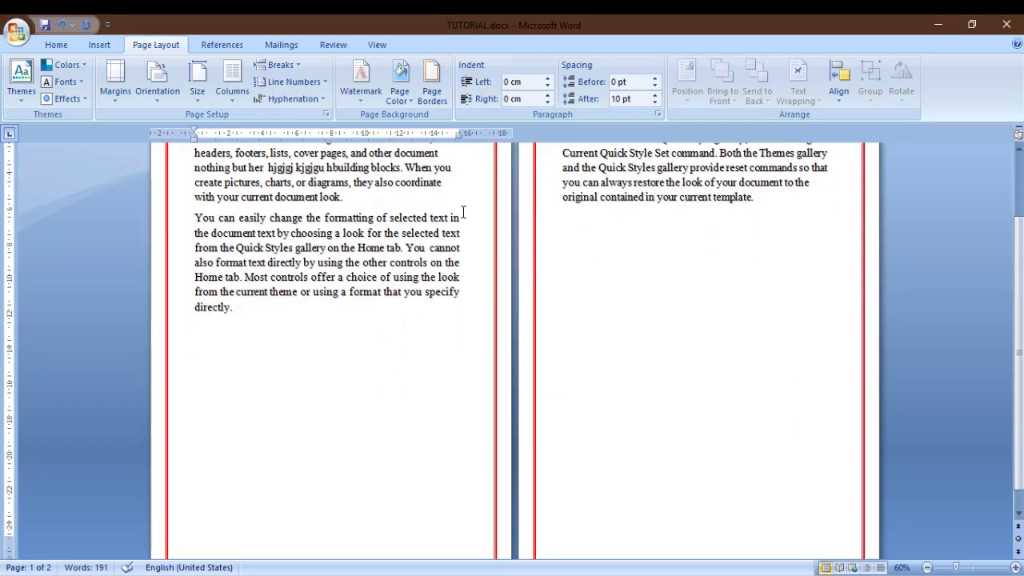
pyautogui.scroll(3, 467, 251)
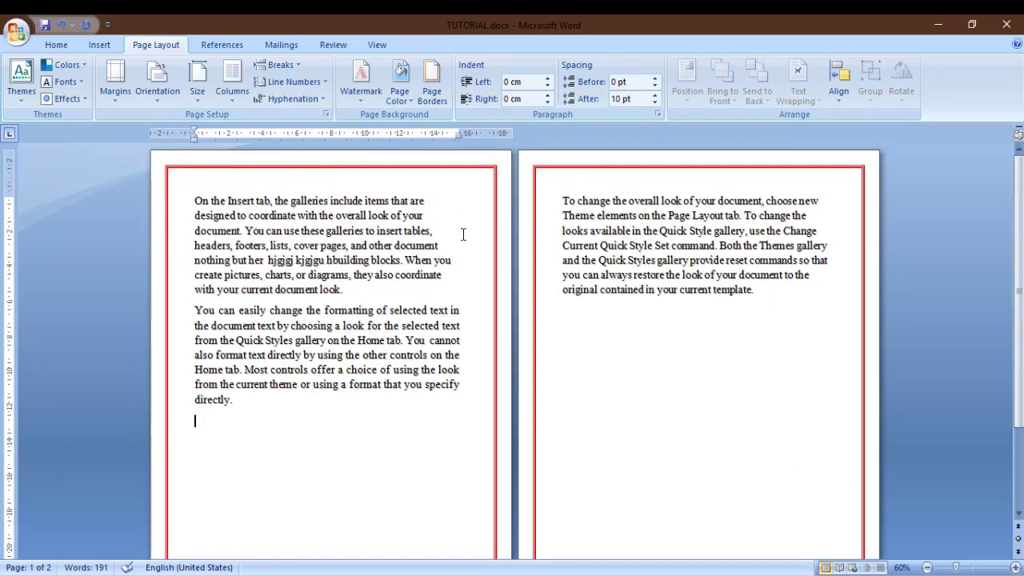
pyautogui.click(432, 84)
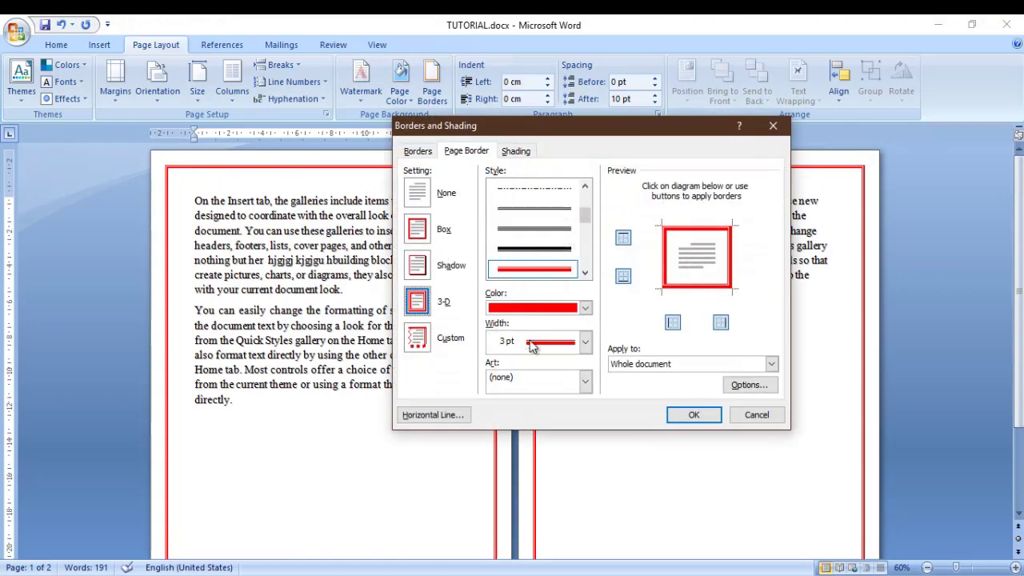
# - Replace the red line with the green star art page border
pyautogui.click(587, 383)
pyautogui.scroll(-2, 540, 445)
pyautogui.scroll(-2, 539, 444)
pyautogui.scroll(-2, 539, 444)
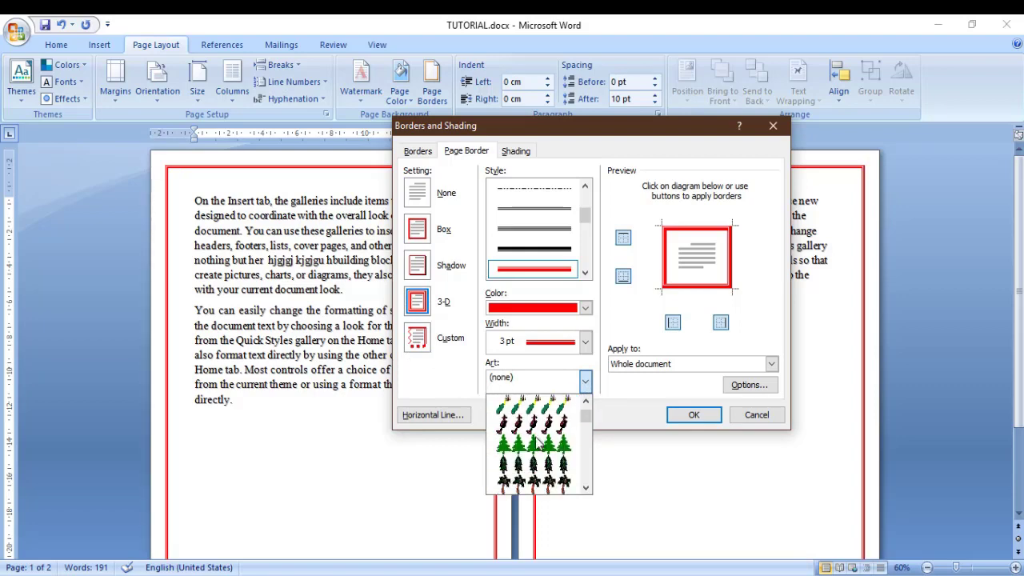
pyautogui.scroll(-2, 540, 444)
pyautogui.scroll(-2, 536, 441)
pyautogui.scroll(-2, 536, 443)
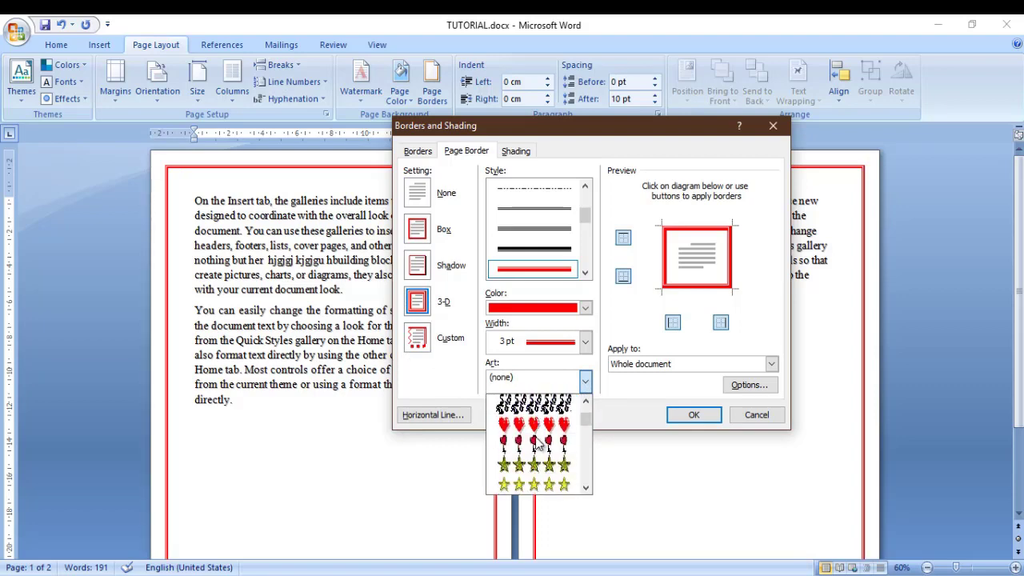
pyautogui.scroll(-1, 539, 443)
pyautogui.click(534, 424)
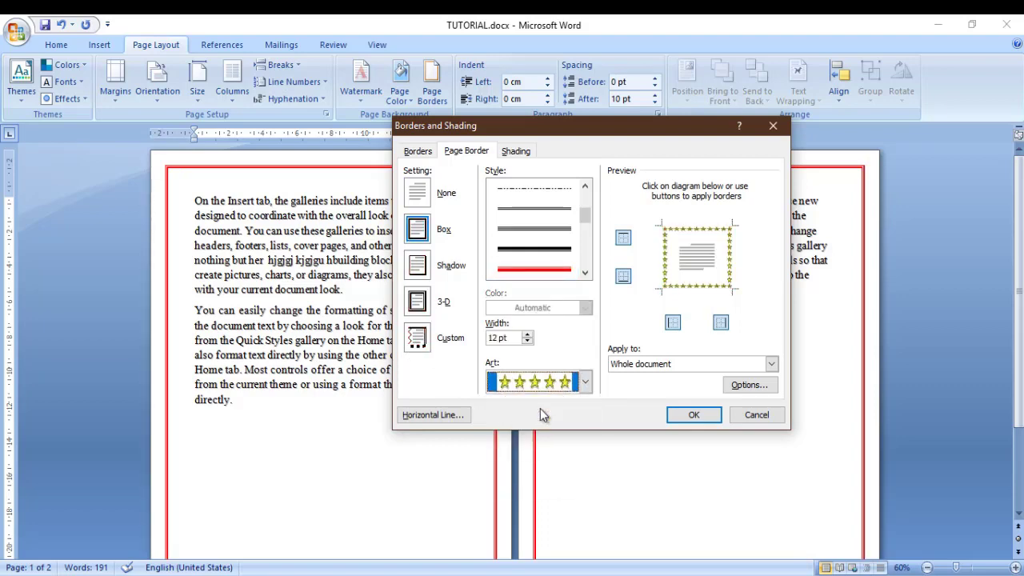
pyautogui.click(691, 417)
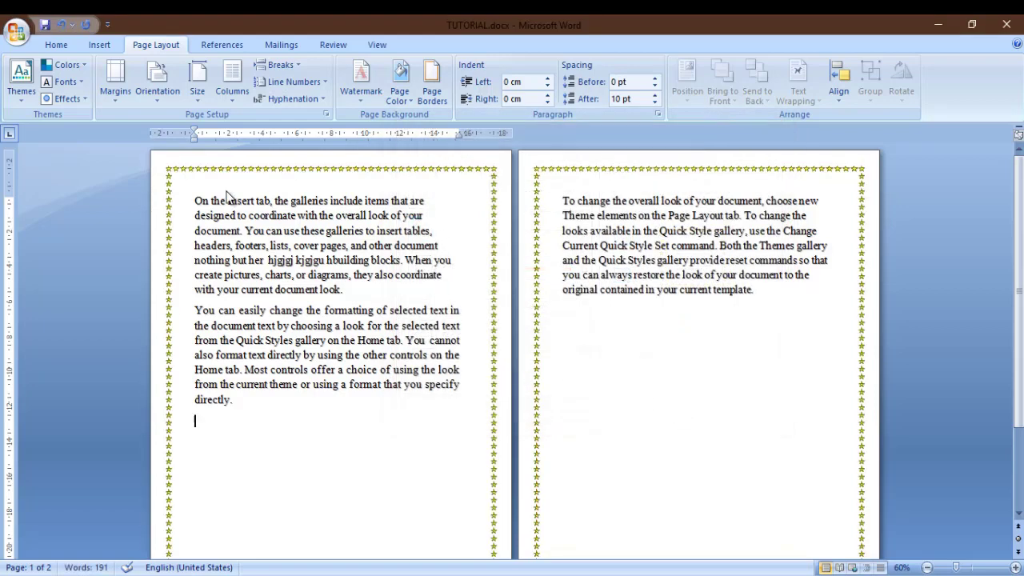
# - Add blank lines after page 2's text to create a blank third page
pyautogui.scroll(-3, 410, 330)
pyautogui.click(668, 504)
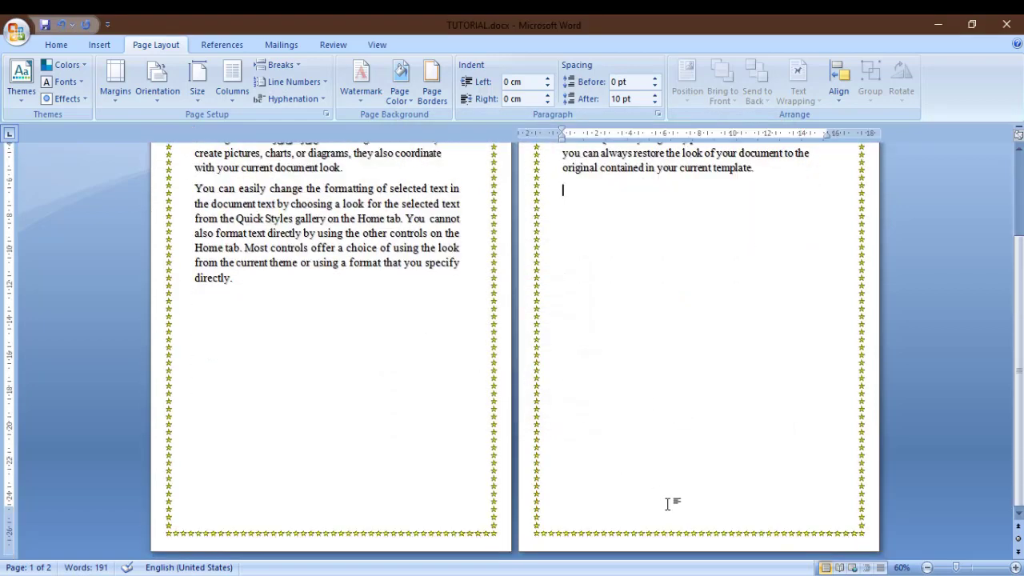
pyautogui.press('Return')
pyautogui.press('Return')
pyautogui.press('Return')
pyautogui.press('Return')
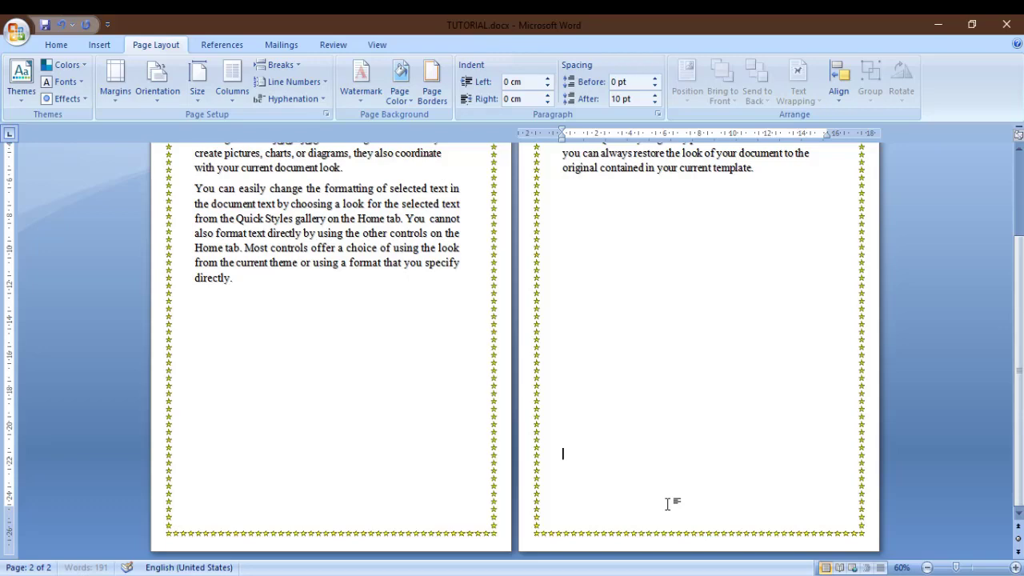
pyautogui.press('Return')
pyautogui.press('Return')
pyautogui.press('Return')
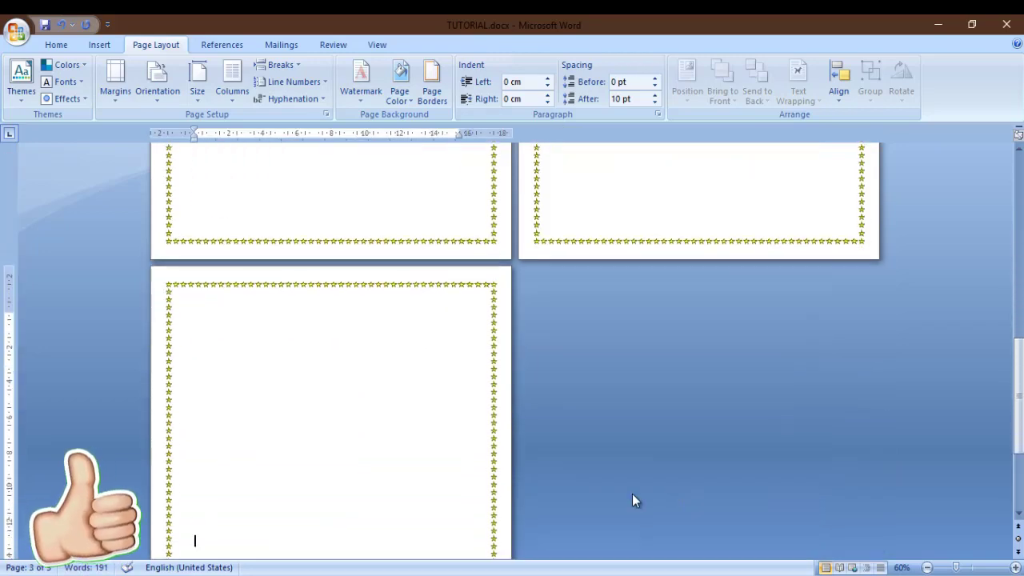
pyautogui.scroll(2, 569, 306)
pyautogui.scroll(4, 491, 316)
pyautogui.scroll(3, 492, 316)
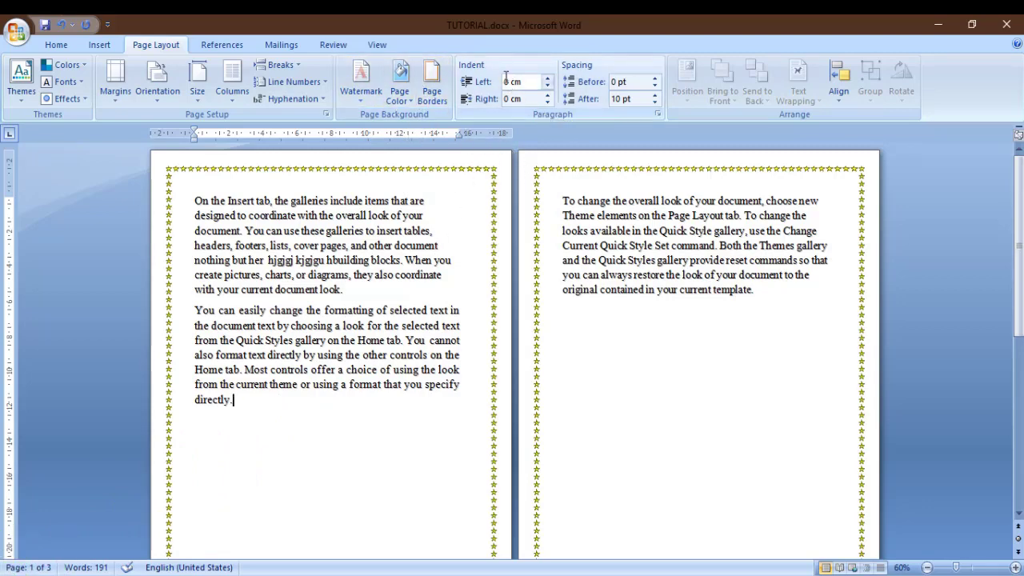
# - Raise the second paragraph's left indent to 1.3 cm from the Page Layout tab
pyautogui.click(96, 45)
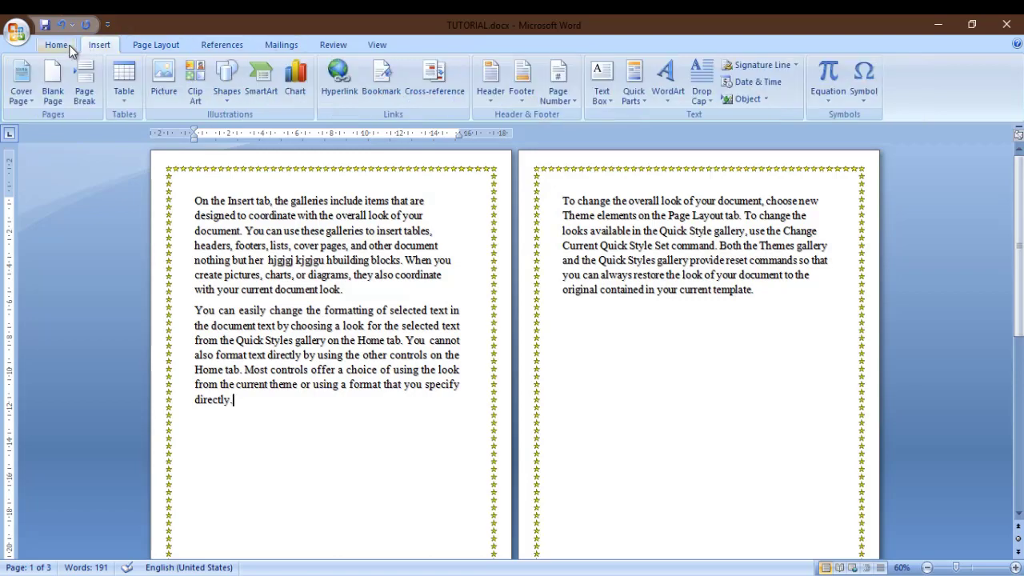
pyautogui.click(56, 44)
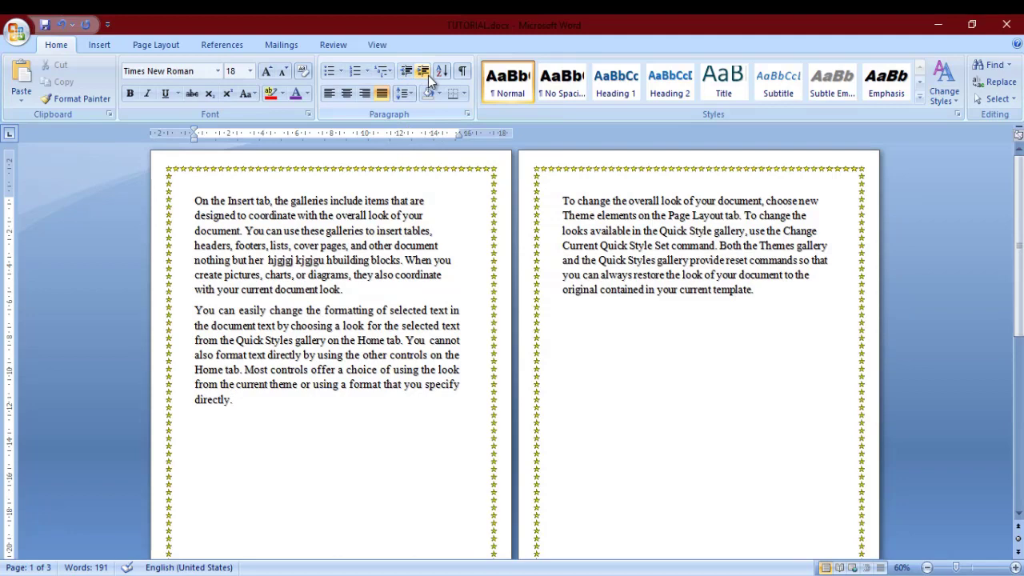
pyautogui.click(153, 43)
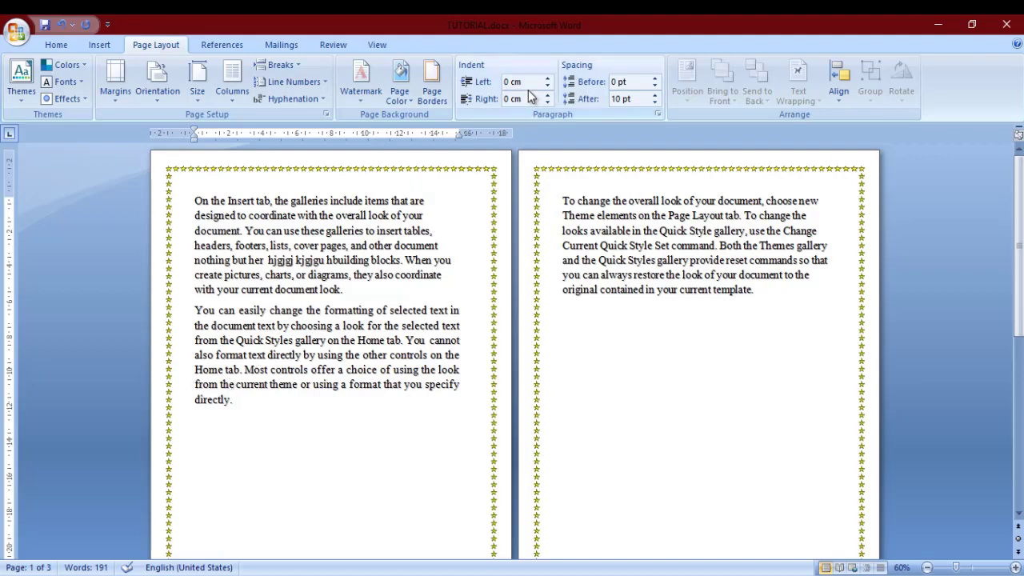
pyautogui.click(548, 82)
pyautogui.click(548, 82)
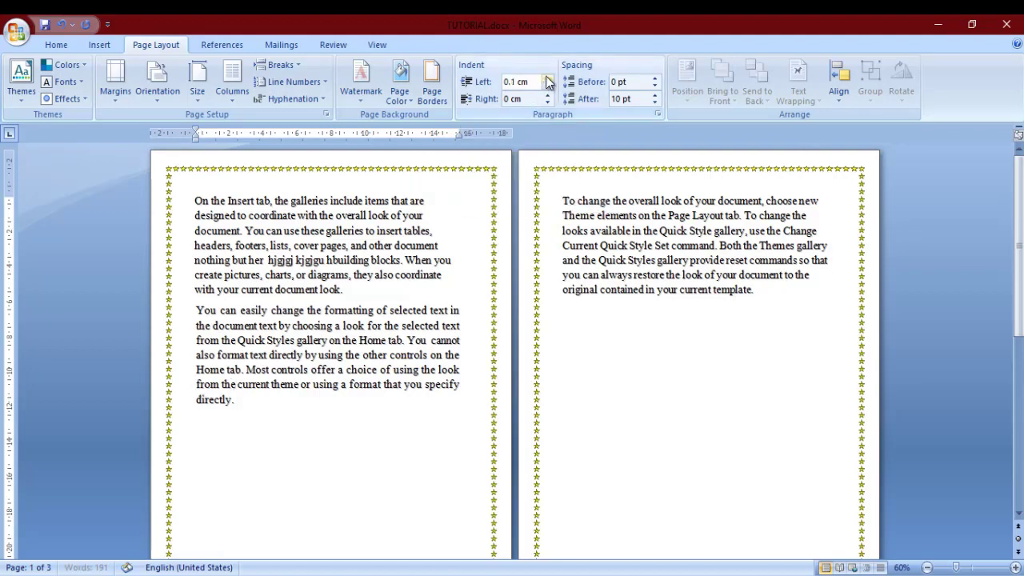
pyautogui.click(548, 82)
pyautogui.click(548, 82)
pyautogui.click(548, 82)
pyautogui.click(548, 81)
pyautogui.doubleClick(548, 82)
pyautogui.click(548, 81)
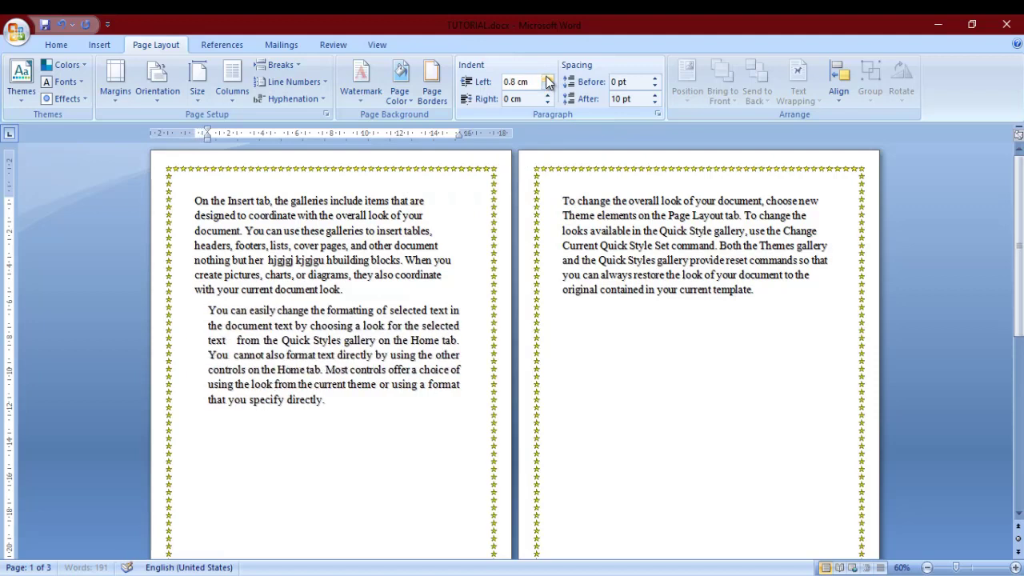
pyautogui.doubleClick(548, 81)
pyautogui.doubleClick(548, 81)
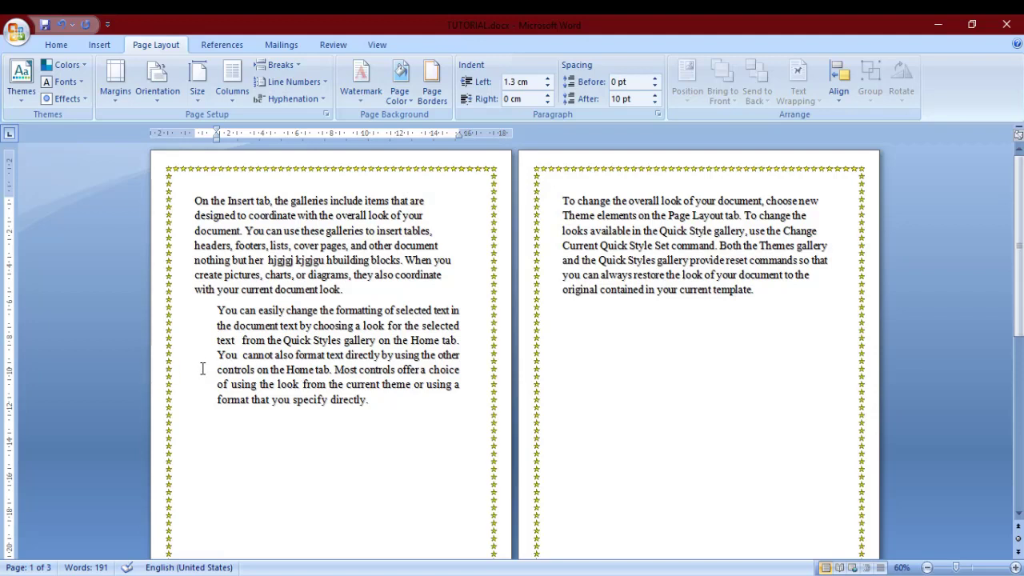
# - Reduce the second paragraph's left indent to 0.9 cm, then reset it to 0 cm
pyautogui.doubleClick(548, 86)
pyautogui.doubleClick(547, 86)
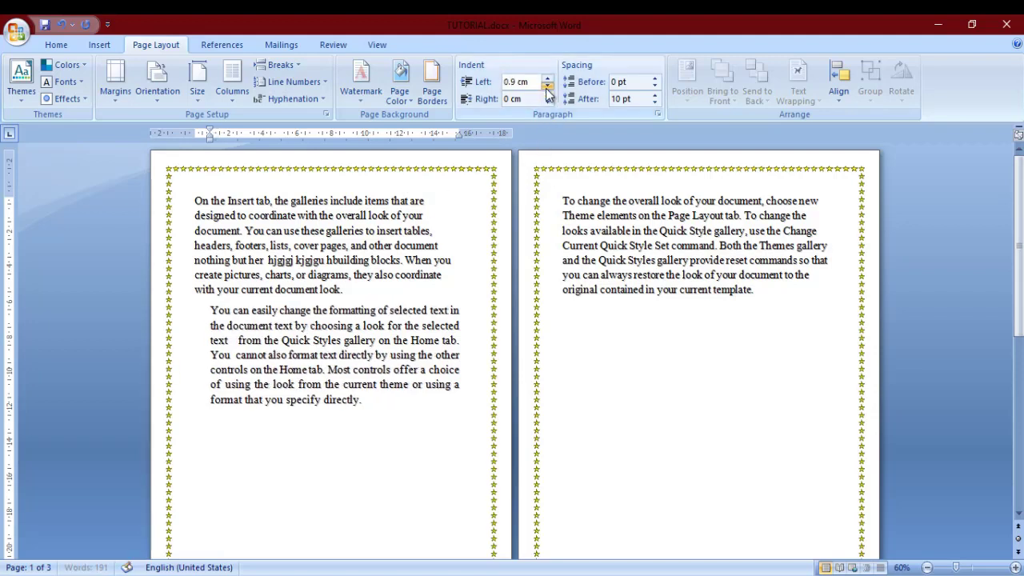
pyautogui.doubleClick(547, 86)
pyautogui.doubleClick(547, 85)
pyautogui.doubleClick(547, 85)
pyautogui.doubleClick(547, 85)
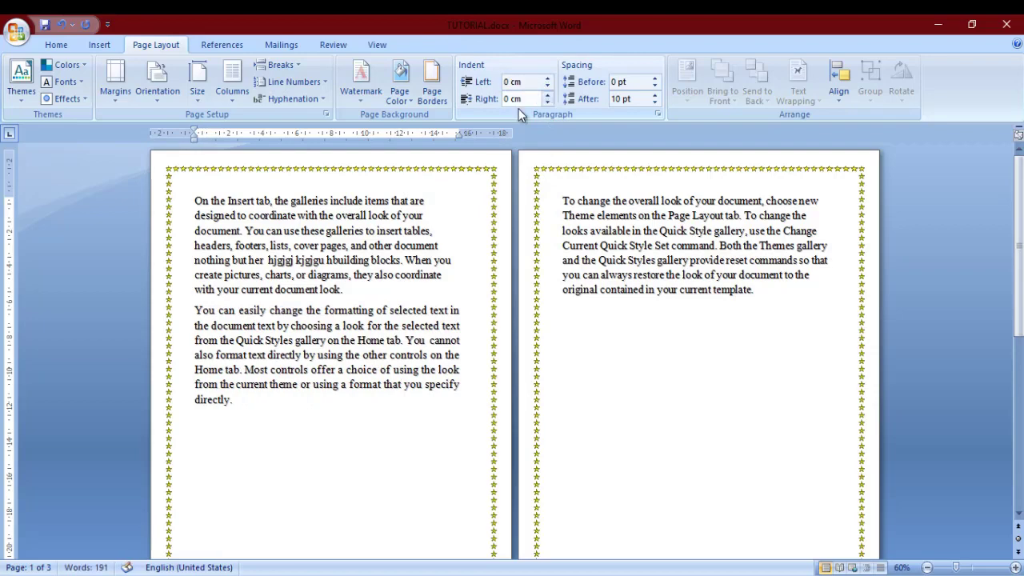
# - Set the second paragraph's right indent to 0.1 cm with the Indent Right spinner
pyautogui.doubleClick(547, 97)
pyautogui.doubleClick(547, 96)
pyautogui.doubleClick(546, 96)
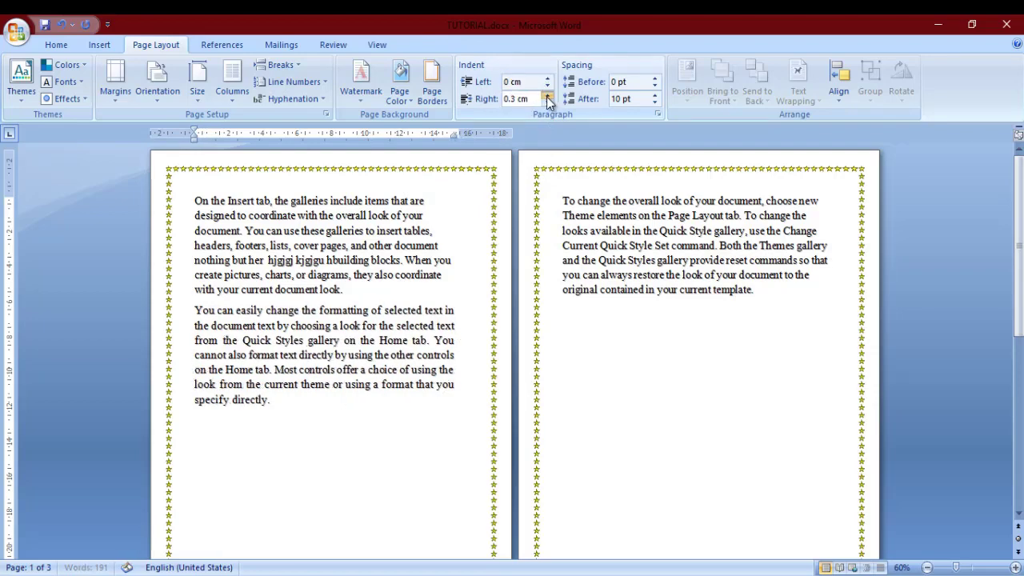
pyautogui.doubleClick(546, 97)
pyautogui.moveTo(546, 97); pyautogui.dragTo(546, 97)
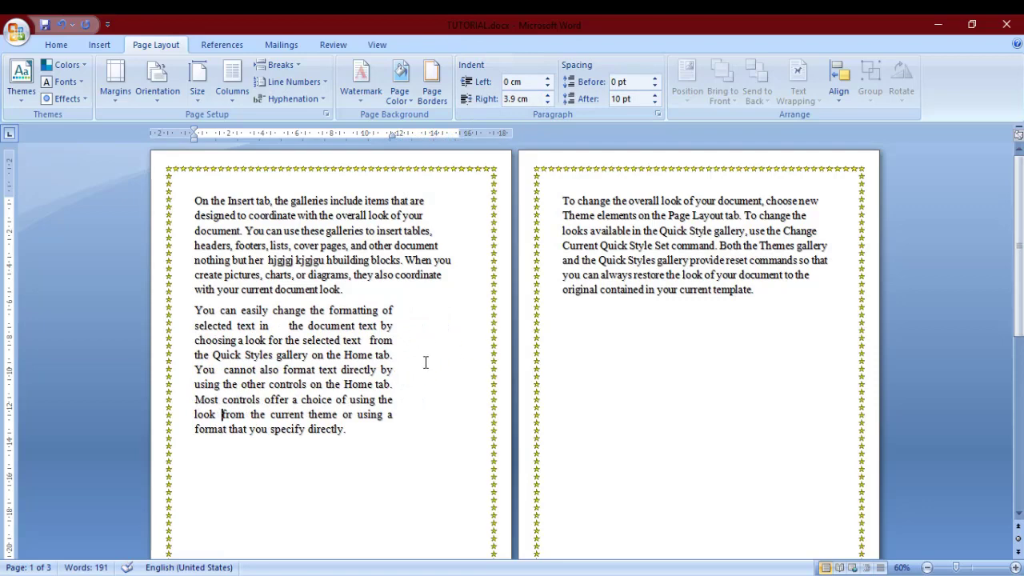
pyautogui.moveTo(550, 101); pyautogui.dragTo(550, 102)
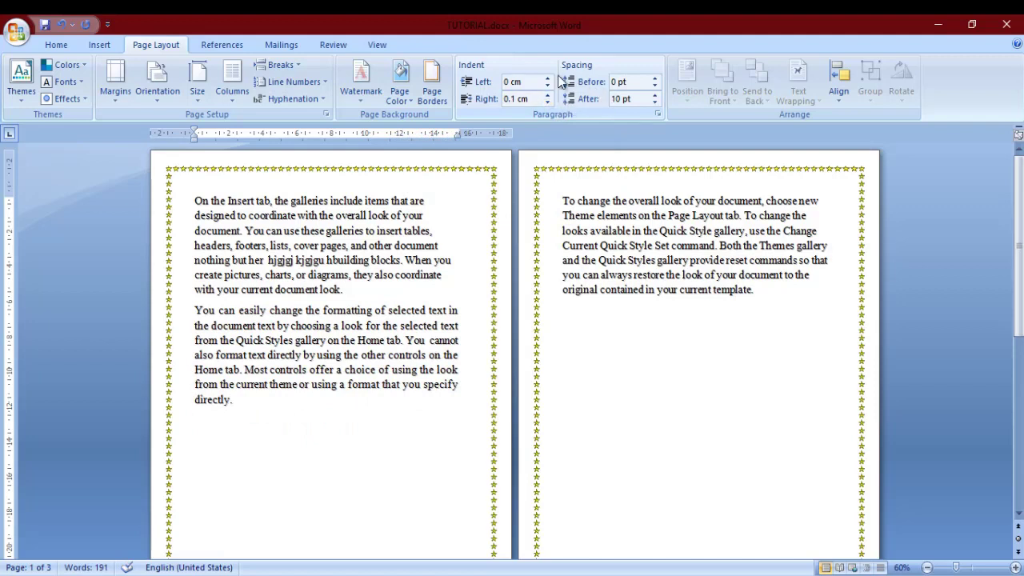
pyautogui.click(50, 44)
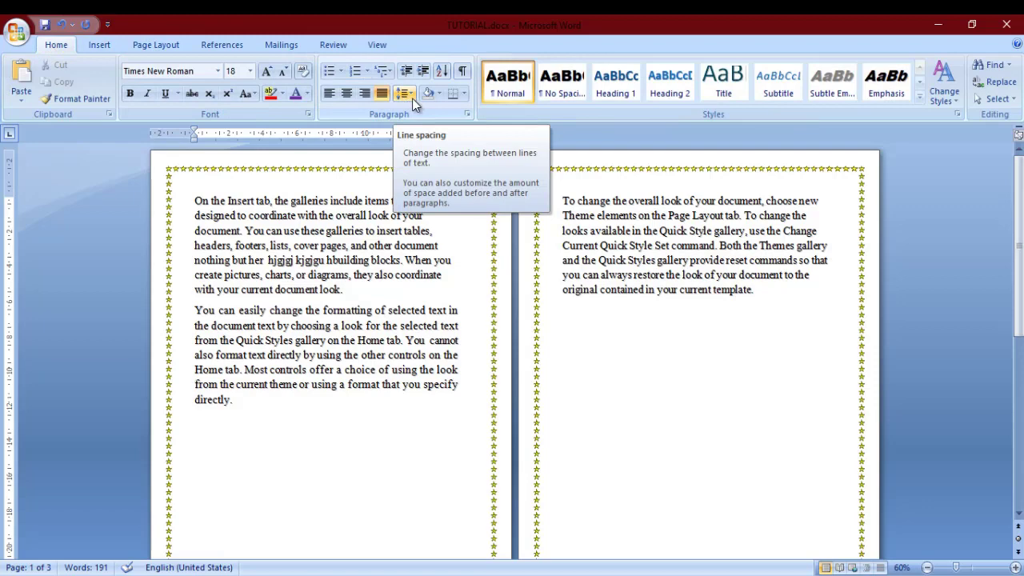
pyautogui.click(164, 49)
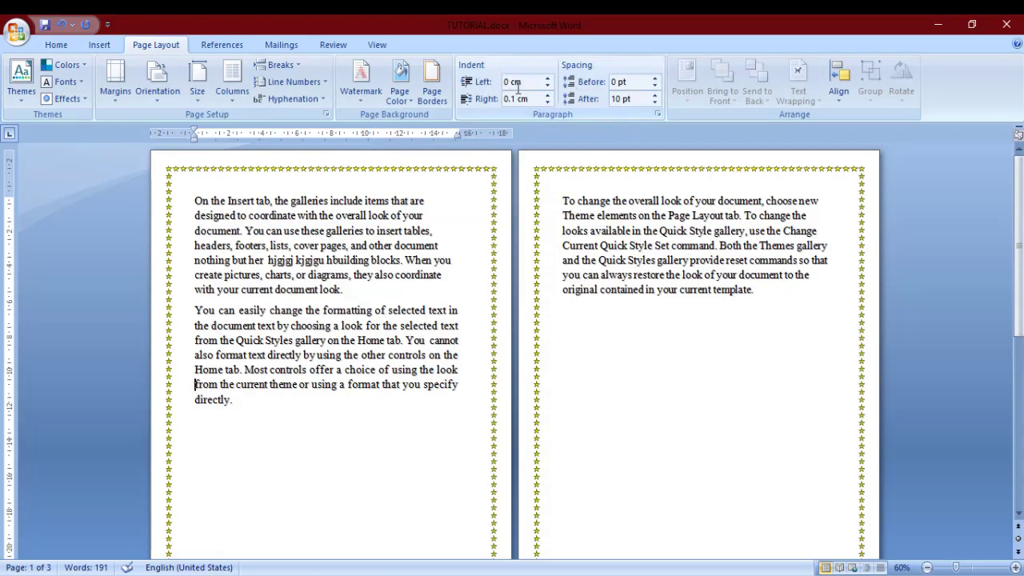
# - Increase the spacing before the second paragraph to push it down the page
pyautogui.tripleClick(399, 325)
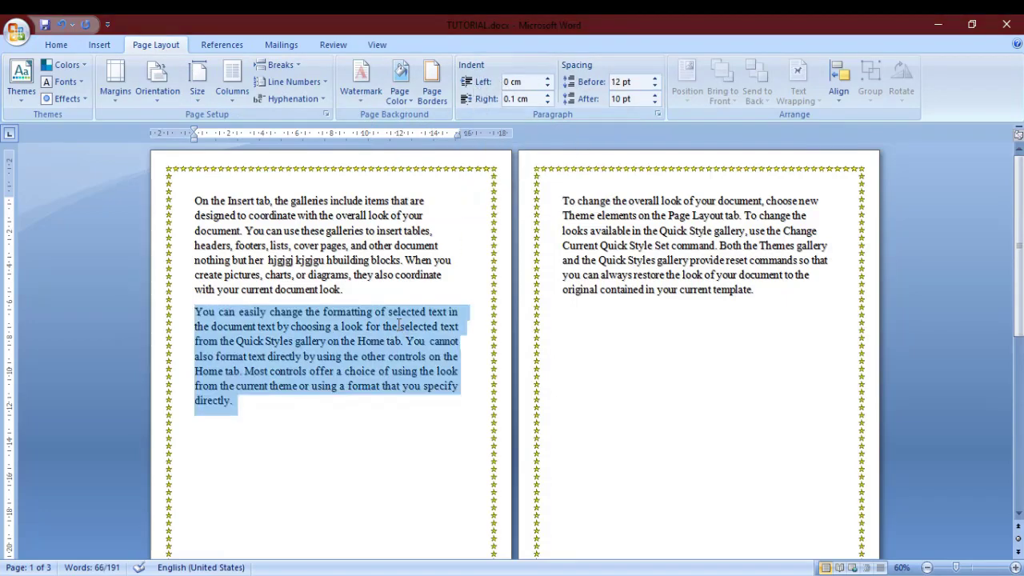
pyautogui.click(398, 325)
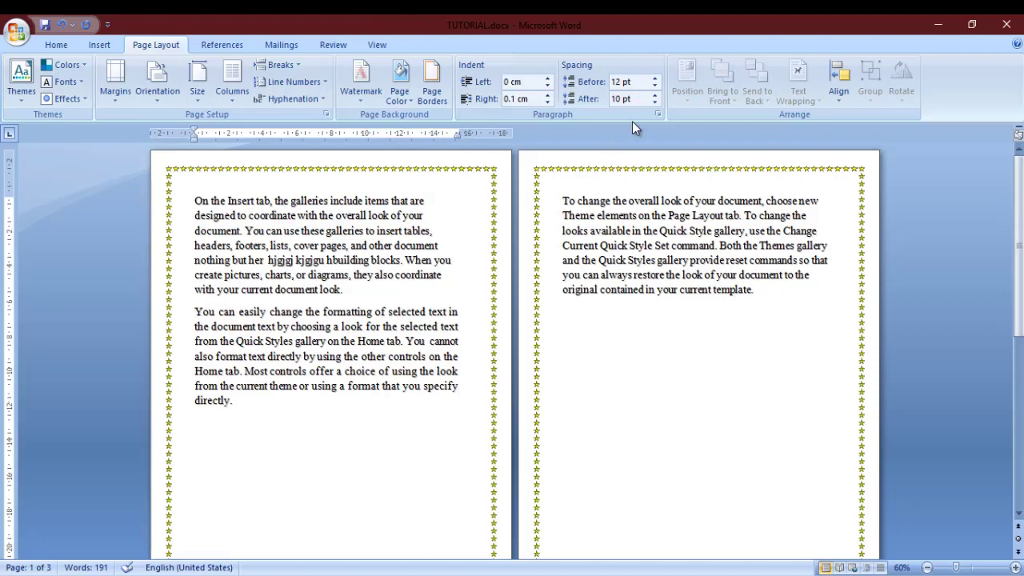
pyautogui.click(655, 78)
pyautogui.click(654, 79)
pyautogui.click(654, 78)
pyautogui.click(654, 78)
pyautogui.click(655, 79)
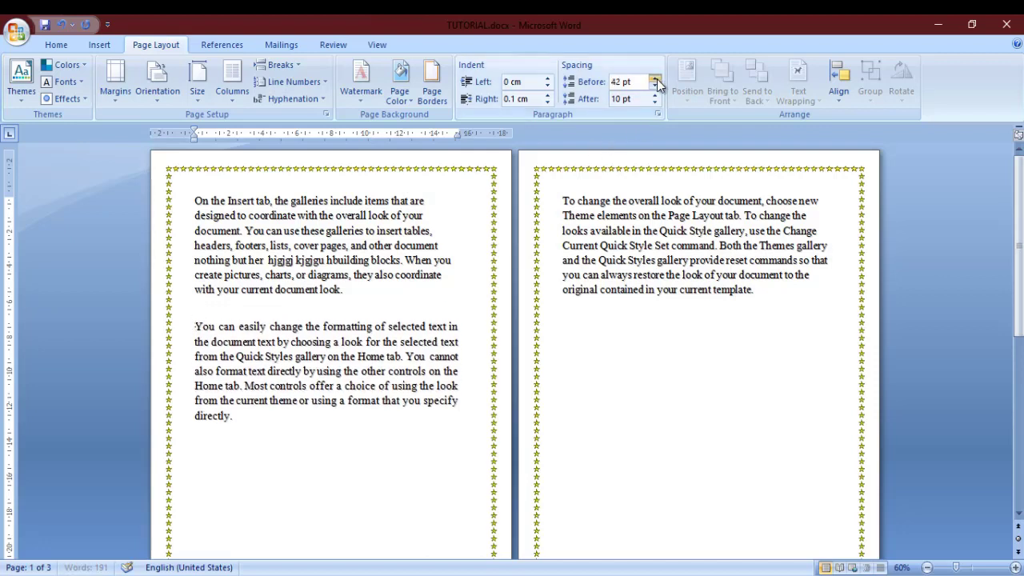
pyautogui.click(655, 79)
pyautogui.doubleClick(655, 79)
pyautogui.tripleClick(654, 78)
pyautogui.tripleClick(654, 79)
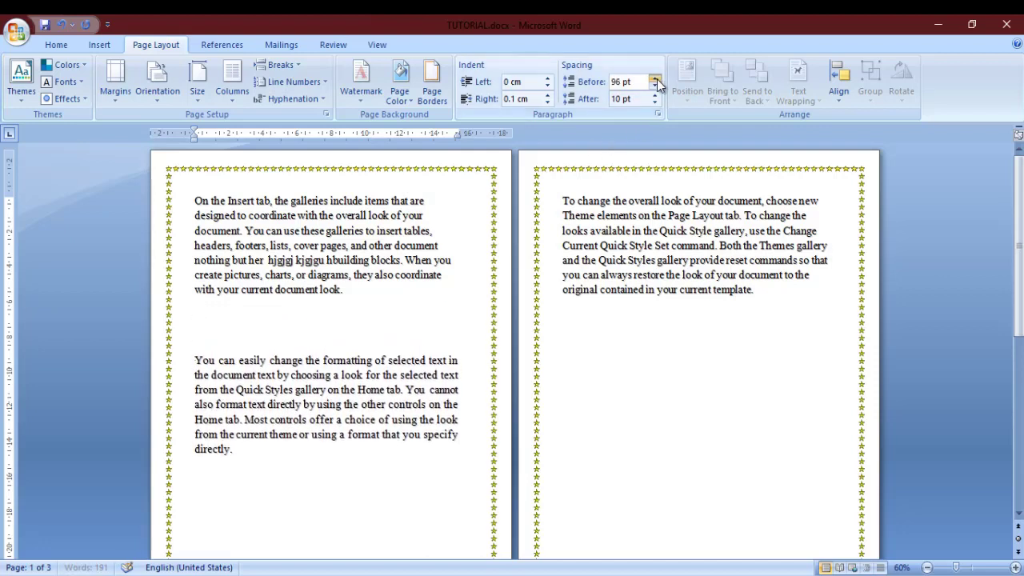
# - Reduce the spacing before the second paragraph to 24 pt
pyautogui.click(654, 86)
pyautogui.click(654, 85)
pyautogui.doubleClick(654, 85)
pyautogui.doubleClick(655, 85)
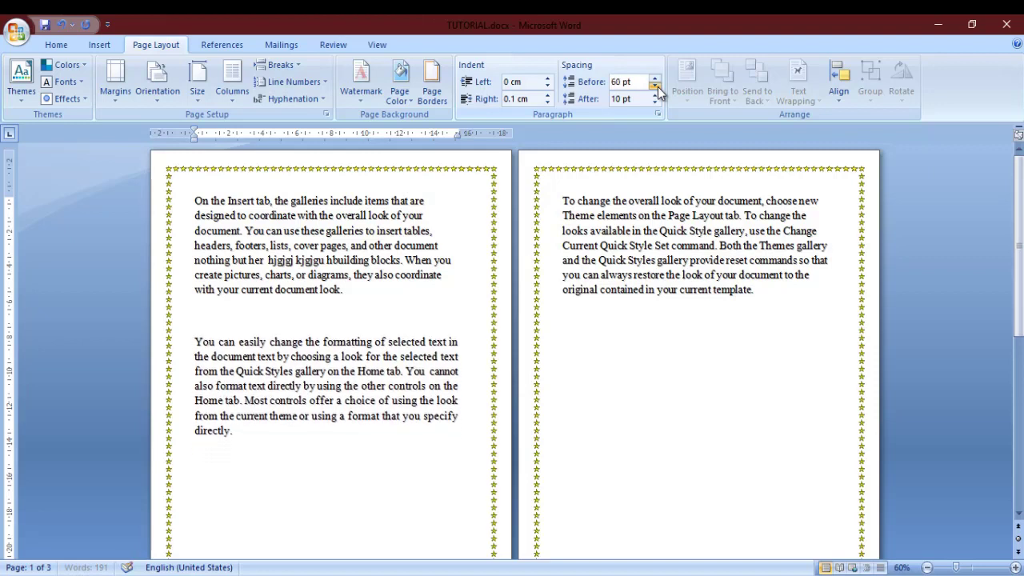
pyautogui.doubleClick(655, 85)
pyautogui.doubleClick(654, 85)
pyautogui.doubleClick(655, 86)
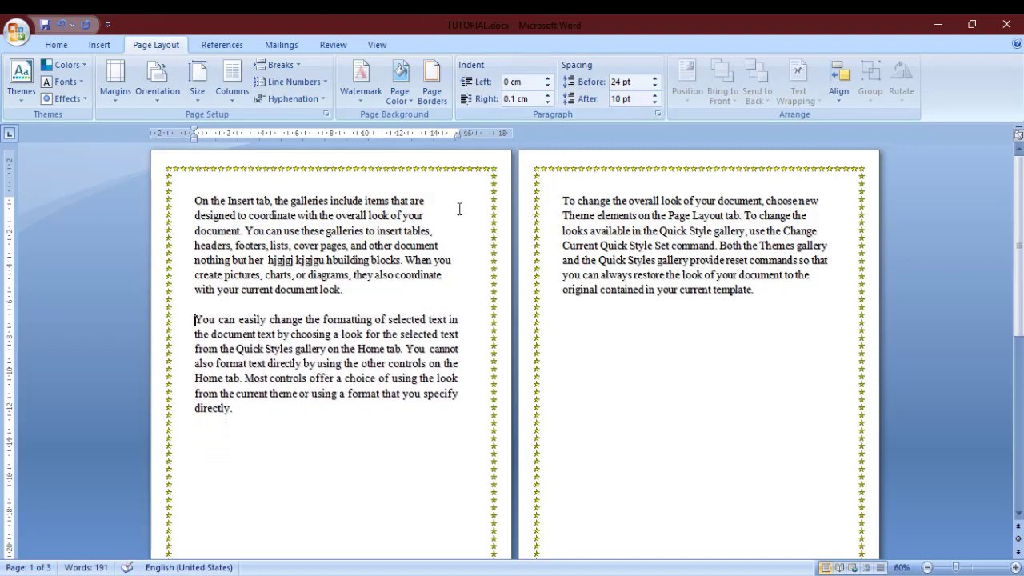
# - Set the spacing after the first paragraph to 30 pt
pyautogui.click(357, 287)
pyautogui.doubleClick(656, 95)
pyautogui.doubleClick(655, 96)
pyautogui.doubleClick(656, 95)
pyautogui.click(655, 95)
pyautogui.doubleClick(655, 96)
pyautogui.doubleClick(655, 96)
pyautogui.doubleClick(655, 96)
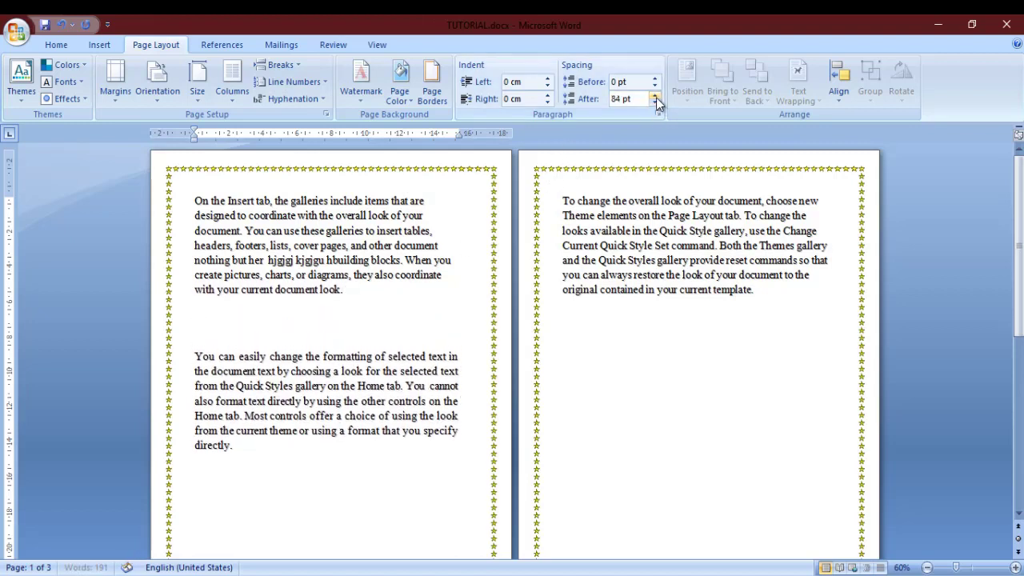
pyautogui.doubleClick(655, 96)
pyautogui.doubleClick(655, 96)
pyautogui.click(655, 96)
pyautogui.doubleClick(654, 103)
pyautogui.tripleClick(654, 104)
pyautogui.tripleClick(655, 103)
pyautogui.tripleClick(654, 103)
pyautogui.tripleClick(654, 103)
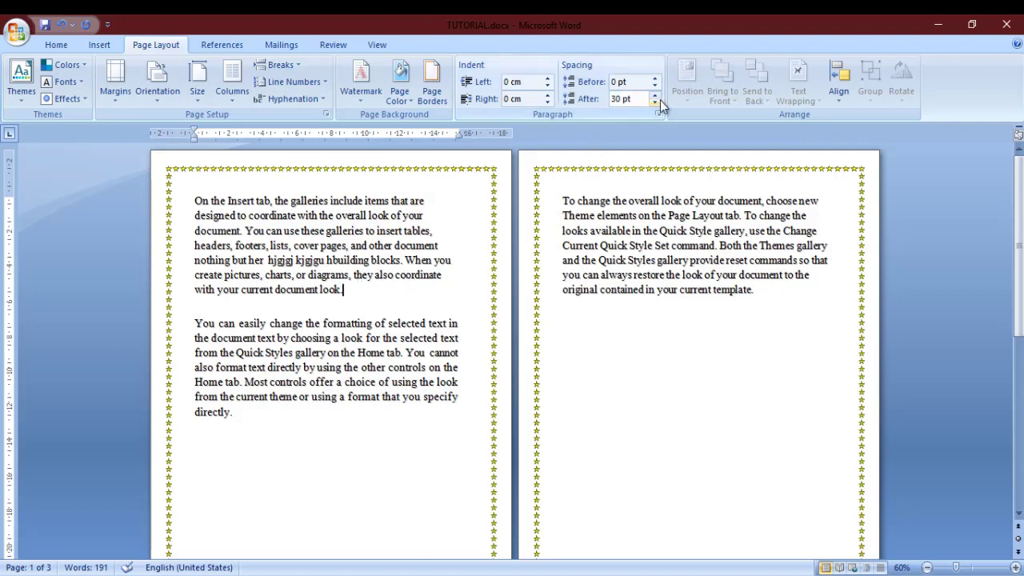
# - Set the spacing before the second paragraph to 36 pt
pyautogui.click(196, 324)
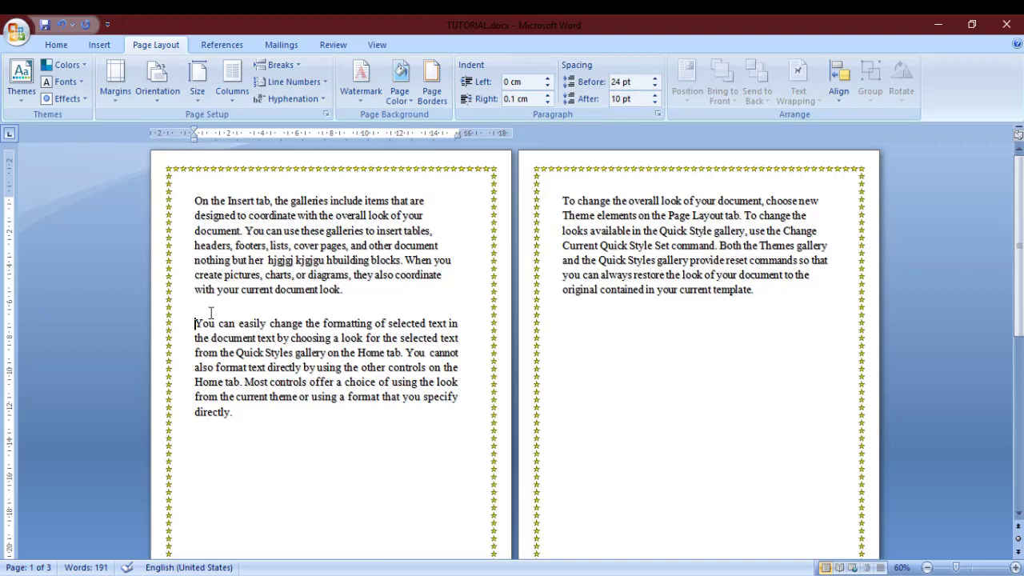
pyautogui.click(654, 79)
pyautogui.click(655, 78)
pyautogui.click(654, 79)
pyautogui.click(655, 79)
pyautogui.click(654, 78)
pyautogui.click(655, 78)
pyautogui.click(654, 78)
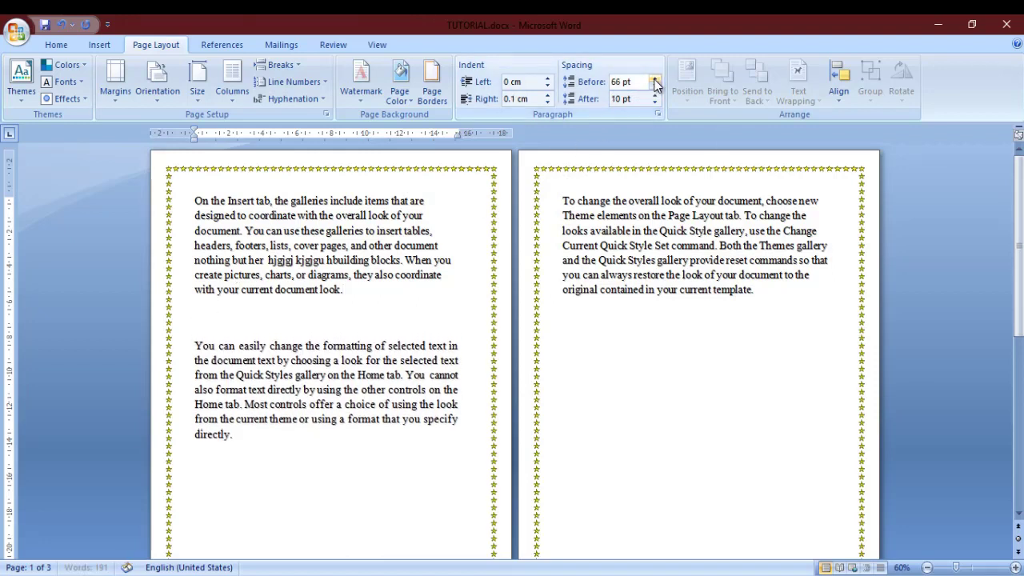
pyautogui.click(655, 79)
pyautogui.click(654, 78)
pyautogui.click(655, 78)
pyautogui.click(654, 87)
pyautogui.click(655, 87)
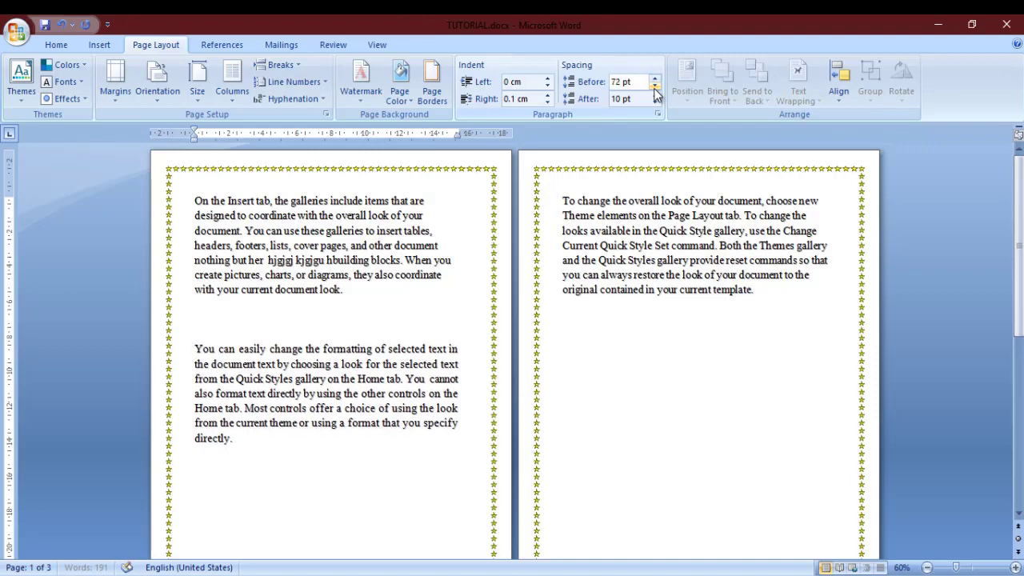
pyautogui.click(655, 87)
pyautogui.click(654, 86)
pyautogui.click(654, 86)
pyautogui.click(655, 87)
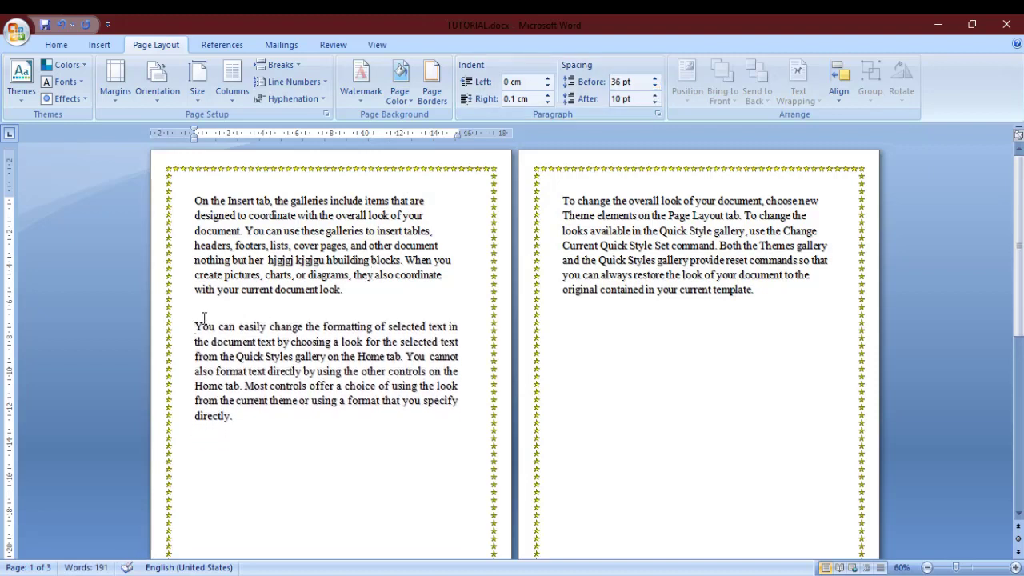
# - Set the spacing after the second paragraph to 66 pt
pyautogui.click(656, 96)
pyautogui.click(655, 96)
pyautogui.click(655, 96)
pyautogui.click(655, 96)
pyautogui.click(655, 96)
pyautogui.click(656, 98)
pyautogui.click(655, 98)
pyautogui.click(655, 98)
pyautogui.click(655, 98)
pyautogui.click(655, 98)
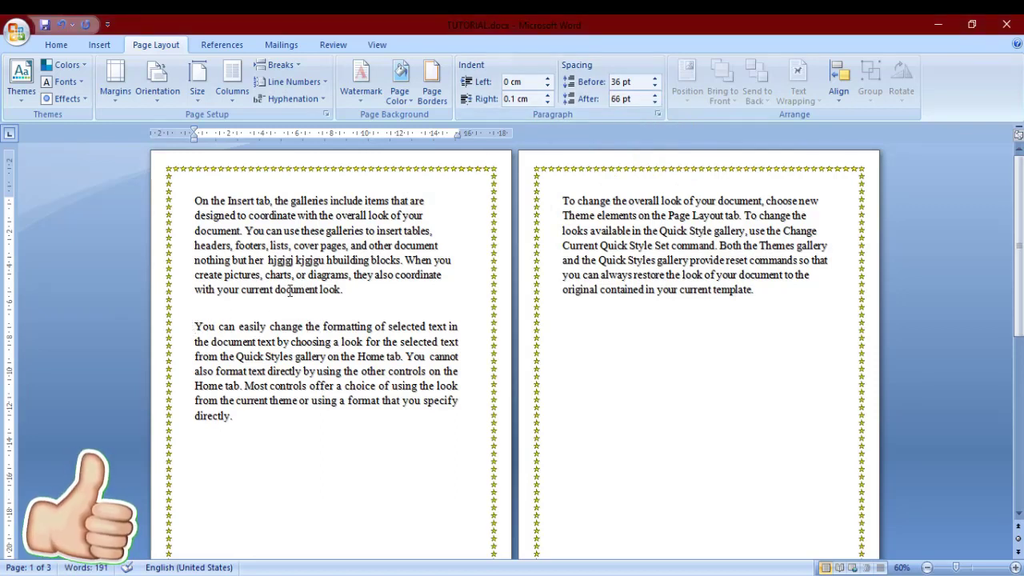
# - Select the text spanning the gap between the paragraphs, then clear the selection
pyautogui.press('Left')
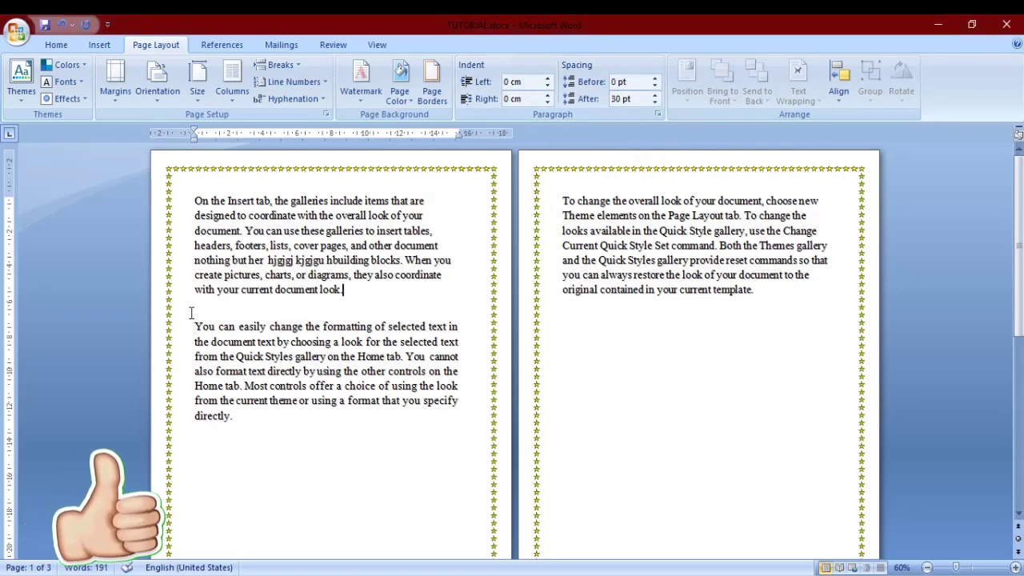
pyautogui.moveTo(196, 289)
pyautogui.mouseDown()
pyautogui.moveTo(256, 342)
pyautogui.moveTo(229, 400)
pyautogui.mouseUp()
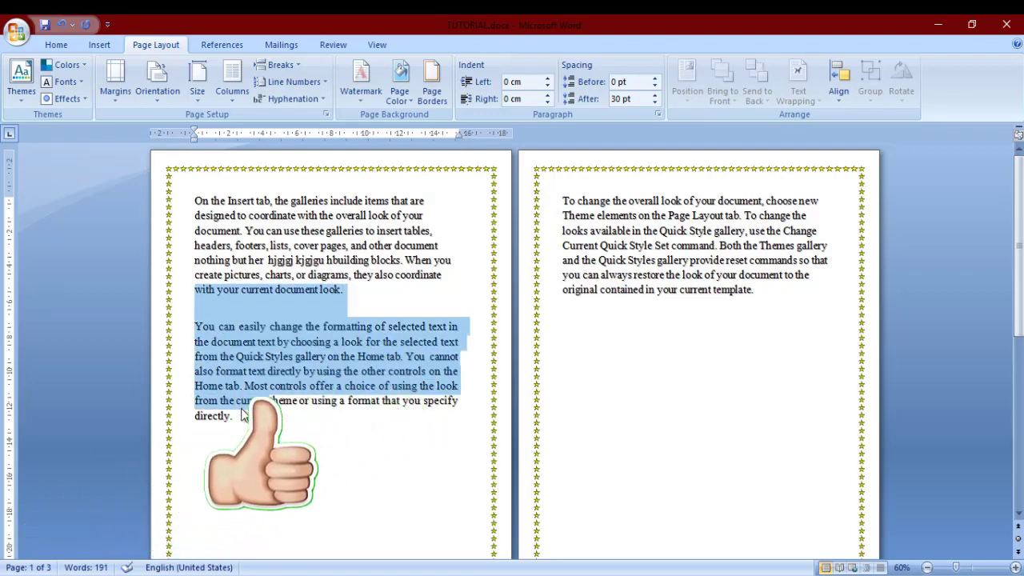
pyautogui.click(345, 308)
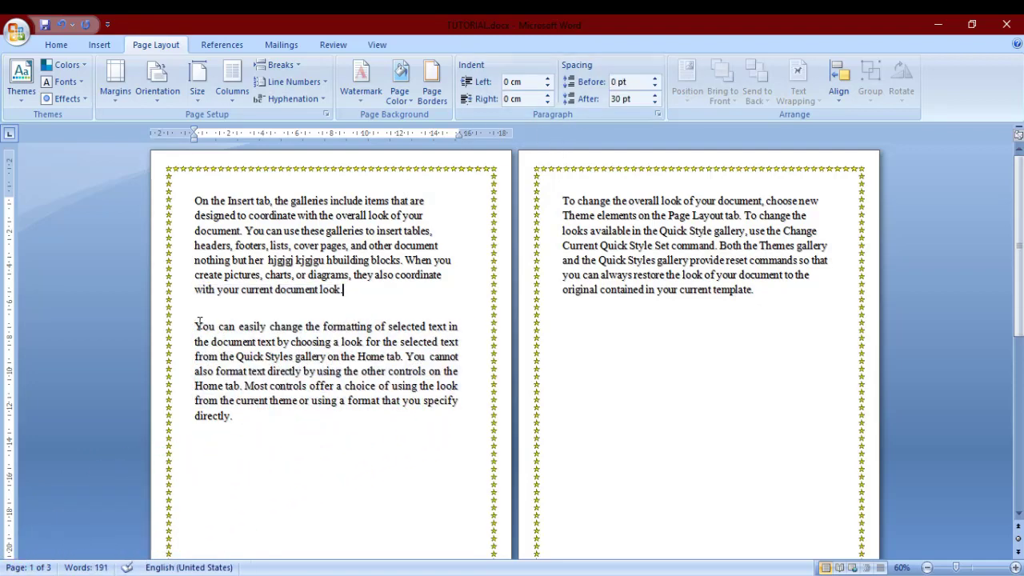
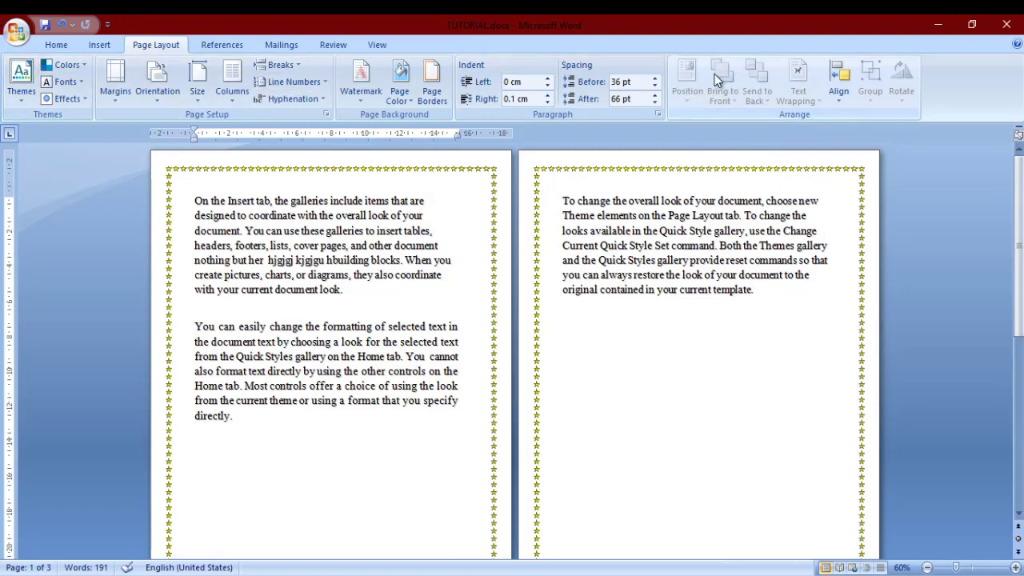
# - Draw a 24-Point Star shape and move it into the second paragraph on page 1
pyautogui.click(101, 45)
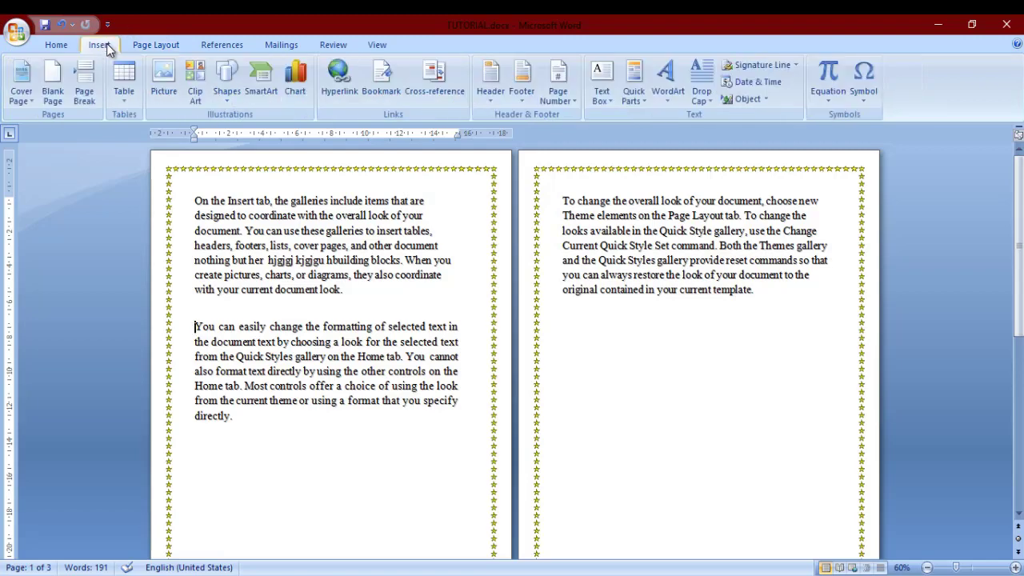
pyautogui.click(228, 88)
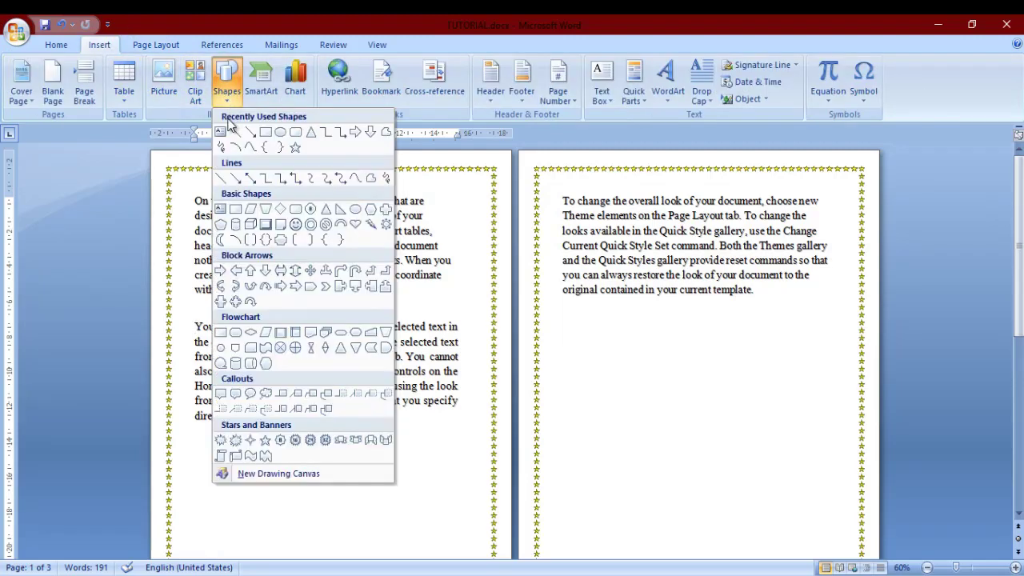
pyautogui.click(310, 440)
pyautogui.moveTo(245, 406); pyautogui.dragTo(375, 501)
pyautogui.moveTo(338, 468); pyautogui.dragTo(302, 401)
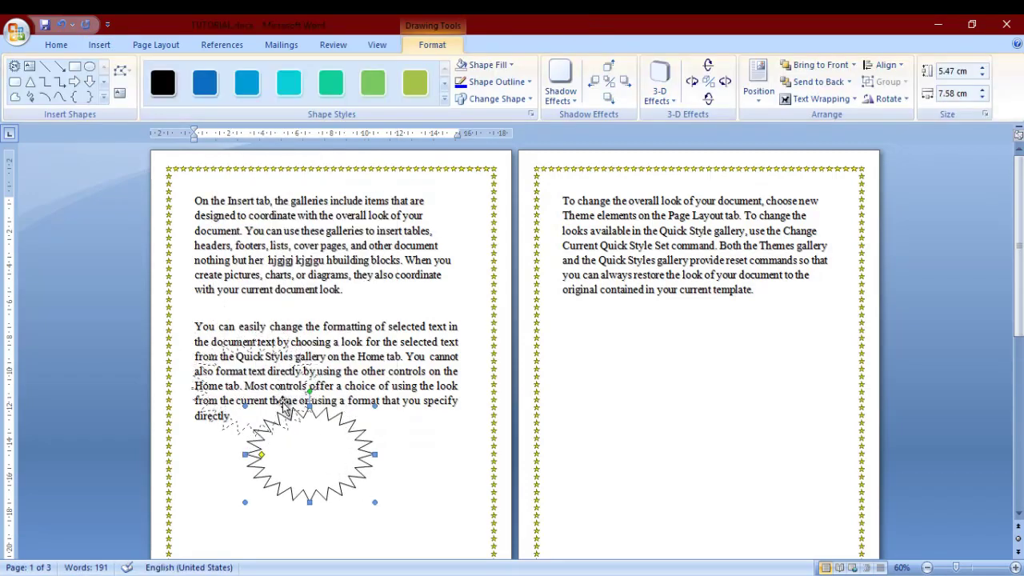
# - Draw a Smiley Face shape over the text on page 2
pyautogui.click(99, 45)
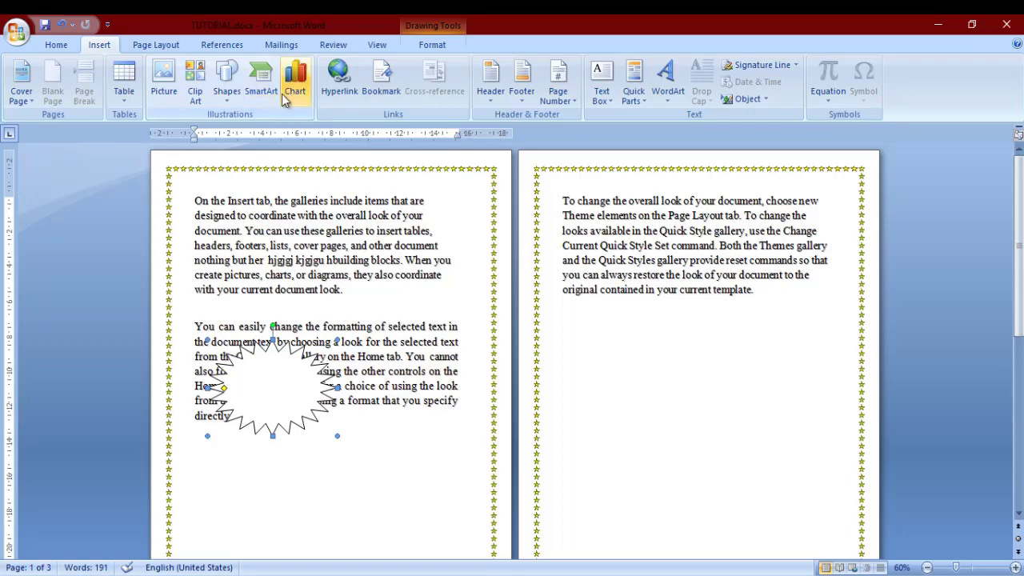
pyautogui.click(227, 80)
pyautogui.click(295, 225)
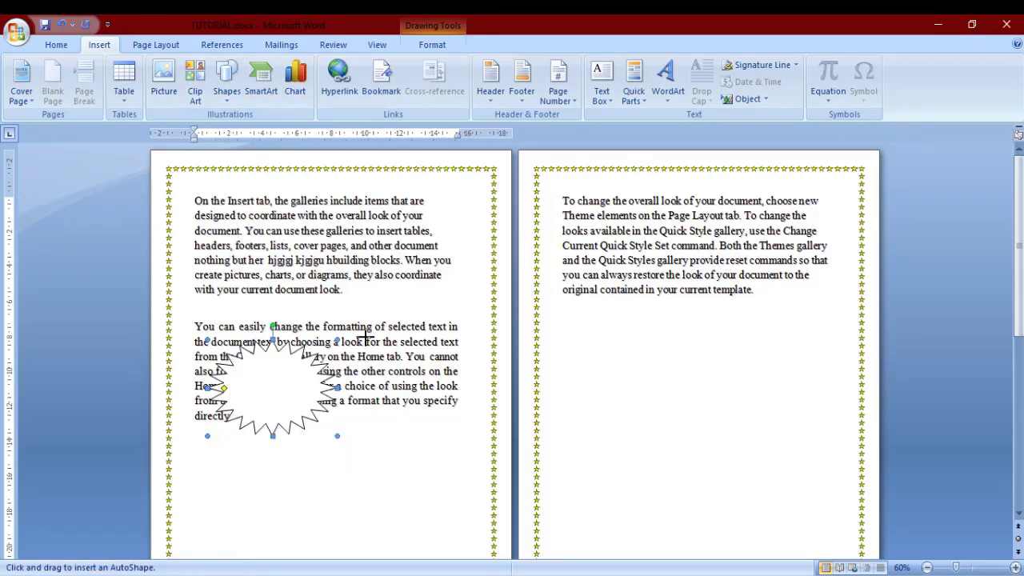
pyautogui.moveTo(621, 260); pyautogui.dragTo(707, 336)
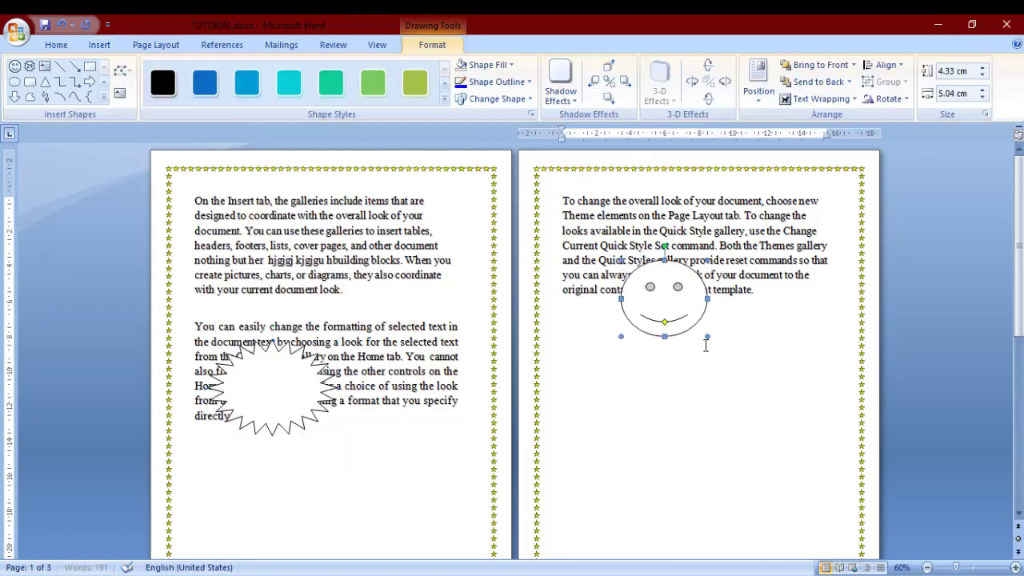
# - Nudge the smiley slightly left, then set its position to In Line with Text
pyautogui.click(154, 45)
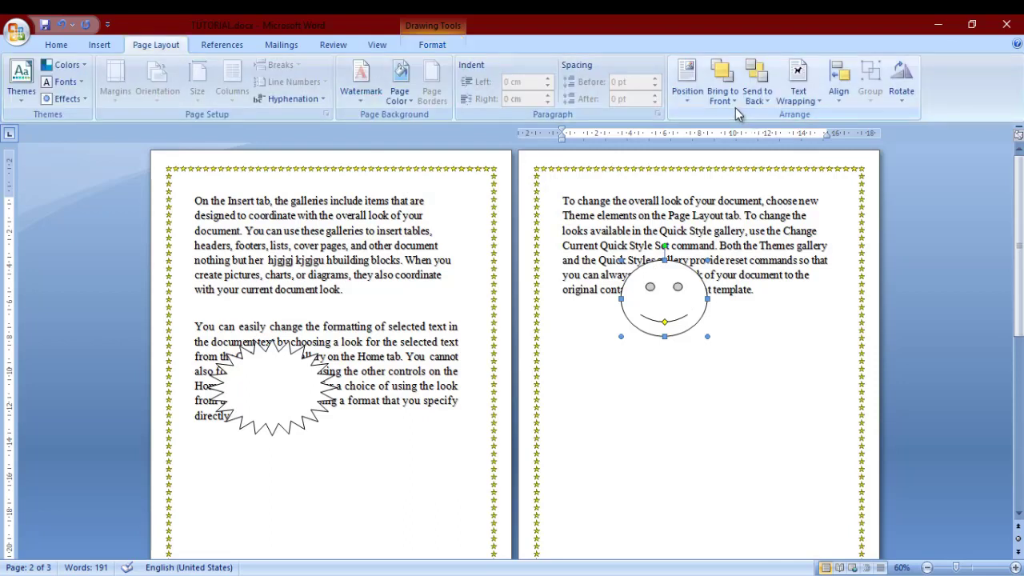
pyautogui.click(693, 96)
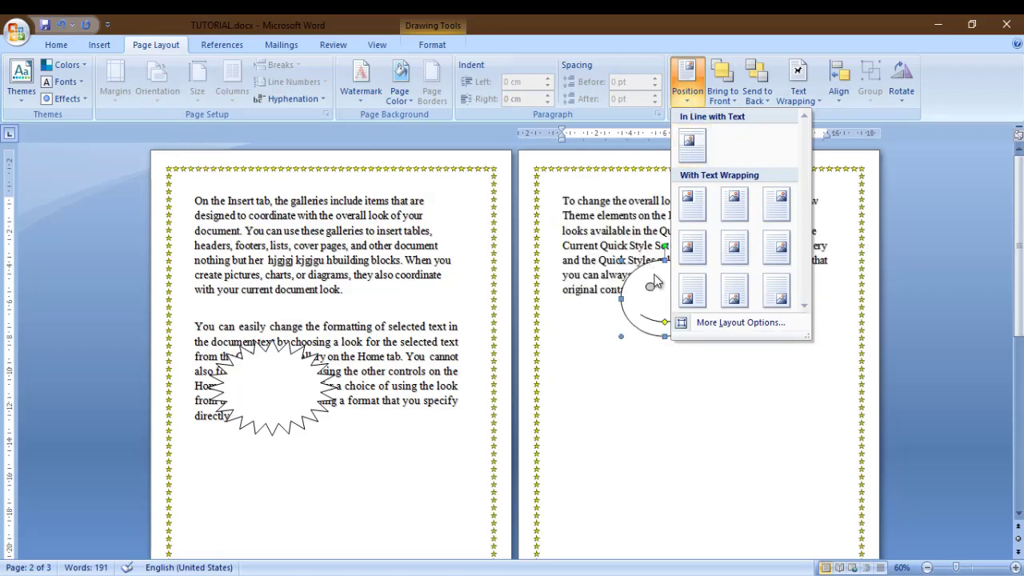
pyautogui.click(661, 298)
pyautogui.moveTo(650, 296); pyautogui.dragTo(632, 290)
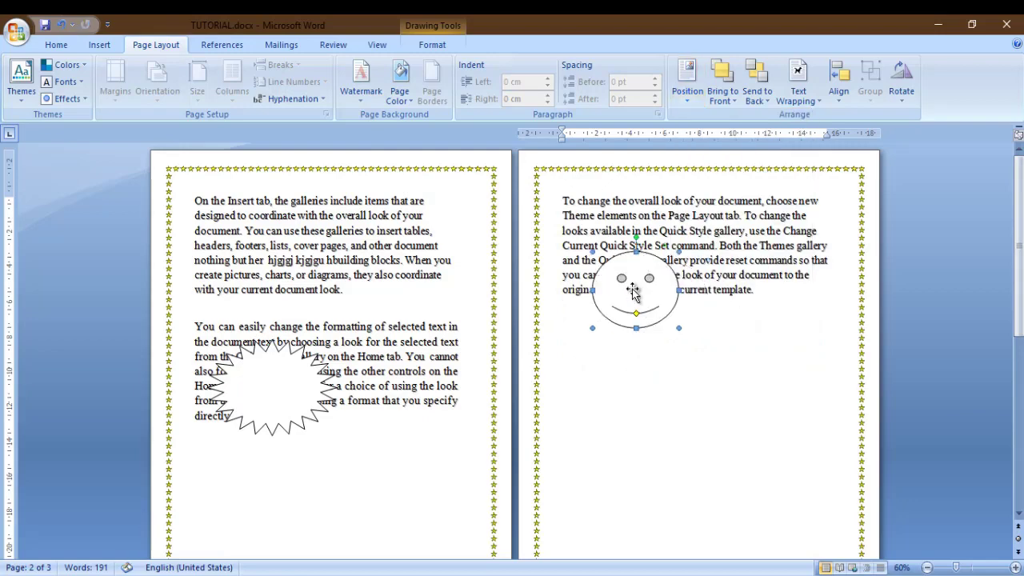
pyautogui.click(688, 76)
pyautogui.click(693, 142)
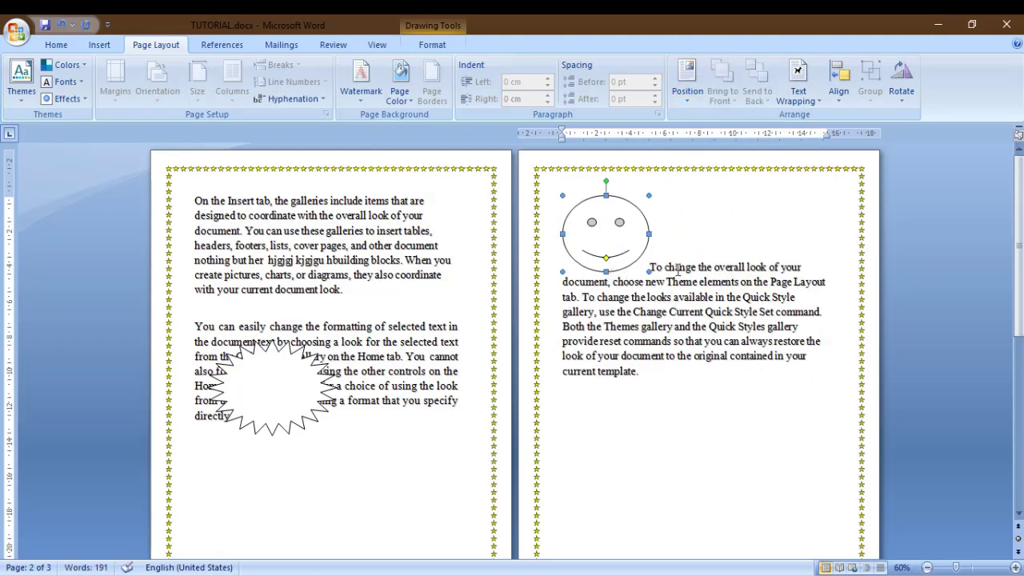
# - Try the Top Left, Top Center, Top Right and Middle Left positions for the smiley
pyautogui.click(686, 103)
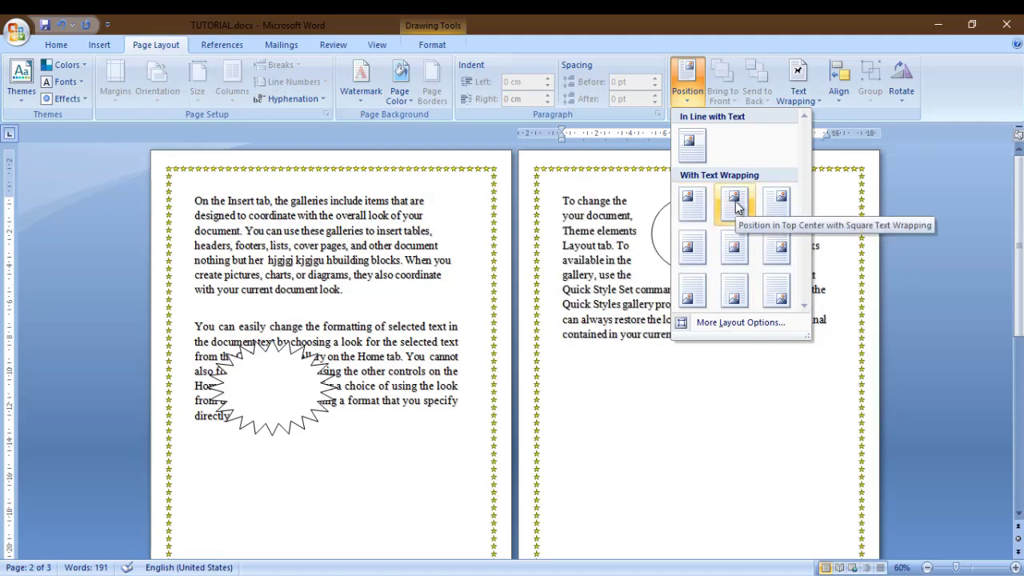
pyautogui.click(693, 203)
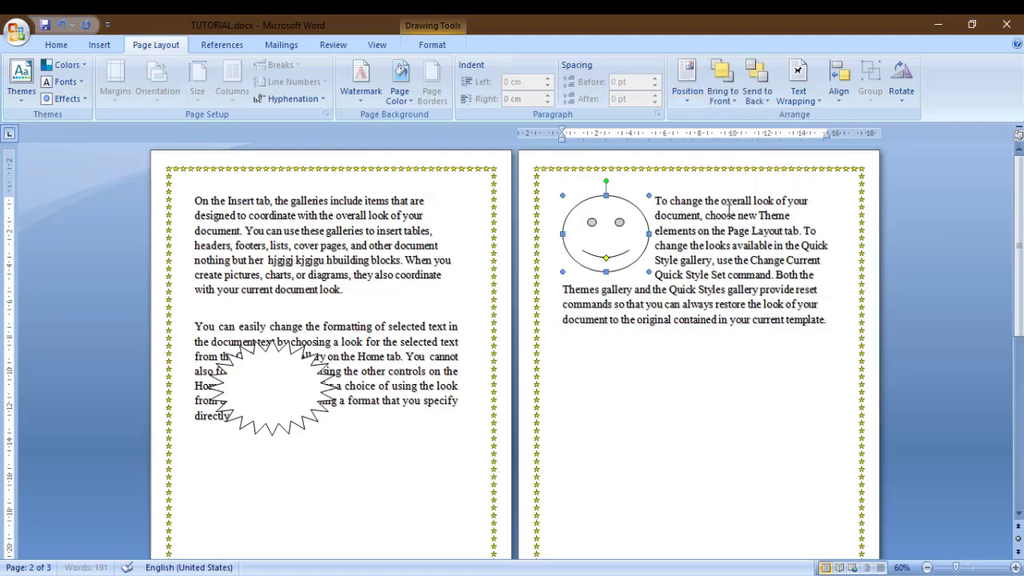
pyautogui.click(688, 95)
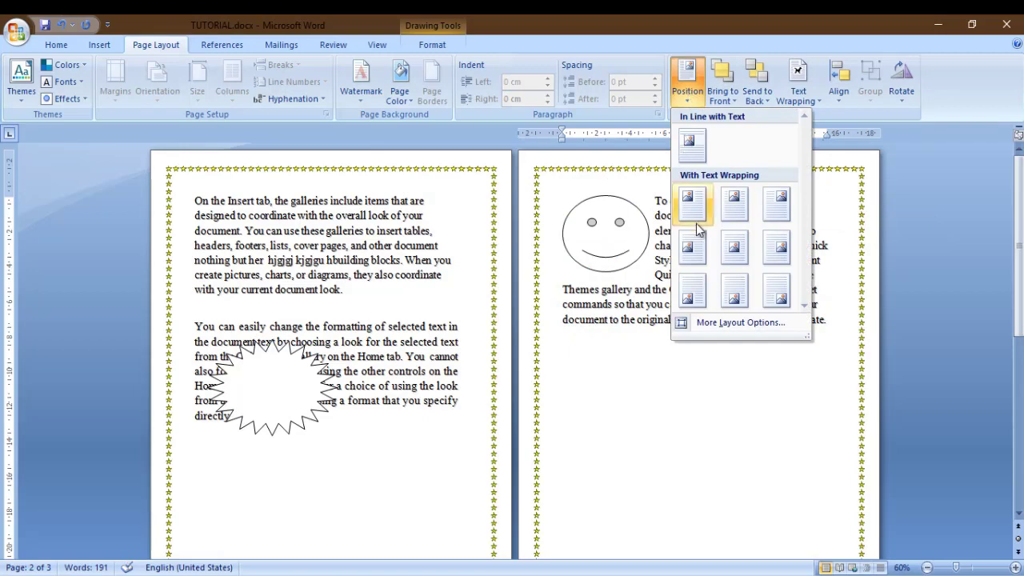
pyautogui.click(734, 207)
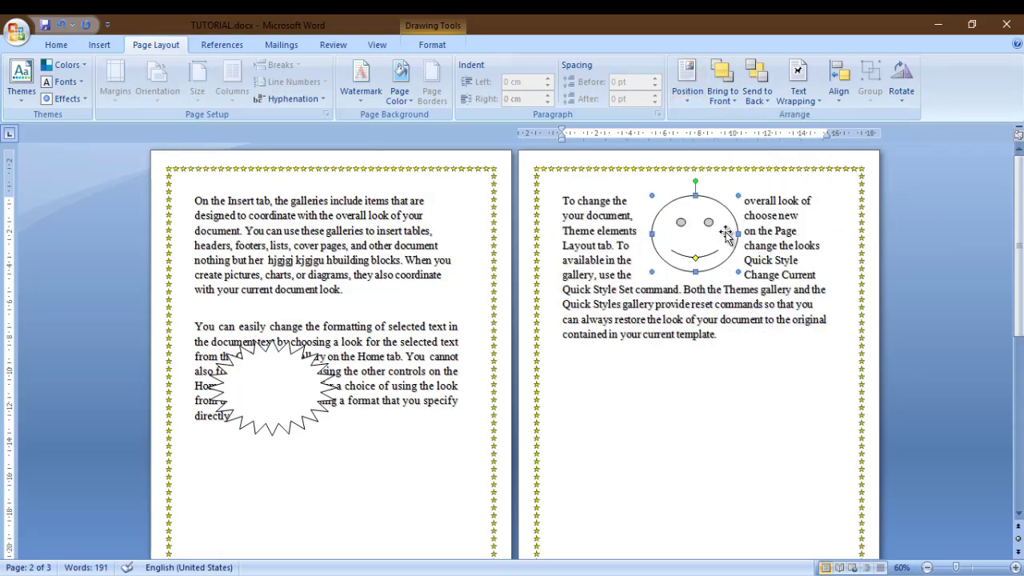
pyautogui.click(693, 94)
pyautogui.click(776, 204)
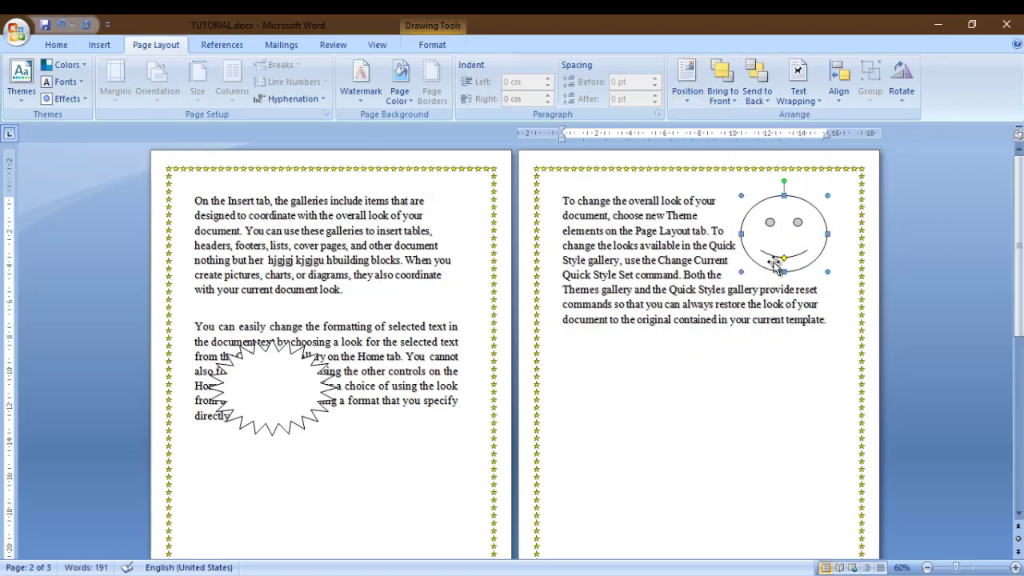
pyautogui.click(686, 100)
pyautogui.click(693, 247)
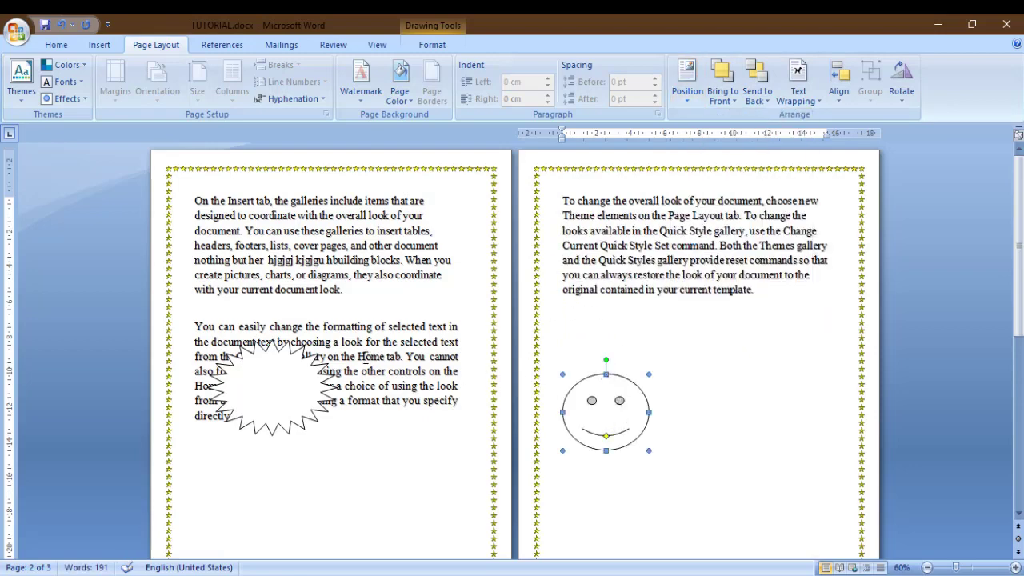
# - Try Middle Center and Middle Right, finishing with the Bottom Right position for the smiley
pyautogui.click(686, 85)
pyautogui.click(730, 247)
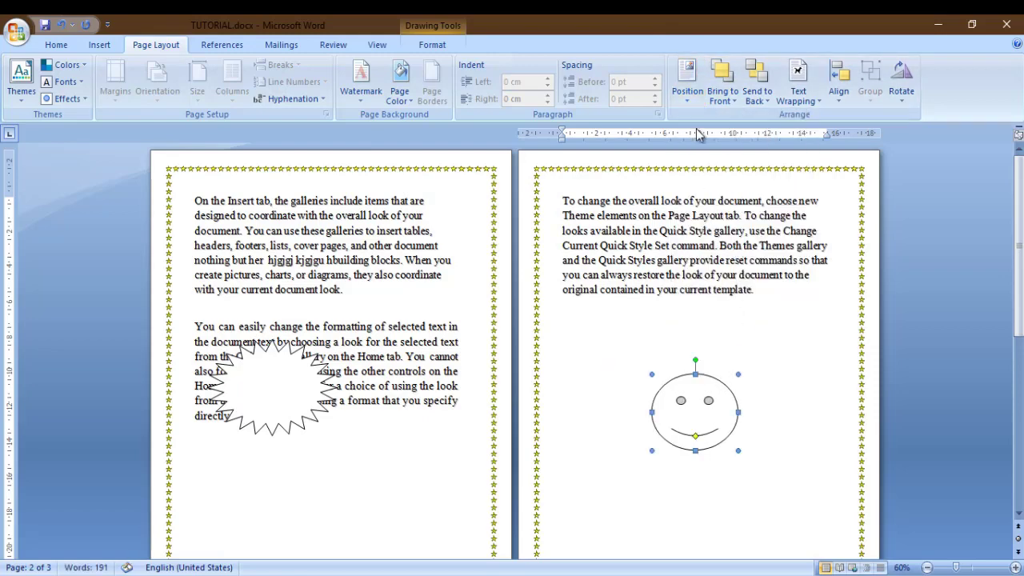
pyautogui.click(687, 84)
pyautogui.click(776, 247)
pyautogui.click(687, 84)
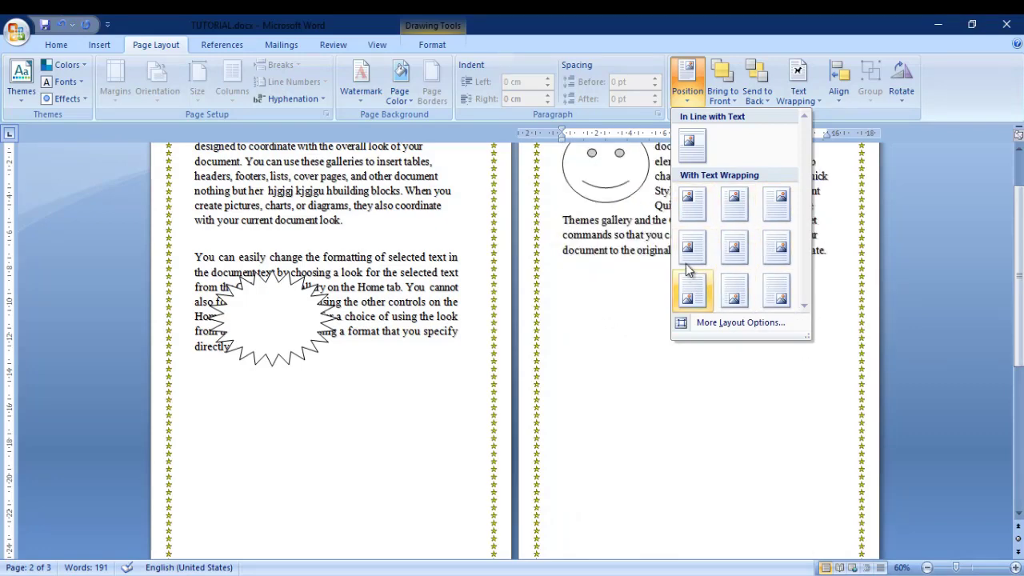
pyautogui.scroll(2, 692, 272)
pyautogui.click(776, 292)
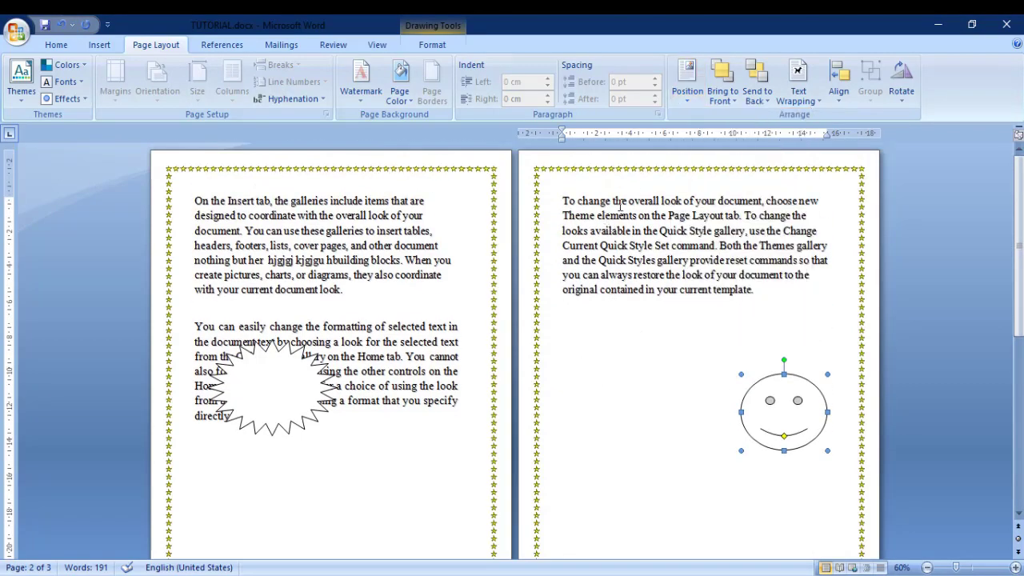
# - Set the smiley to Top Left with square wrapping and drag the starburst mid-paragraph
pyautogui.click(730, 94)
pyautogui.click(320, 376)
pyautogui.moveTo(300, 393); pyautogui.dragTo(388, 370)
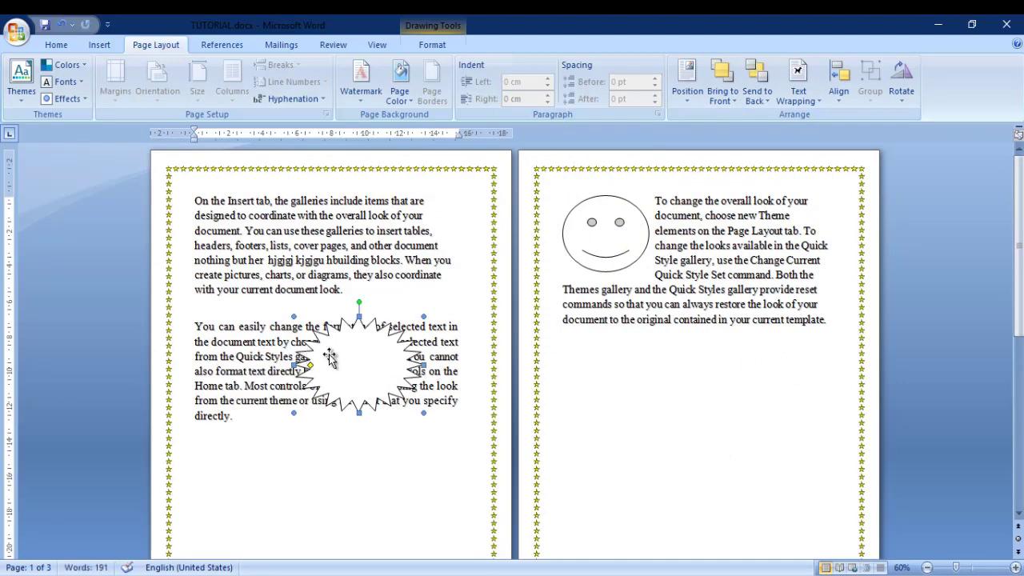
pyautogui.moveTo(354, 388)
pyautogui.mouseDown()
pyautogui.moveTo(326, 392)
pyautogui.moveTo(314, 366)
pyautogui.mouseUp()
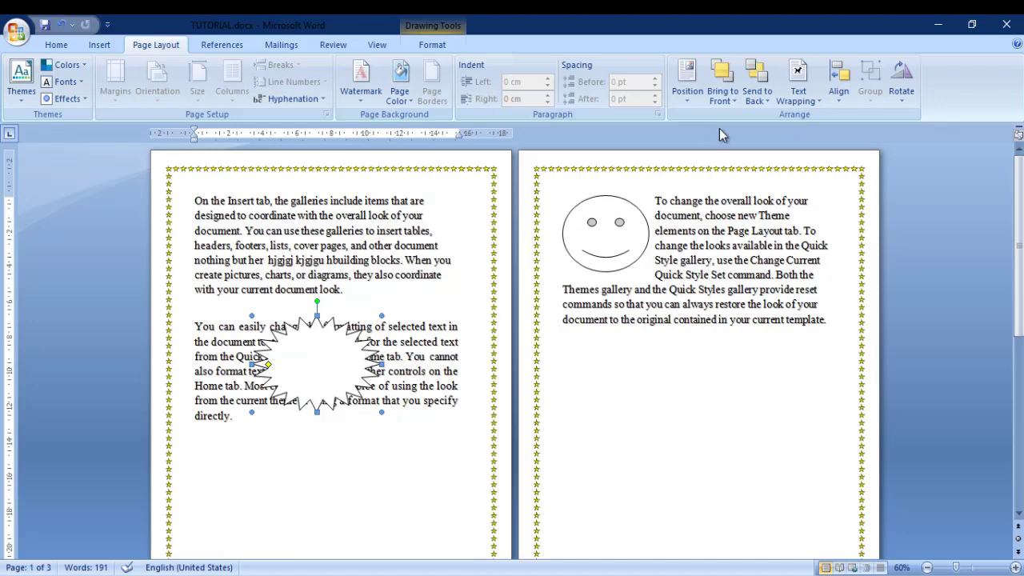
# - Send the starburst behind the text, resize it, and reposition it over the second paragraph
pyautogui.click(754, 101)
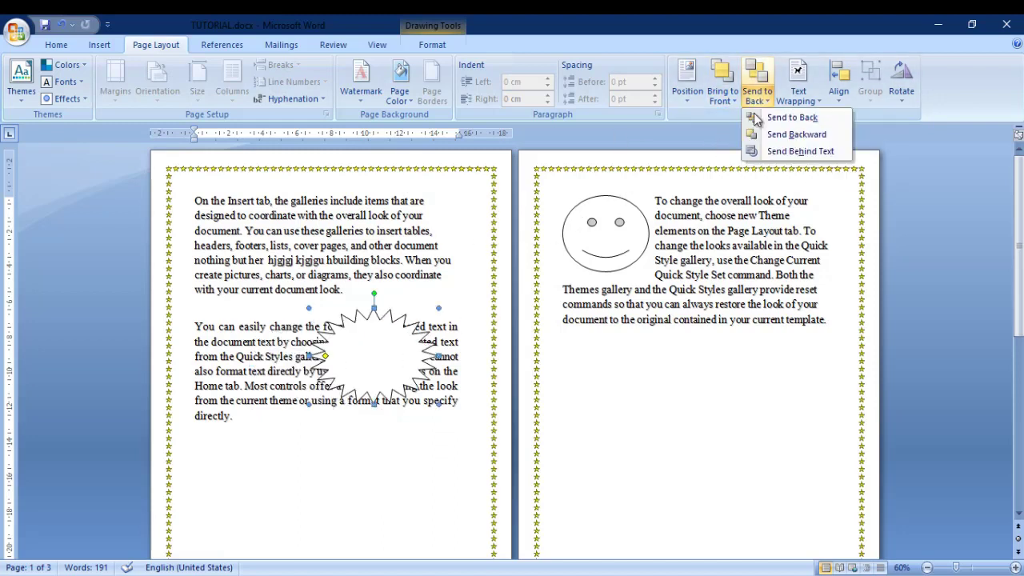
pyautogui.click(766, 152)
pyautogui.moveTo(339, 342); pyautogui.dragTo(315, 373)
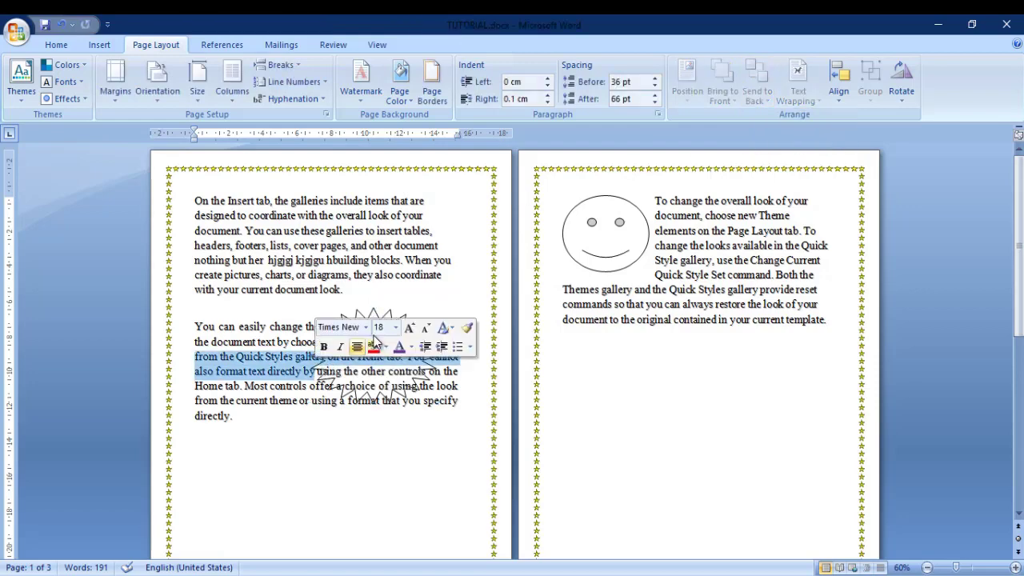
pyautogui.click(375, 313)
pyautogui.moveTo(375, 312); pyautogui.dragTo(320, 313)
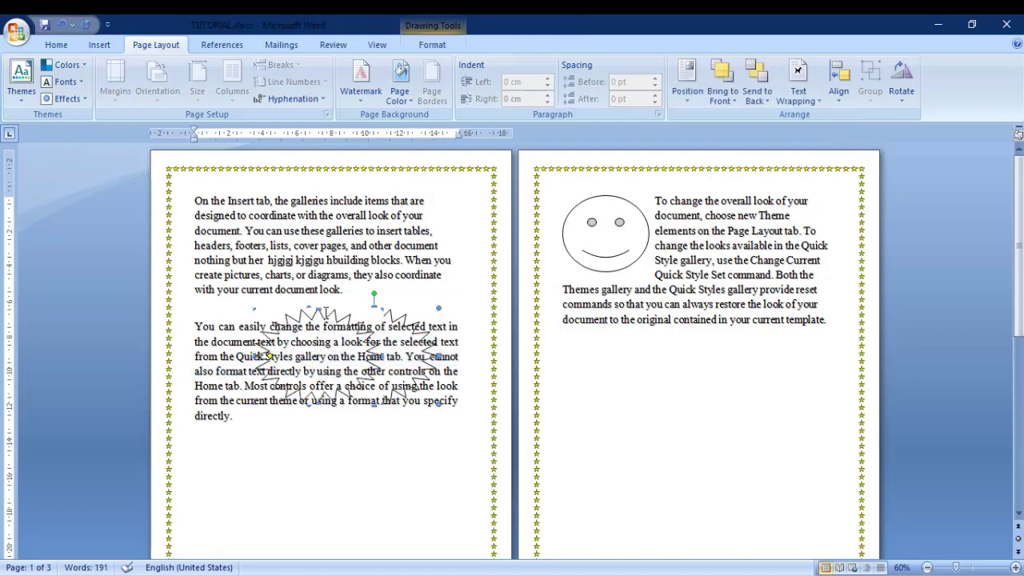
pyautogui.moveTo(382, 306); pyautogui.dragTo(436, 296)
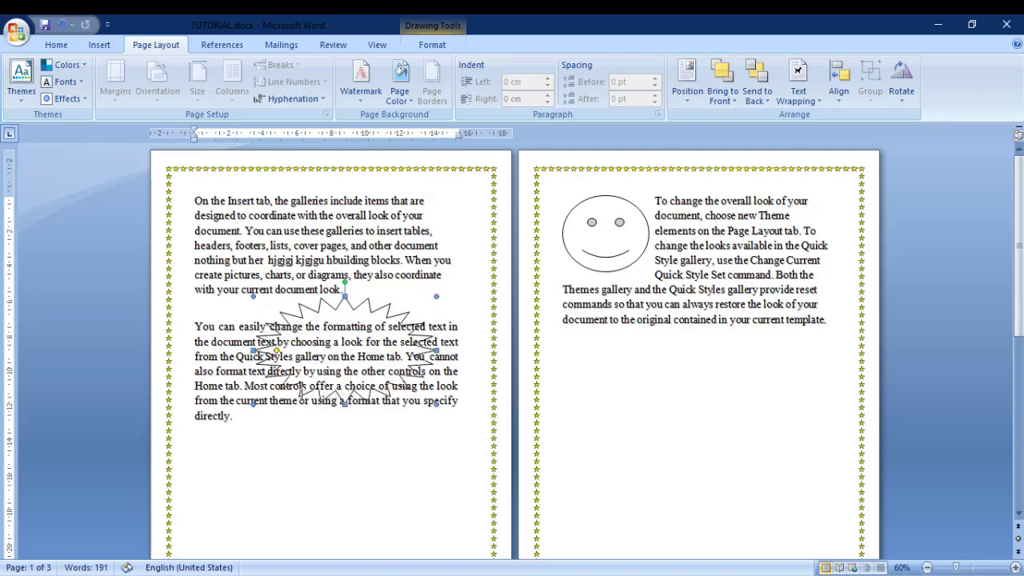
pyautogui.moveTo(253, 404); pyautogui.dragTo(219, 449)
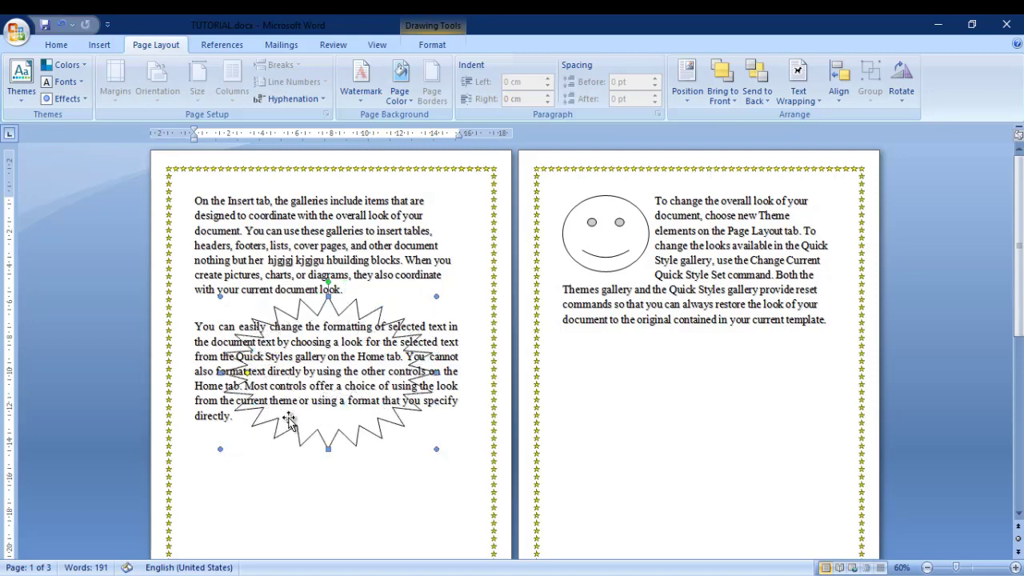
pyautogui.moveTo(328, 449); pyautogui.dragTo(328, 440)
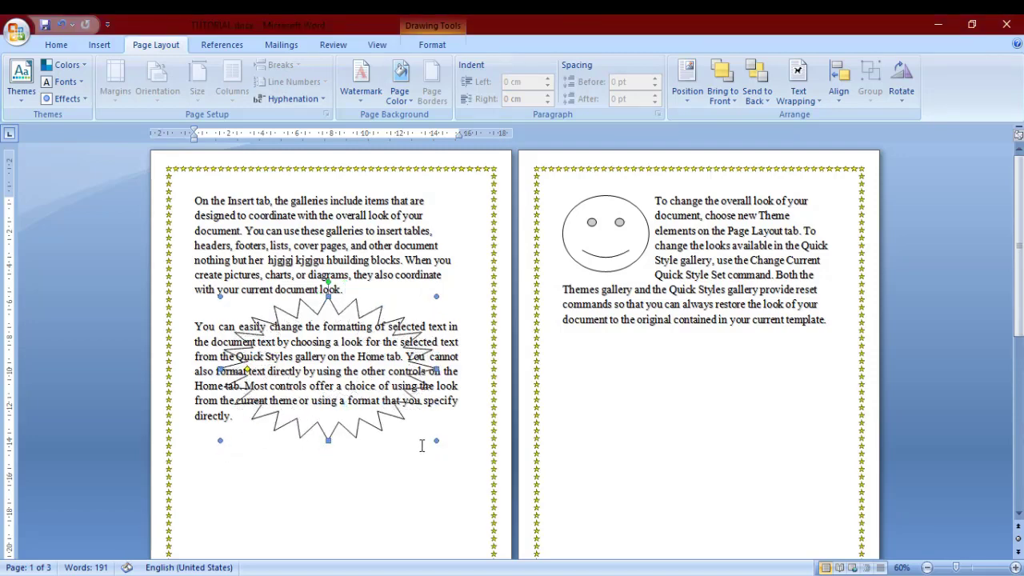
pyautogui.moveTo(433, 437); pyautogui.dragTo(408, 400)
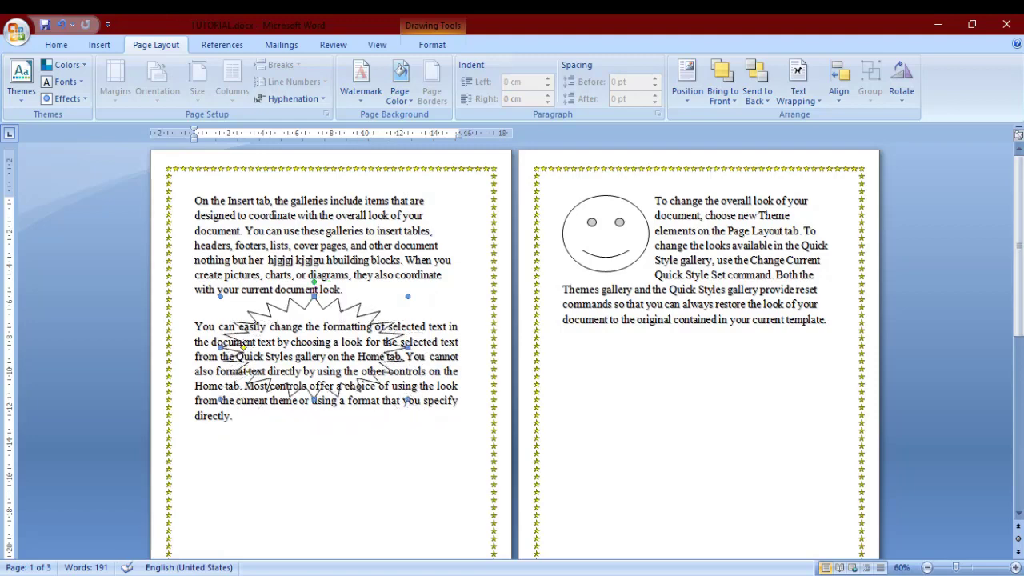
pyautogui.moveTo(360, 318); pyautogui.dragTo(372, 336)
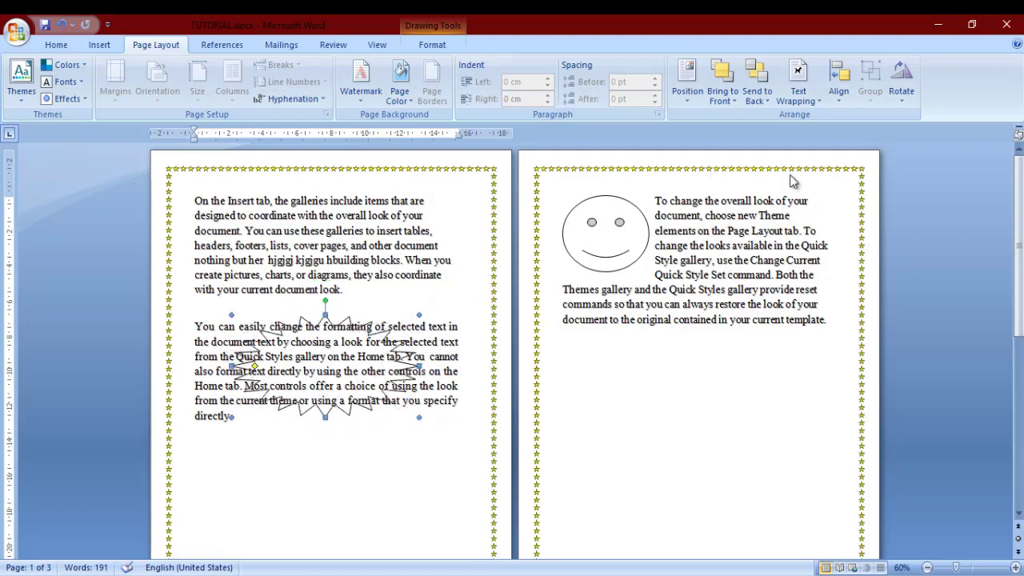
# - Bring the starburst in front of text and drag it onto page 2 beside the smiley
pyautogui.click(728, 102)
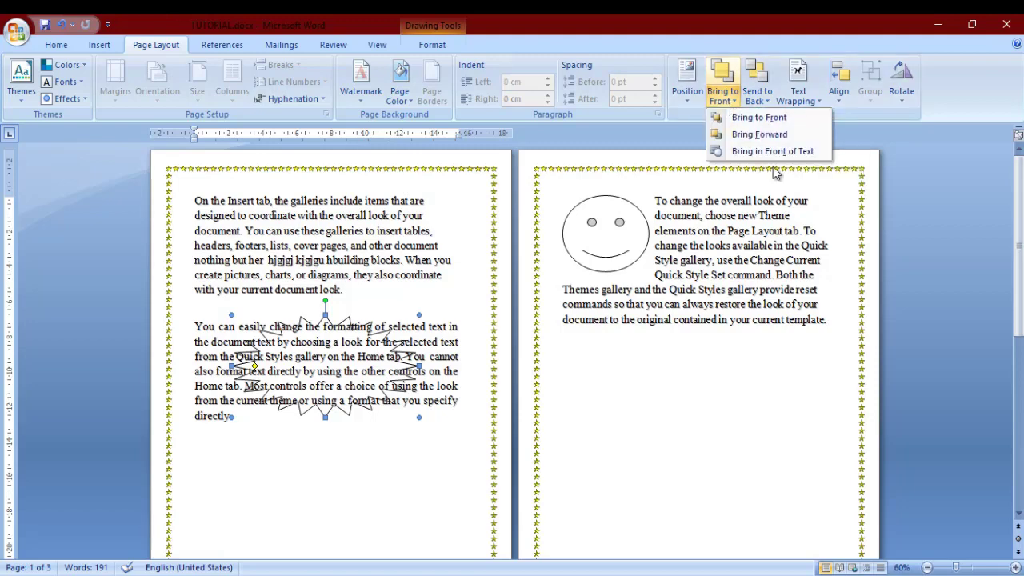
pyautogui.click(767, 150)
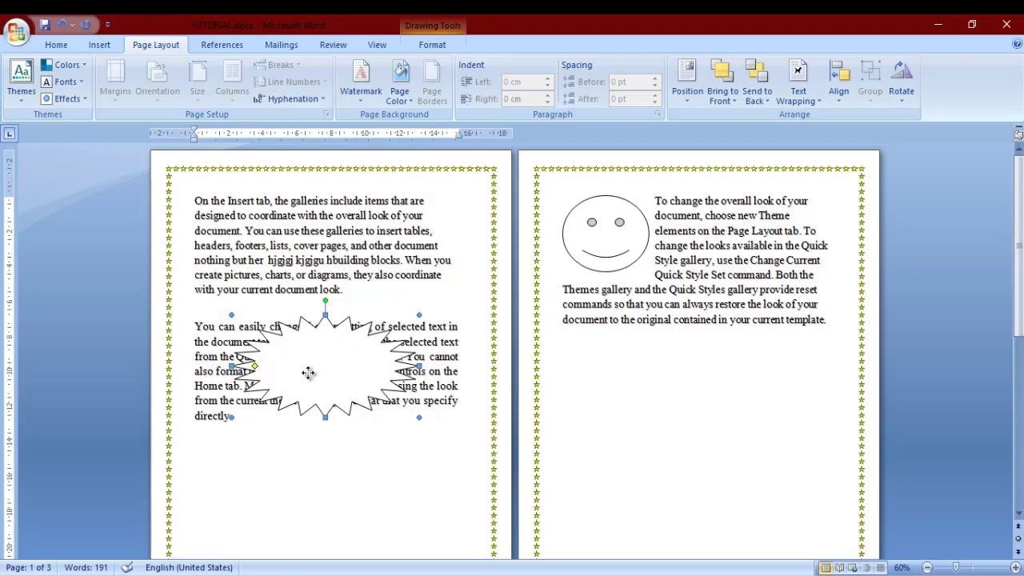
pyautogui.moveTo(308, 373); pyautogui.dragTo(634, 278)
pyautogui.moveTo(607, 228); pyautogui.dragTo(657, 269)
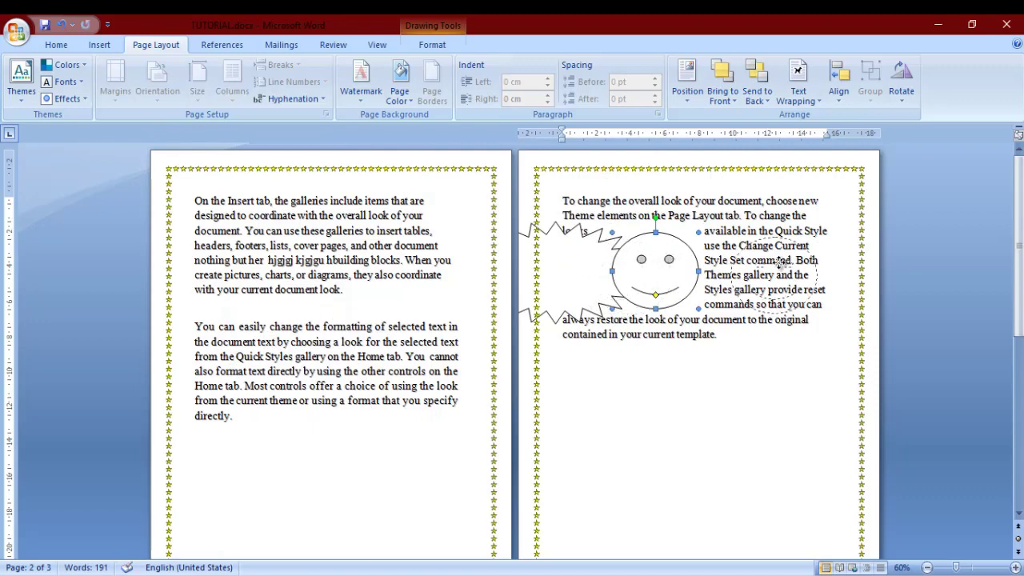
# - Move the smiley below page 2's text and enlarge it
pyautogui.moveTo(744, 266); pyautogui.dragTo(744, 267)
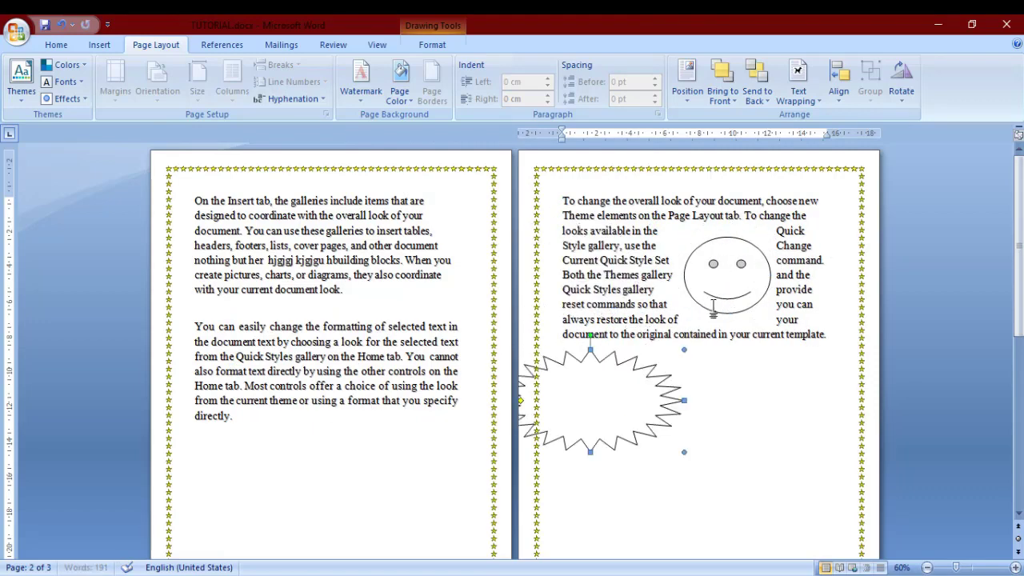
pyautogui.moveTo(719, 299); pyautogui.dragTo(689, 432)
pyautogui.moveTo(637, 372); pyautogui.dragTo(692, 392)
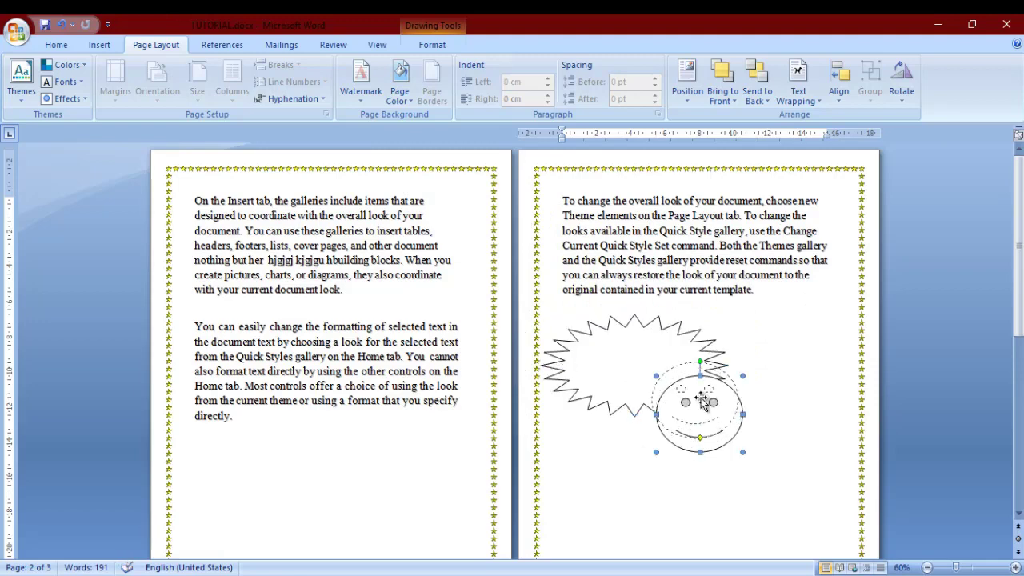
pyautogui.moveTo(707, 426); pyautogui.dragTo(702, 412)
pyautogui.moveTo(652, 439); pyautogui.dragTo(610, 459)
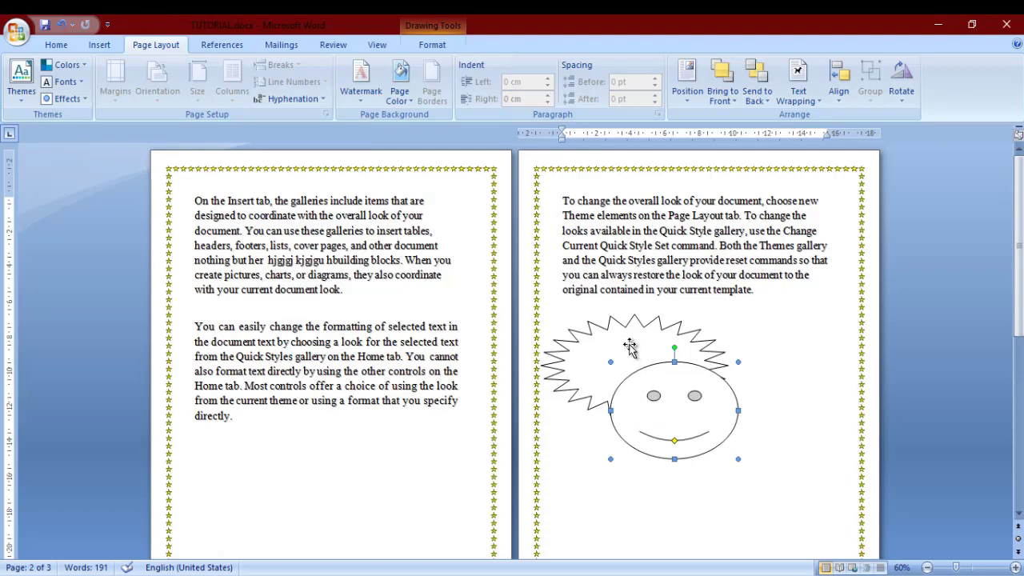
# - Bring the starburst forward under the smiley, send it backward, and raise the smiley over it
pyautogui.click(635, 339)
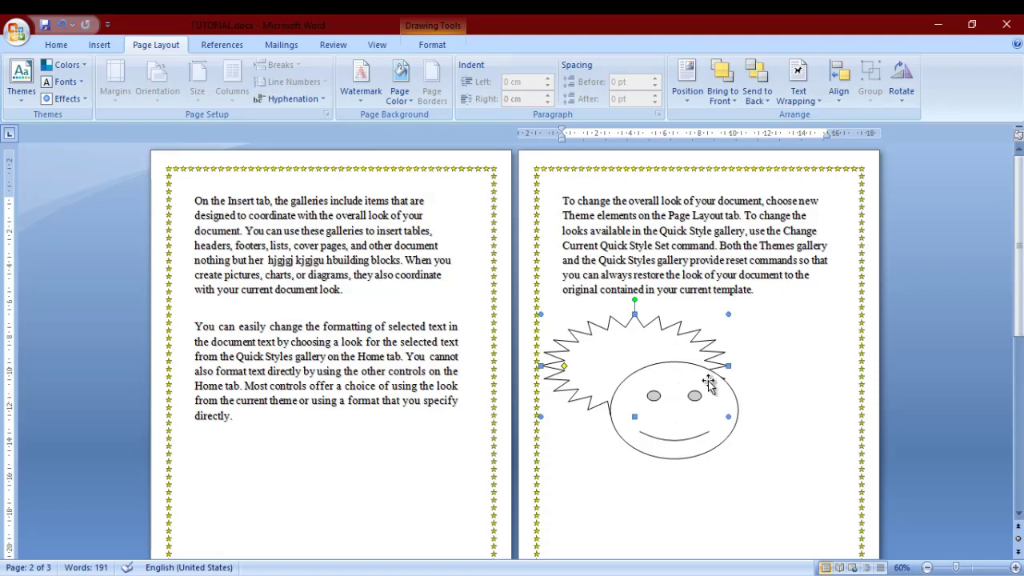
pyautogui.click(734, 101)
pyautogui.click(747, 125)
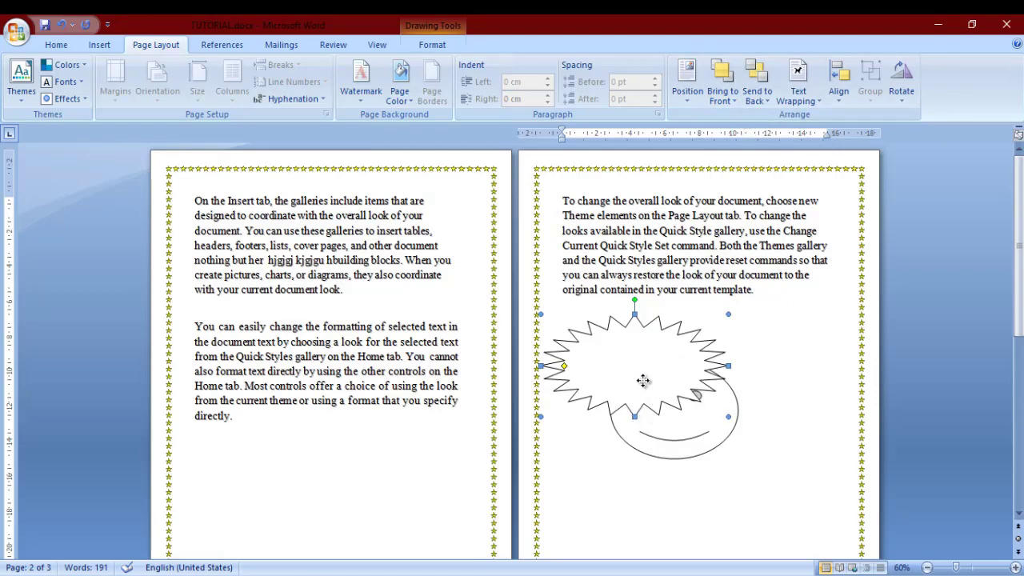
pyautogui.moveTo(643, 381)
pyautogui.mouseDown()
pyautogui.moveTo(667, 408)
pyautogui.moveTo(672, 448)
pyautogui.mouseUp()
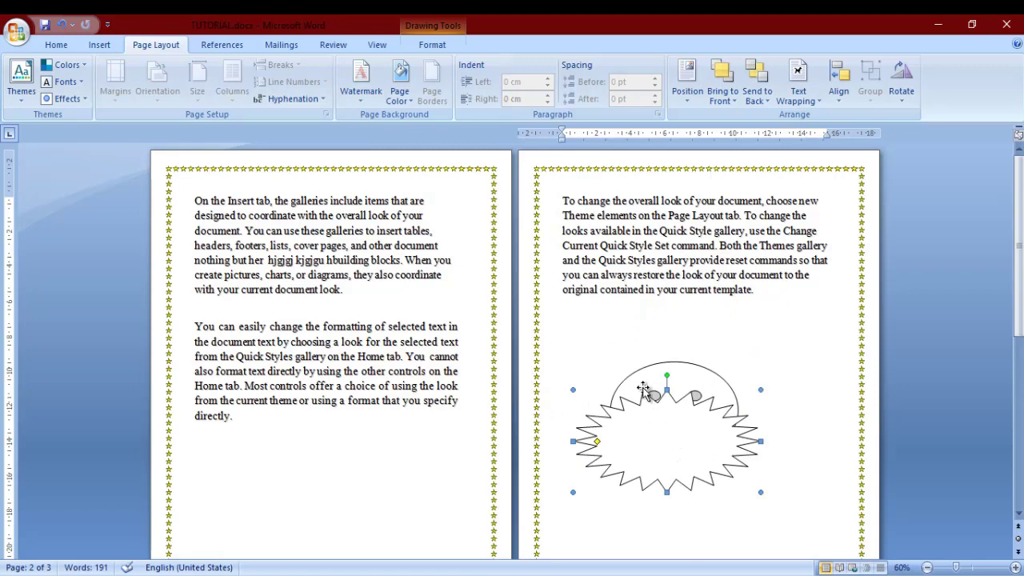
pyautogui.click(757, 96)
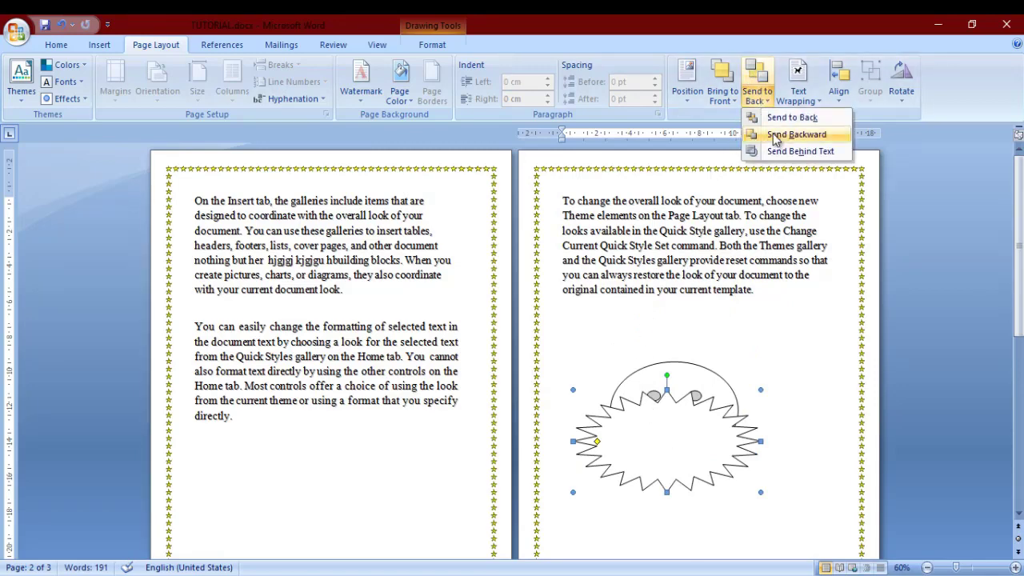
pyautogui.click(774, 134)
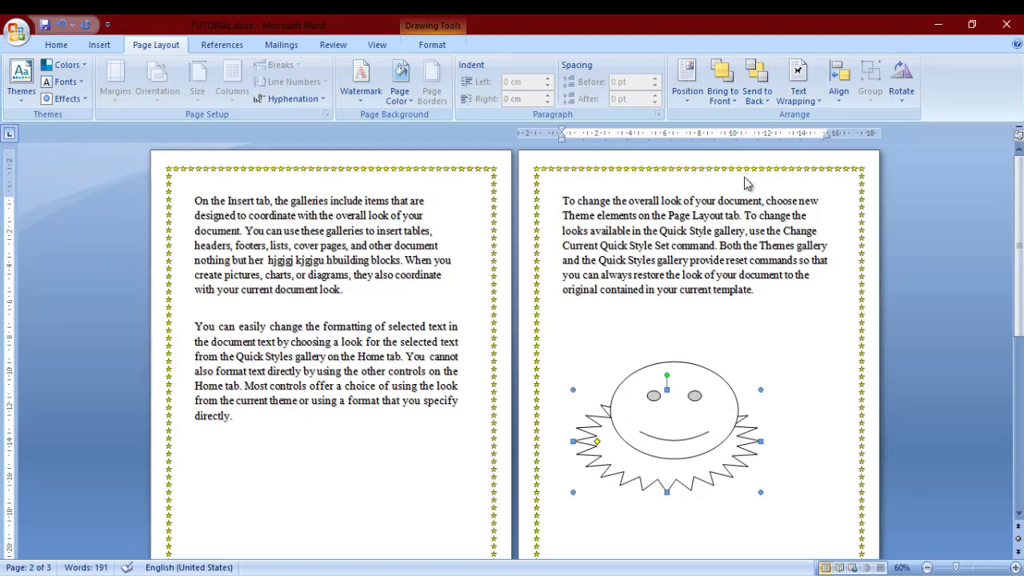
pyautogui.moveTo(668, 402); pyautogui.dragTo(702, 359)
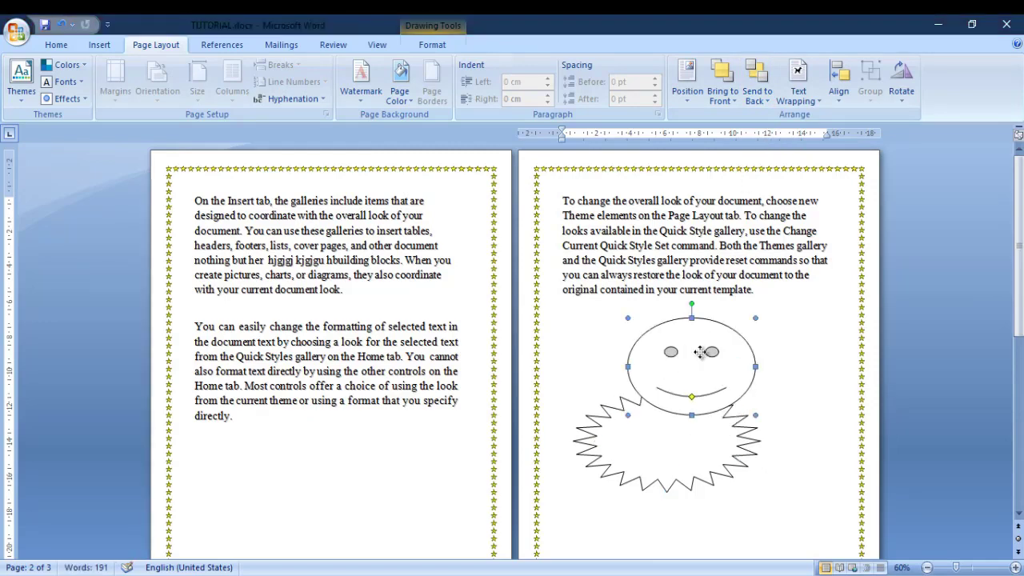
# - Cycle the smiley through Top and Bottom, Tight and Behind Text wrapping, ending In Line with Text
pyautogui.click(799, 88)
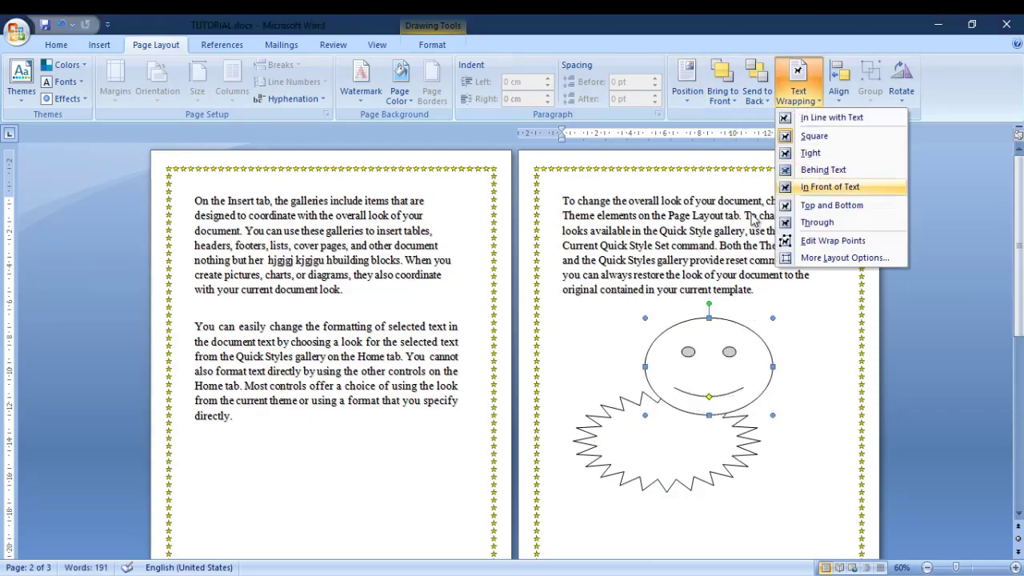
pyautogui.click(832, 188)
pyautogui.moveTo(721, 376); pyautogui.dragTo(665, 248)
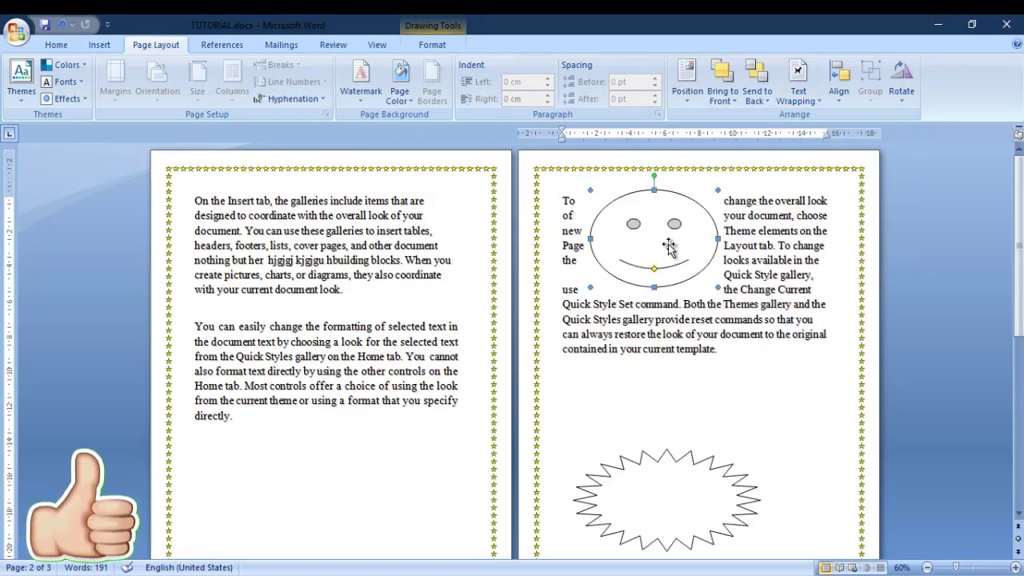
pyautogui.click(799, 88)
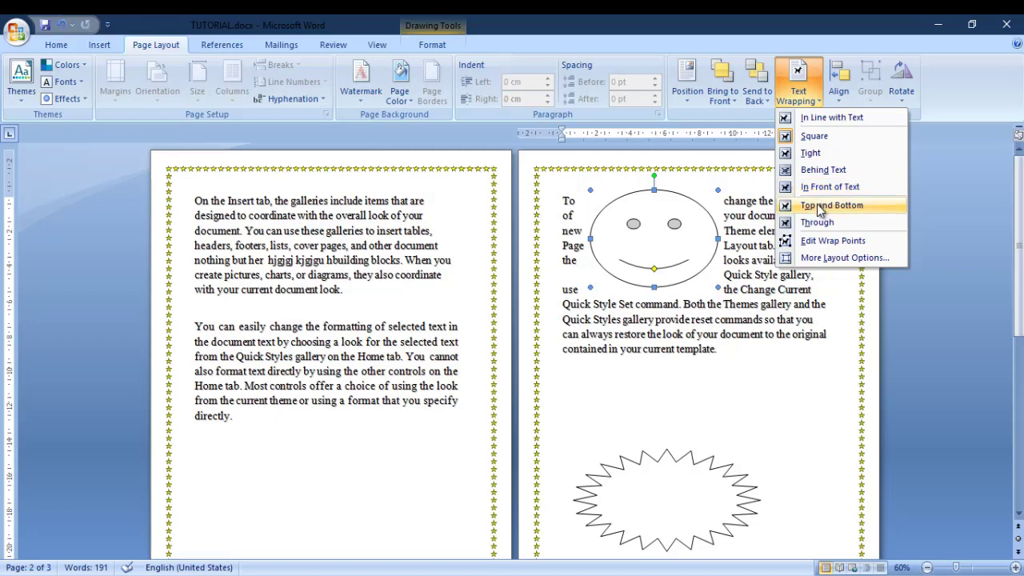
pyautogui.click(817, 205)
pyautogui.click(792, 97)
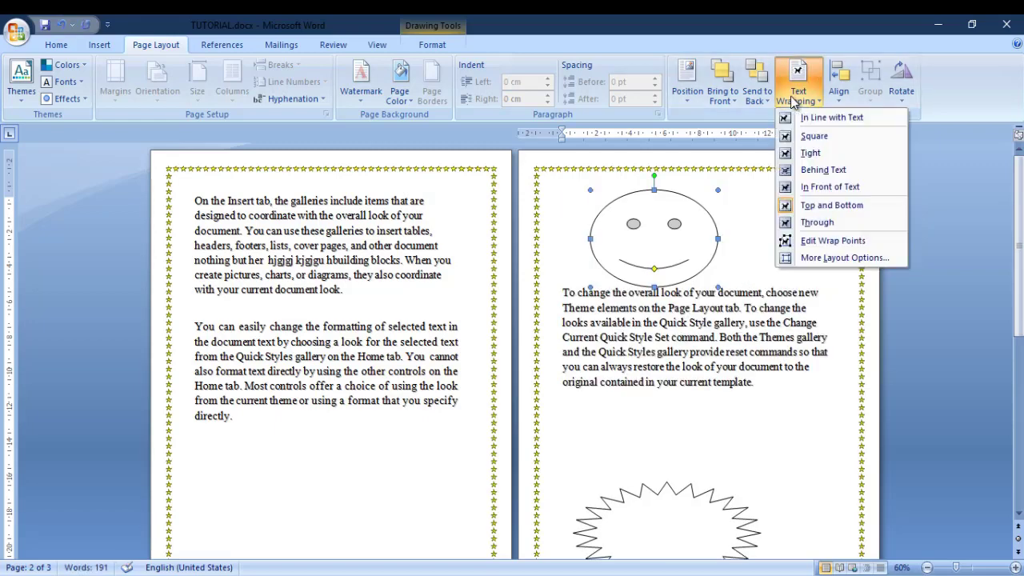
pyautogui.click(810, 222)
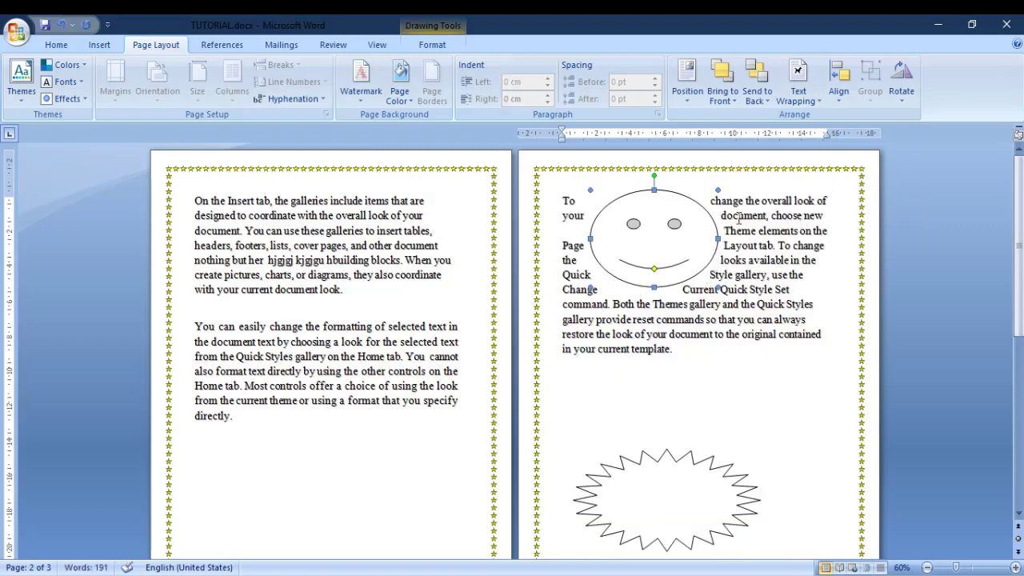
pyautogui.click(798, 92)
pyautogui.click(810, 168)
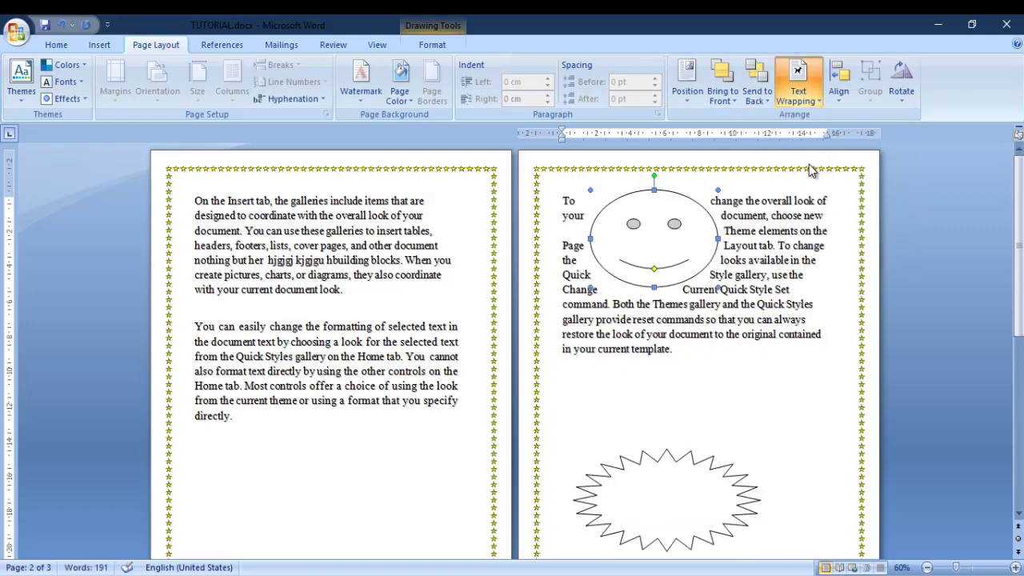
pyautogui.click(799, 92)
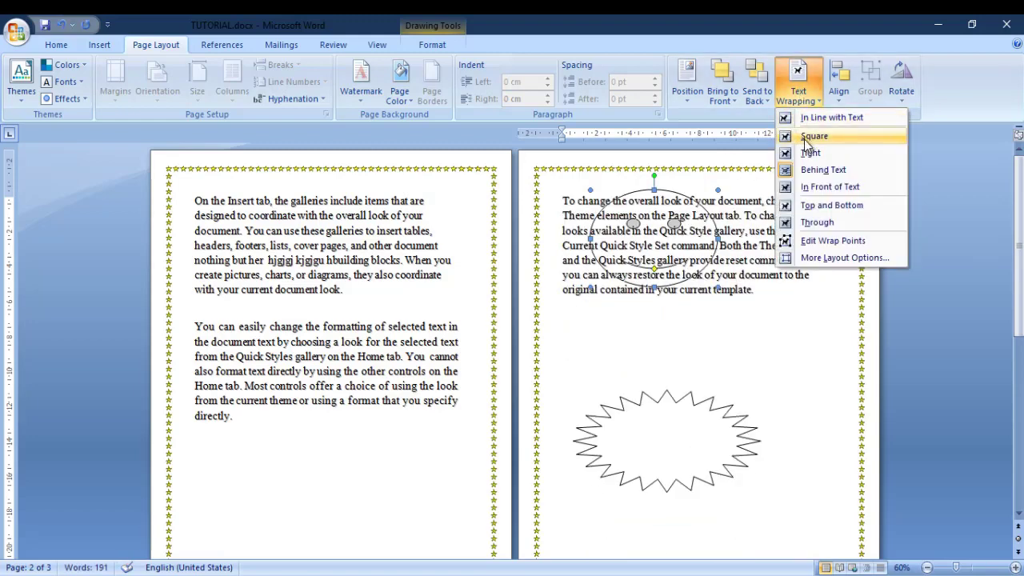
pyautogui.click(810, 117)
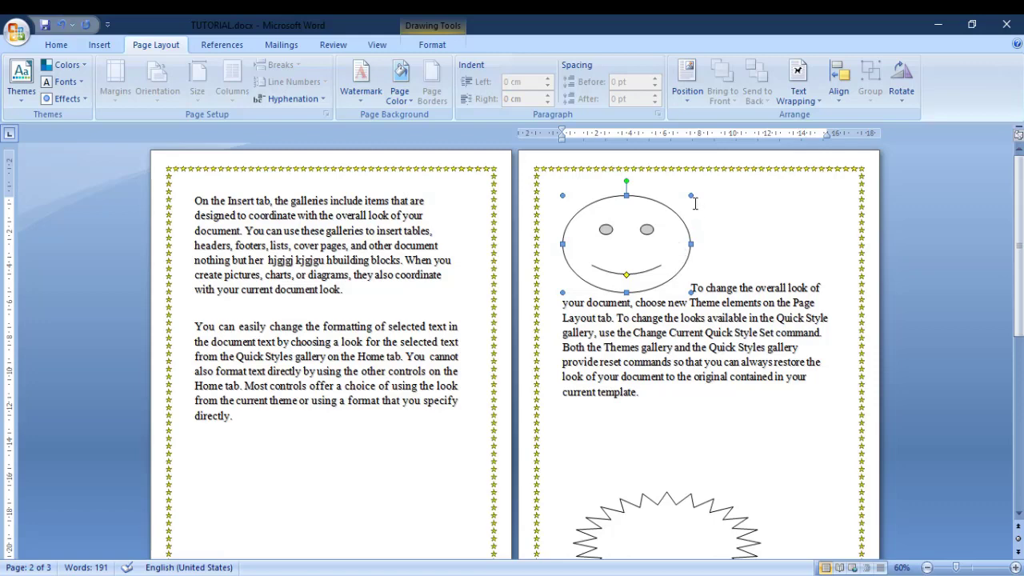
# - Select the starburst on page 2 and drag it up beneath the paragraph
pyautogui.click(634, 505)
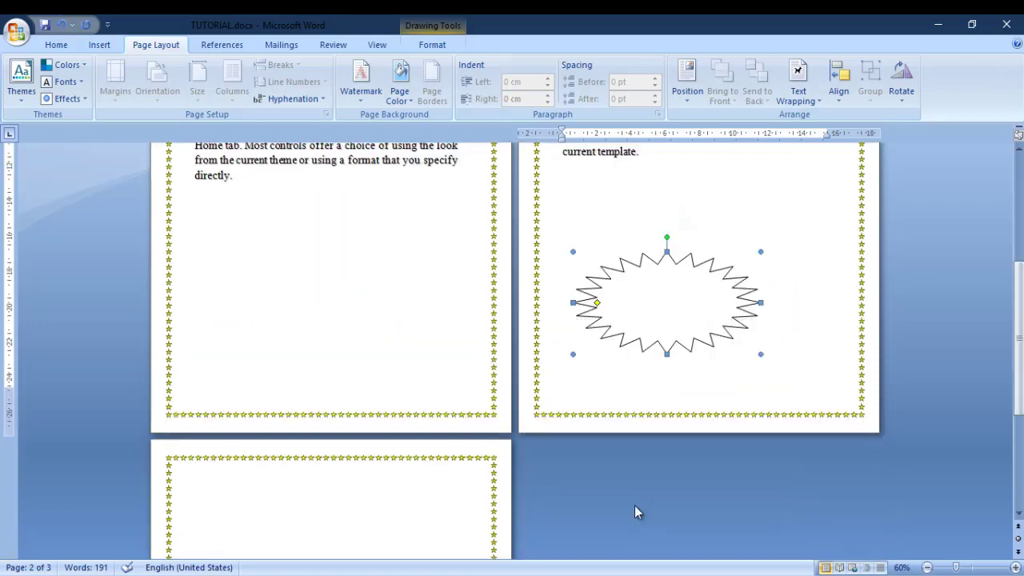
pyautogui.scroll(2, 648, 433)
pyautogui.scroll(2, 662, 371)
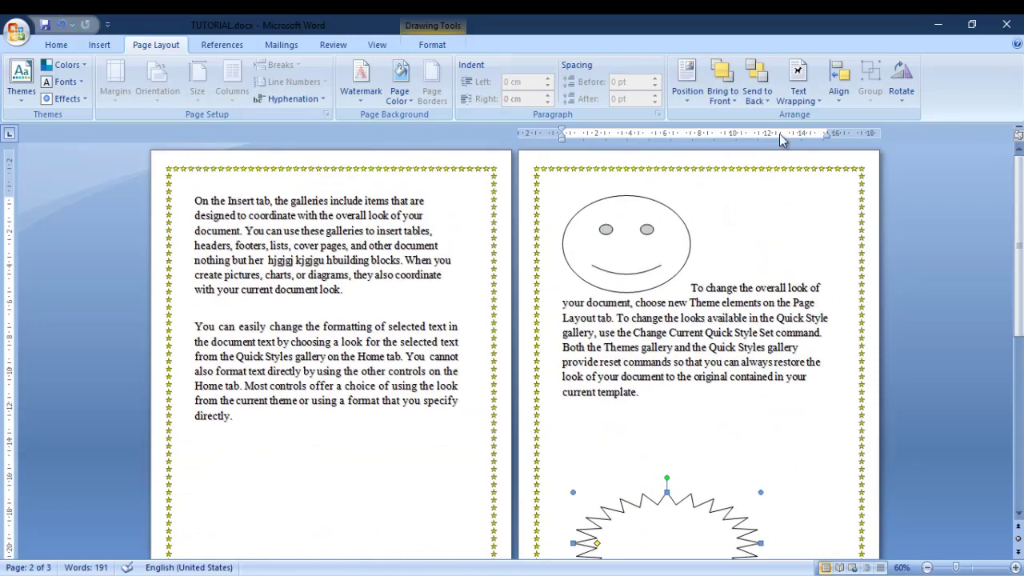
pyautogui.click(835, 106)
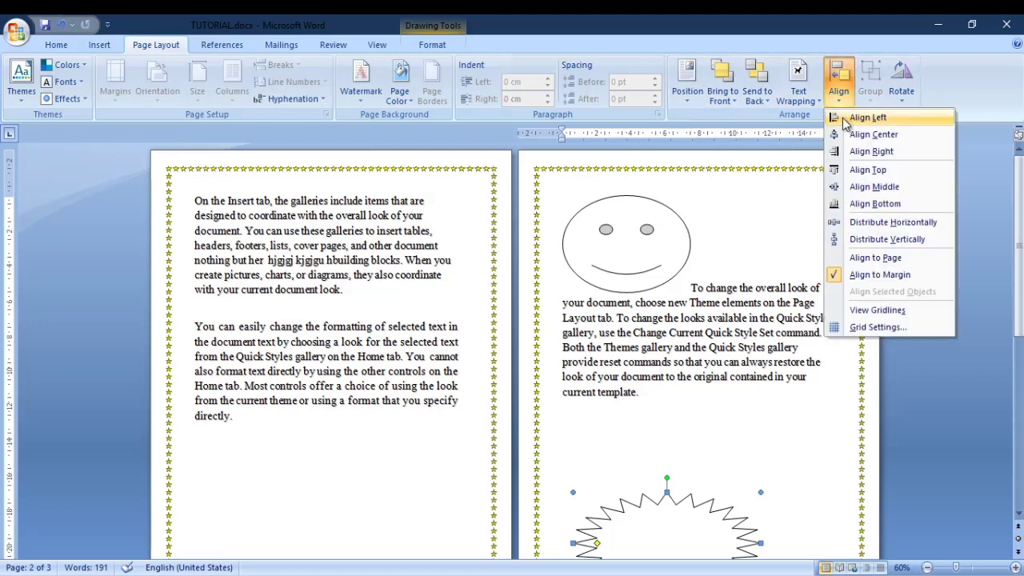
pyautogui.scroll(-5, 662, 392)
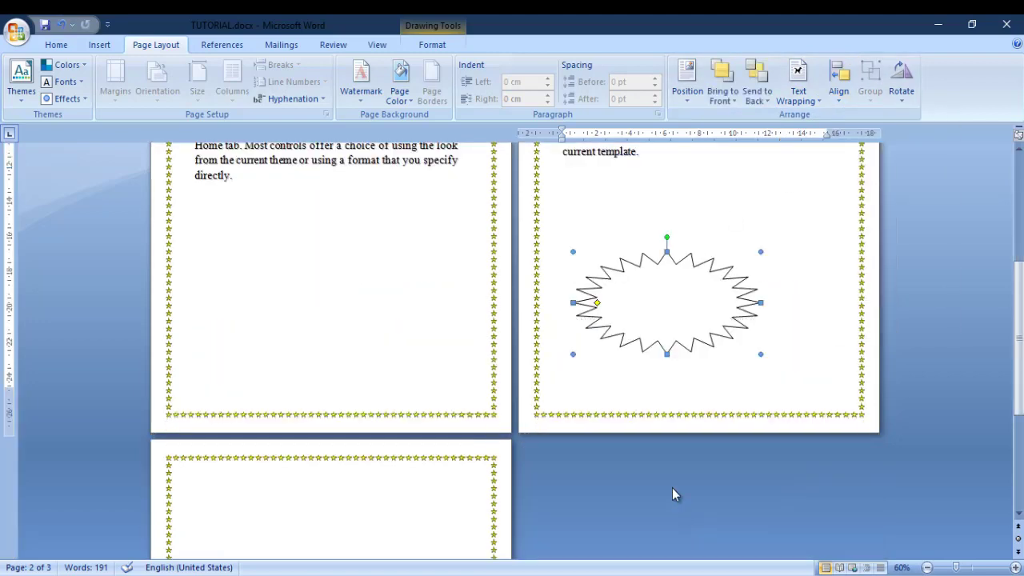
pyautogui.scroll(3, 670, 332)
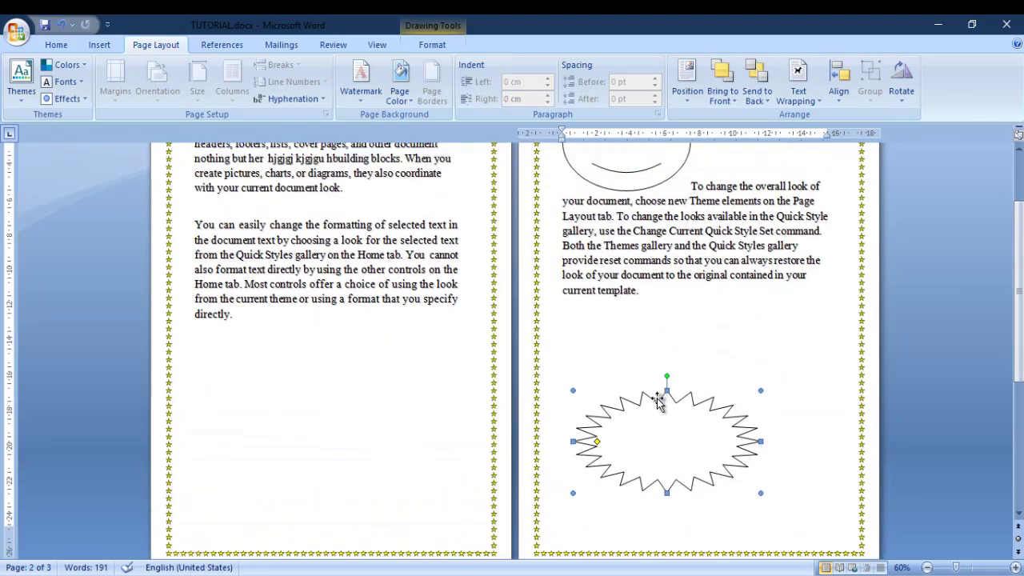
pyautogui.moveTo(661, 400); pyautogui.dragTo(681, 292)
pyautogui.scroll(2, 682, 292)
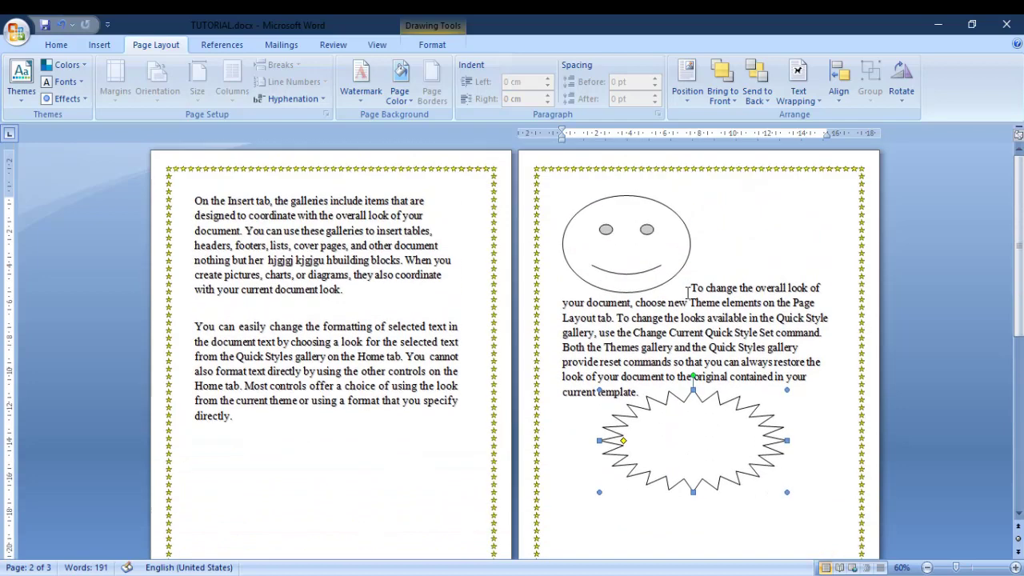
# - Align the starburst middle, then center, then bottom relative to the margins
pyautogui.click(839, 84)
pyautogui.click(850, 156)
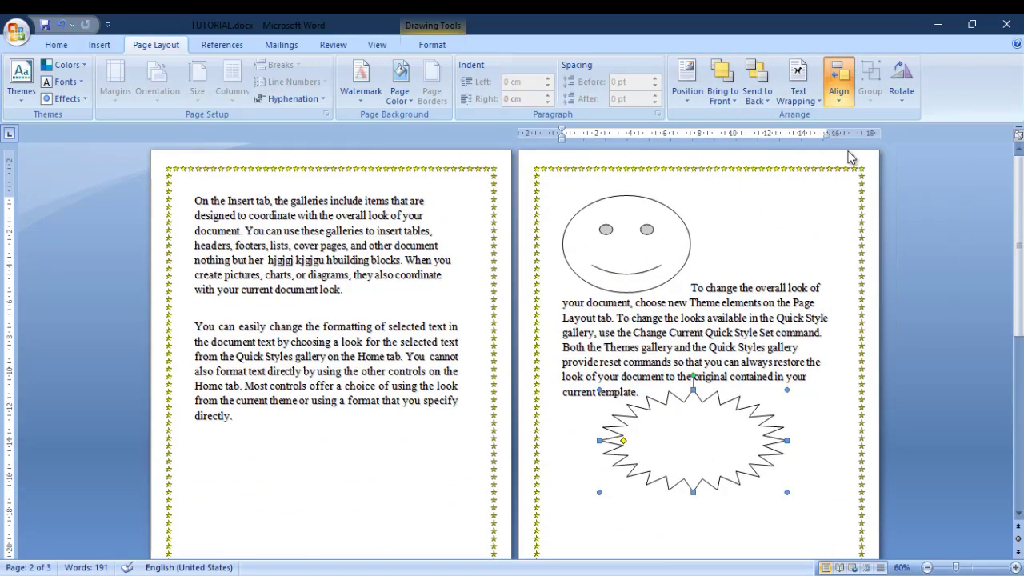
pyautogui.click(848, 92)
pyautogui.click(857, 185)
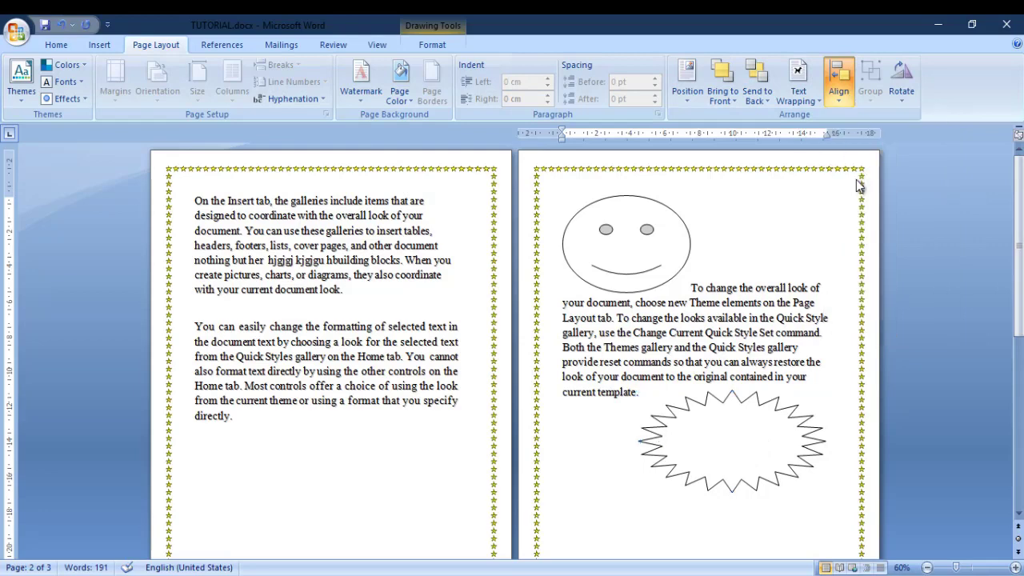
pyautogui.click(838, 92)
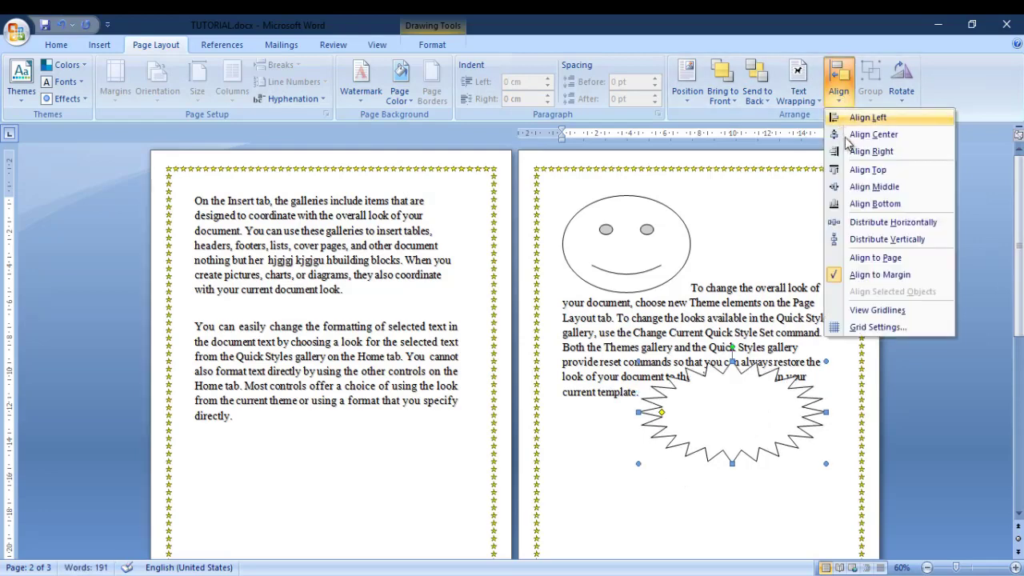
pyautogui.click(846, 136)
pyautogui.click(839, 92)
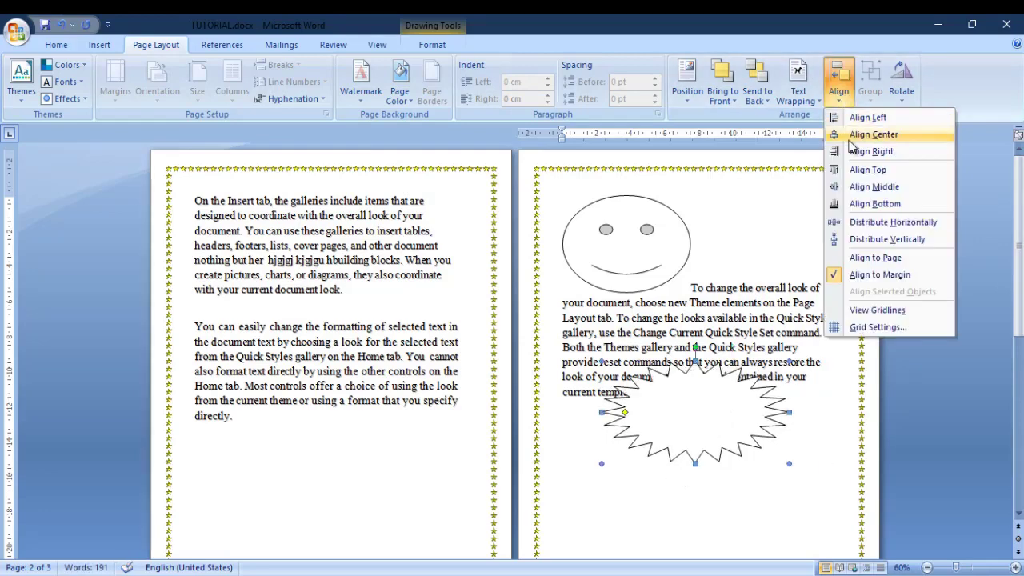
pyautogui.click(863, 205)
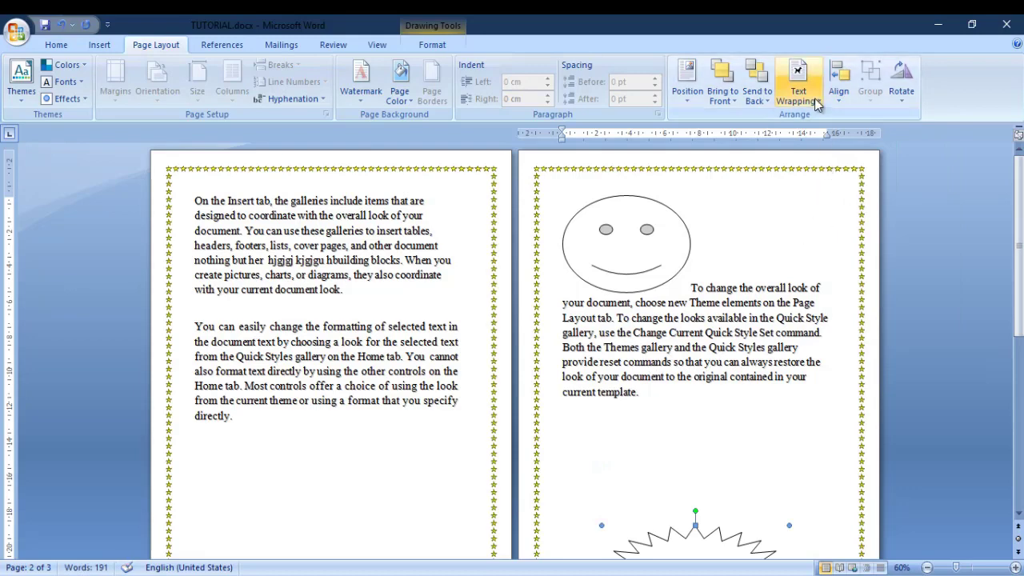
pyautogui.click(693, 104)
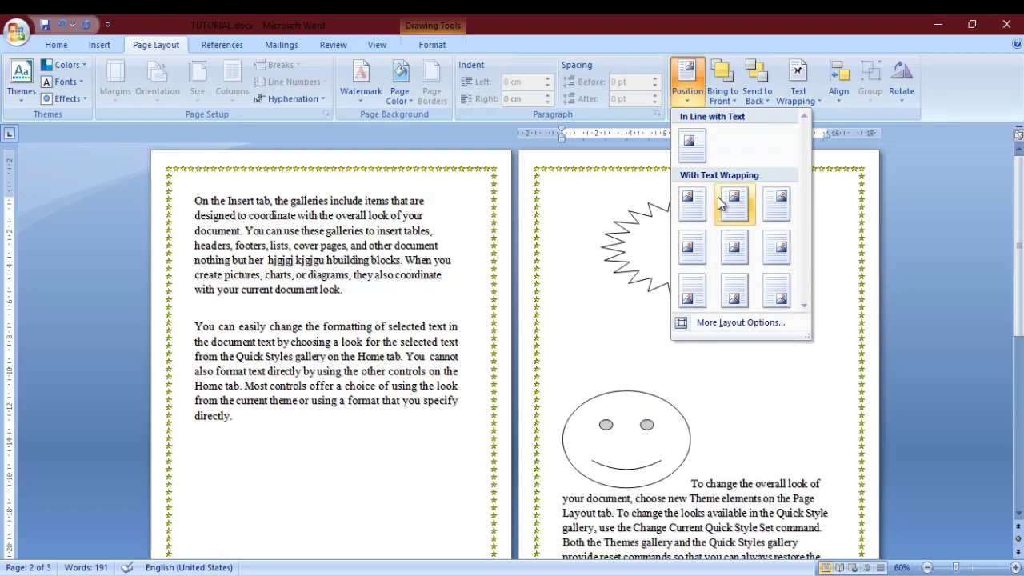
# - Try Align Middle, another alignment and Align Top on the starburst, nudging it slightly
pyautogui.click(699, 96)
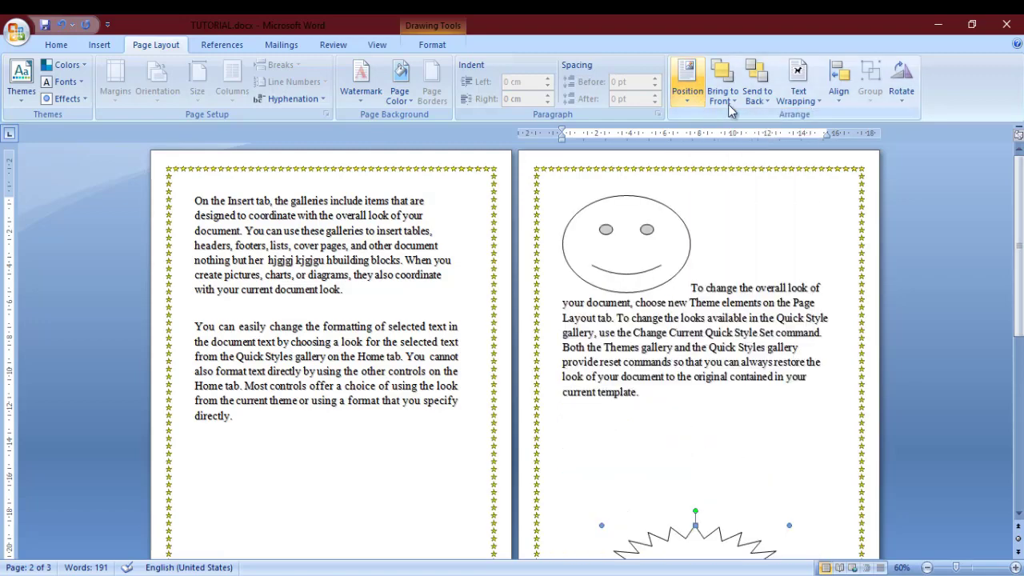
pyautogui.click(836, 102)
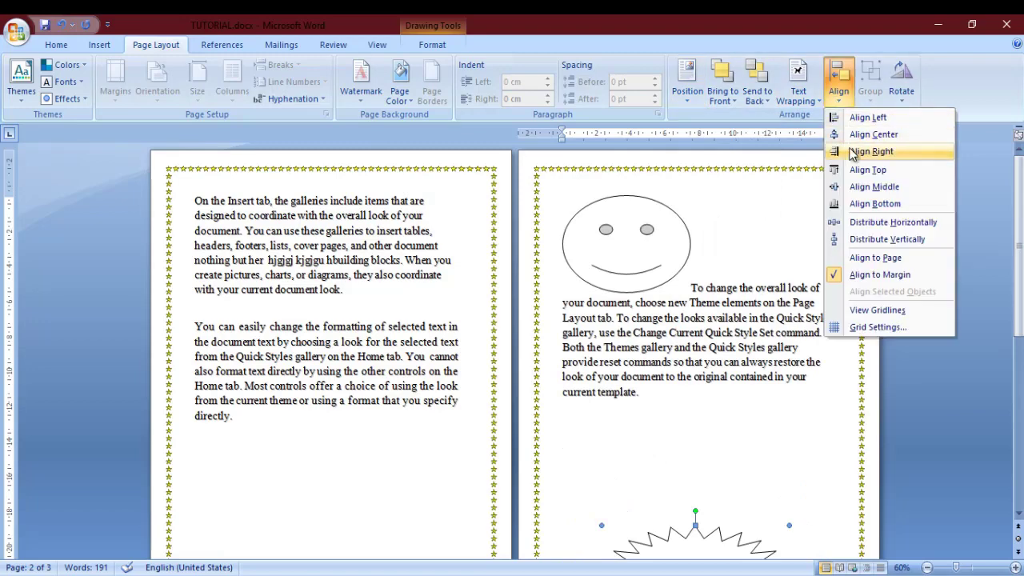
pyautogui.click(860, 188)
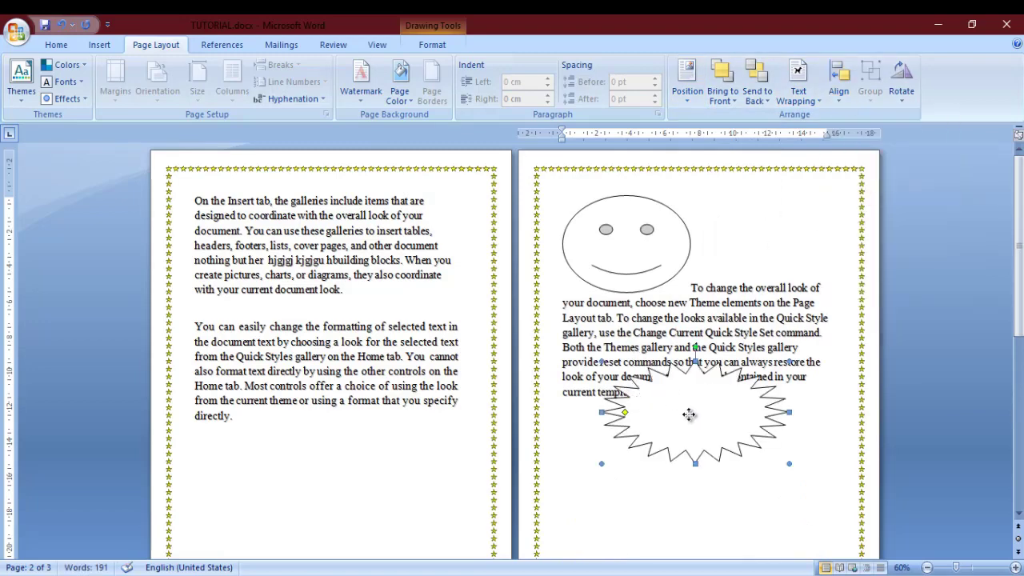
pyautogui.moveTo(688, 415); pyautogui.dragTo(684, 419)
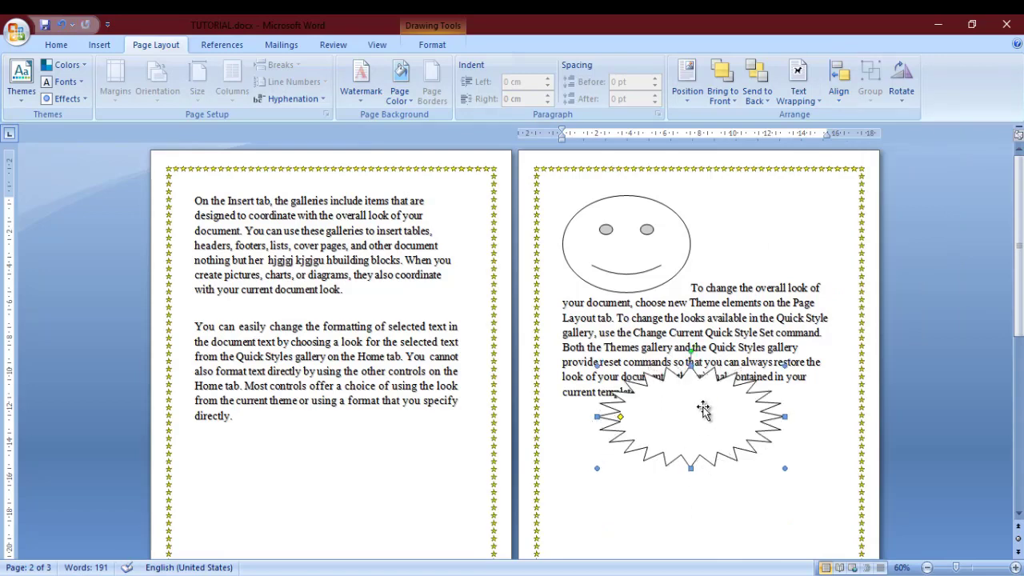
pyautogui.click(841, 92)
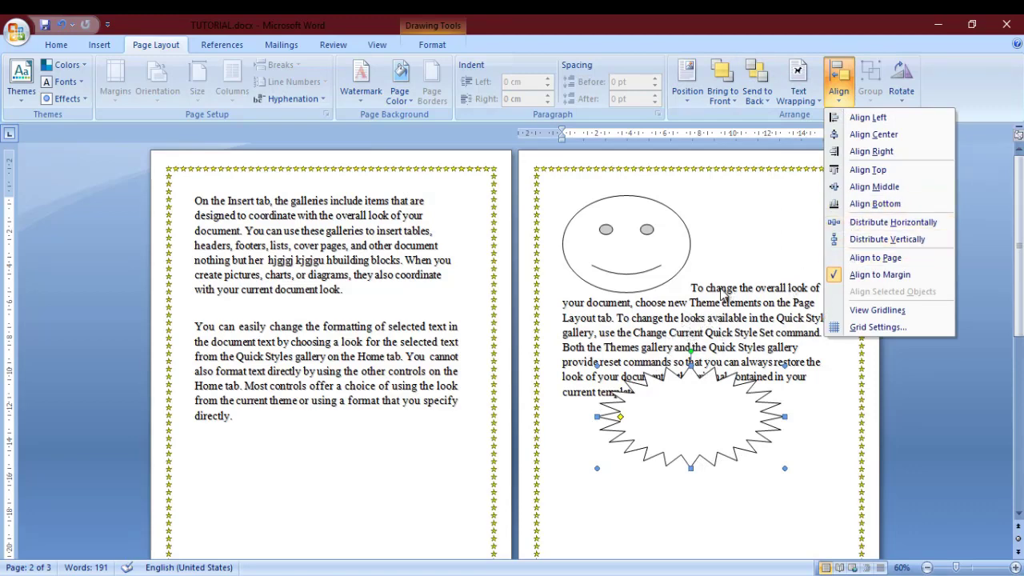
pyautogui.click(836, 188)
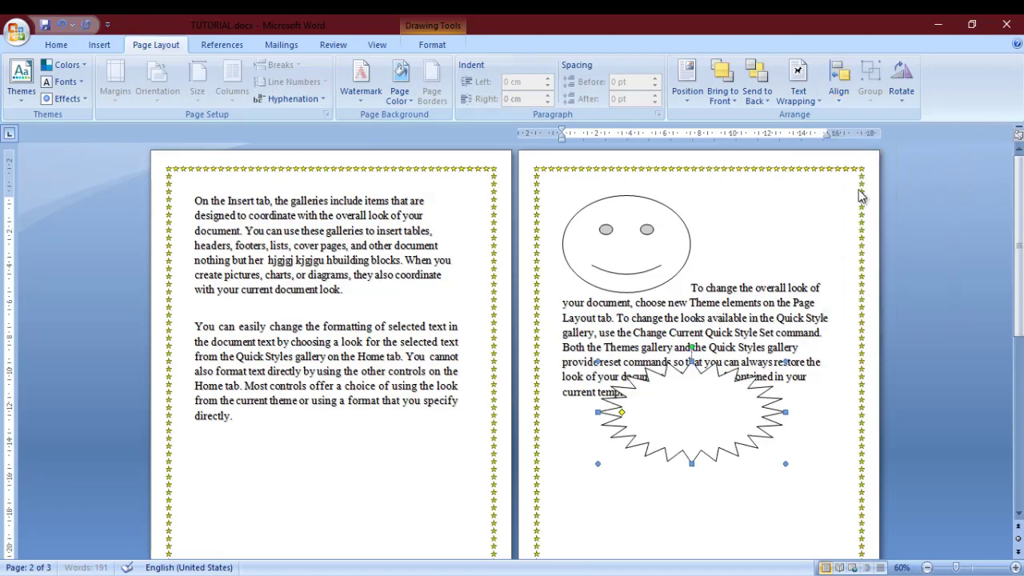
pyautogui.click(837, 100)
pyautogui.click(868, 170)
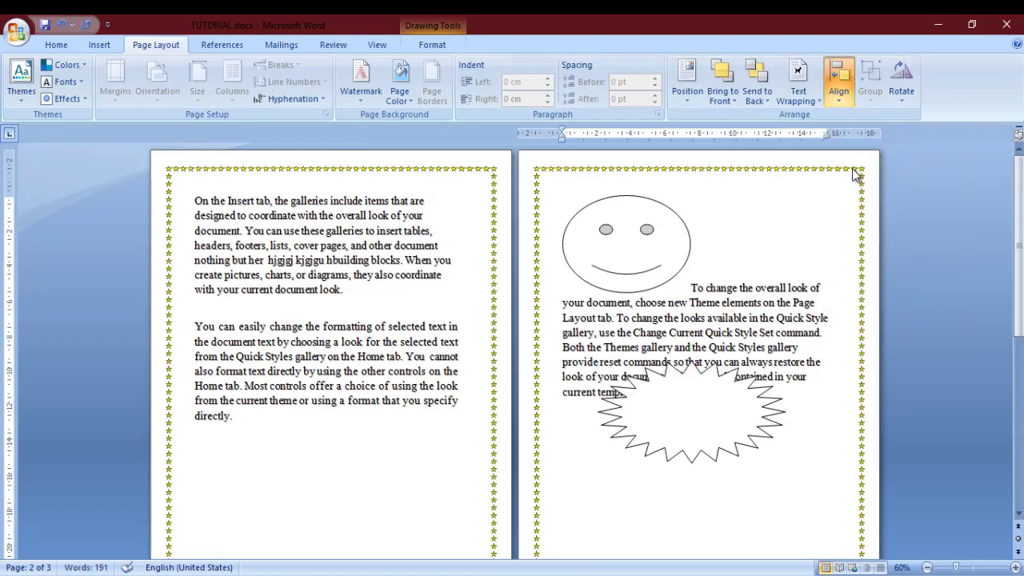
# - Align the starburst right, apply the Top Right position preset, then drag it below the paragraph
pyautogui.click(836, 89)
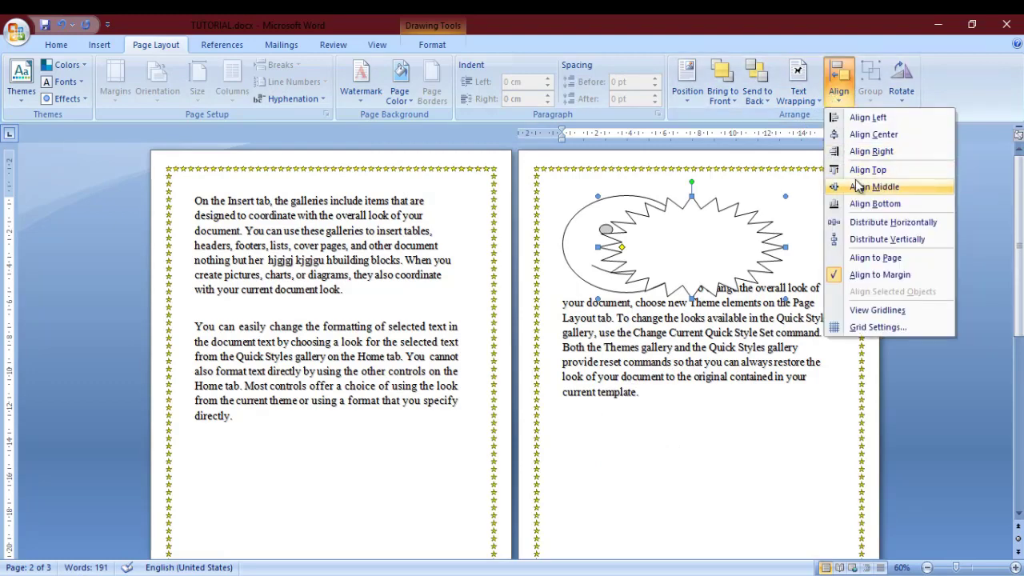
pyautogui.click(859, 151)
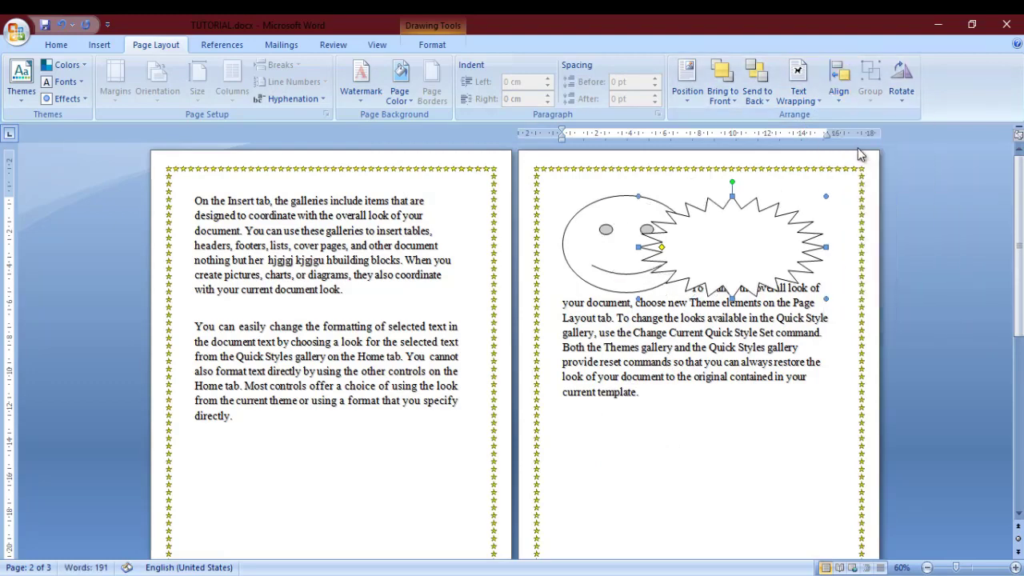
pyautogui.click(691, 98)
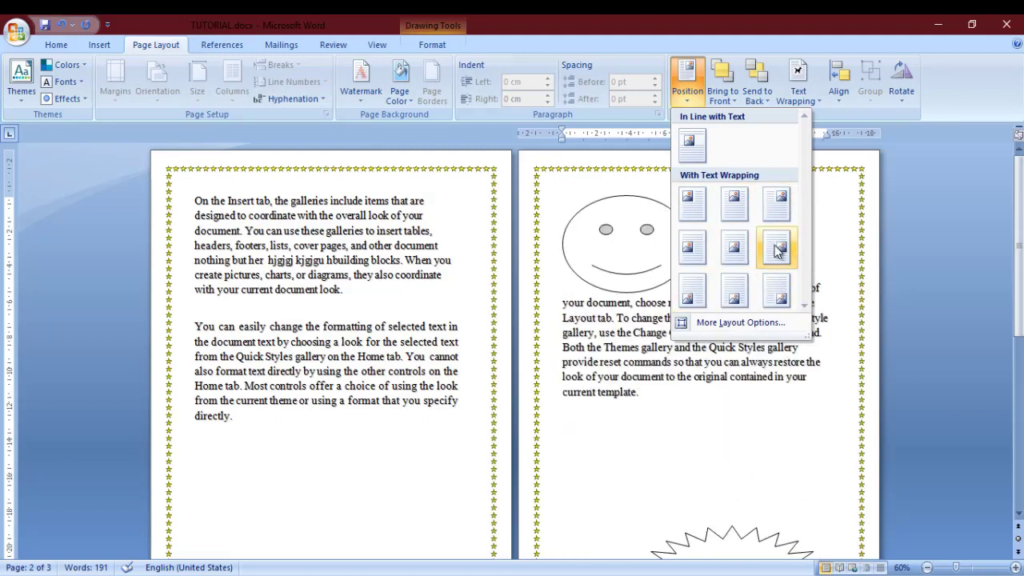
pyautogui.click(790, 194)
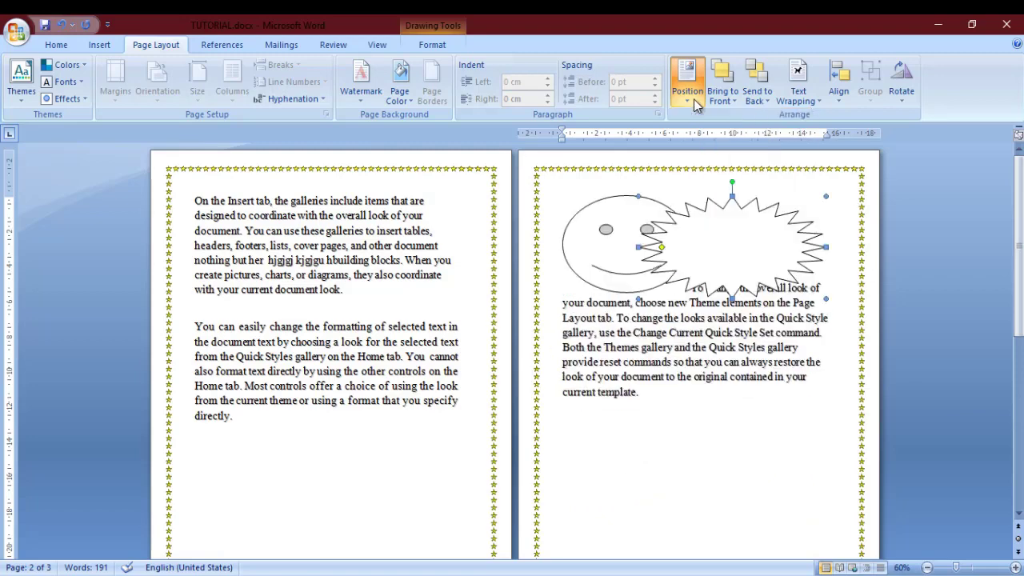
pyautogui.moveTo(764, 228); pyautogui.dragTo(706, 408)
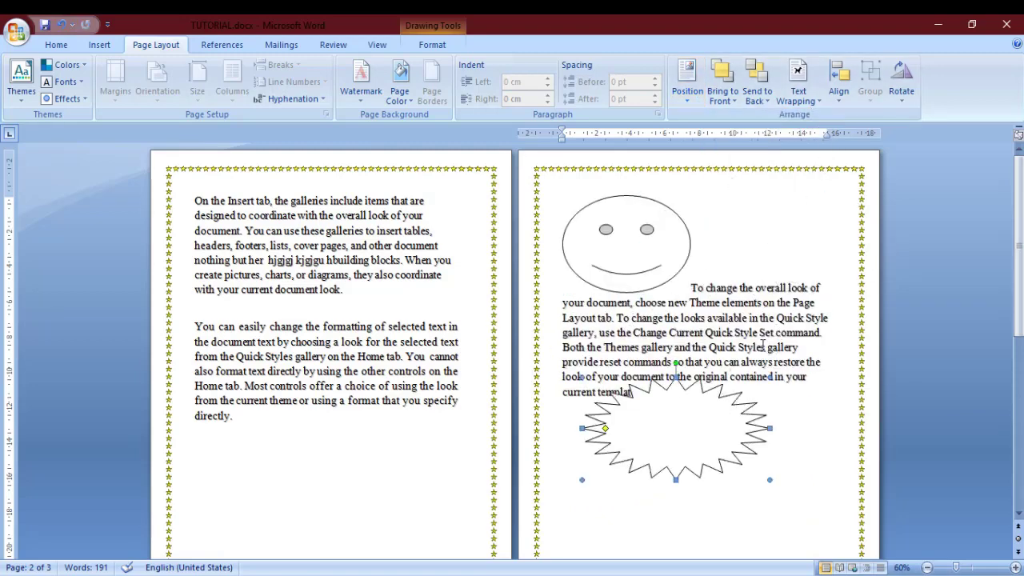
pyautogui.click(841, 84)
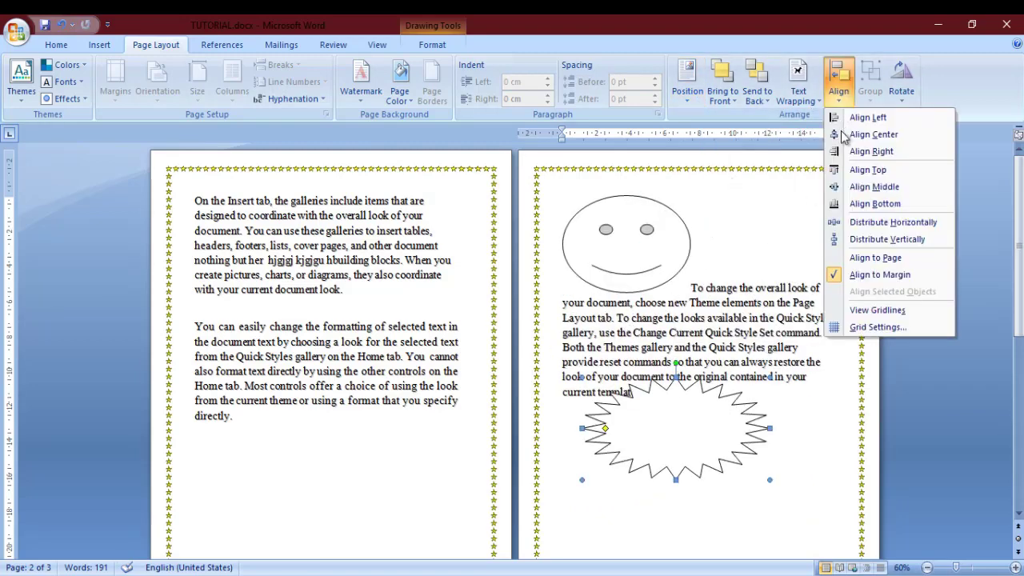
# - Turn on View Gridlines and scroll through every page to check the grid
pyautogui.click(869, 312)
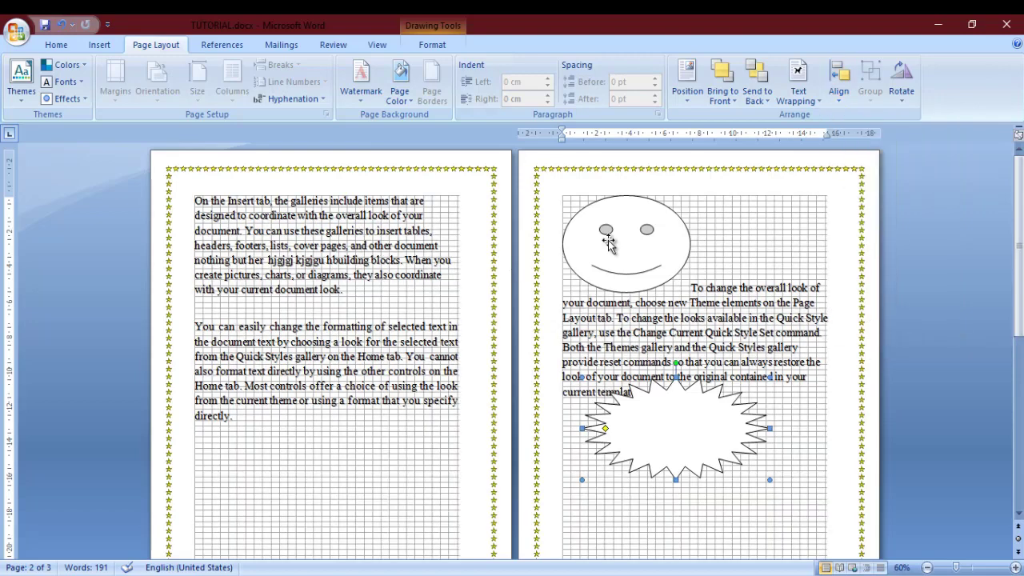
pyautogui.scroll(-3, 608, 242)
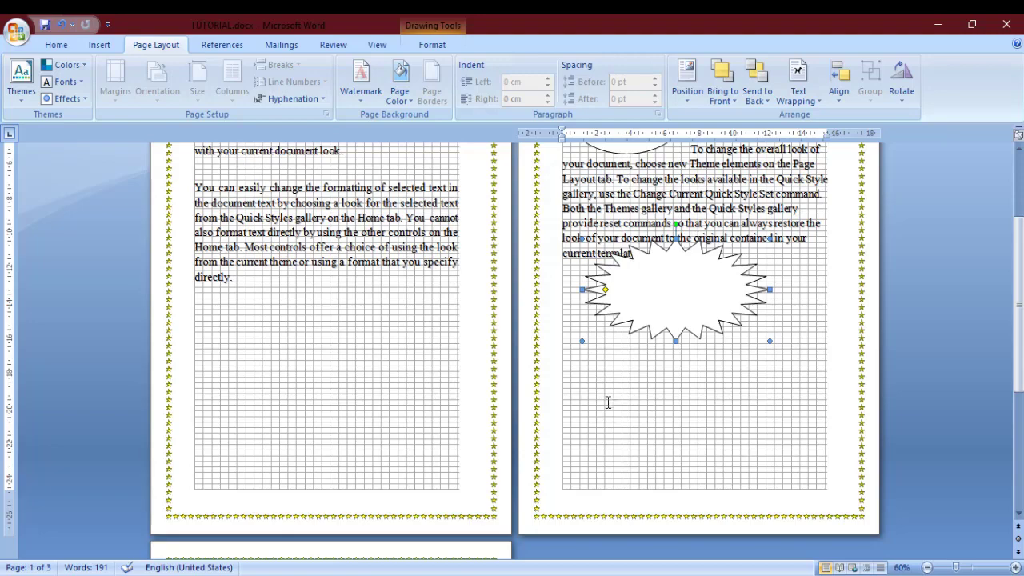
pyautogui.scroll(-1, 608, 402)
pyautogui.scroll(-1, 608, 403)
pyautogui.scroll(-2, 606, 396)
pyautogui.scroll(-2, 605, 396)
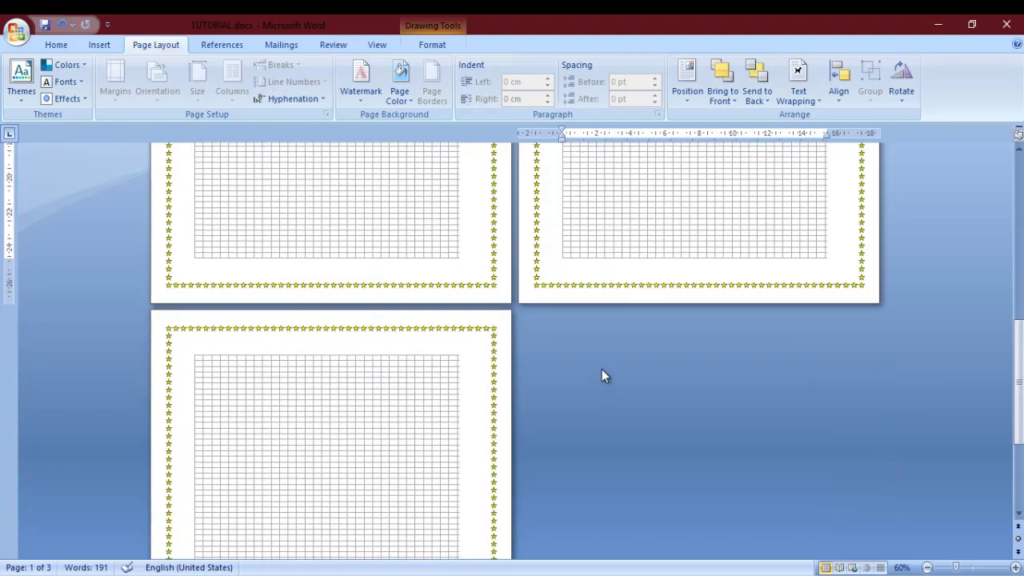
pyautogui.scroll(2, 656, 264)
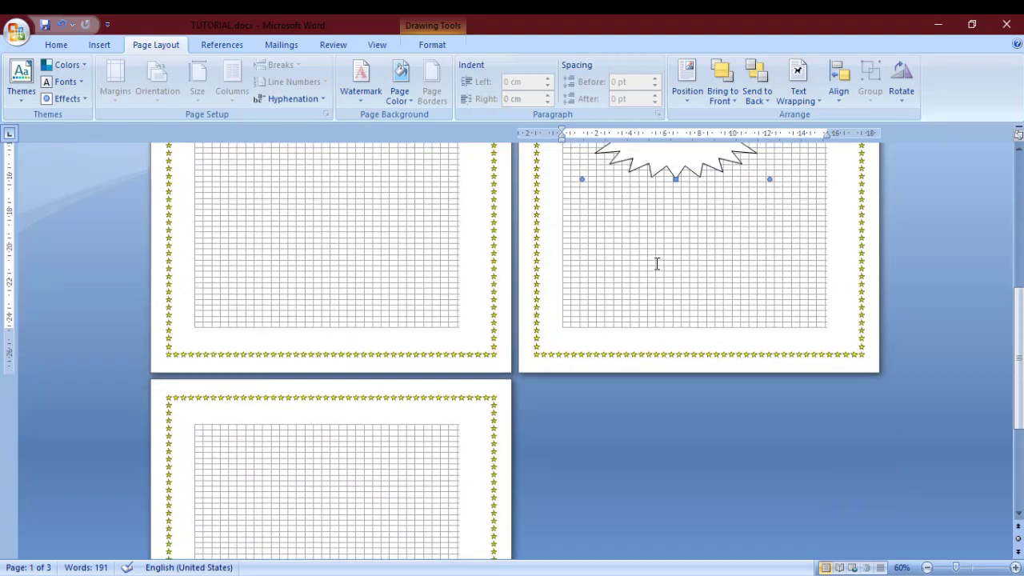
pyautogui.scroll(2, 656, 263)
pyautogui.scroll(1, 656, 264)
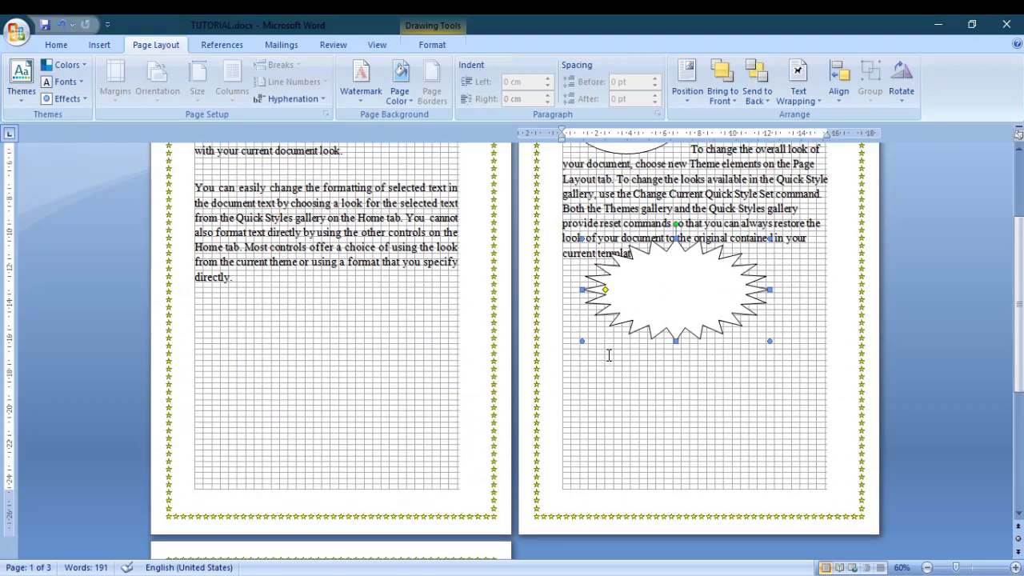
# - Check the Drawing Grid settings (0.25 cm by 0.32 cm) unchanged, then hide the gridlines
pyautogui.click(838, 80)
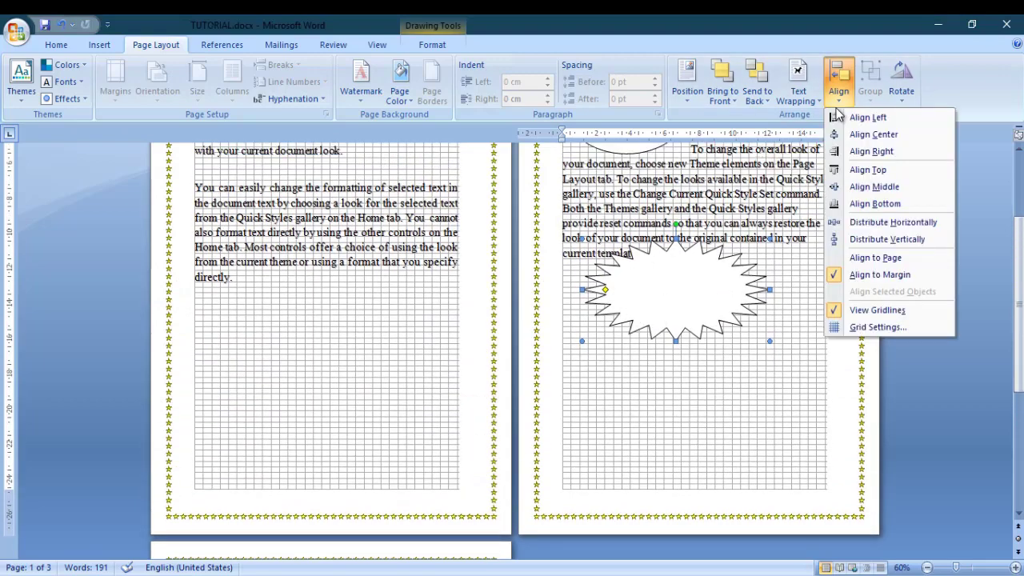
pyautogui.click(853, 328)
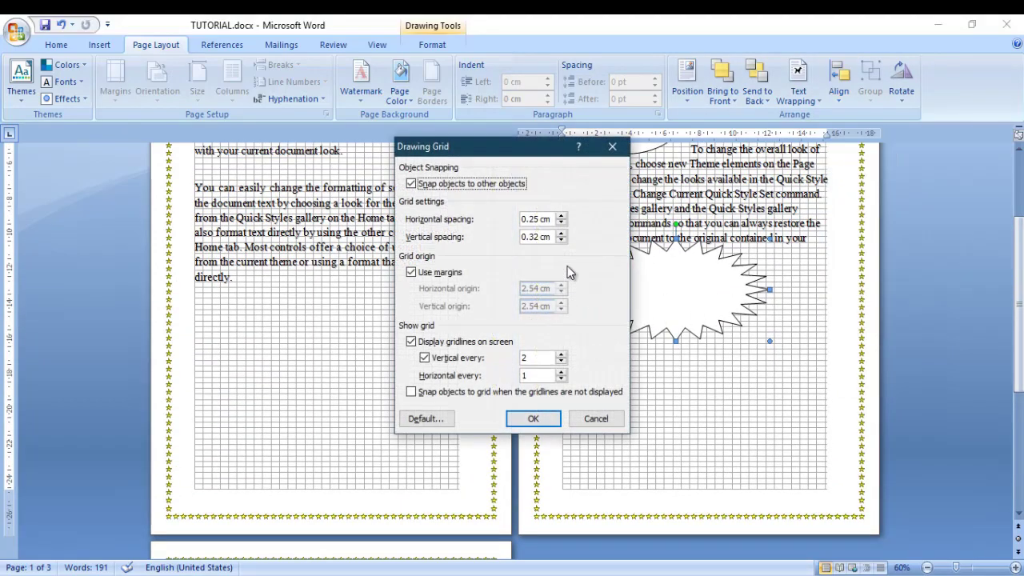
pyautogui.moveTo(536, 157); pyautogui.dragTo(862, 159)
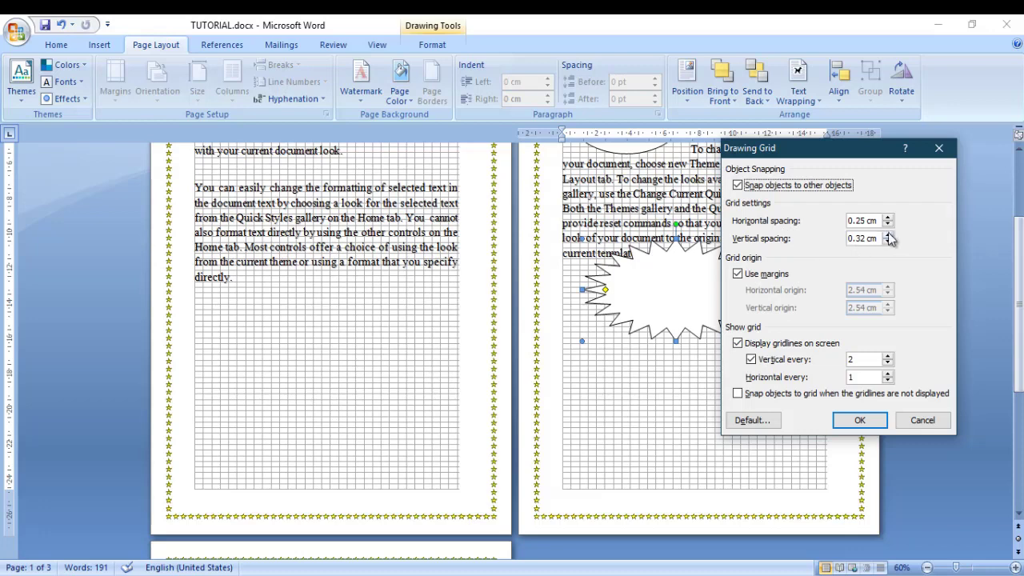
pyautogui.click(937, 149)
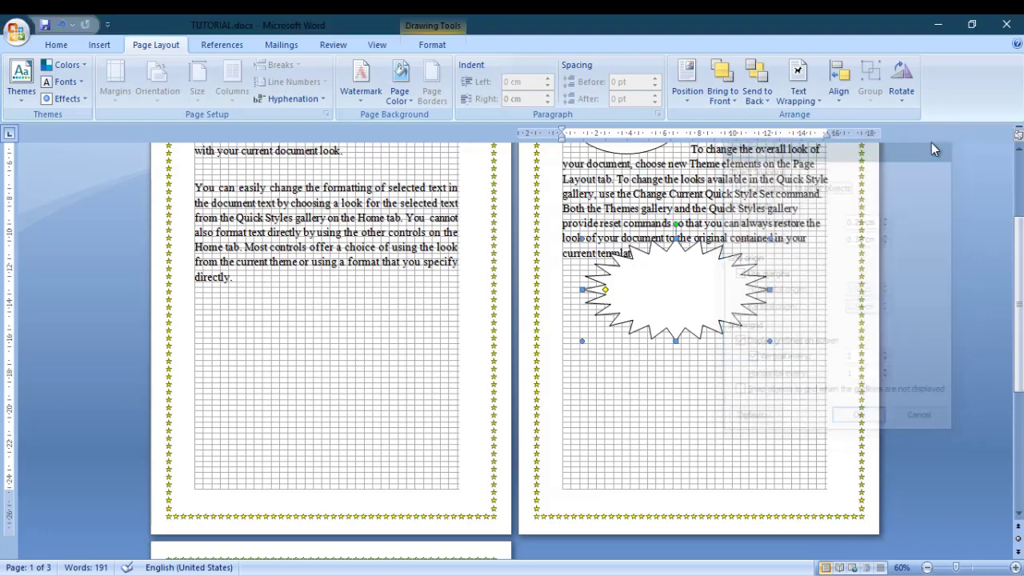
pyautogui.click(840, 90)
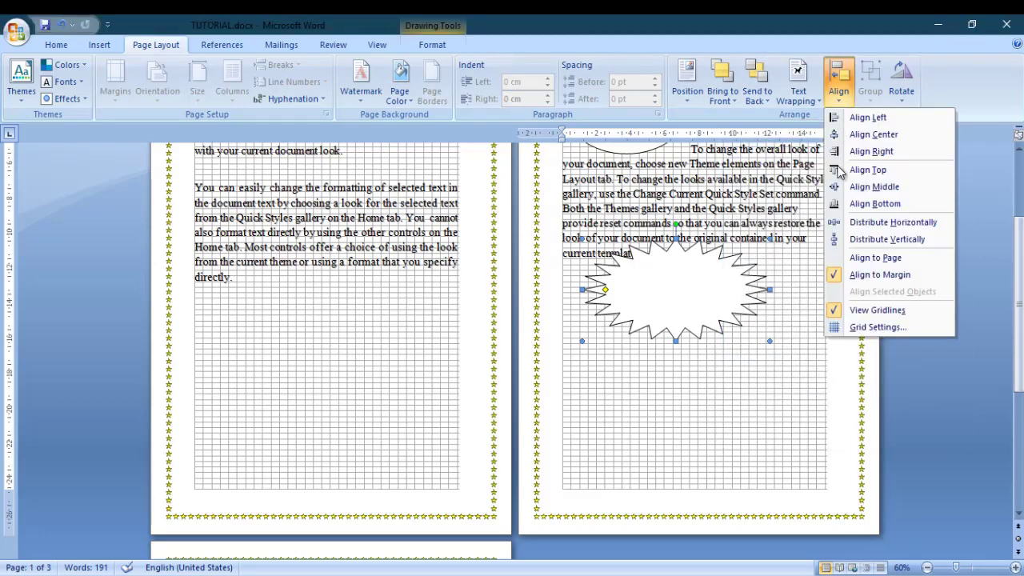
pyautogui.click(859, 312)
# - Reposition the shapes on page 2, undoing one move, so the smiley overlaps the starburst's top
pyautogui.moveTo(704, 265); pyautogui.dragTo(740, 335)
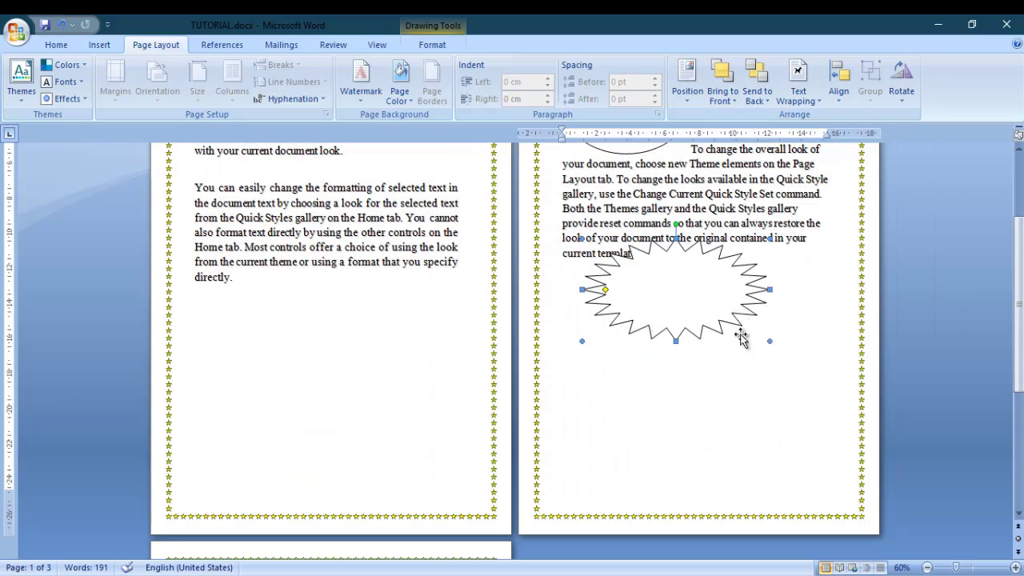
pyautogui.scroll(2, 707, 223)
pyautogui.moveTo(655, 241); pyautogui.dragTo(641, 399)
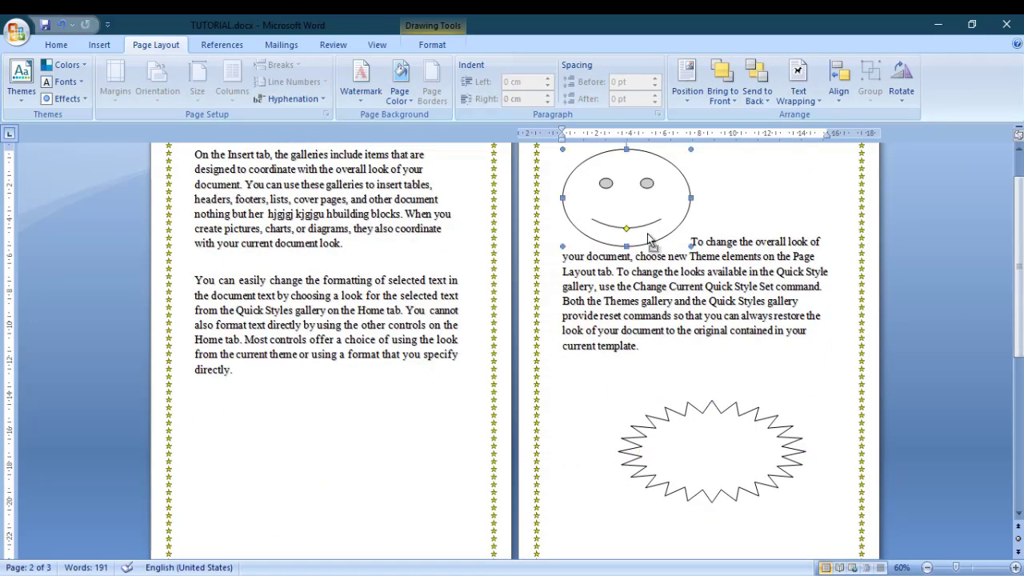
pyautogui.scroll(1, 714, 331)
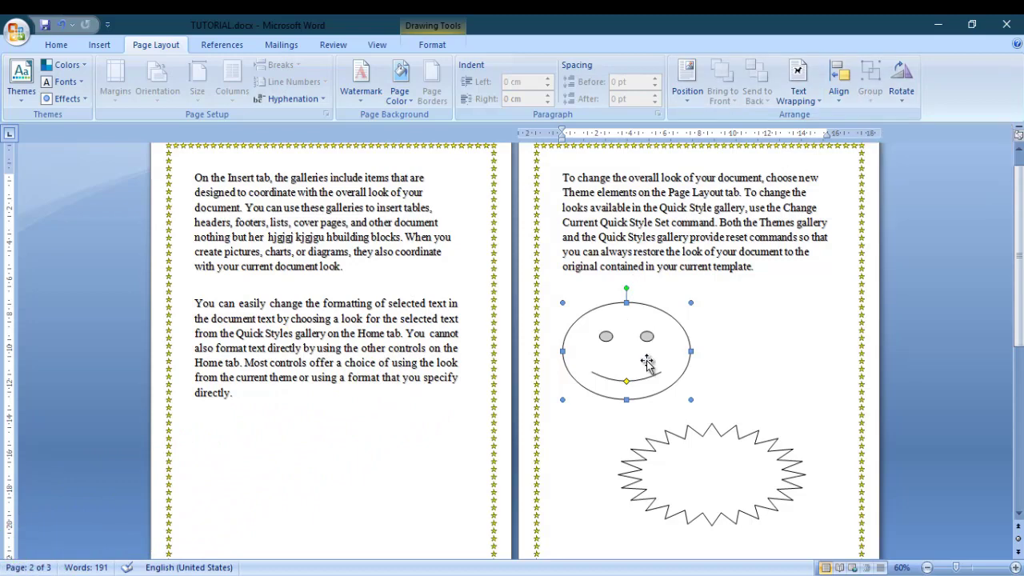
pyautogui.hotkey('ctrl', 'z')
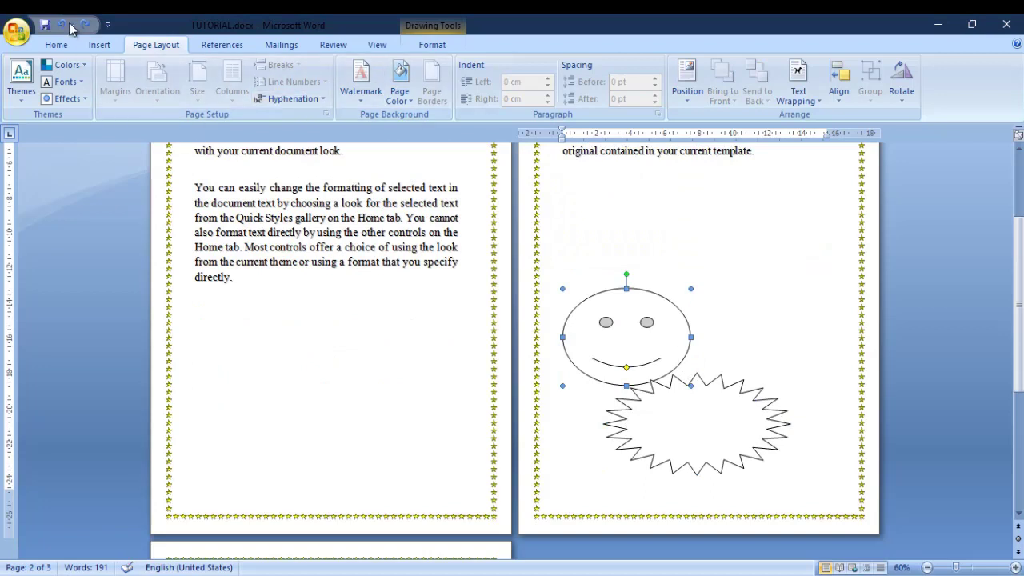
pyautogui.click(95, 45)
# - Draw a Quad Arrow right of the smiley and shift the starburst down below it
pyautogui.click(224, 92)
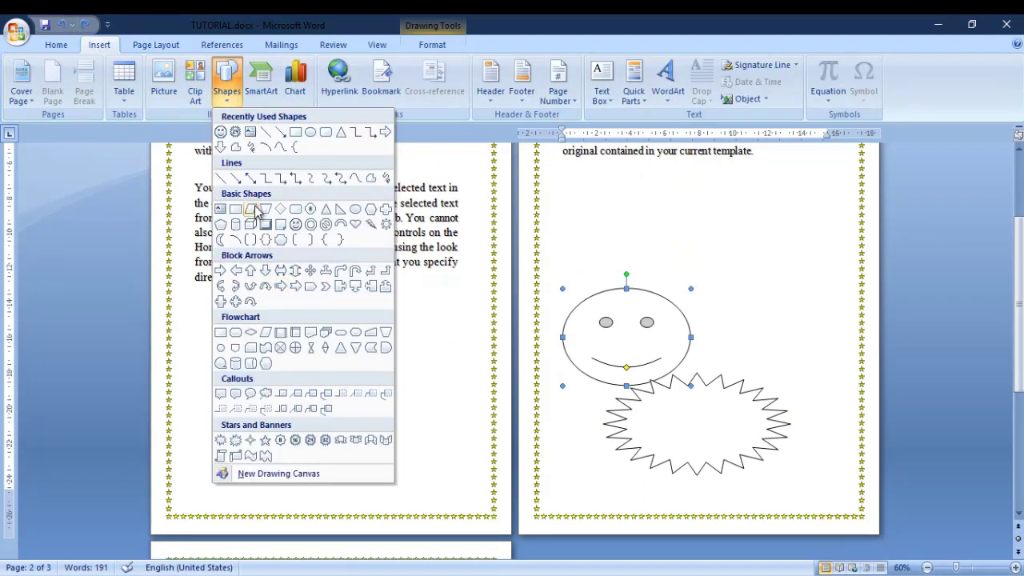
pyautogui.click(238, 305)
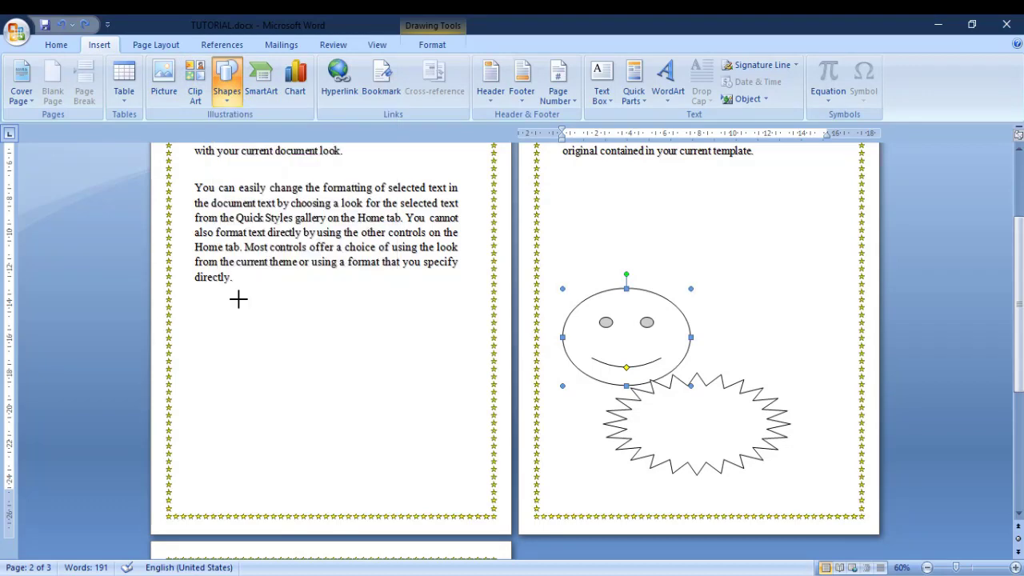
pyautogui.moveTo(709, 264); pyautogui.dragTo(807, 374)
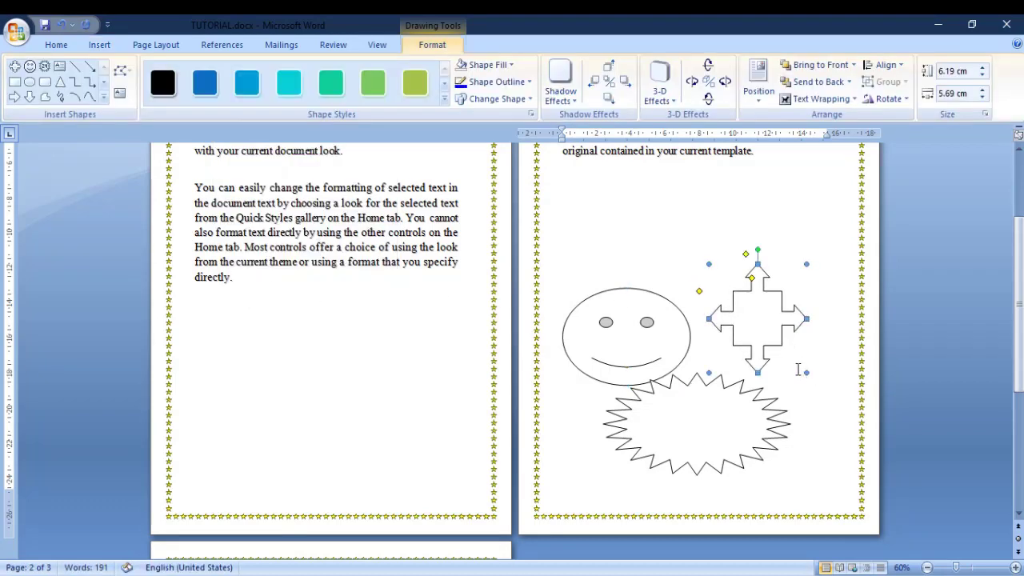
pyautogui.moveTo(718, 389); pyautogui.dragTo(676, 412)
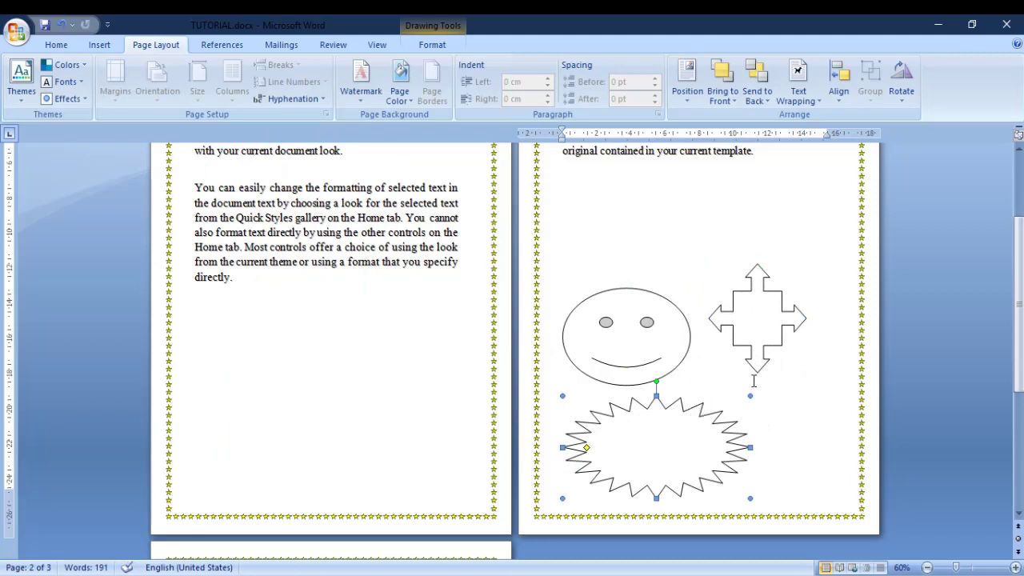
# - Group the starburst and quad arrow into a single object
pyautogui.click(746, 352)
pyautogui.keyDown('shift'); pyautogui.click(698, 431); pyautogui.keyUp('shift')
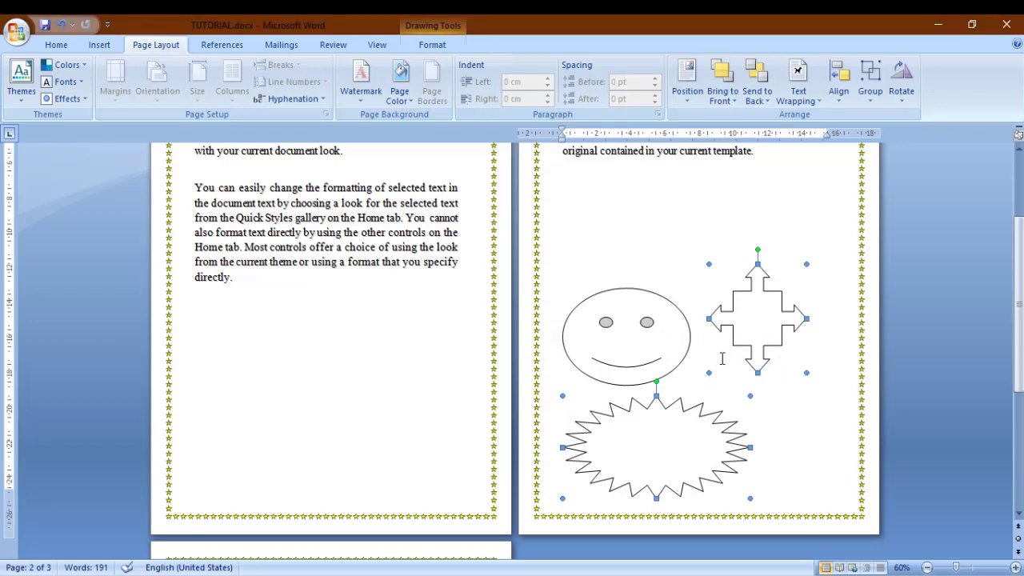
pyautogui.click(872, 87)
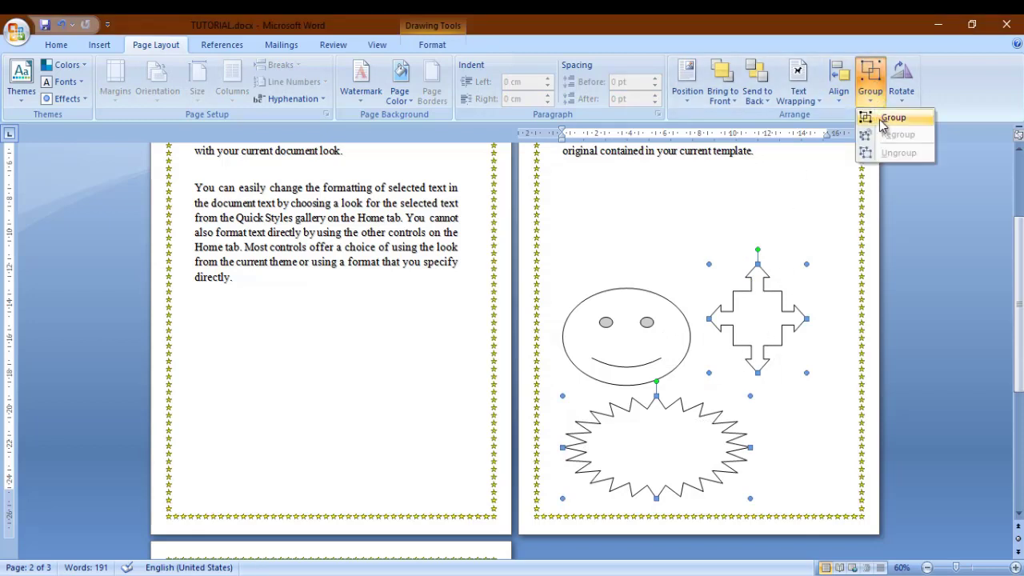
pyautogui.click(880, 120)
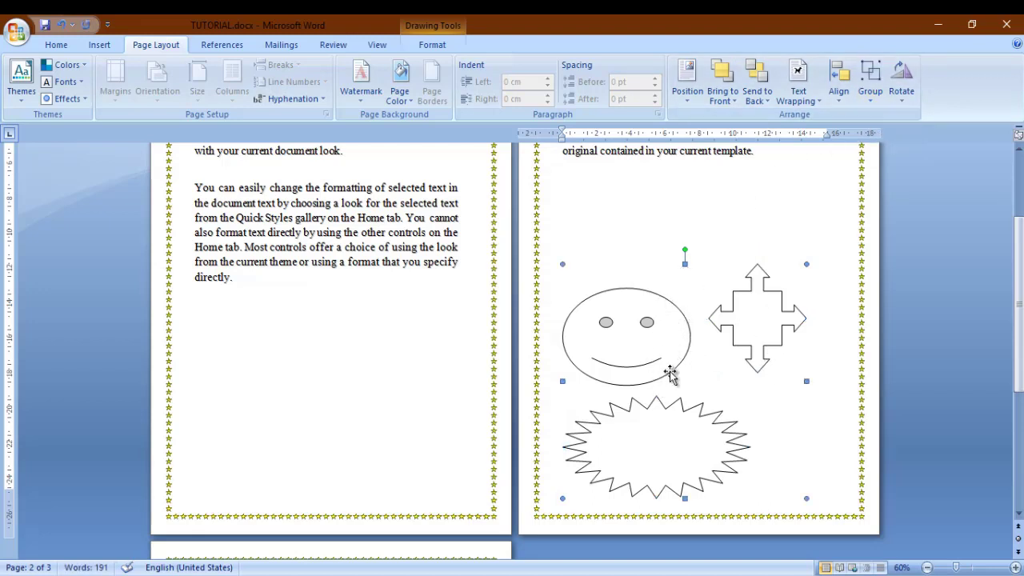
# - Move the grouped arrow and starburst onto the left page below the text
pyautogui.moveTo(669, 373); pyautogui.dragTo(706, 374)
pyautogui.click(692, 377)
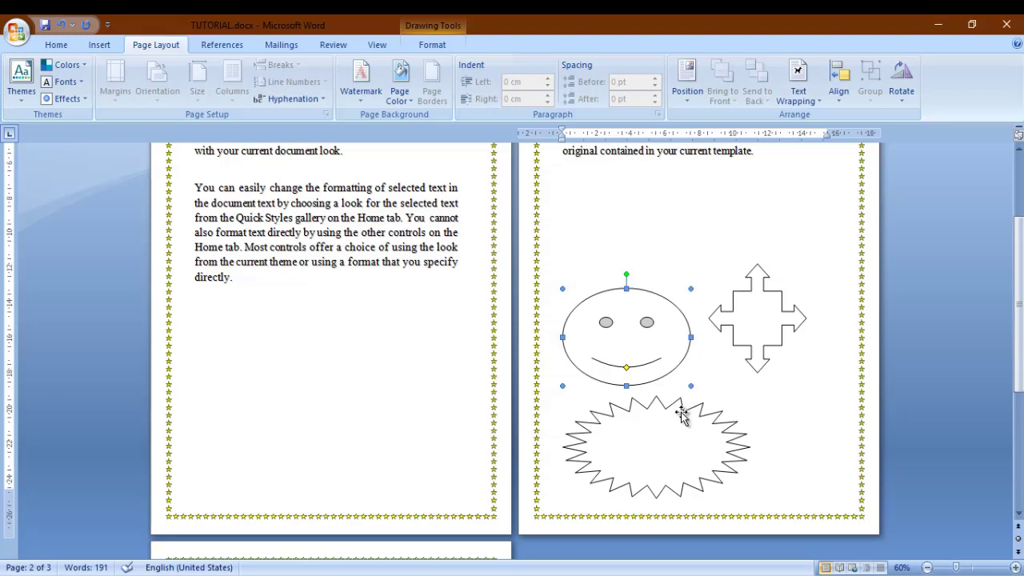
pyautogui.moveTo(681, 413); pyautogui.dragTo(449, 394)
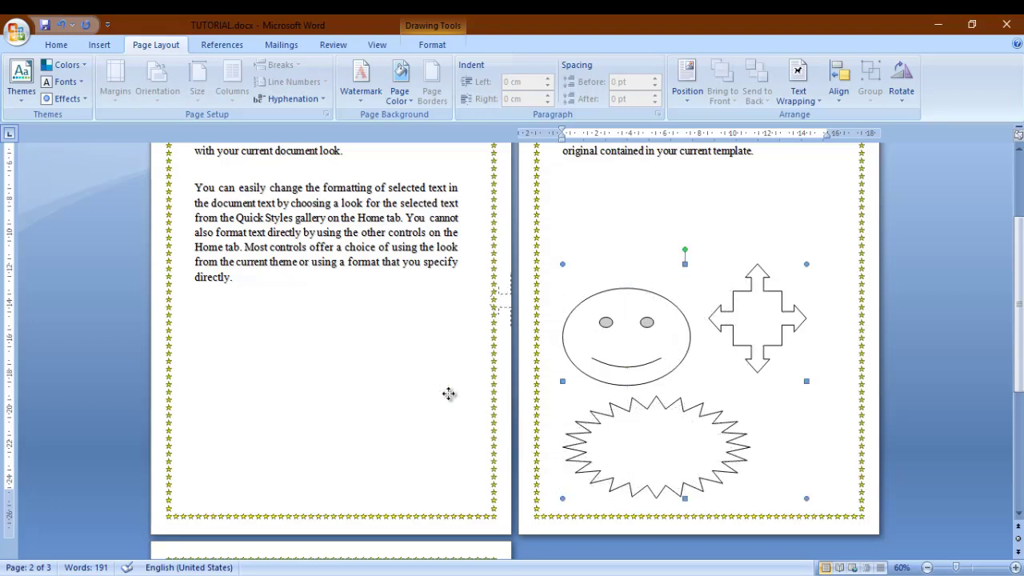
pyautogui.moveTo(449, 394); pyautogui.dragTo(322, 414)
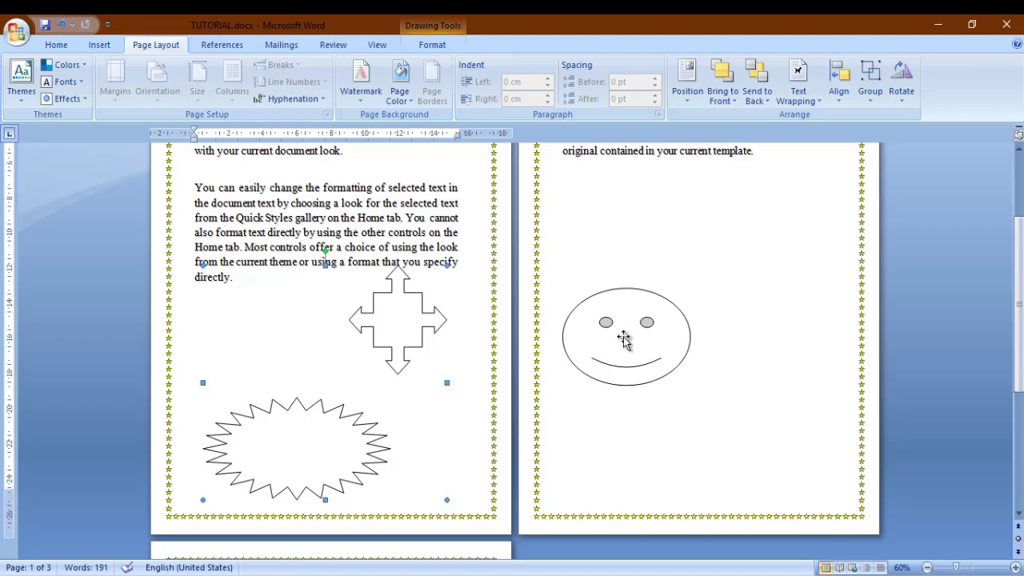
# - Bring the group back beside the smiley, ungroup it, and return the shapes to page 1
pyautogui.click(307, 446)
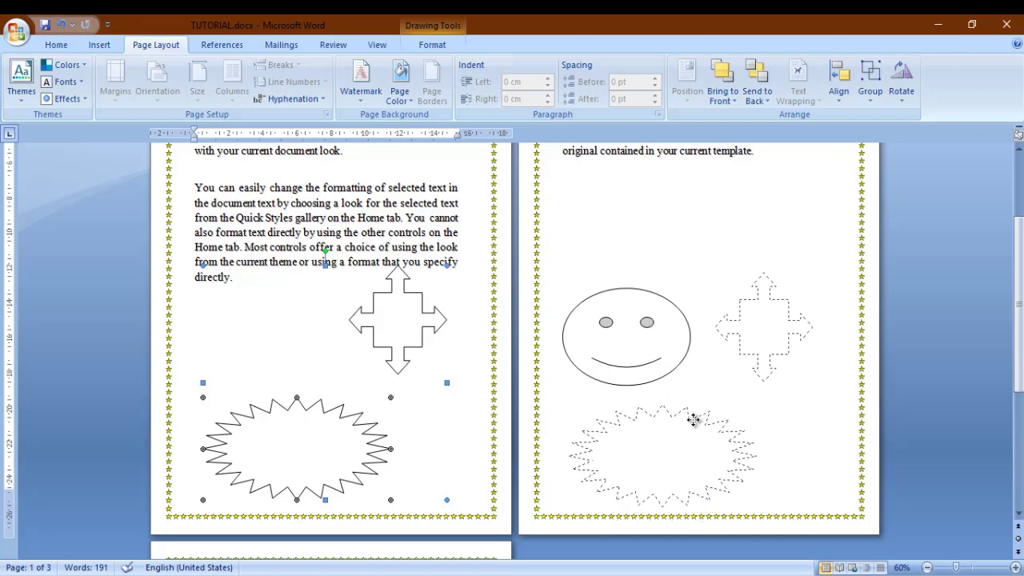
pyautogui.moveTo(327, 412); pyautogui.dragTo(692, 419)
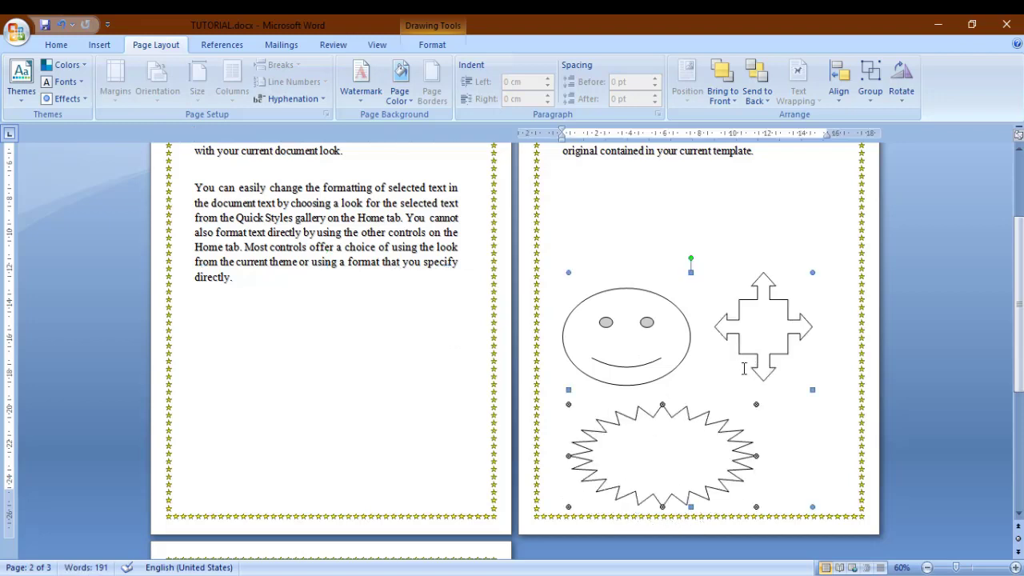
pyautogui.click(870, 84)
pyautogui.click(880, 149)
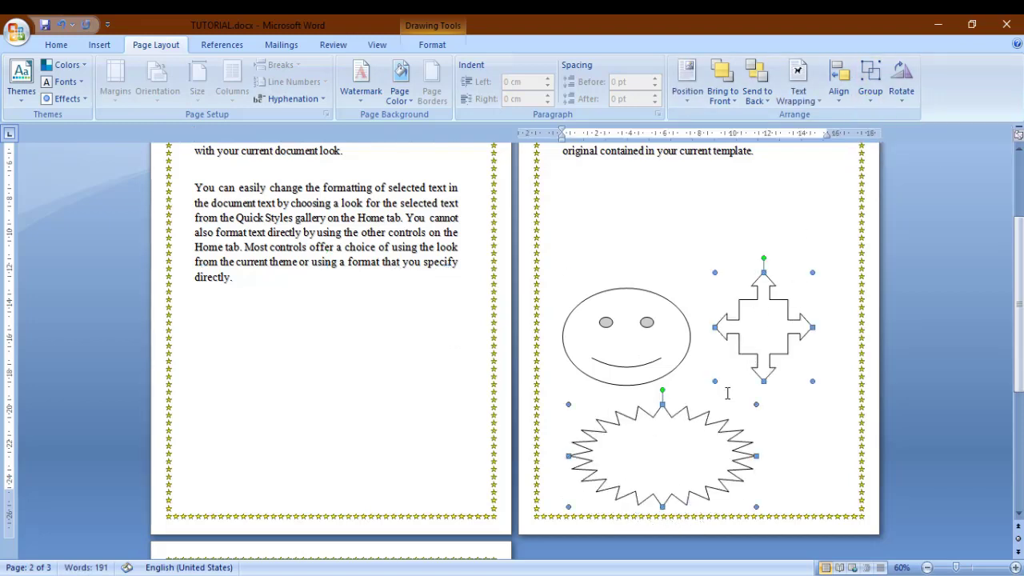
pyautogui.moveTo(712, 426); pyautogui.dragTo(370, 414)
# - Place the quad arrow next to the smiley and the starburst just under page 1's text
pyautogui.click(430, 419)
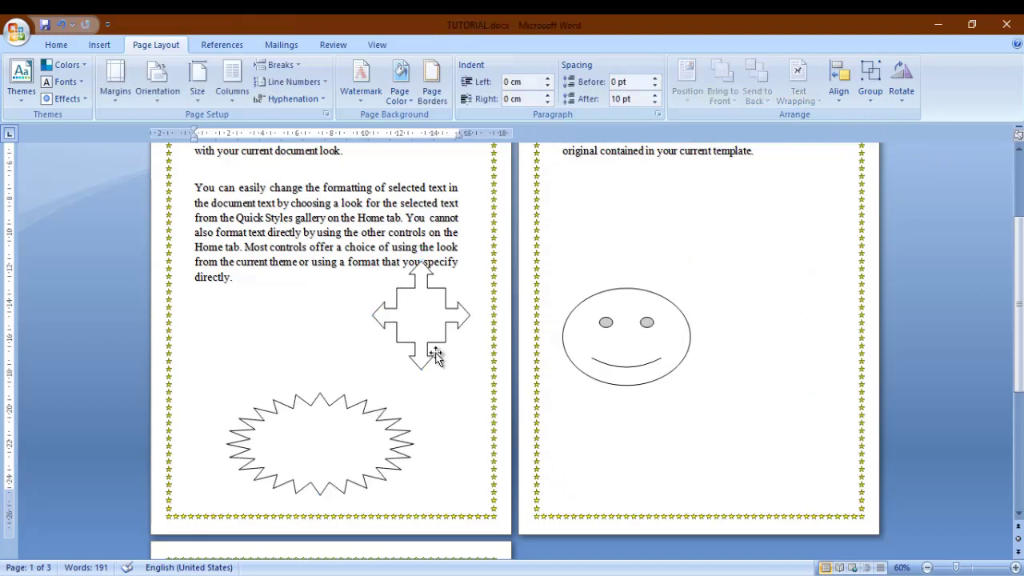
pyautogui.doubleClick(432, 330)
pyautogui.moveTo(432, 329); pyautogui.dragTo(750, 368)
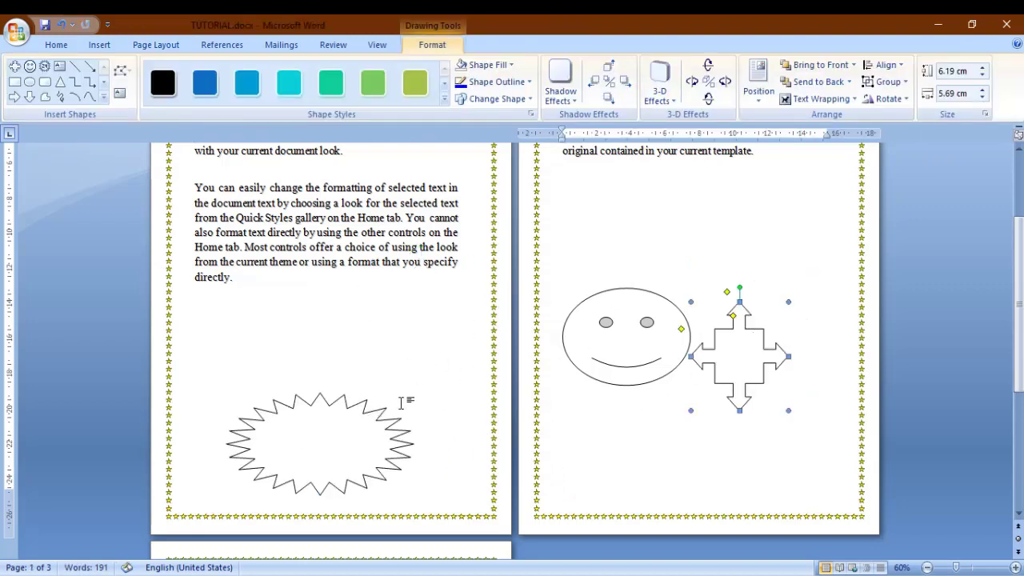
pyautogui.moveTo(378, 404); pyautogui.dragTo(359, 323)
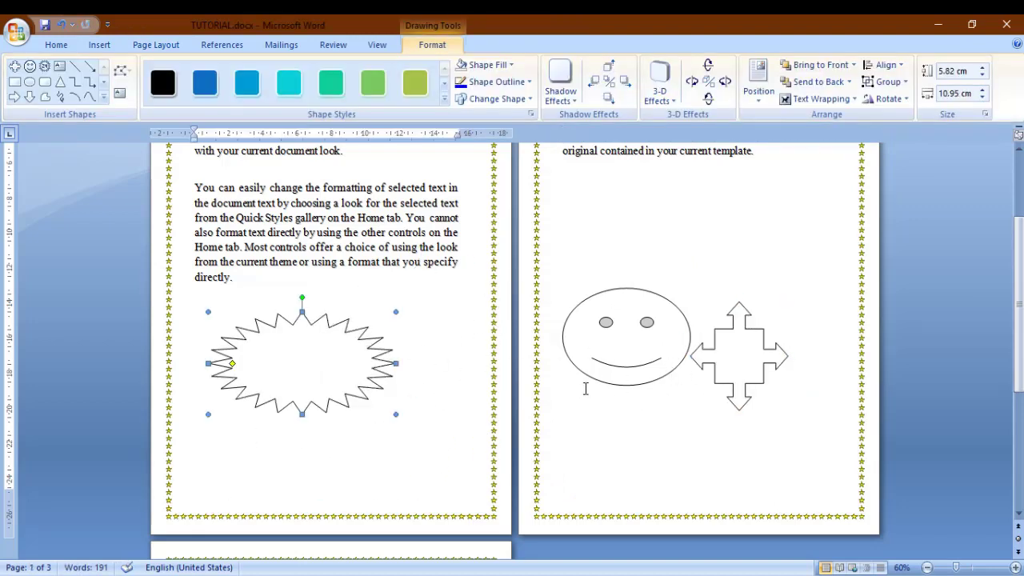
pyautogui.click(745, 429)
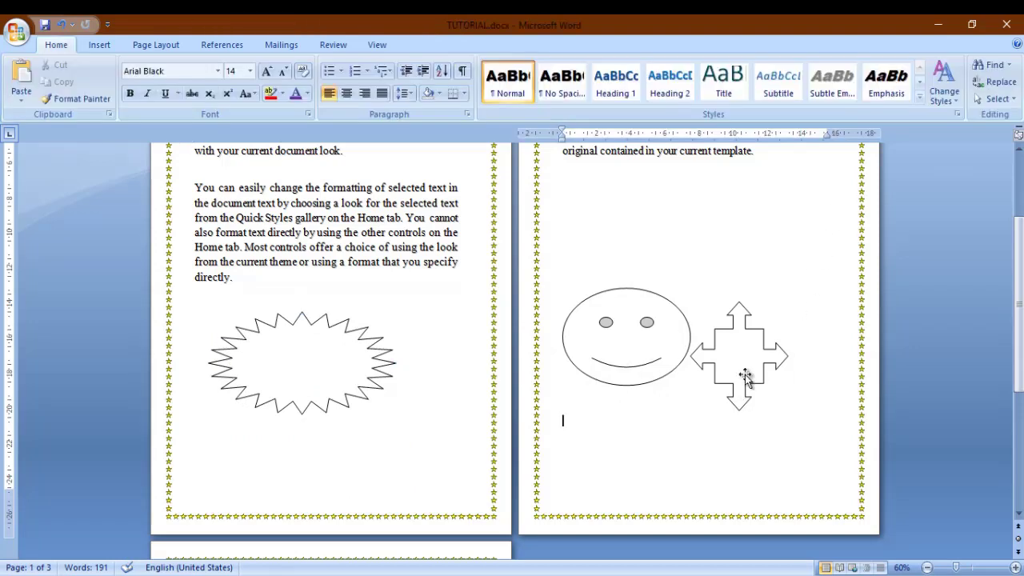
# - Move the quad arrow up and right beside the smiley and rotate it about 45°
pyautogui.click(156, 45)
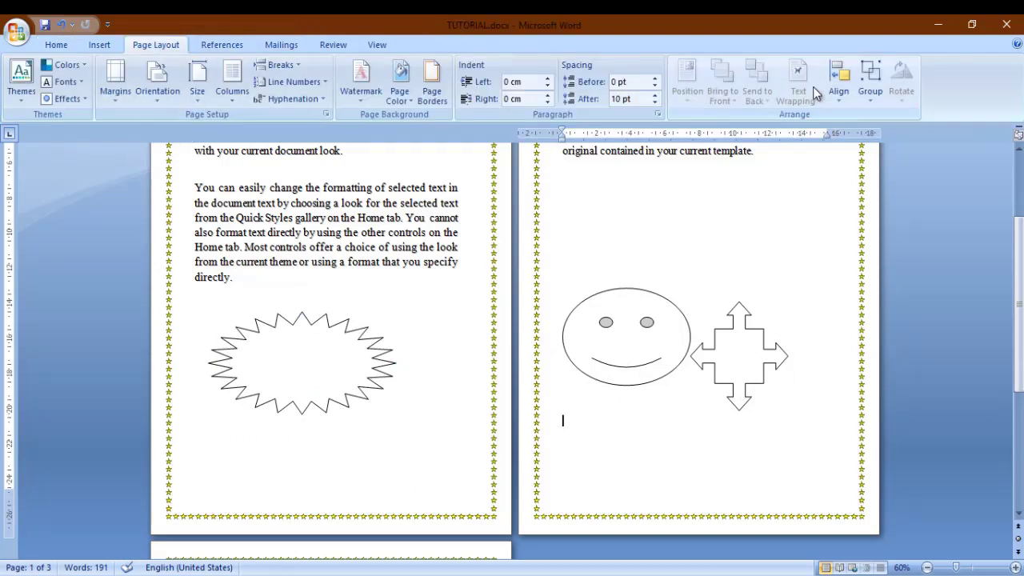
pyautogui.click(730, 346)
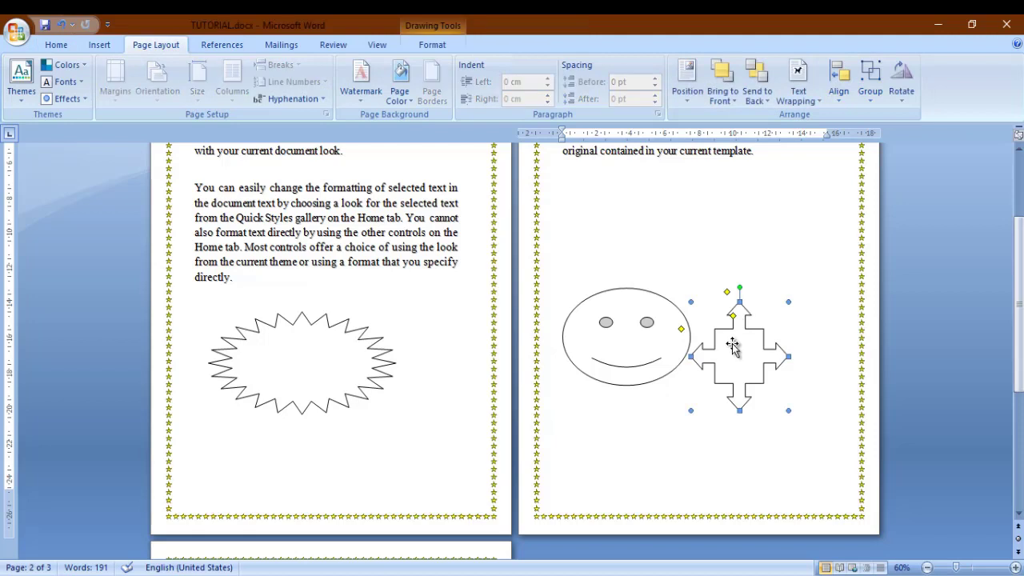
pyautogui.moveTo(737, 331); pyautogui.dragTo(760, 300)
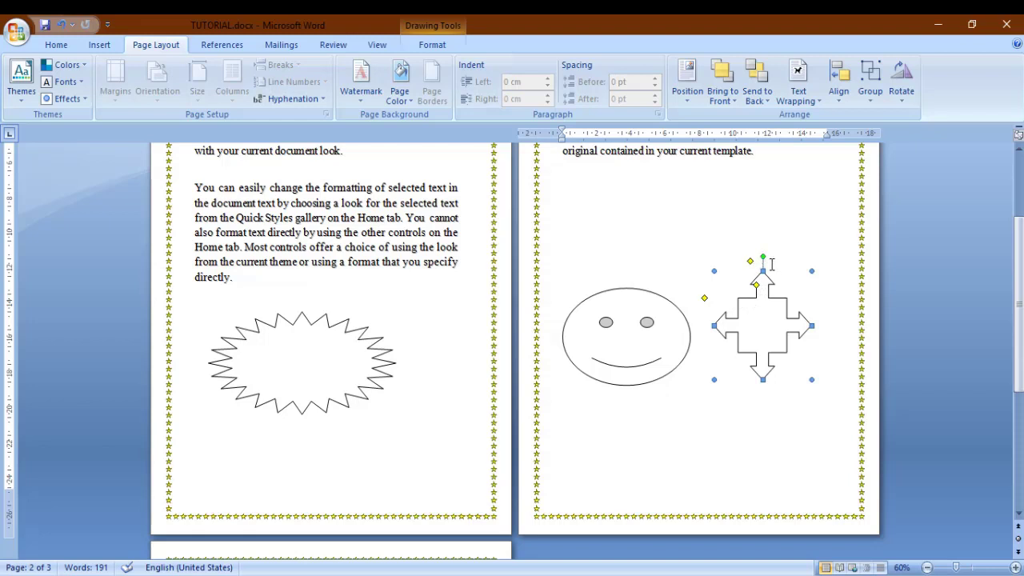
pyautogui.moveTo(763, 257); pyautogui.dragTo(713, 365)
# - Rotate the smiley face 180° so it sits upside down
pyautogui.click(628, 337)
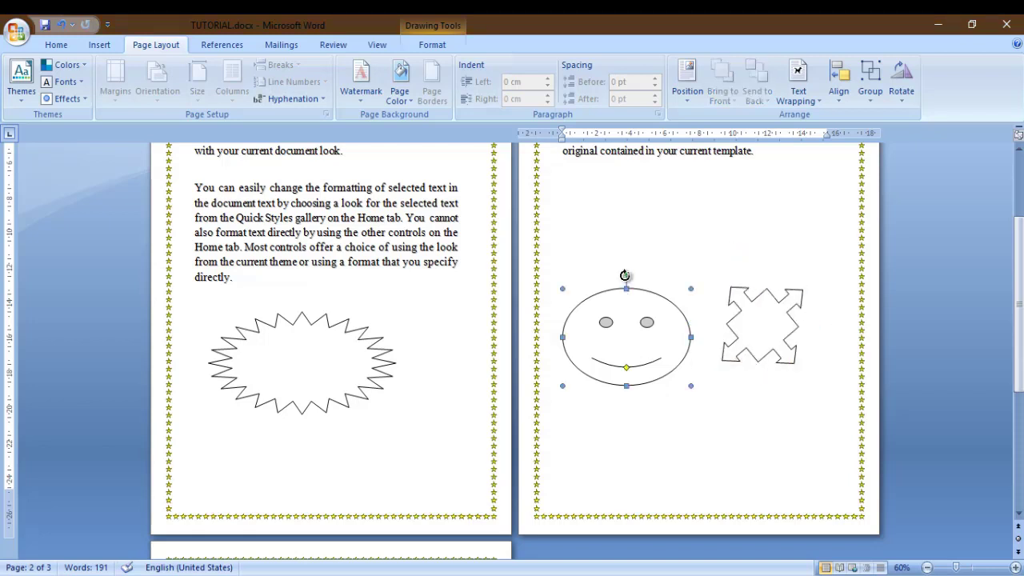
pyautogui.moveTo(626, 274); pyautogui.dragTo(712, 340)
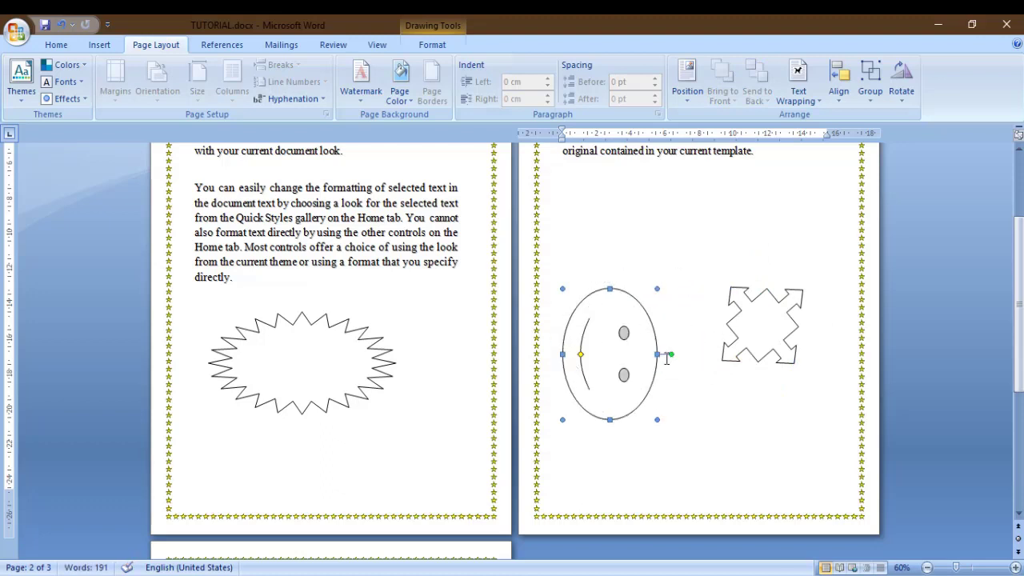
pyautogui.moveTo(671, 362); pyautogui.dragTo(633, 412)
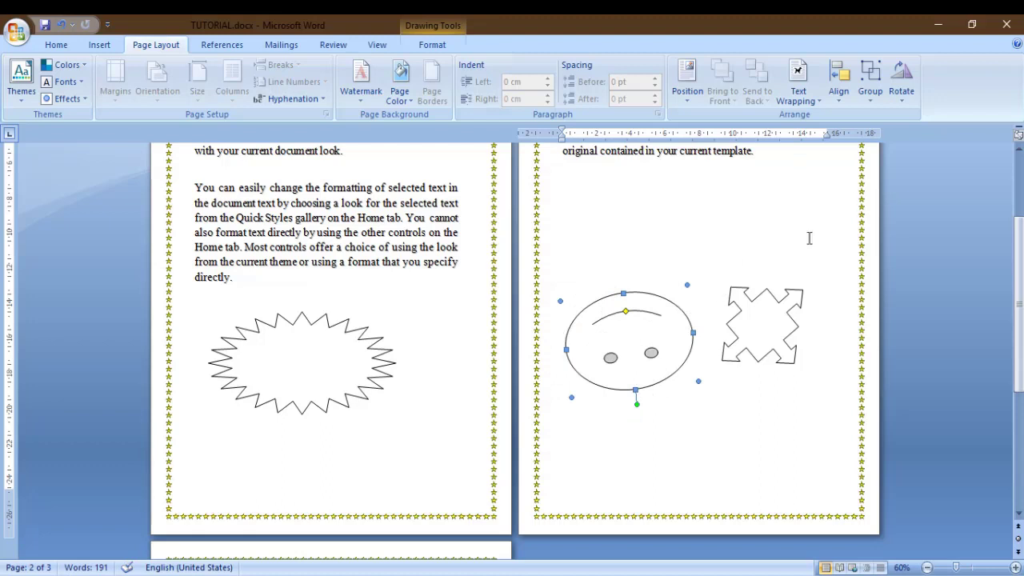
pyautogui.click(901, 80)
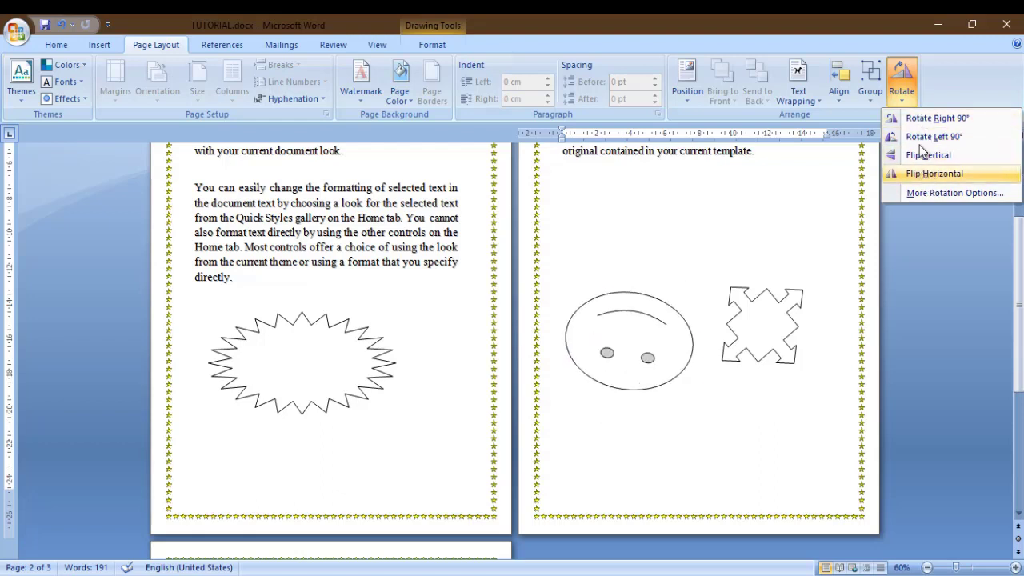
pyautogui.click(907, 95)
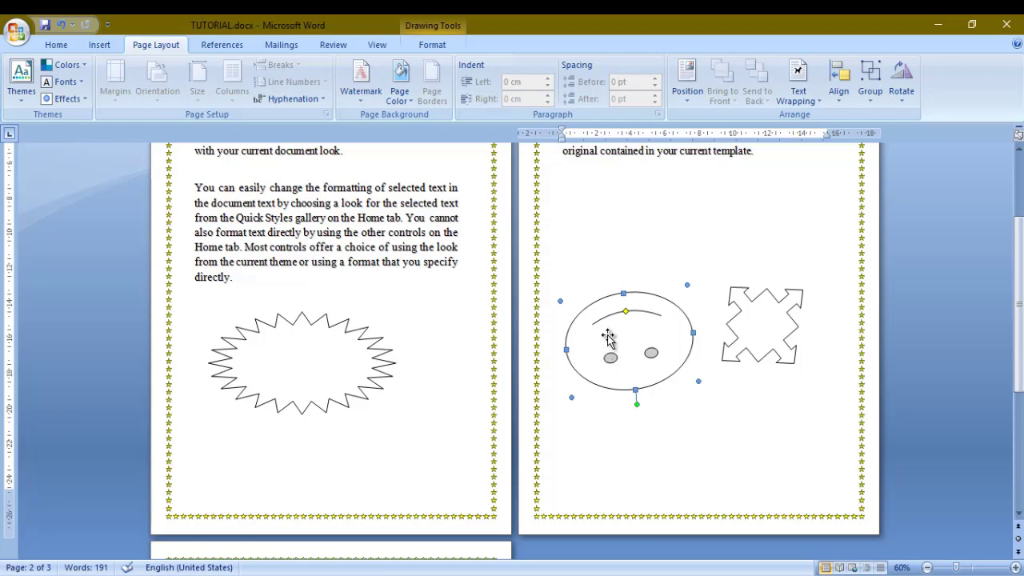
pyautogui.click(653, 272)
pyautogui.scroll(2, 608, 273)
pyautogui.scroll(2, 557, 285)
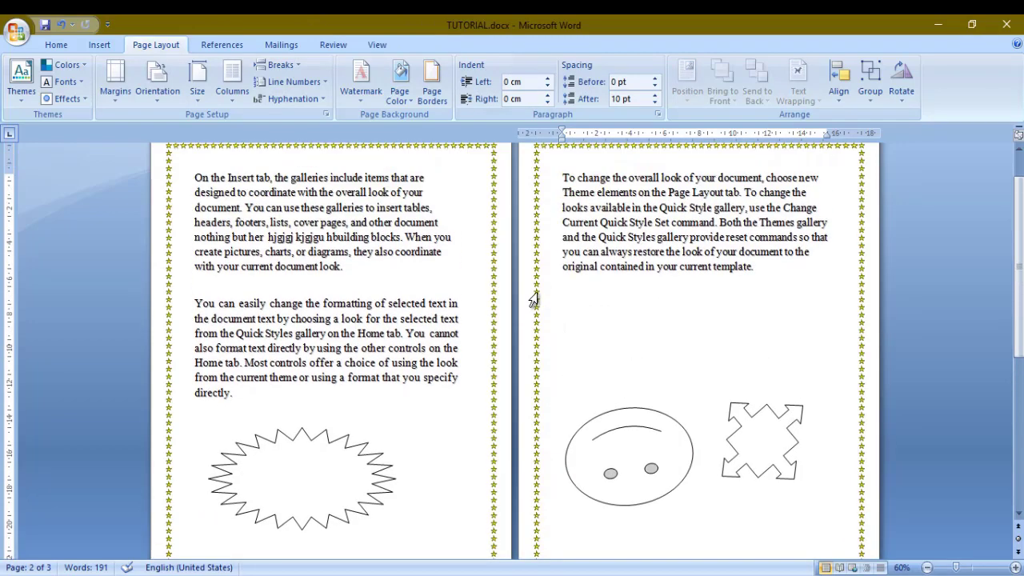
pyautogui.scroll(1, 520, 297)
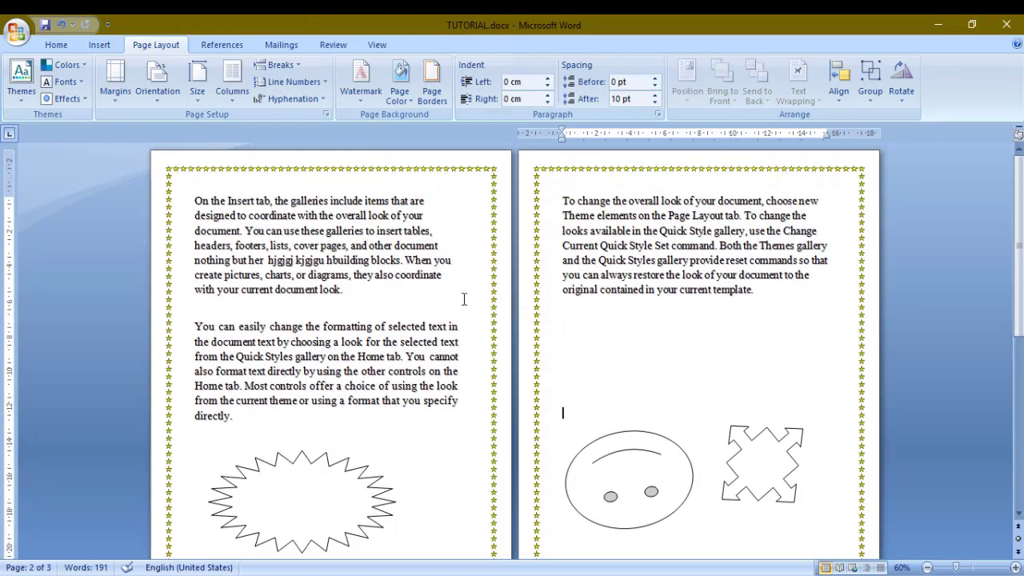